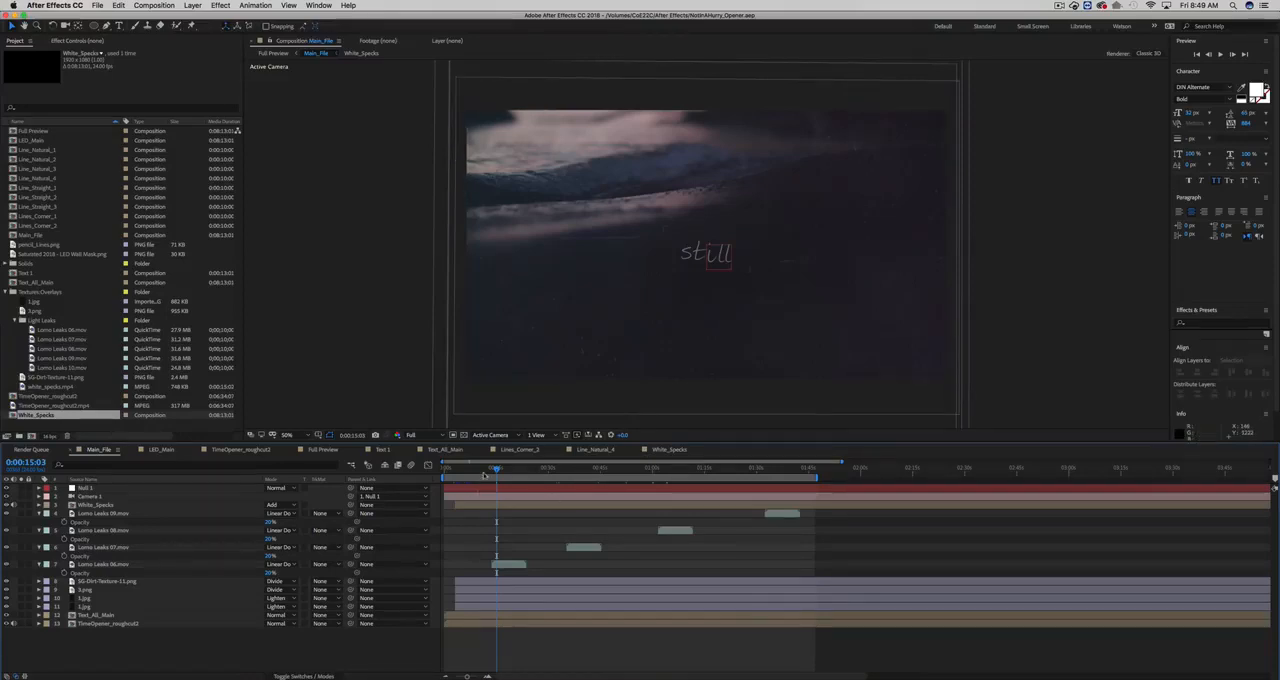
- Scrub through the Main_File composition to review its titles and light leaks at different times, and enlarge the preview to inspect the line elements
{"action": "left_click", "coordinate": [484, 472]}
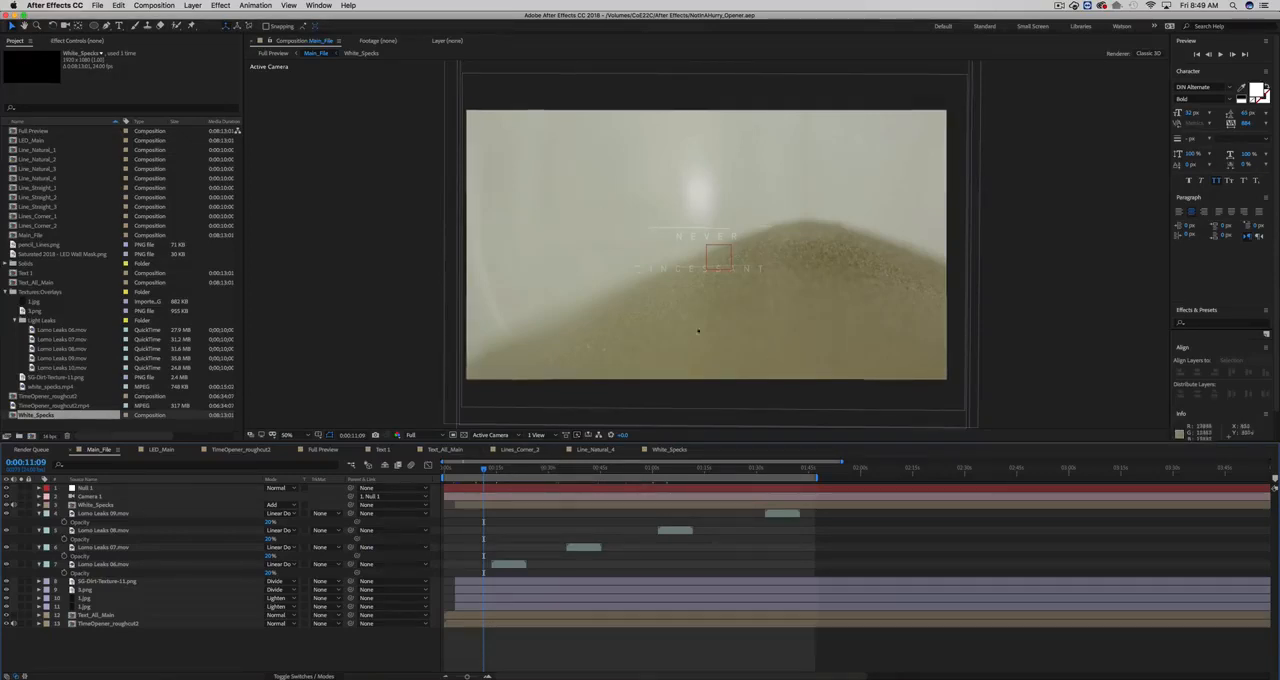
{"action": "left_click", "coordinate": [546, 468]}
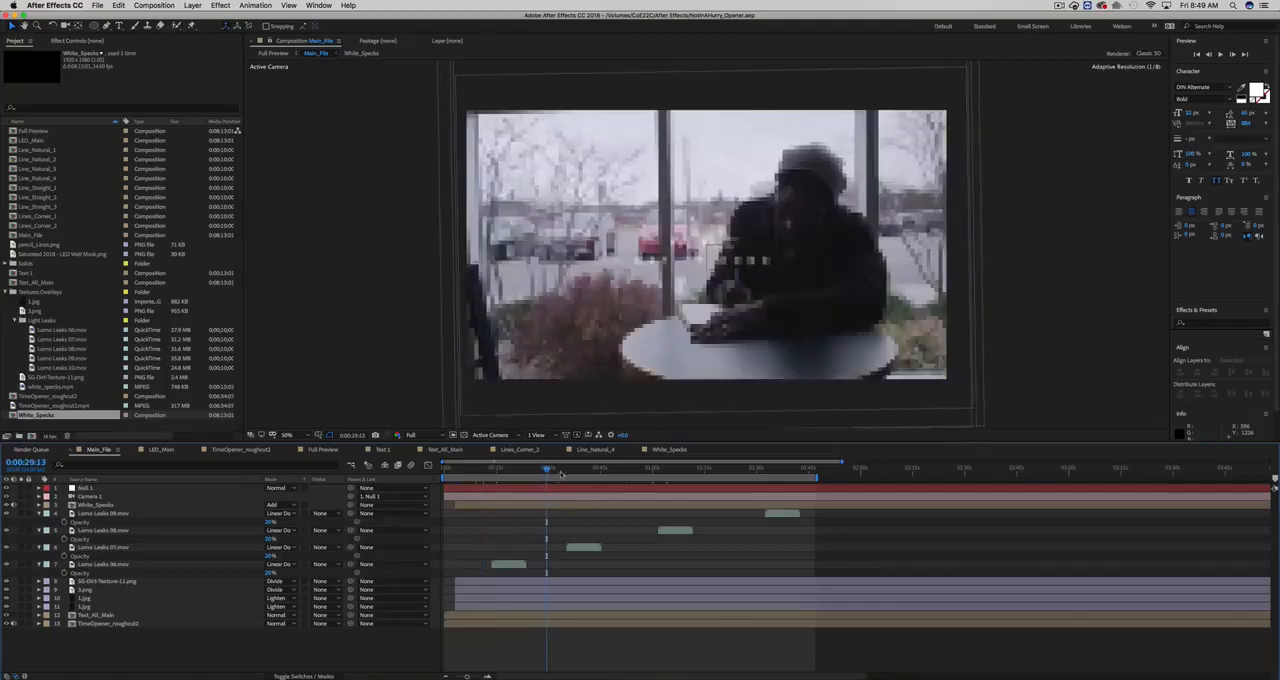
{"action": "left_click", "coordinate": [616, 470]}
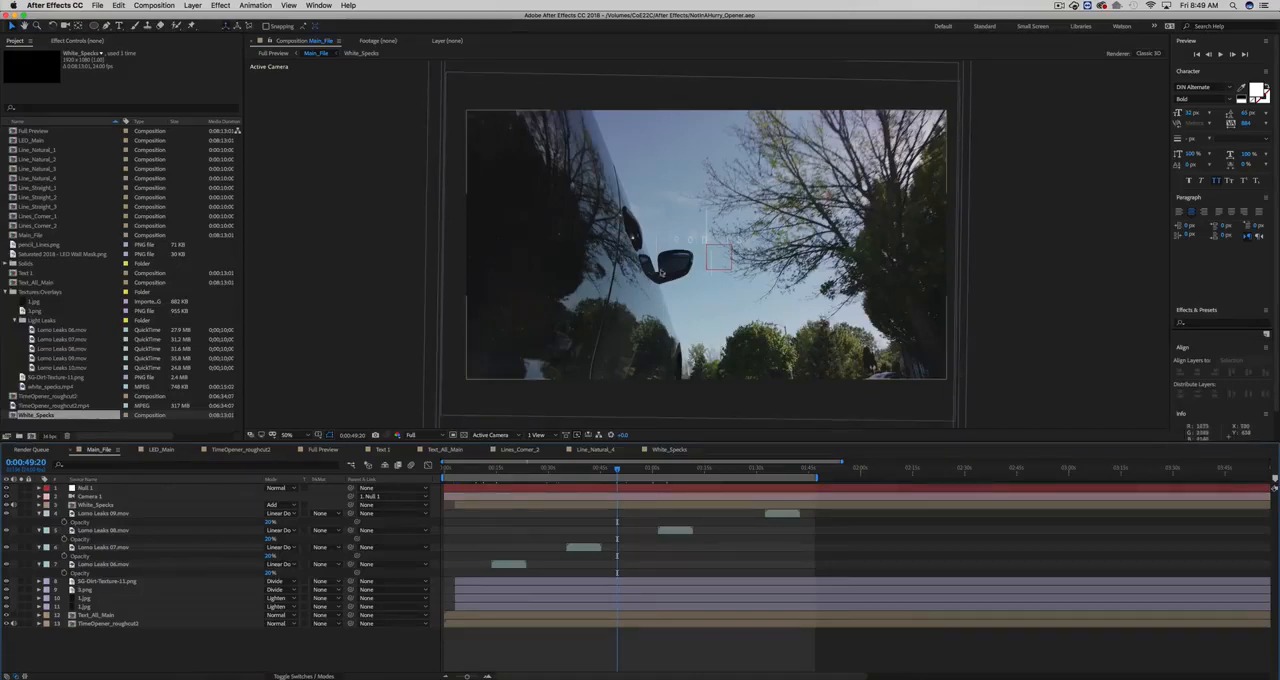
{"action": "left_click", "coordinate": [642, 470]}
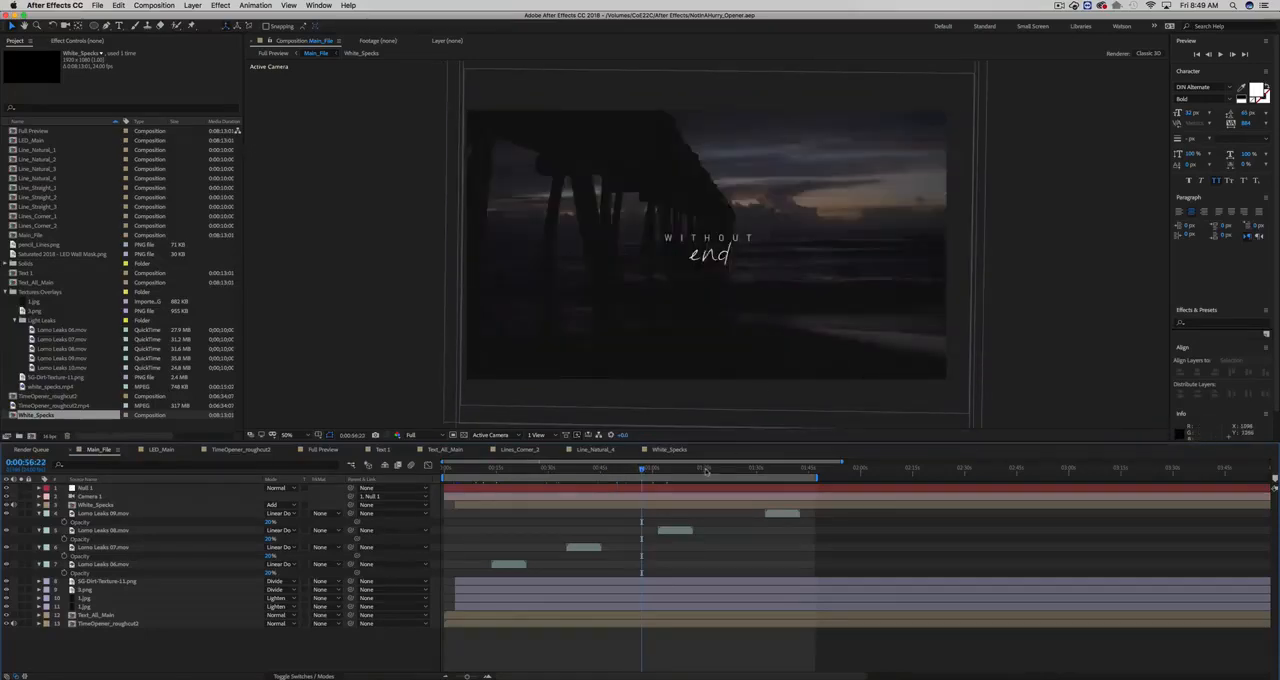
{"action": "left_click", "coordinate": [705, 470]}
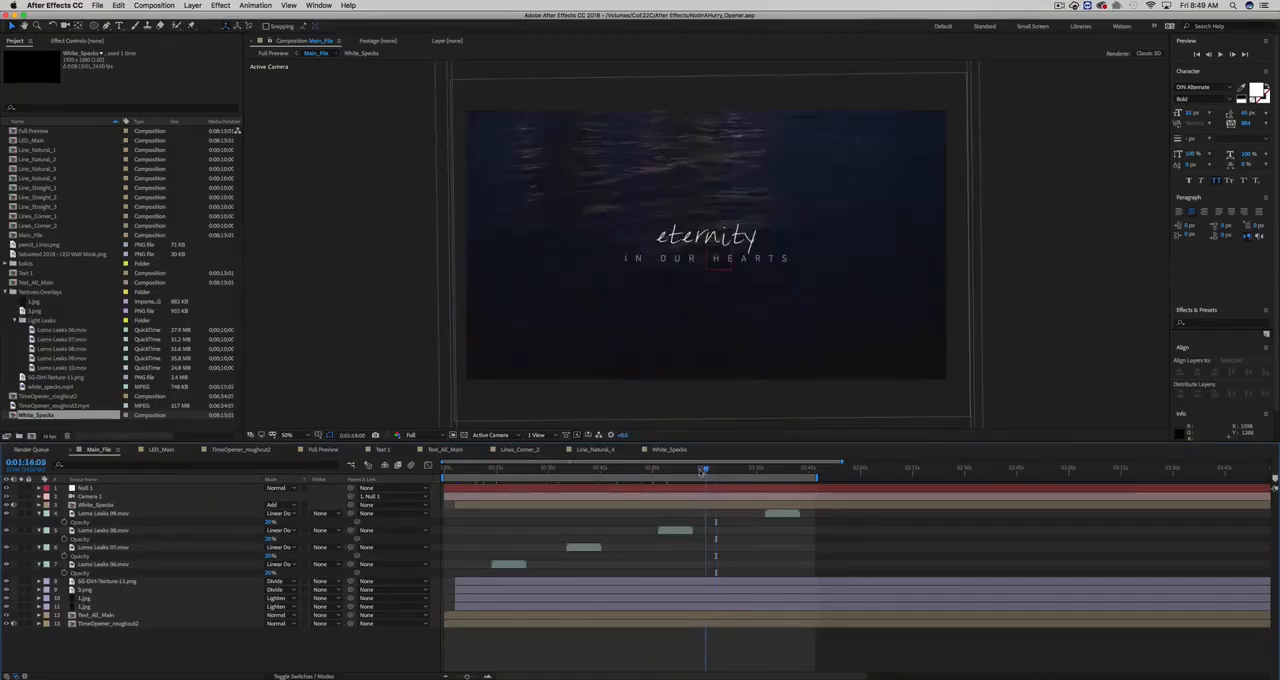
{"action": "left_click", "coordinate": [699, 470]}
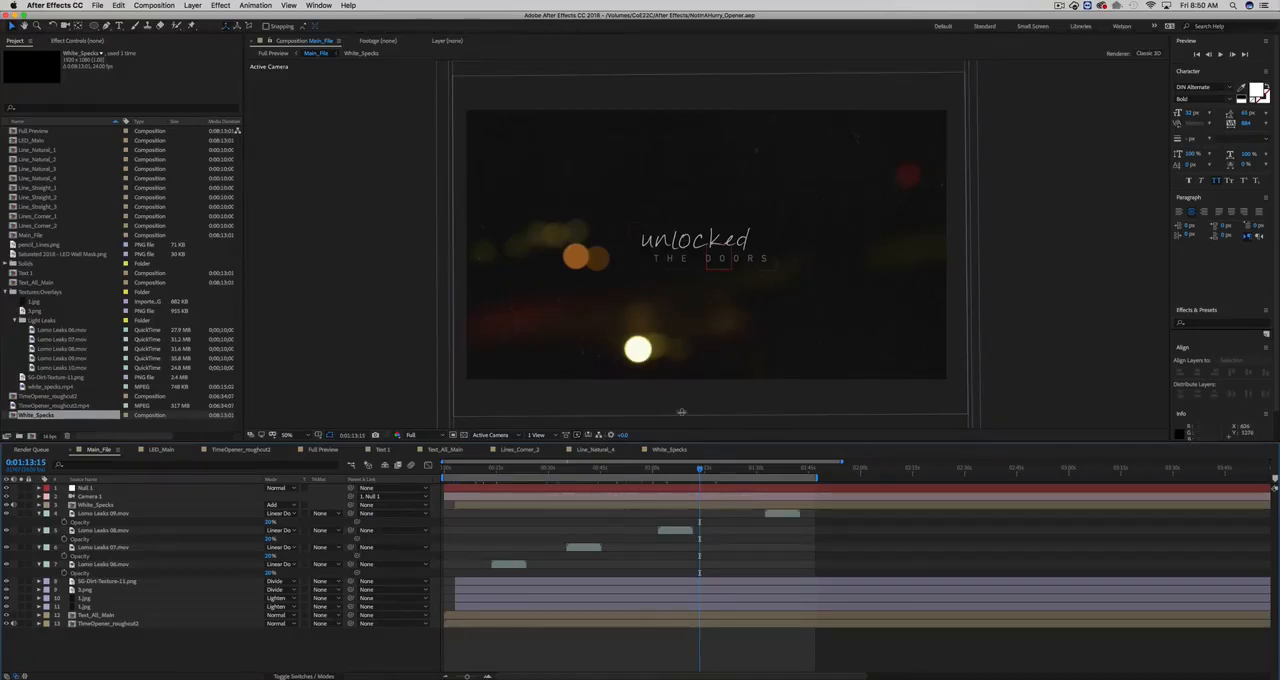
{"action": "left_click", "coordinate": [636, 471]}
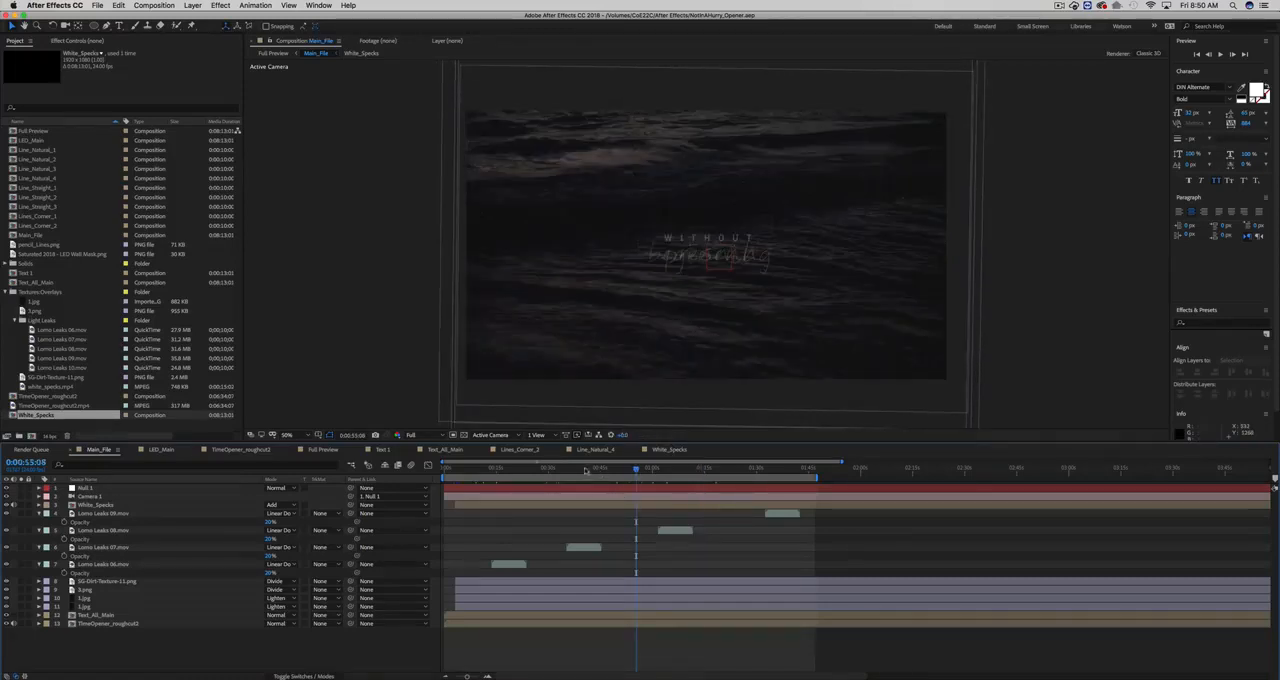
{"action": "left_click", "coordinate": [561, 470]}
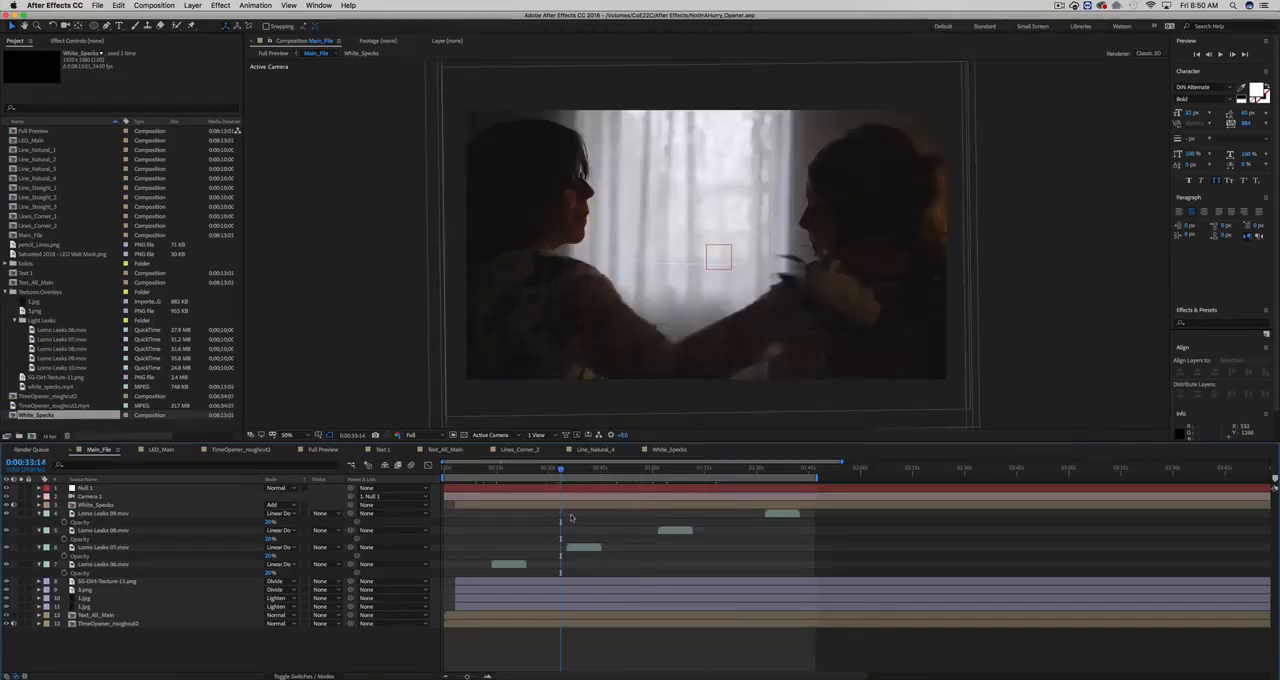
{"action": "left_click", "coordinate": [544, 469]}
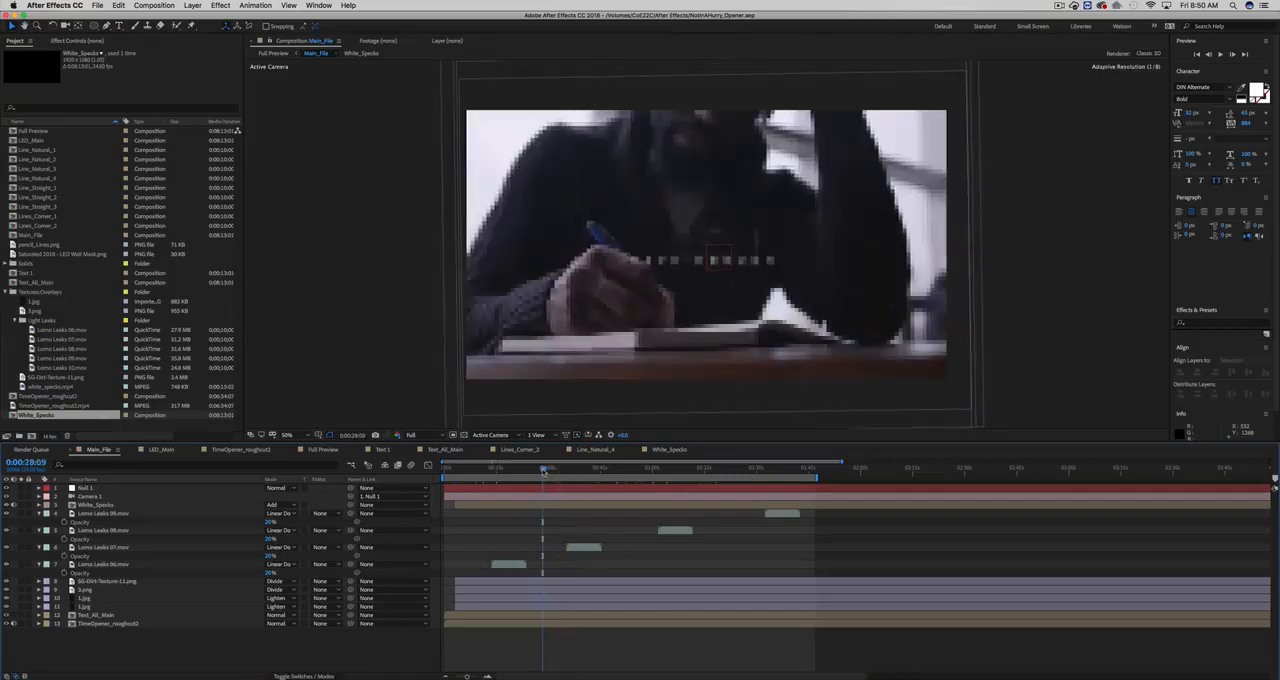
{"action": "left_click", "coordinate": [538, 470]}
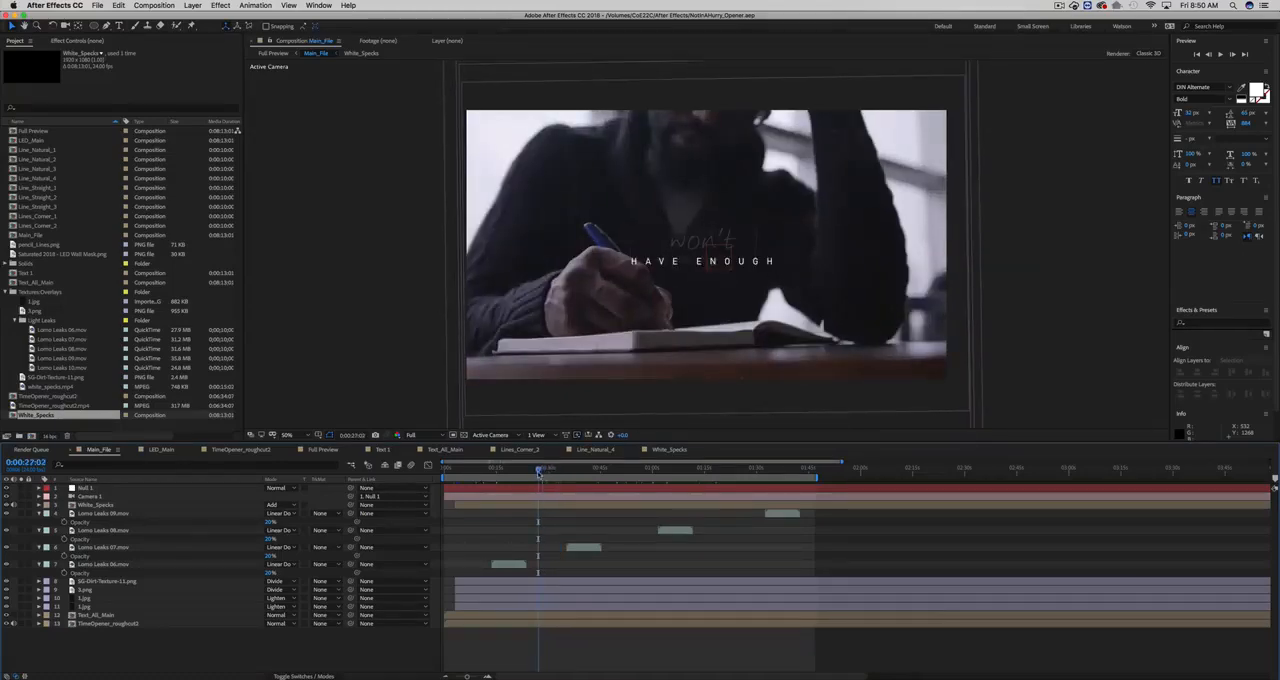
{"action": "left_click", "coordinate": [513, 470]}
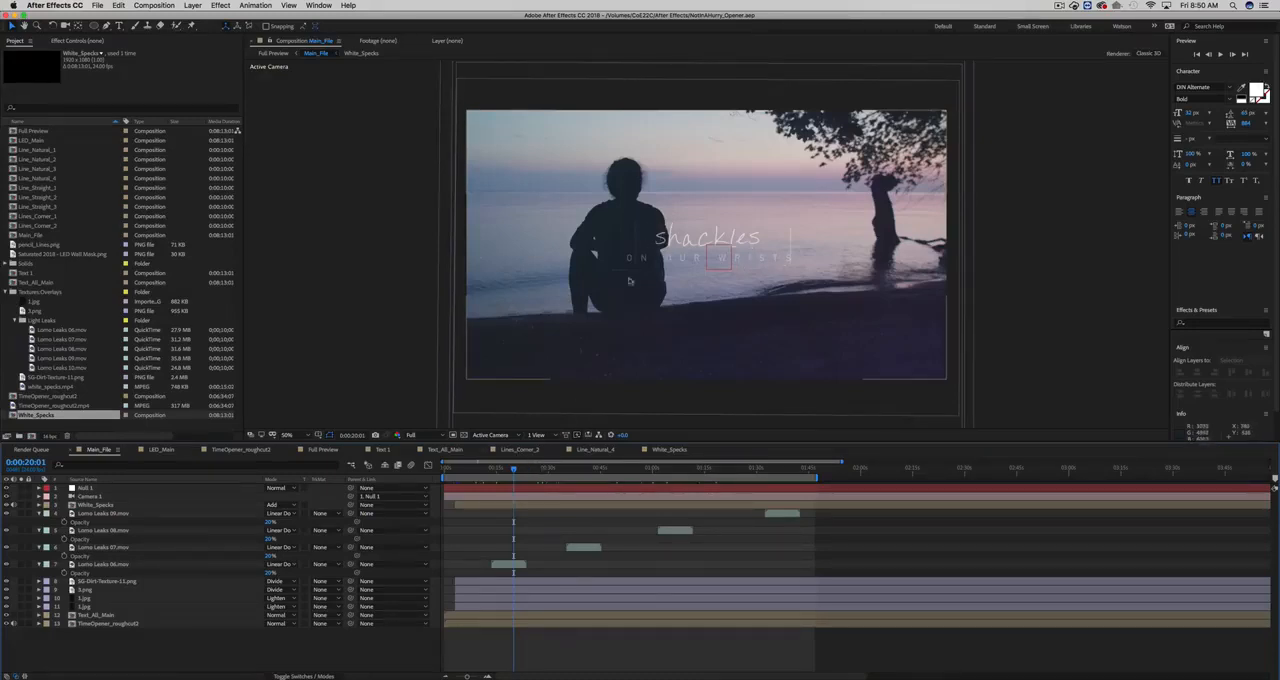
{"action": "left_click_drag", "start_coordinate": [515, 470], "coordinate": [502, 470]}
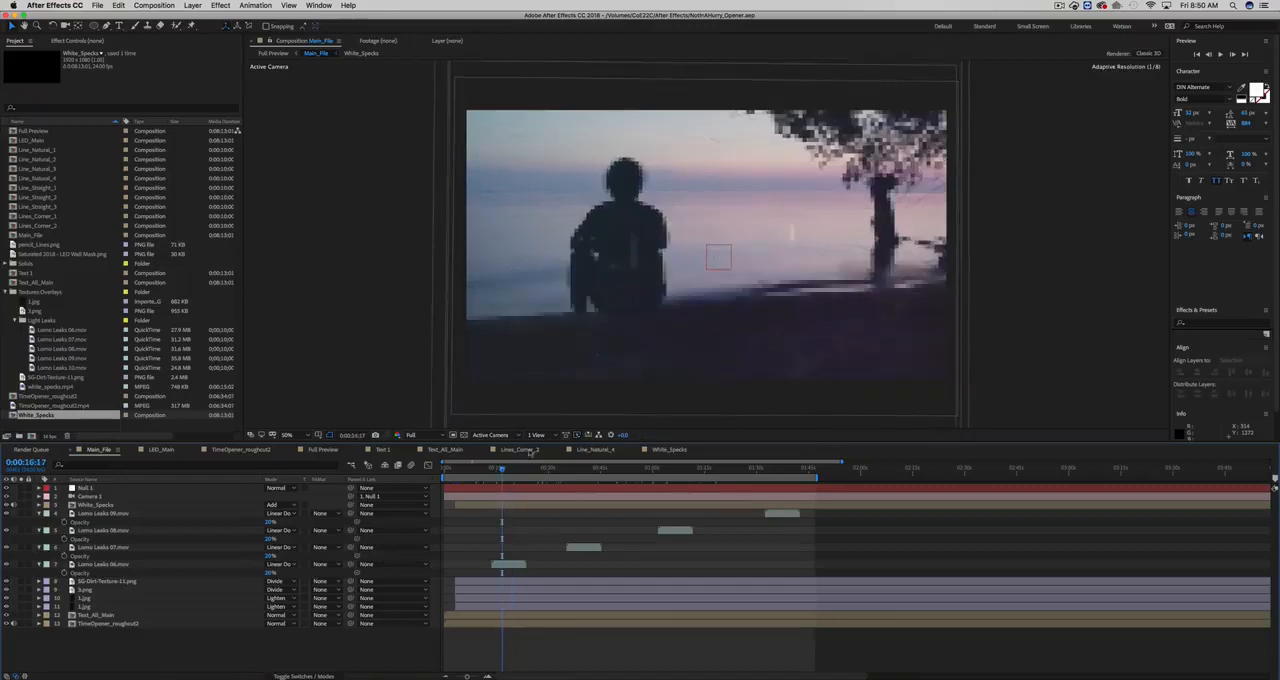
{"action": "scroll", "coordinate": [685, 252], "scroll_direction": "up", "scroll_amount": 2}
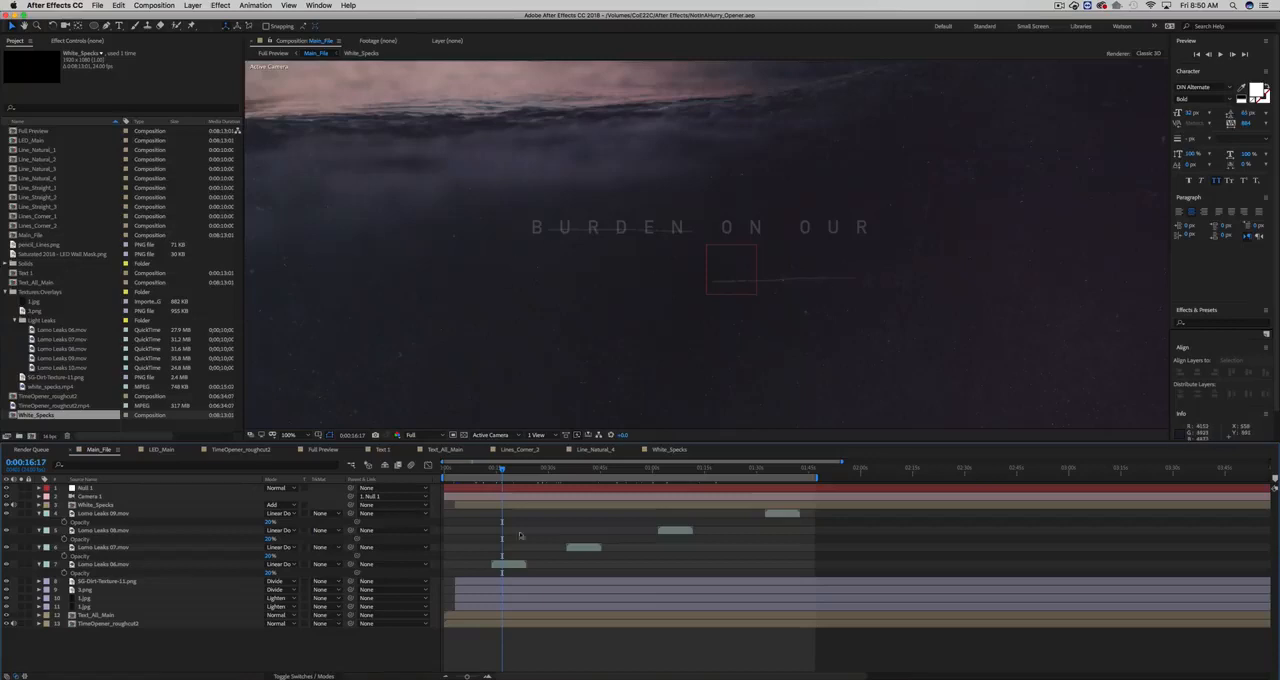
- Play the rendered test video NotinHurry_Test2.mp4 in a Finder preview and return to After Effects
{"action": "left_click", "coordinate": [390, 675]}
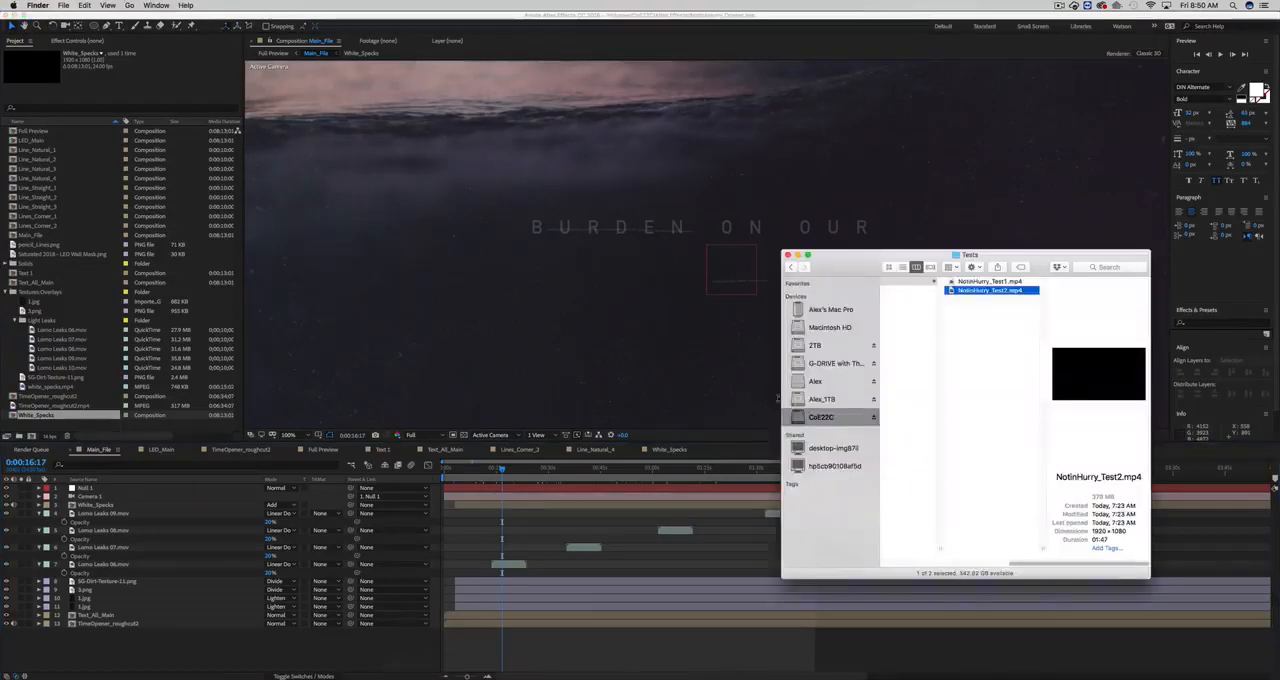
{"action": "left_click_drag", "start_coordinate": [839, 277], "coordinate": [713, 258]}
{"action": "key", "text": "space"}
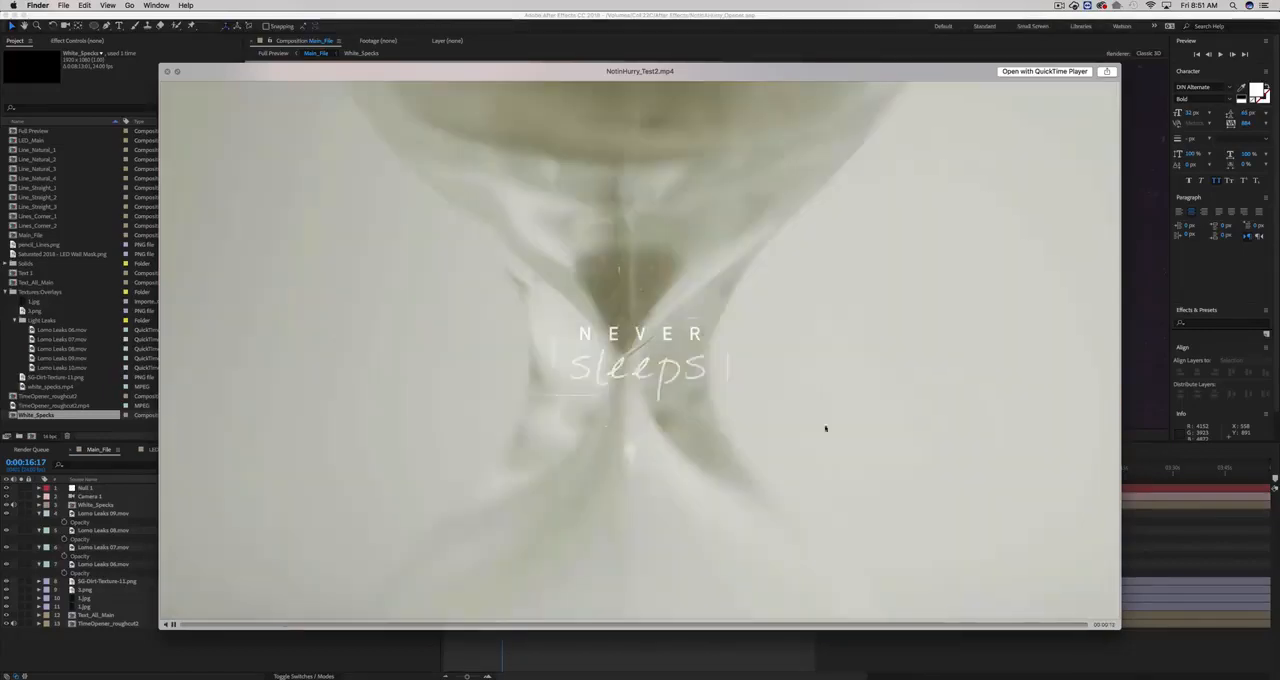
{"action": "key", "text": "space"}
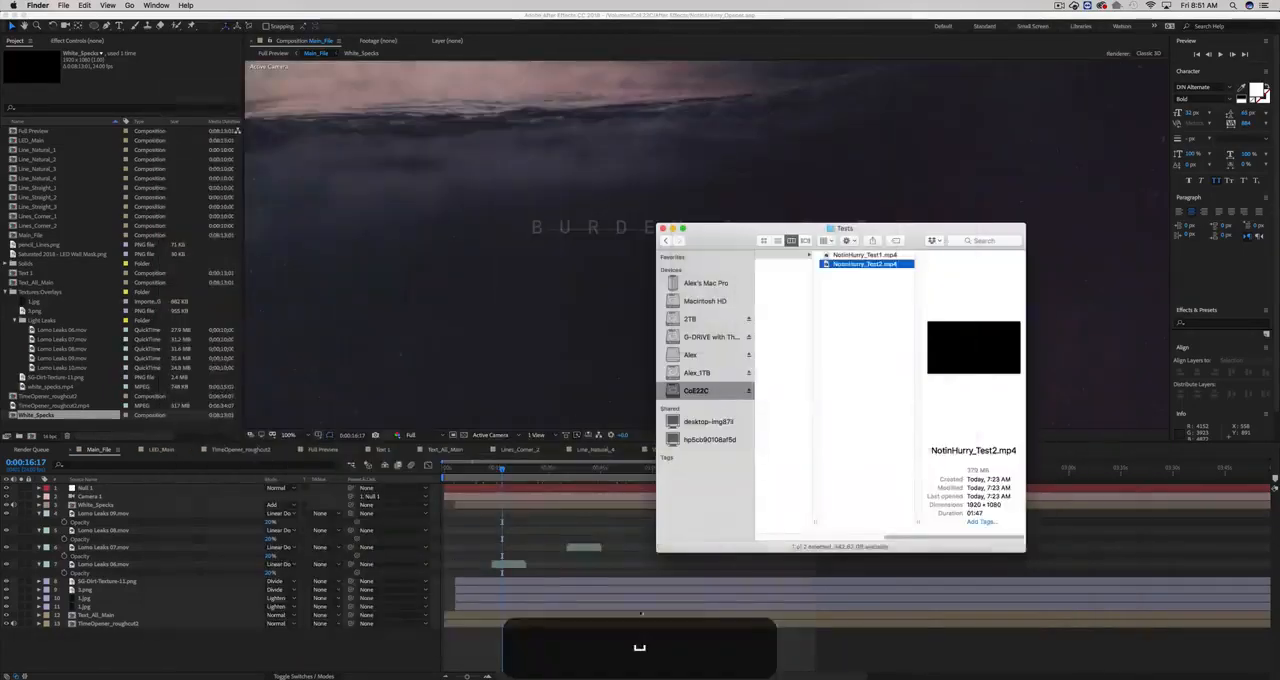
{"action": "left_click", "coordinate": [643, 644]}
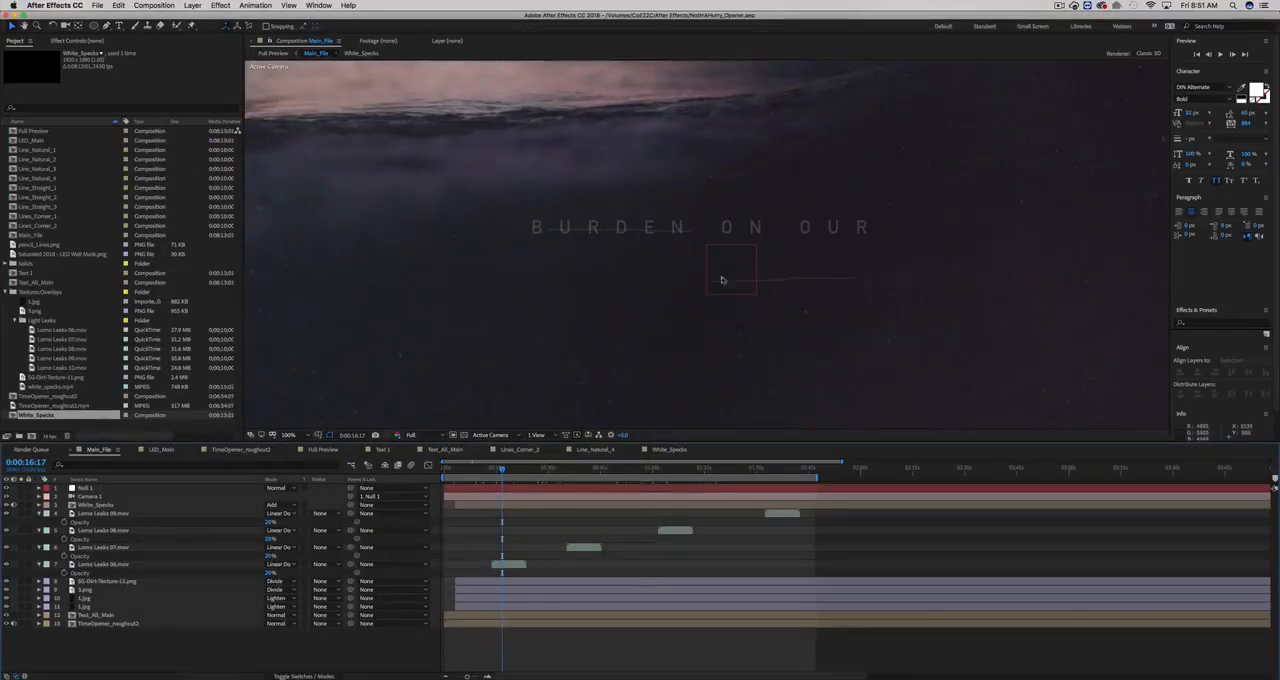
- Preview the title style images 1 to 5 on the desktop and compare their fonts and line accents
{"action": "key", "text": "F11"}
{"action": "left_click", "coordinate": [864, 220]}
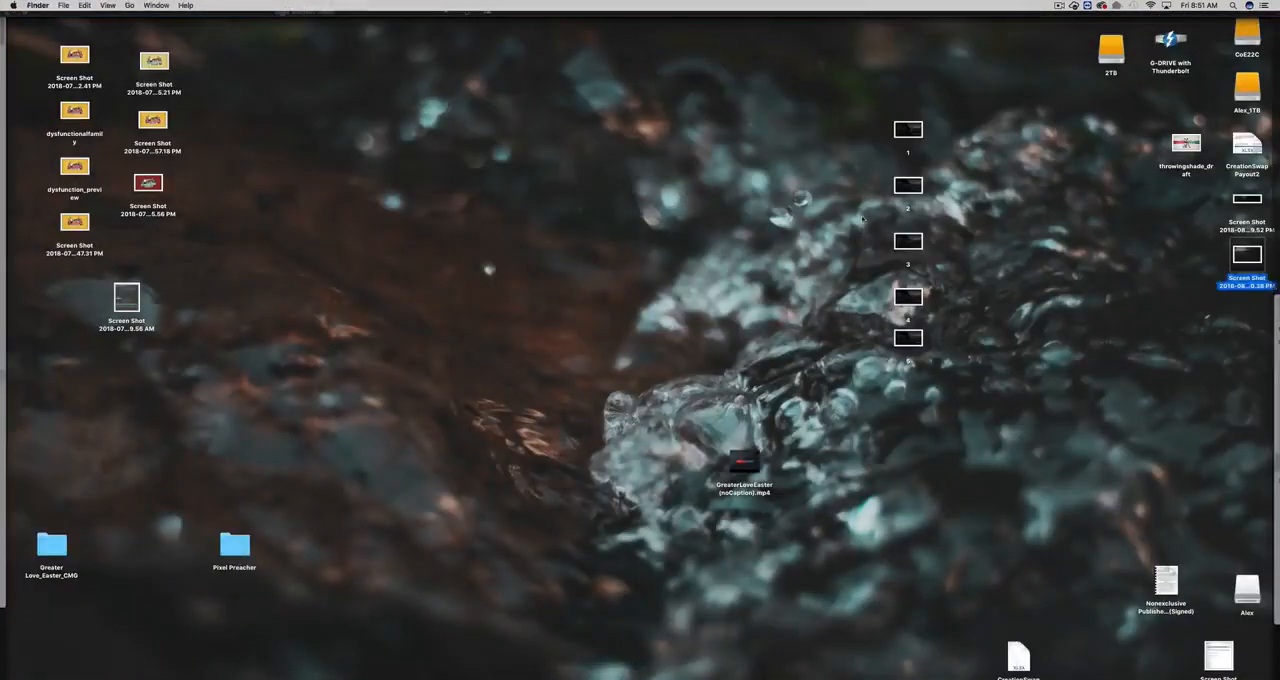
{"action": "left_click", "coordinate": [903, 145]}
{"action": "key", "text": "space"}
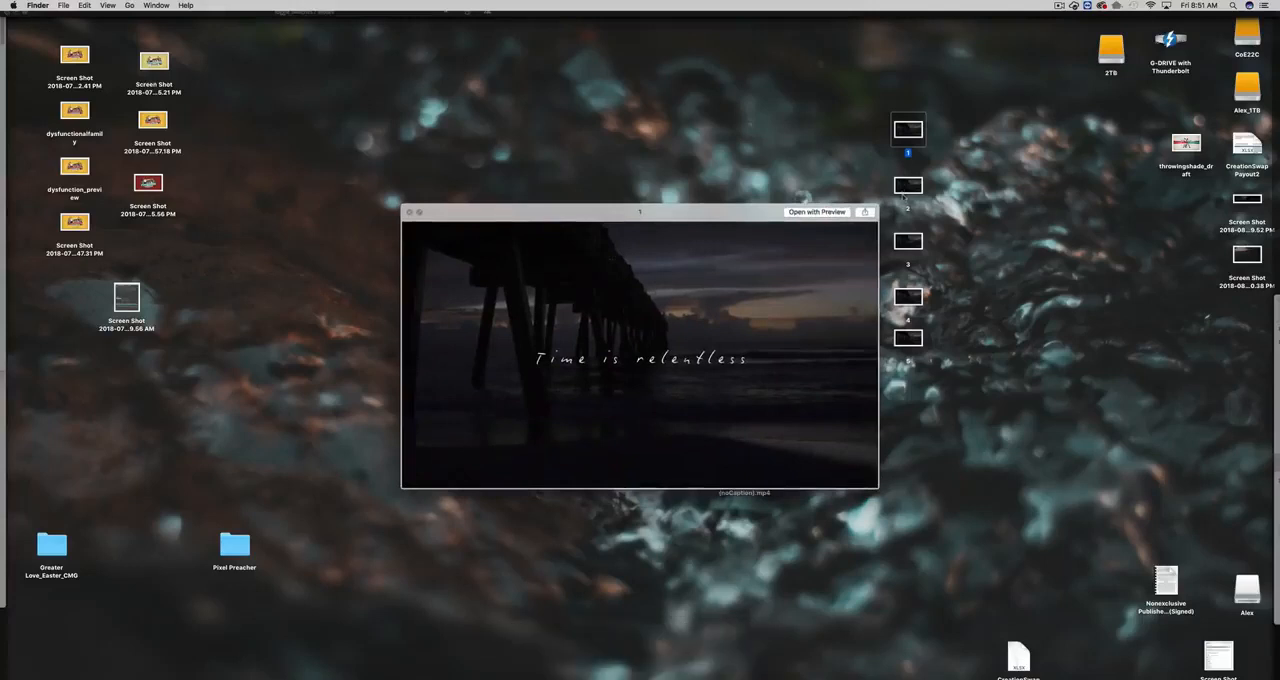
{"action": "key", "text": "Down"}
{"action": "key", "text": "Down"}
{"action": "key", "text": "Down"}
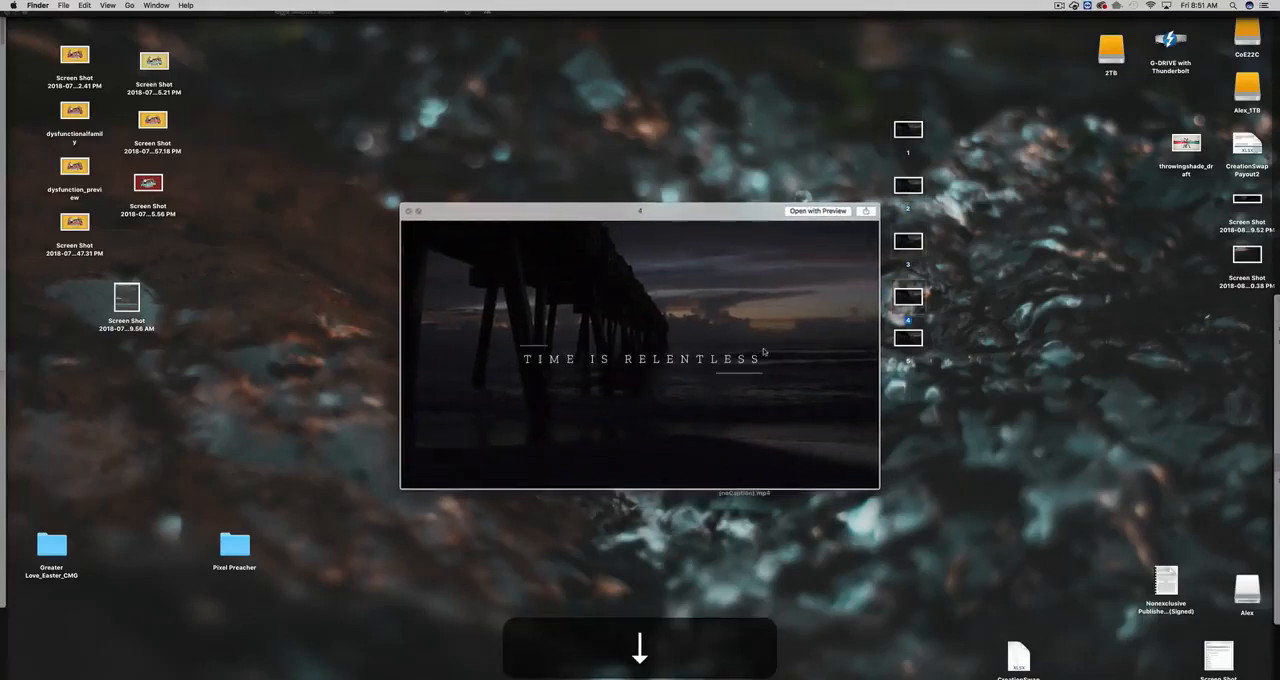
{"action": "key", "text": "Down"}
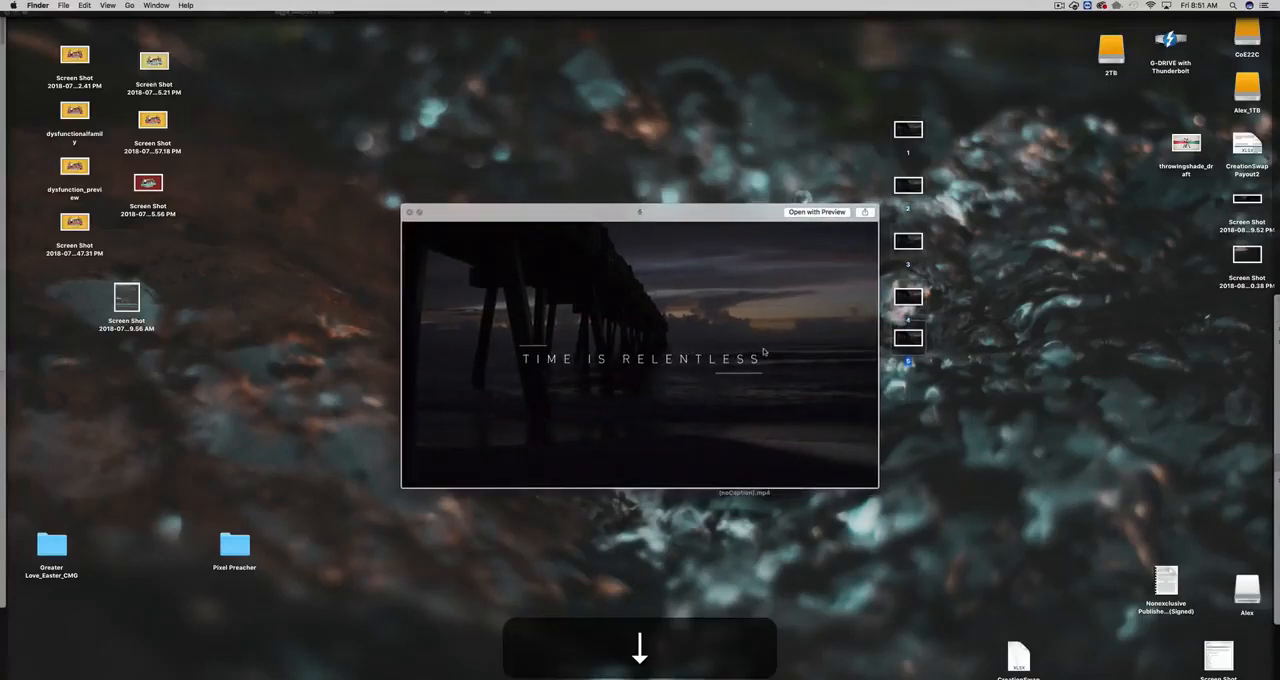
{"action": "key", "text": "Up"}
{"action": "key", "text": "Up"}
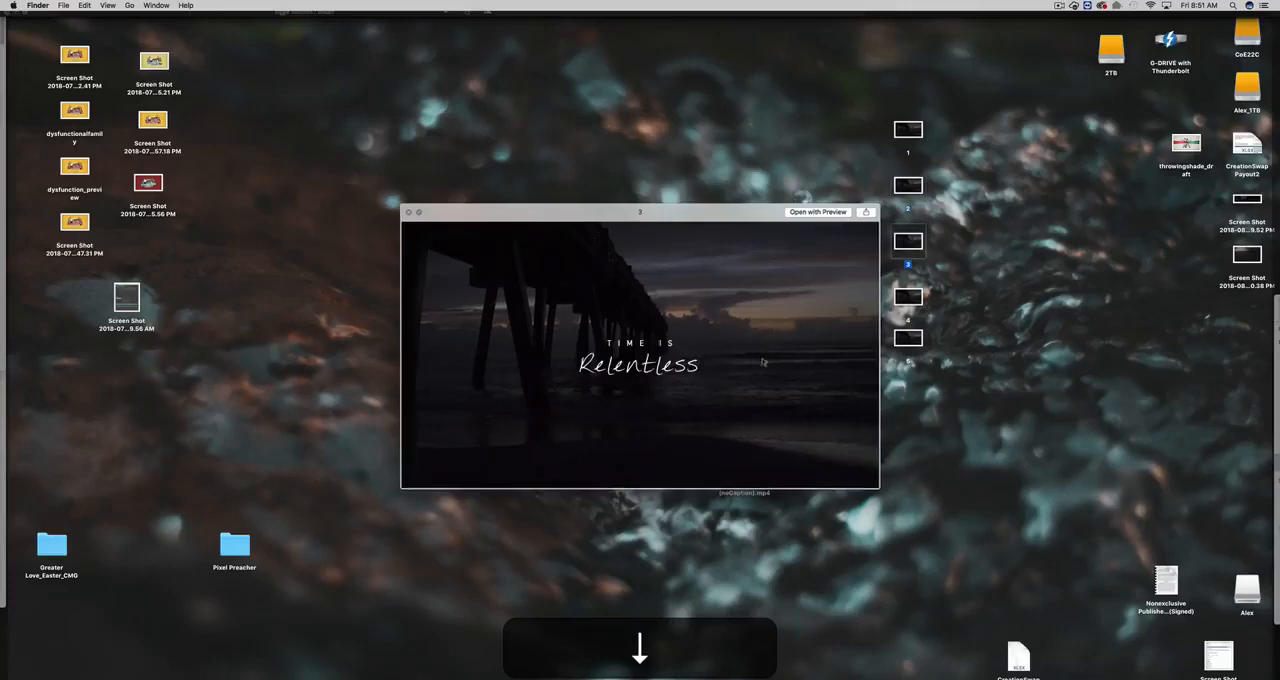
{"action": "key", "text": "space"}
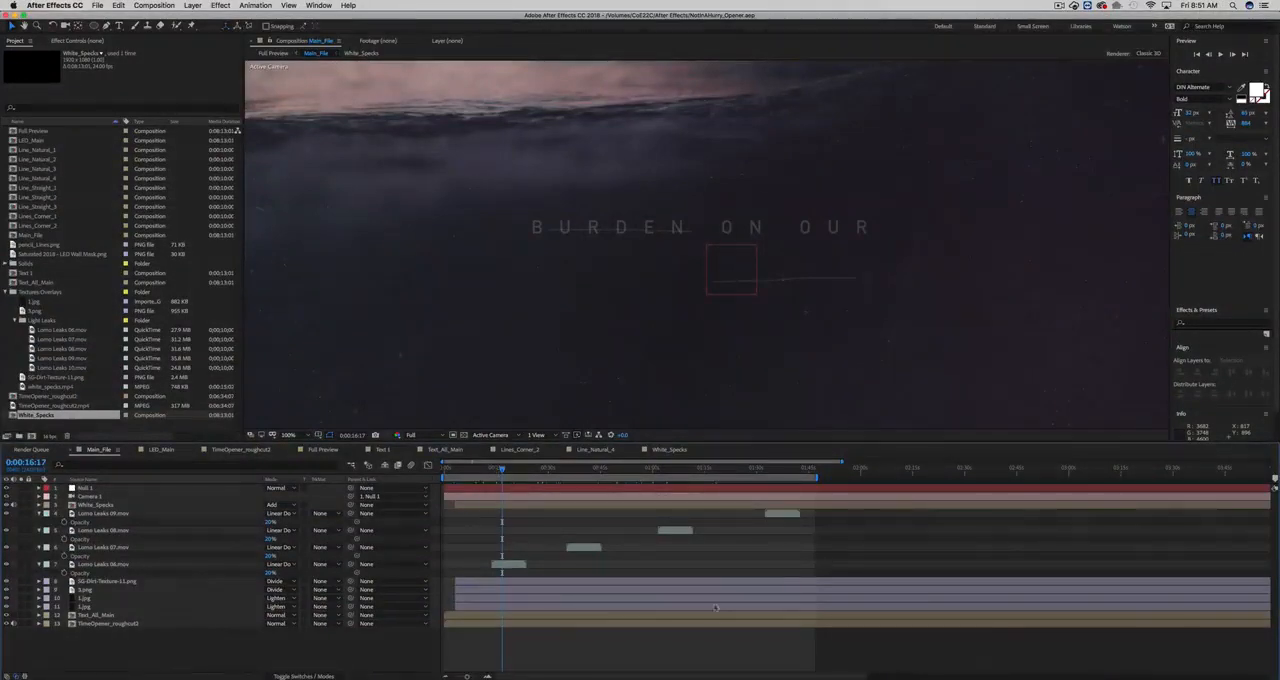
- Switch to Photoshop and prepare a blank white canvas by showing the Background, adding a new layer and hiding Layer 1
{"action": "left_click", "coordinate": [785, 677]}
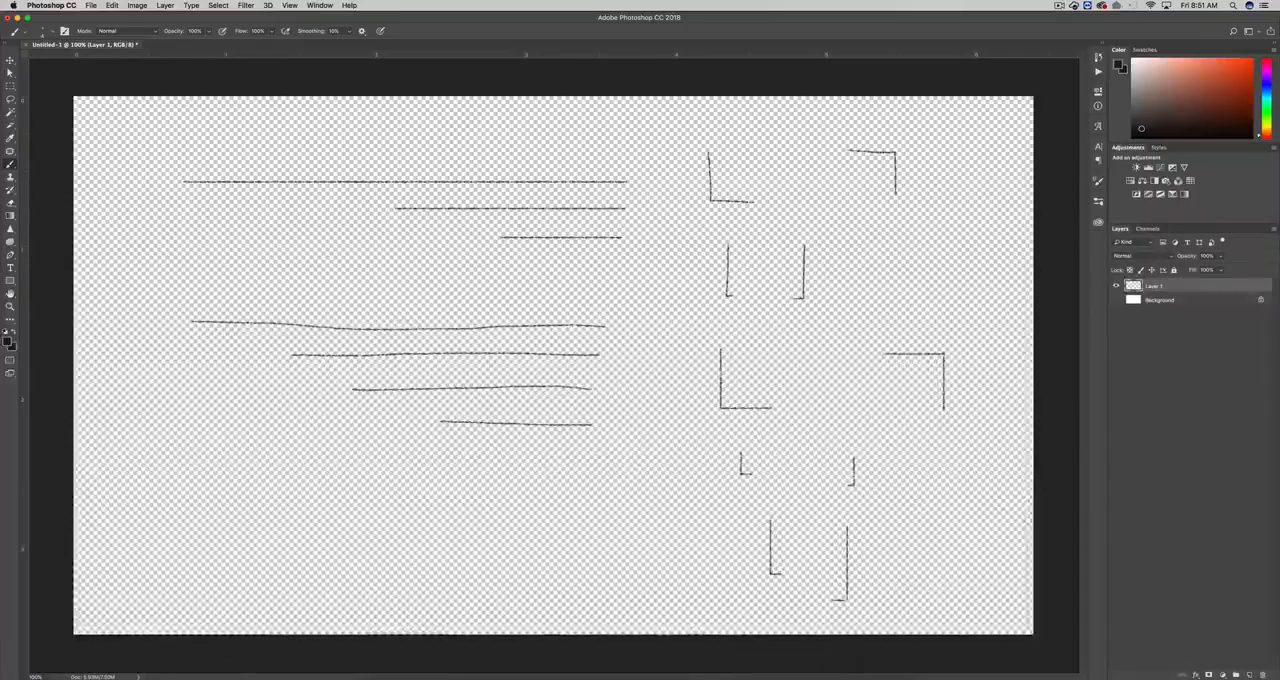
{"action": "left_click", "coordinate": [1116, 300]}
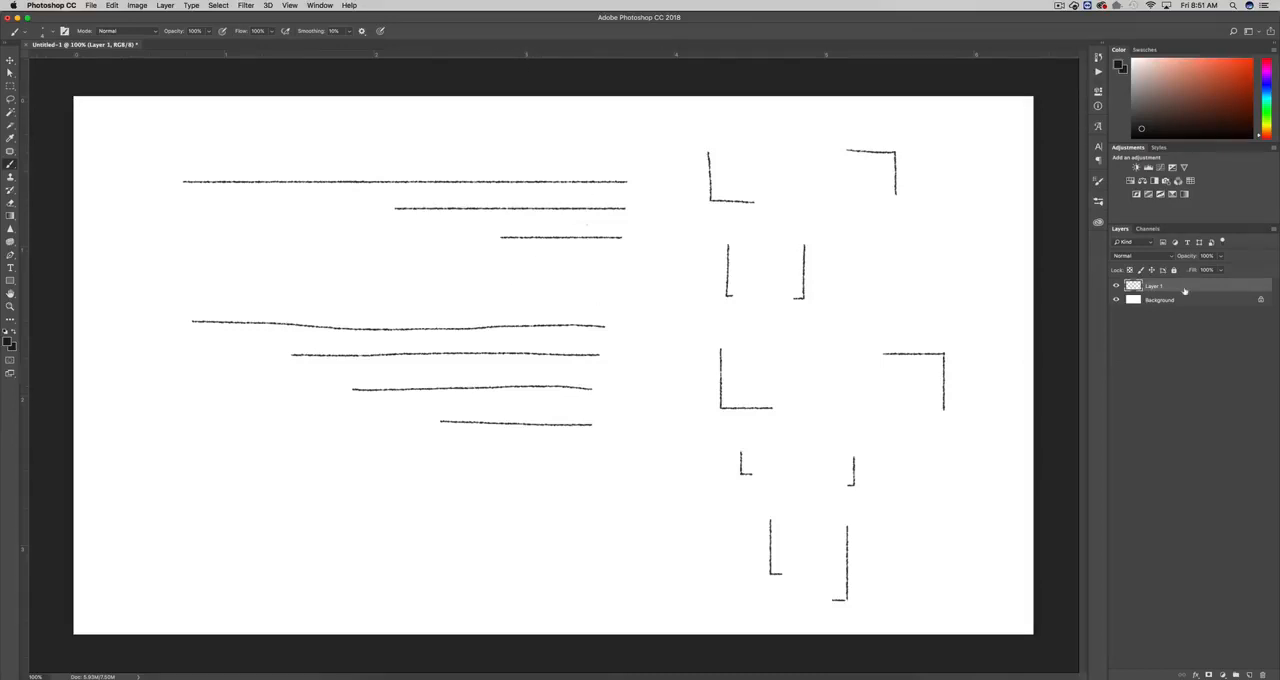
{"action": "key", "text": "super+shift+n"}
{"action": "key", "text": "Return"}
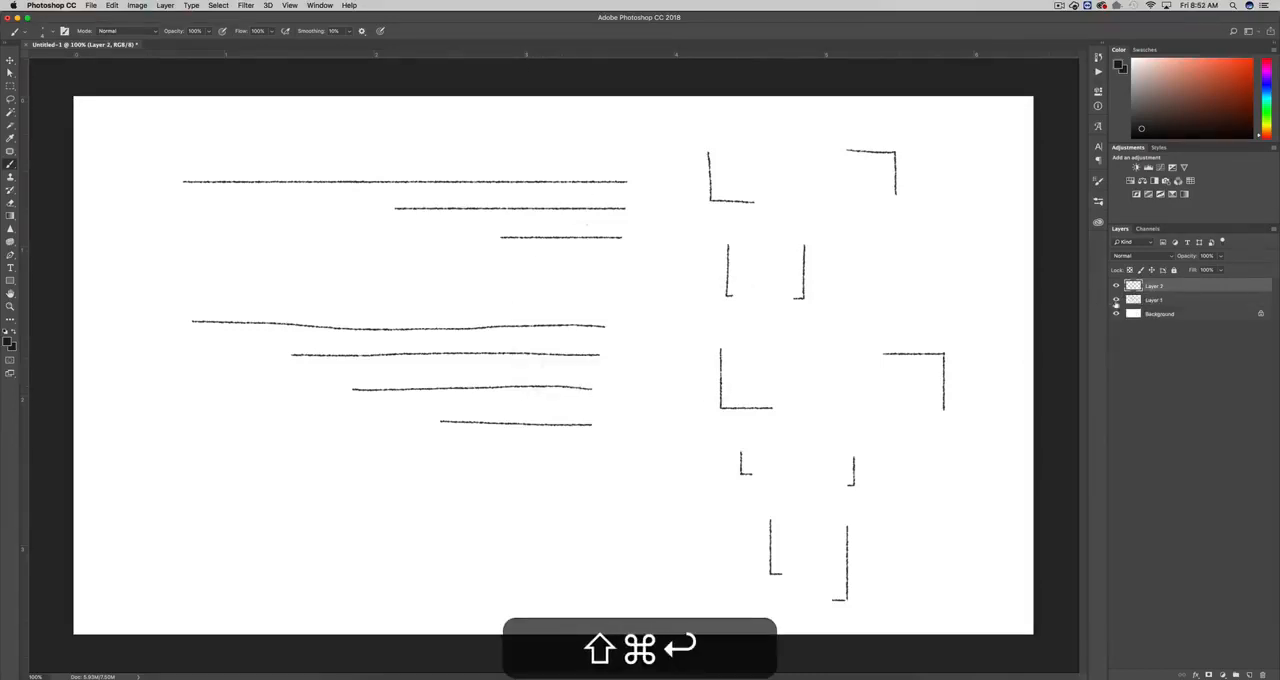
{"action": "left_click", "coordinate": [1116, 300]}
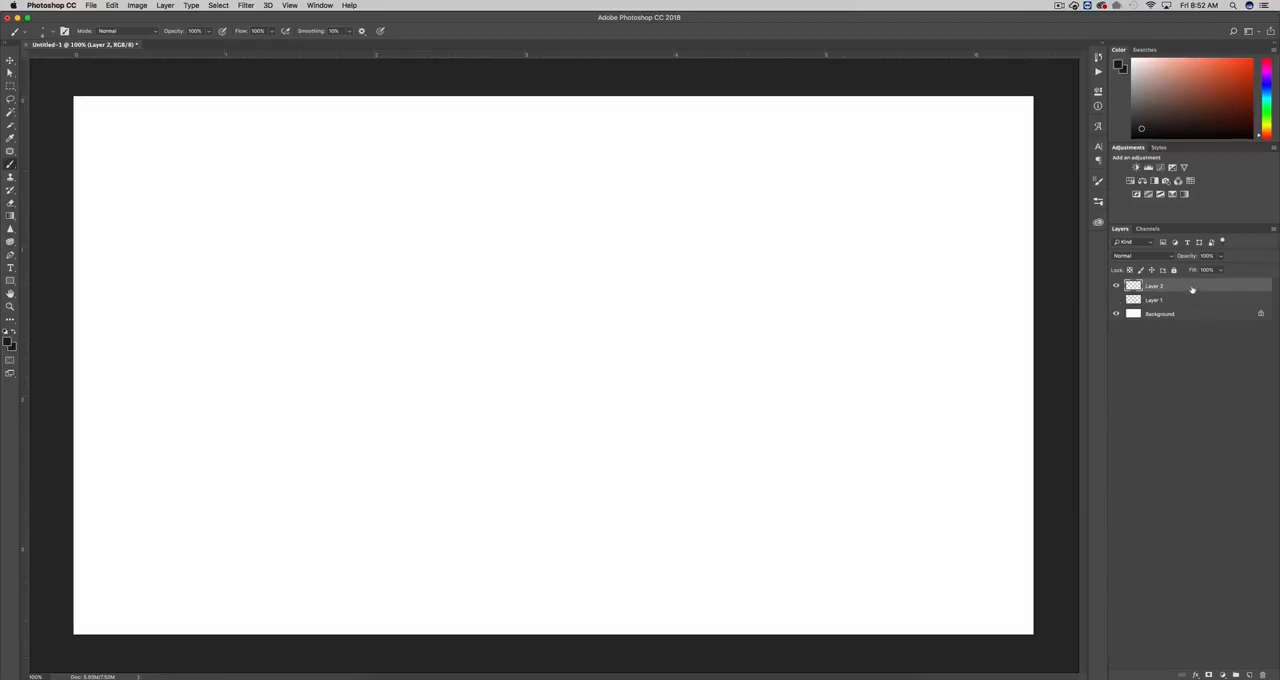
- Activate the Brush tool and look through its size, hardness and preset options
{"action": "key", "text": "b"}
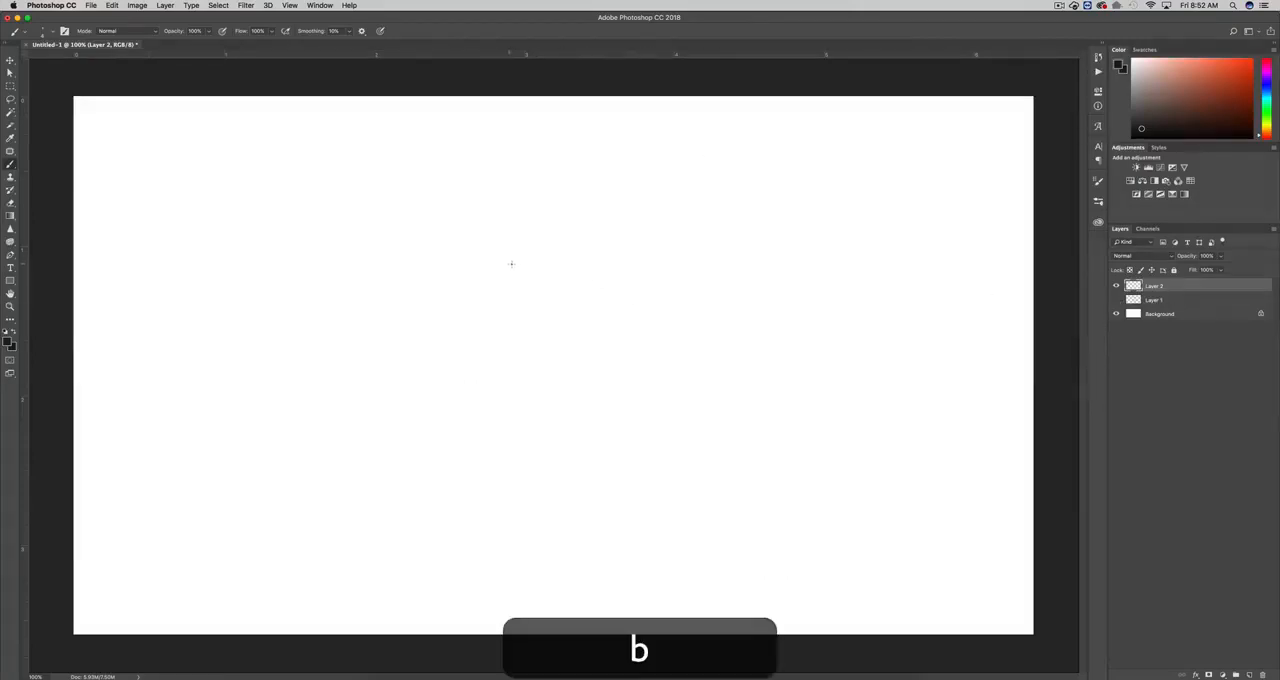
{"action": "right_click", "coordinate": [511, 263]}
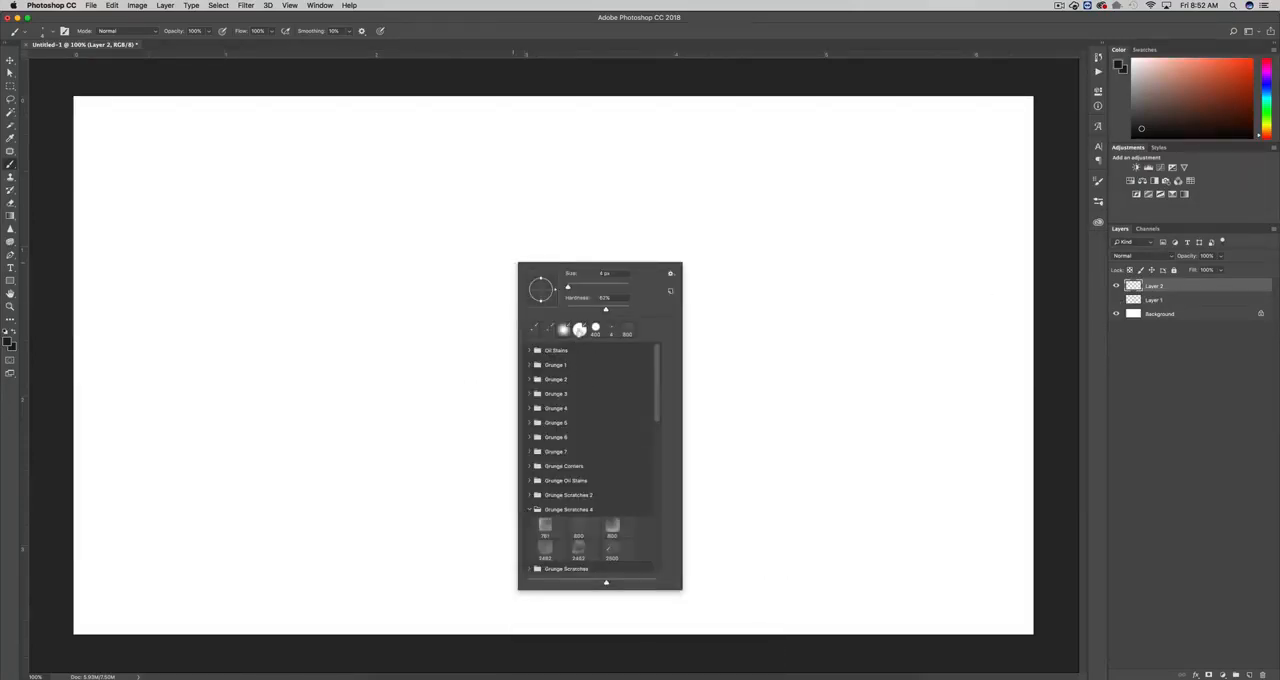
{"action": "key", "text": "Return"}
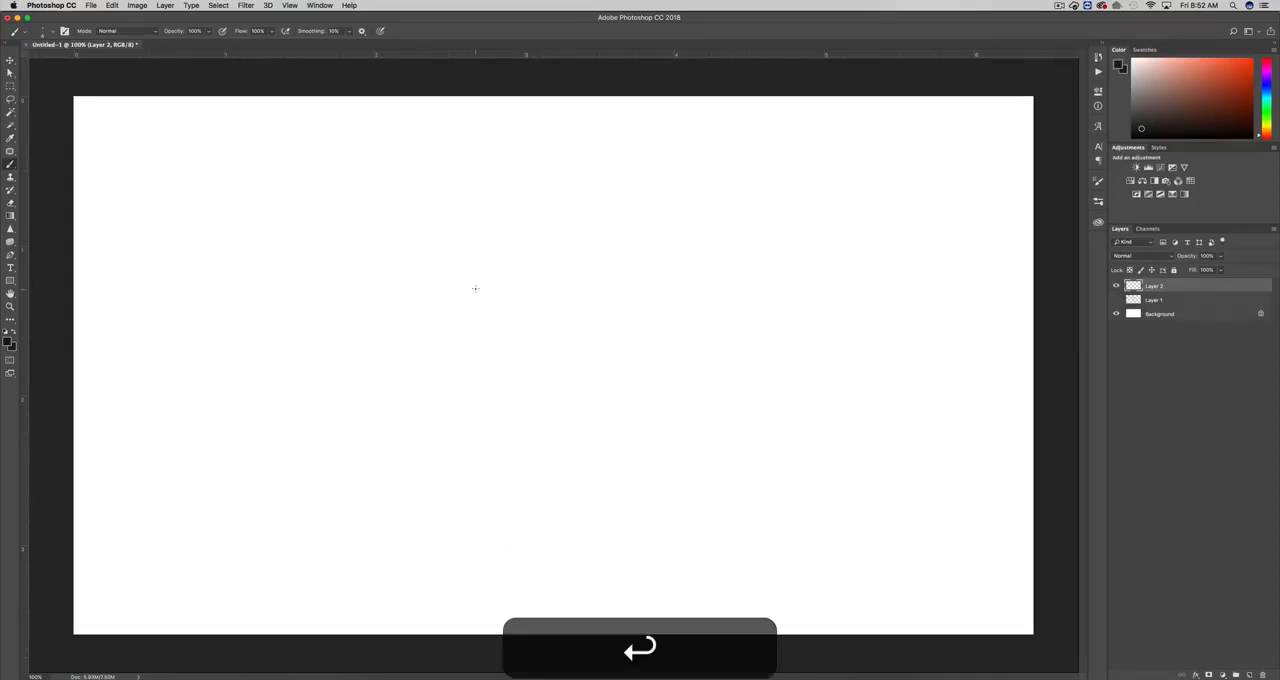
- Open the Brush Settings with the Shape Dynamics options displayed
{"action": "left_click", "coordinate": [1101, 184]}
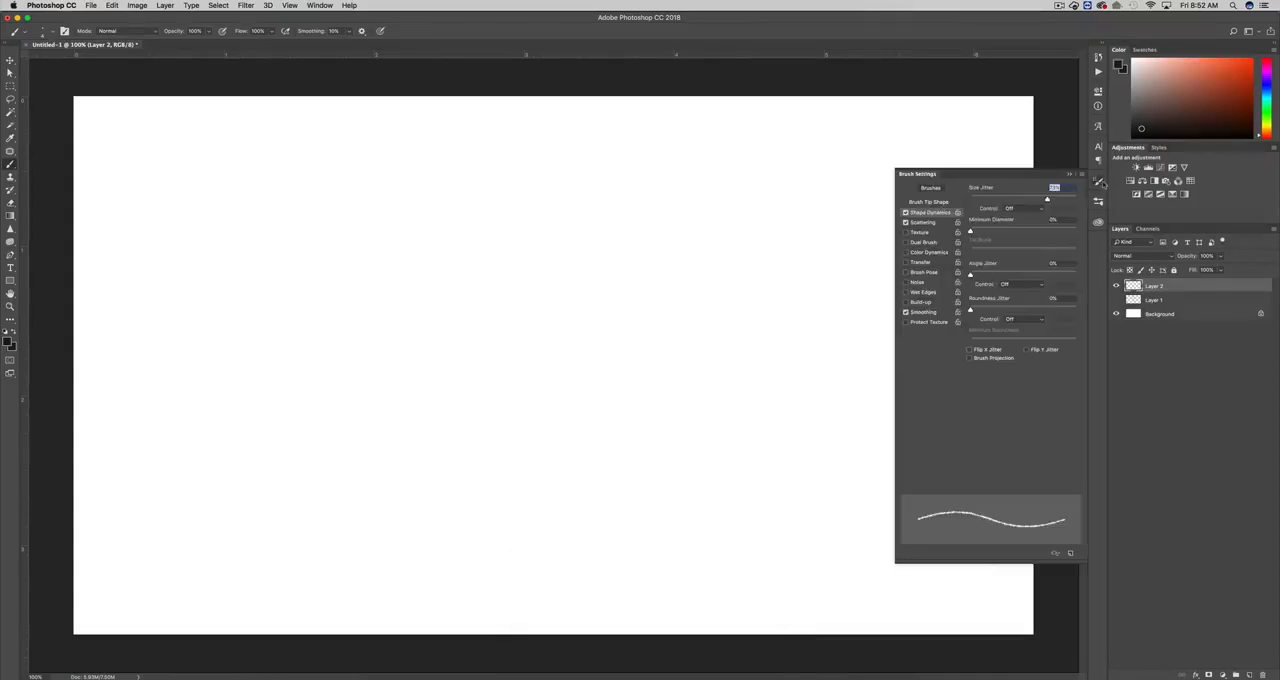
{"action": "left_click", "coordinate": [921, 174]}
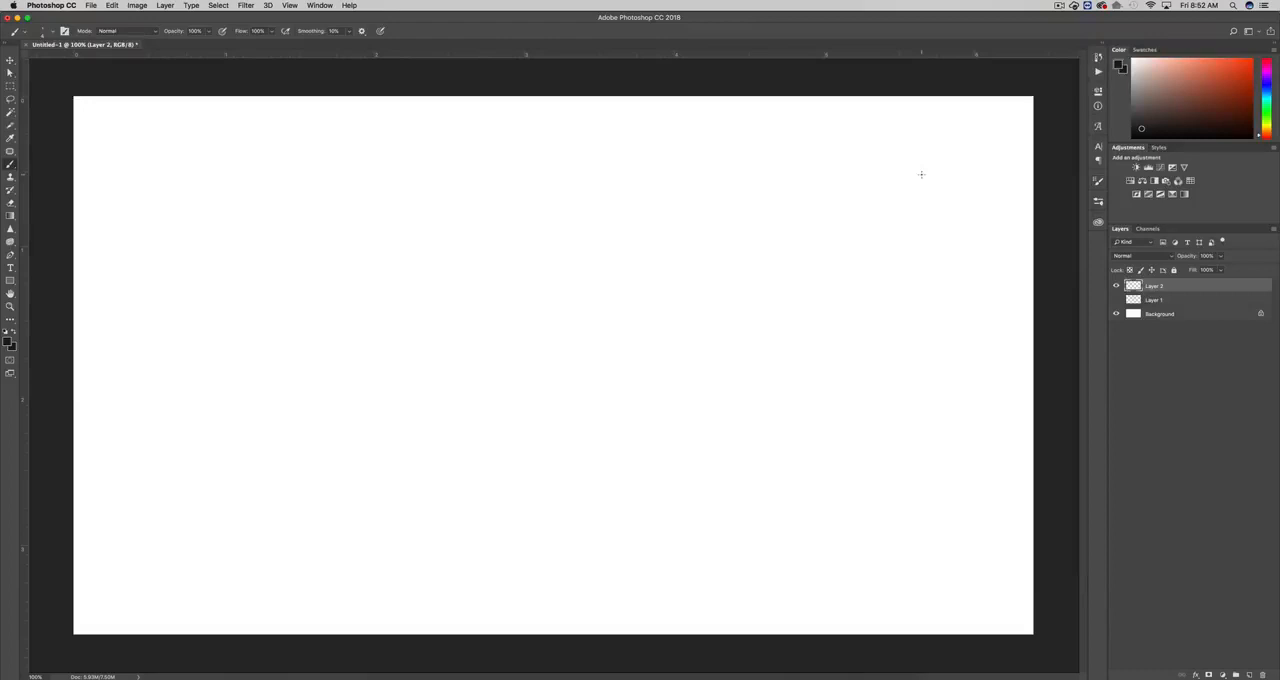
{"action": "left_click", "coordinate": [1099, 183]}
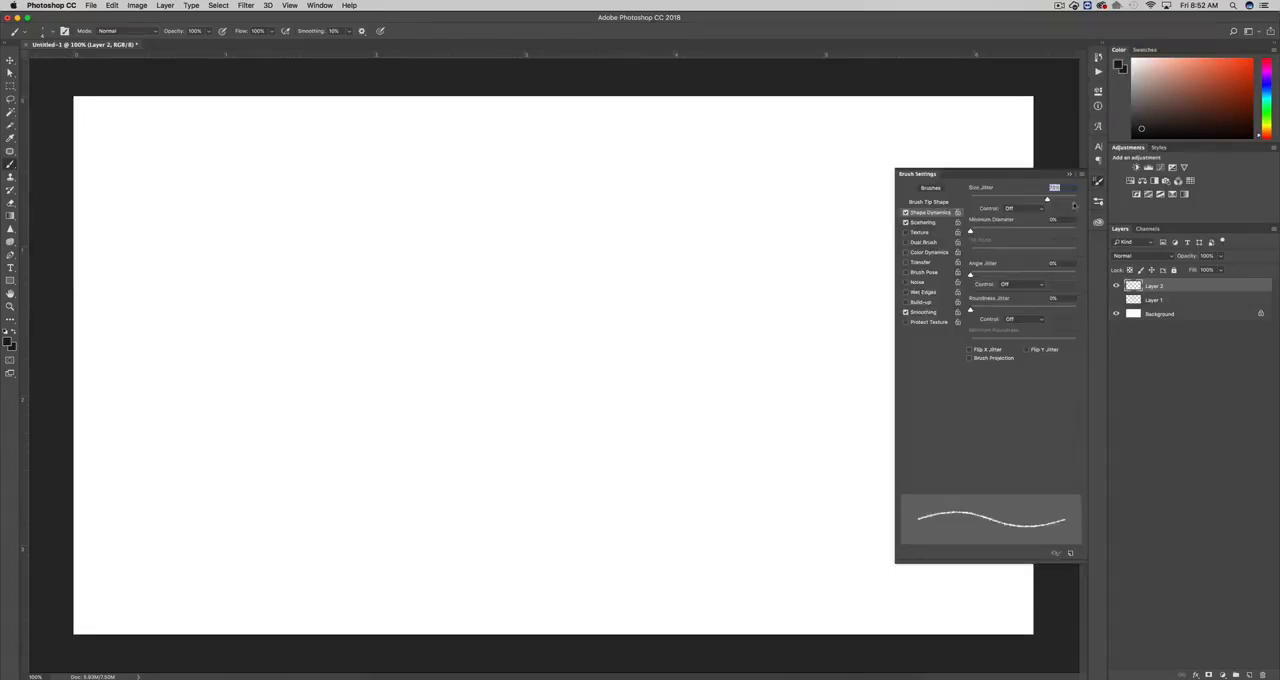
{"action": "left_click", "coordinate": [322, 6]}
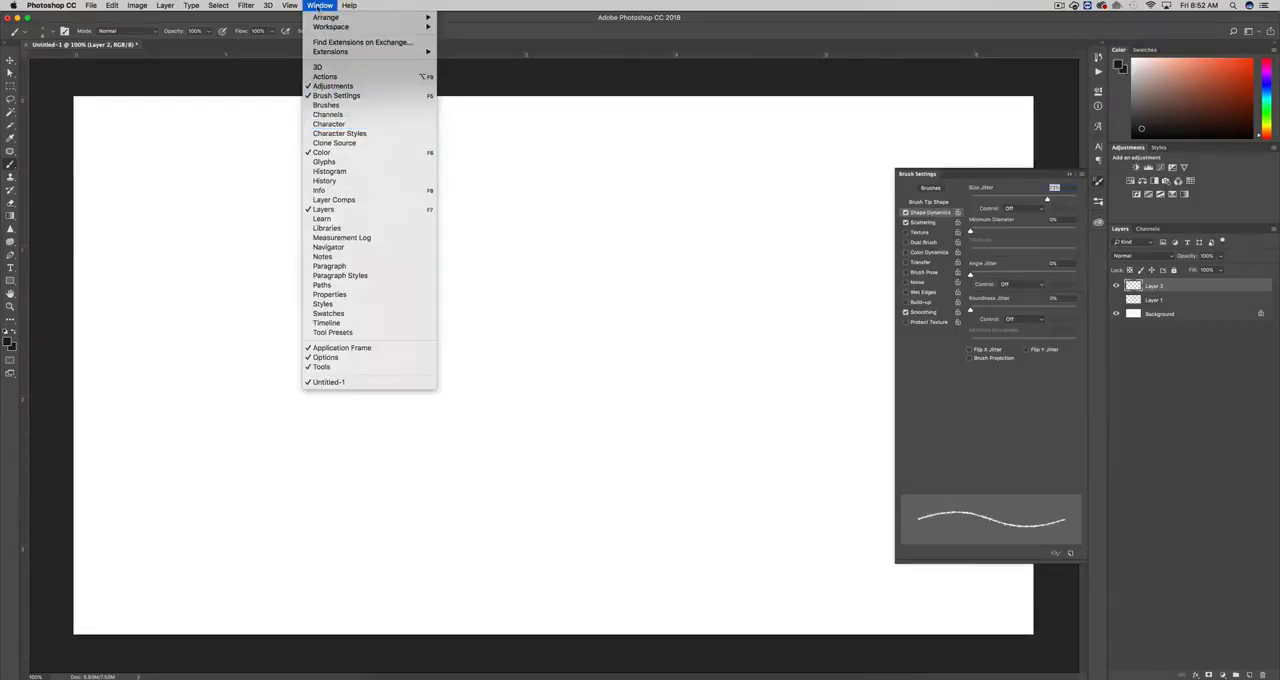
{"action": "left_click", "coordinate": [318, 8]}
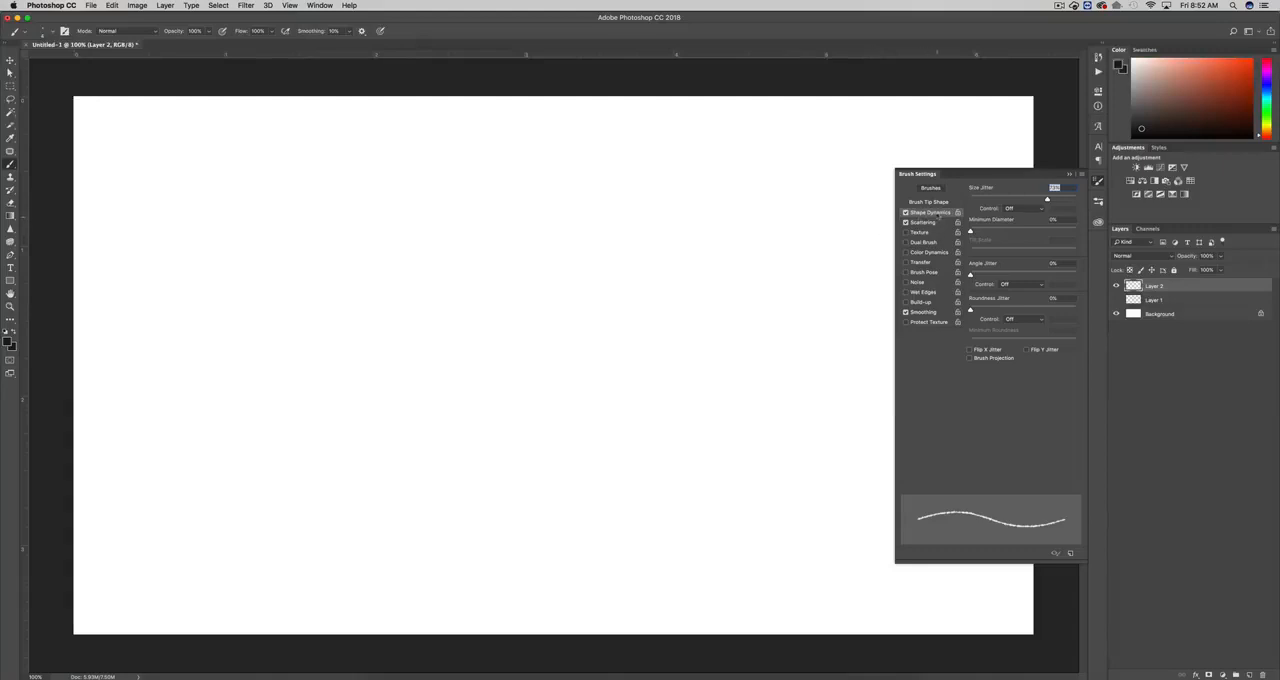
- Review the brush's Scattering and Shape Dynamics settings, including size jitter, and close the Brush Settings
{"action": "left_click", "coordinate": [922, 224]}
{"action": "left_click", "coordinate": [913, 214]}
{"action": "mouse_move", "coordinate": [1007, 202]}
{"action": "left_mouse_down"}
{"action": "mouse_move", "coordinate": [886, 195]}
{"action": "mouse_move", "coordinate": [1023, 201]}
{"action": "mouse_move", "coordinate": [953, 198]}
{"action": "mouse_move", "coordinate": [1022, 202]}
{"action": "mouse_move", "coordinate": [985, 201]}
{"action": "left_mouse_up"}
{"action": "left_click", "coordinate": [922, 222]}
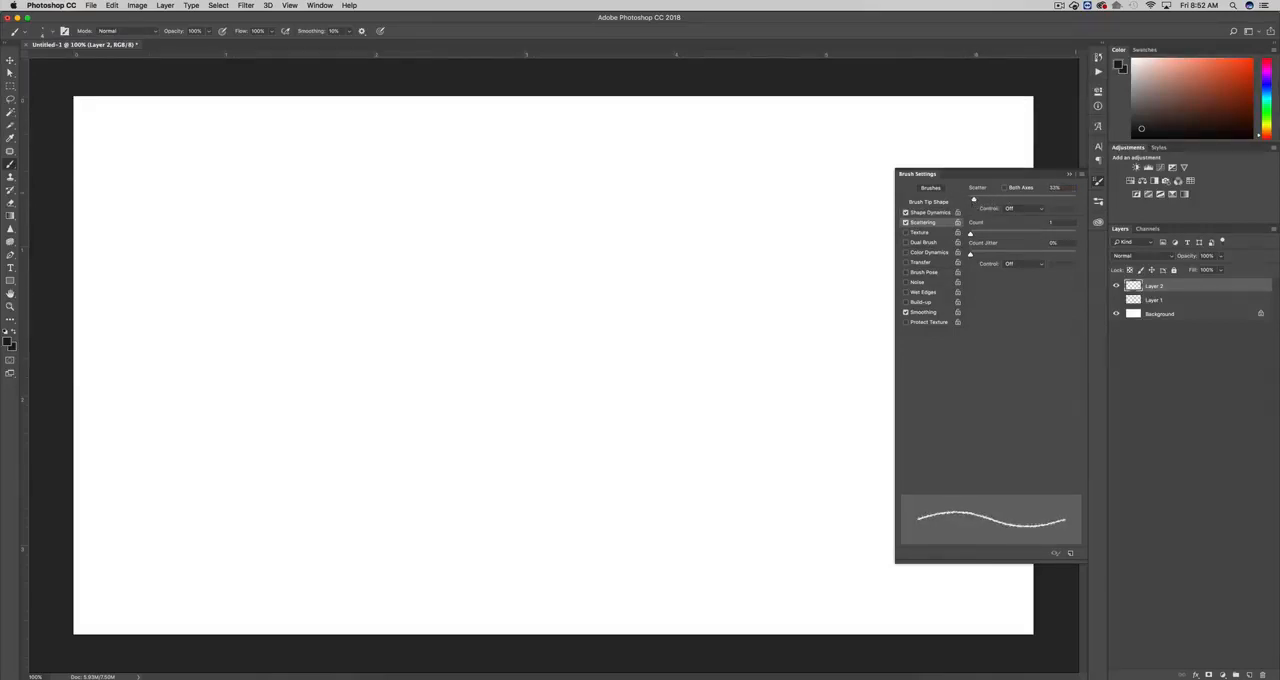
{"action": "left_click", "coordinate": [1069, 175]}
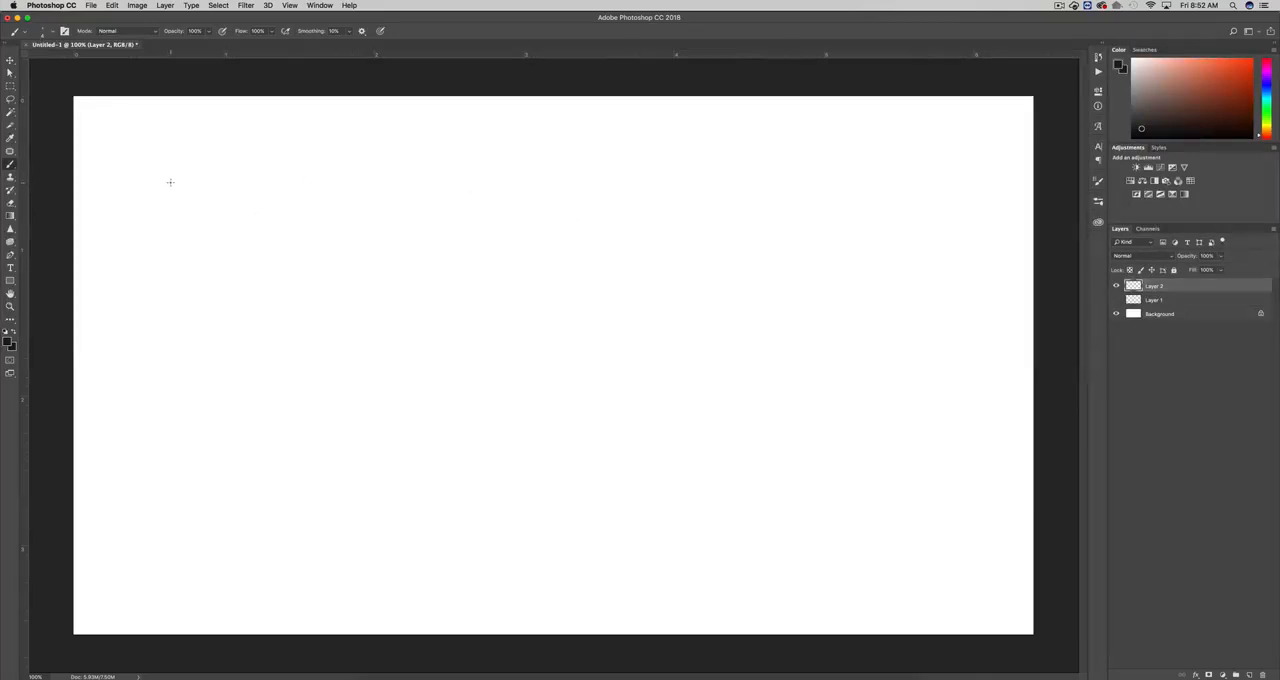
- Paint three straight horizontal pencil-style lines of decreasing length across the upper part of the canvas on Layer 2
{"action": "left_click_drag", "start_coordinate": [170, 182], "coordinate": [743, 208]}
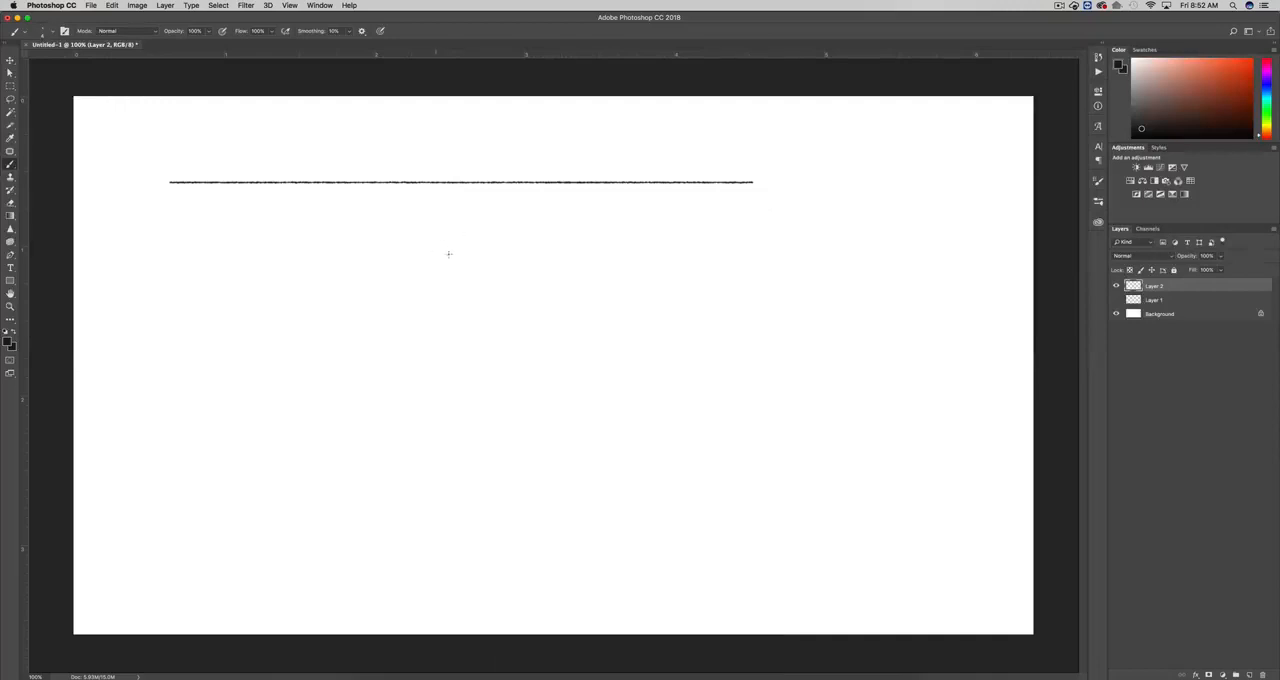
{"action": "left_click_drag", "start_coordinate": [397, 240], "coordinate": [733, 264]}
{"action": "left_click_drag", "start_coordinate": [502, 284], "coordinate": [697, 300]}
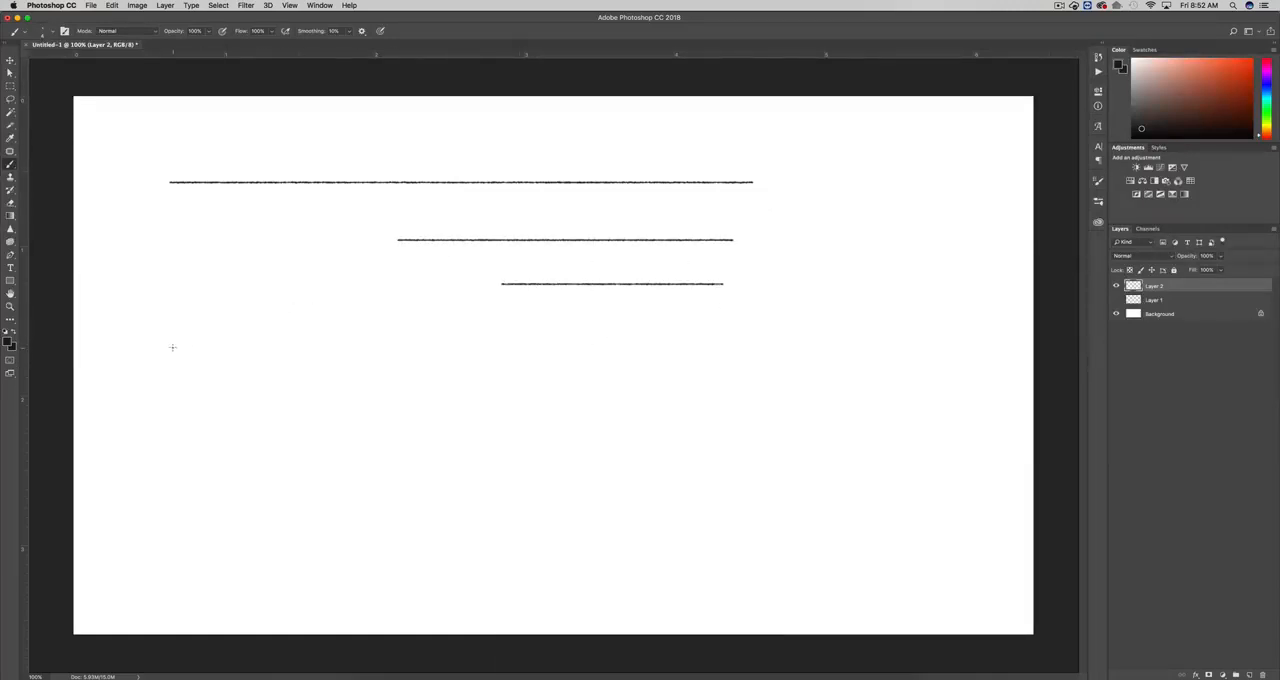
- Paint two long and one short freehand, slightly wavy lines below the straight ones, undoing the unwanted extra strokes
{"action": "left_click_drag", "start_coordinate": [172, 347], "coordinate": [684, 361]}
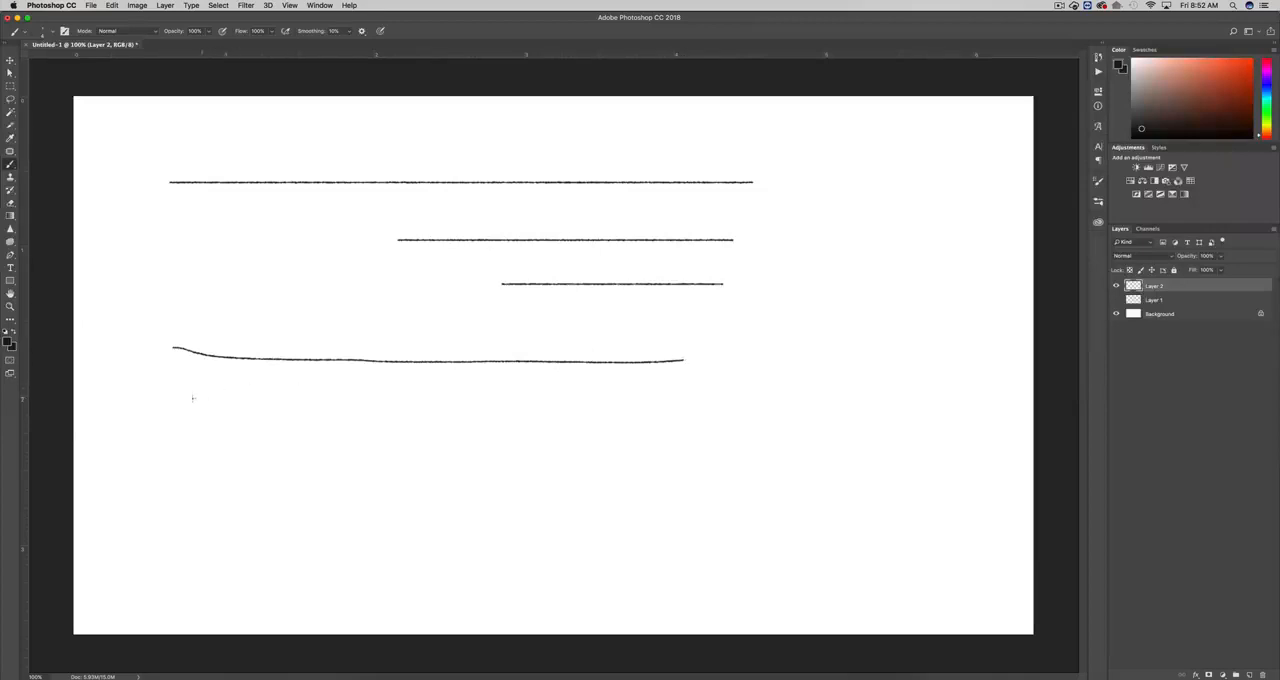
{"action": "left_click_drag", "start_coordinate": [213, 413], "coordinate": [668, 419]}
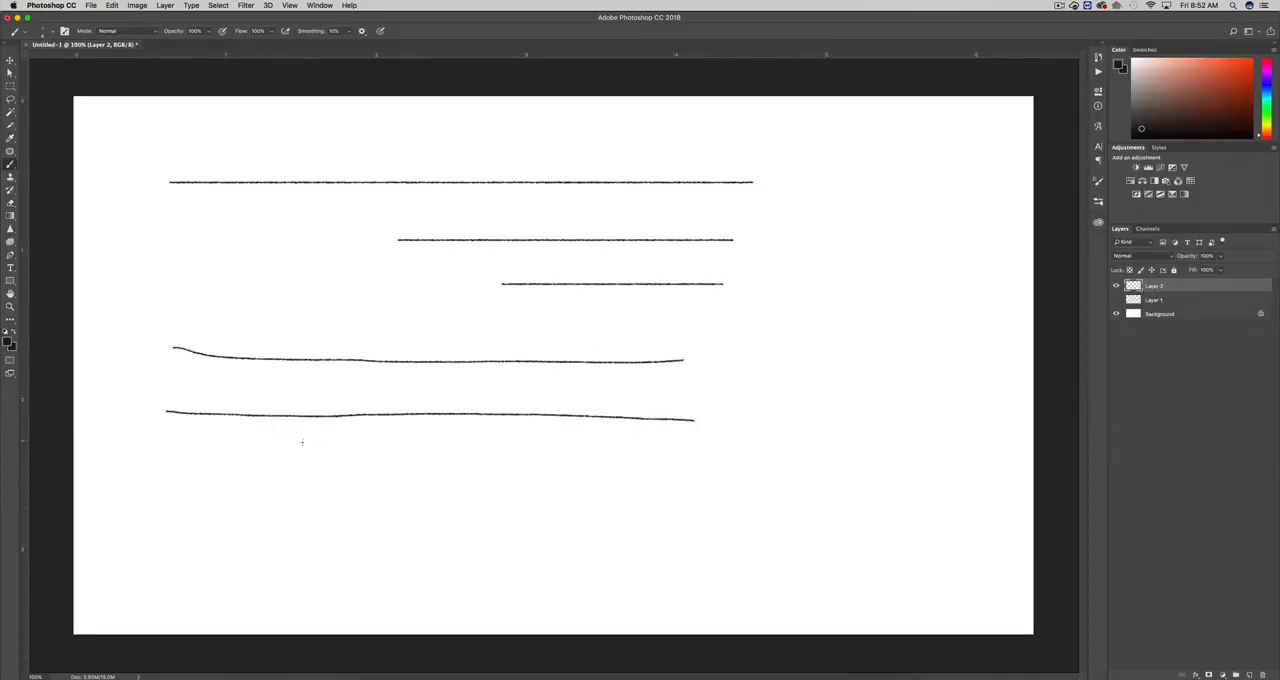
{"action": "left_click_drag", "start_coordinate": [278, 468], "coordinate": [571, 470]}
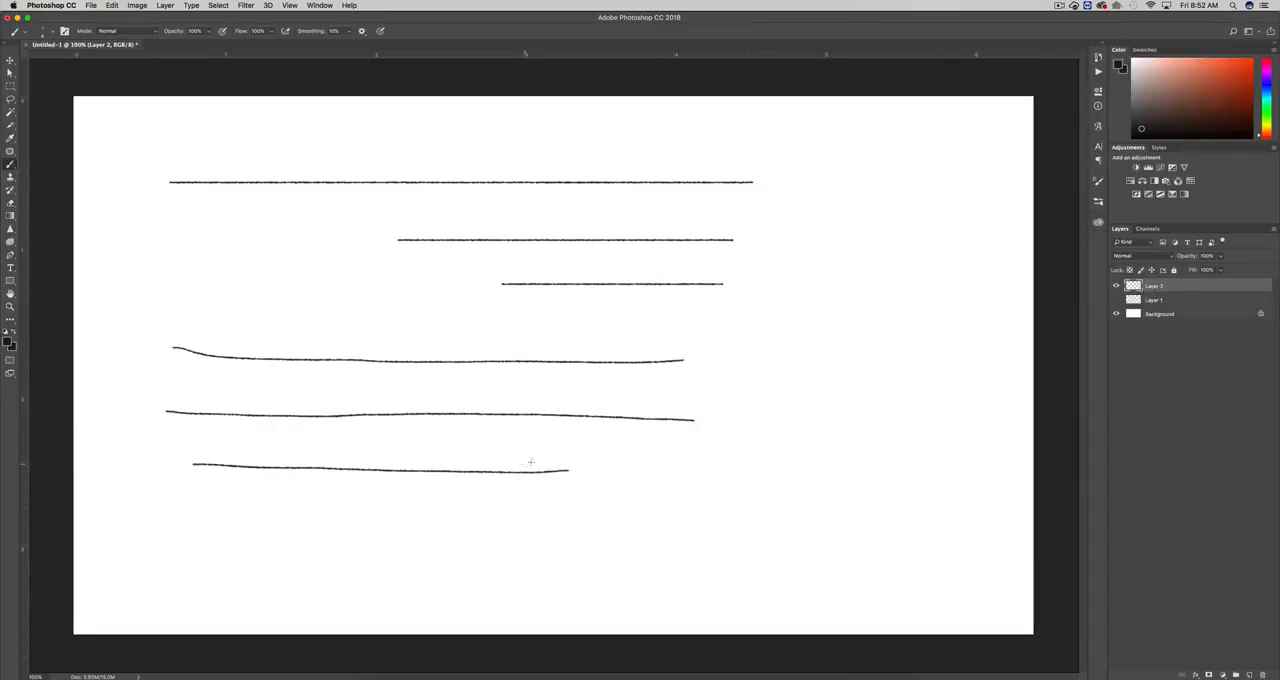
{"action": "key", "text": "super+z"}
{"action": "left_click_drag", "start_coordinate": [486, 491], "coordinate": [674, 498]}
{"action": "left_click_drag", "start_coordinate": [564, 474], "coordinate": [738, 475]}
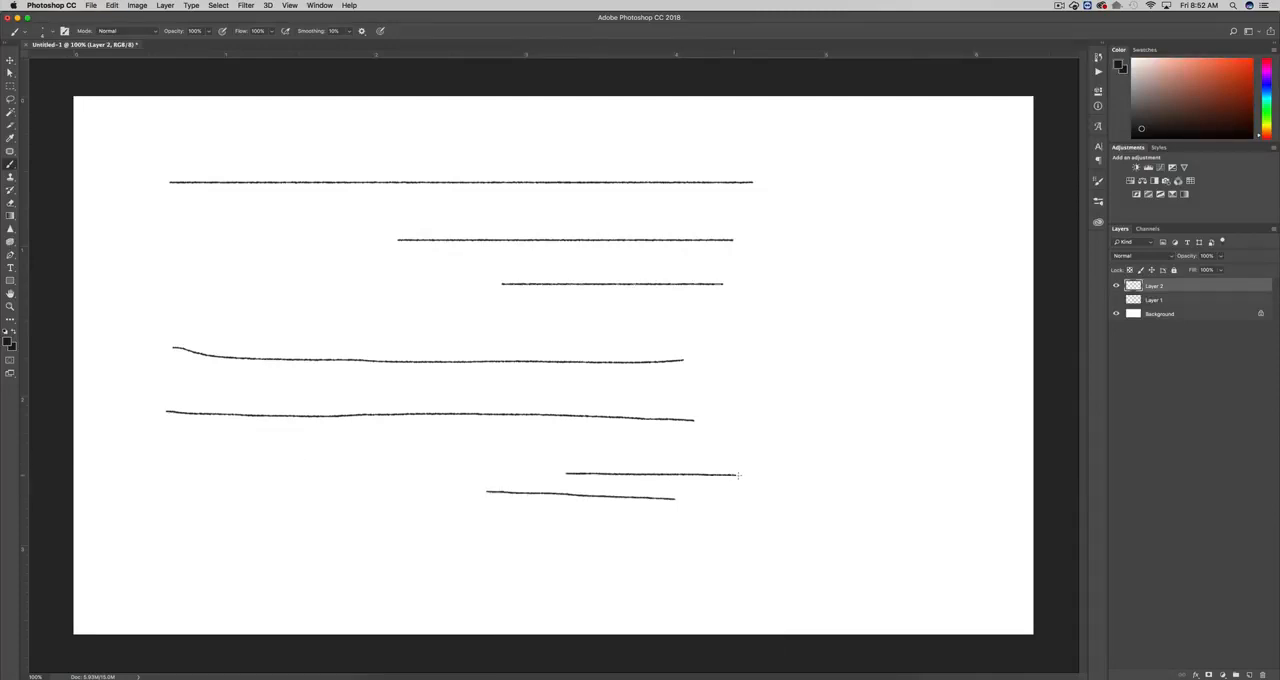
{"action": "key", "text": "super+z"}
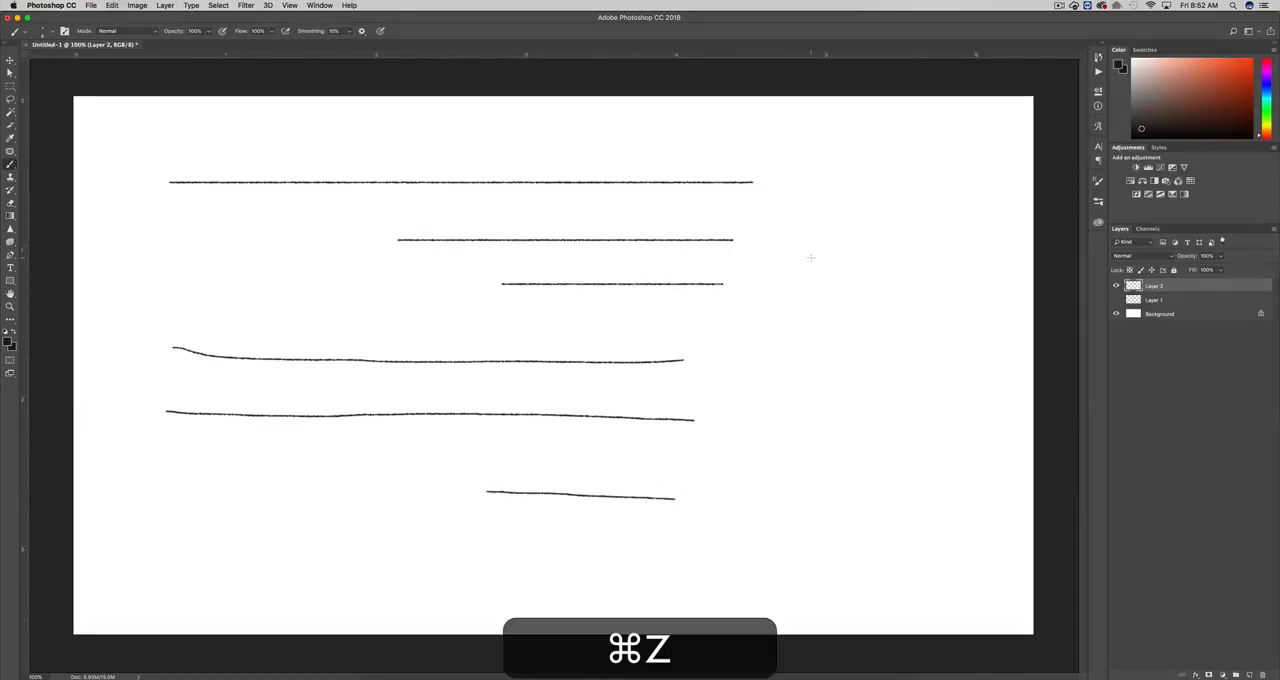
- Paint four L-shaped corner strokes beside the lines and hide the Background layer to leave them on transparency
{"action": "mouse_move", "coordinate": [811, 230]}
{"action": "left_mouse_down"}
{"action": "mouse_move", "coordinate": [814, 286]}
{"action": "mouse_move", "coordinate": [855, 284]}
{"action": "left_mouse_up"}
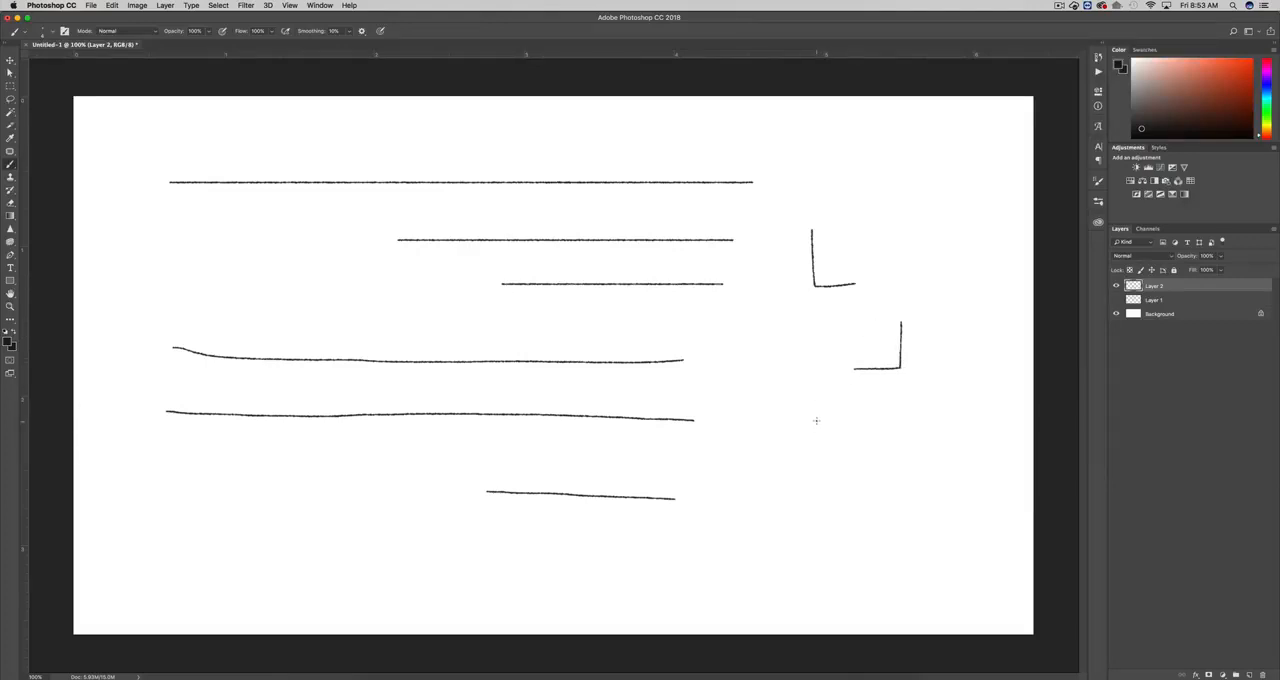
{"action": "mouse_move", "coordinate": [816, 420]}
{"action": "left_mouse_down"}
{"action": "mouse_move", "coordinate": [815, 469]}
{"action": "mouse_move", "coordinate": [869, 468]}
{"action": "mouse_move", "coordinate": [917, 515]}
{"action": "left_mouse_up"}
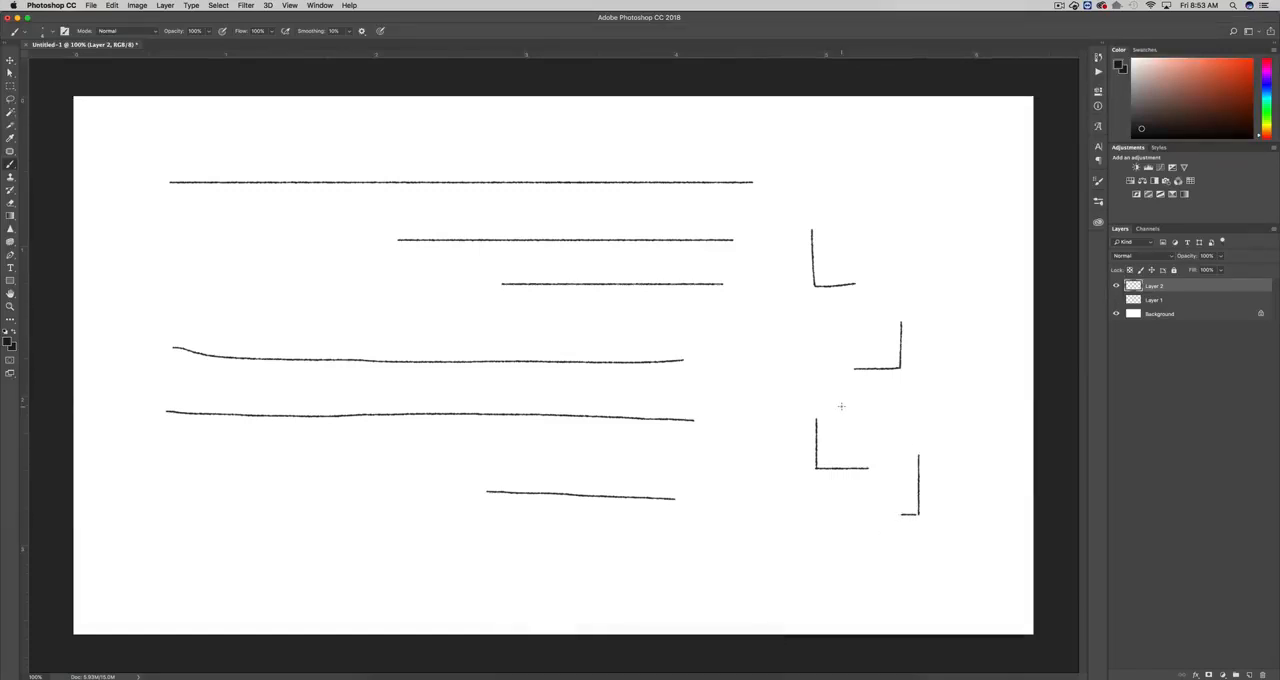
{"action": "left_click", "coordinate": [1117, 314]}
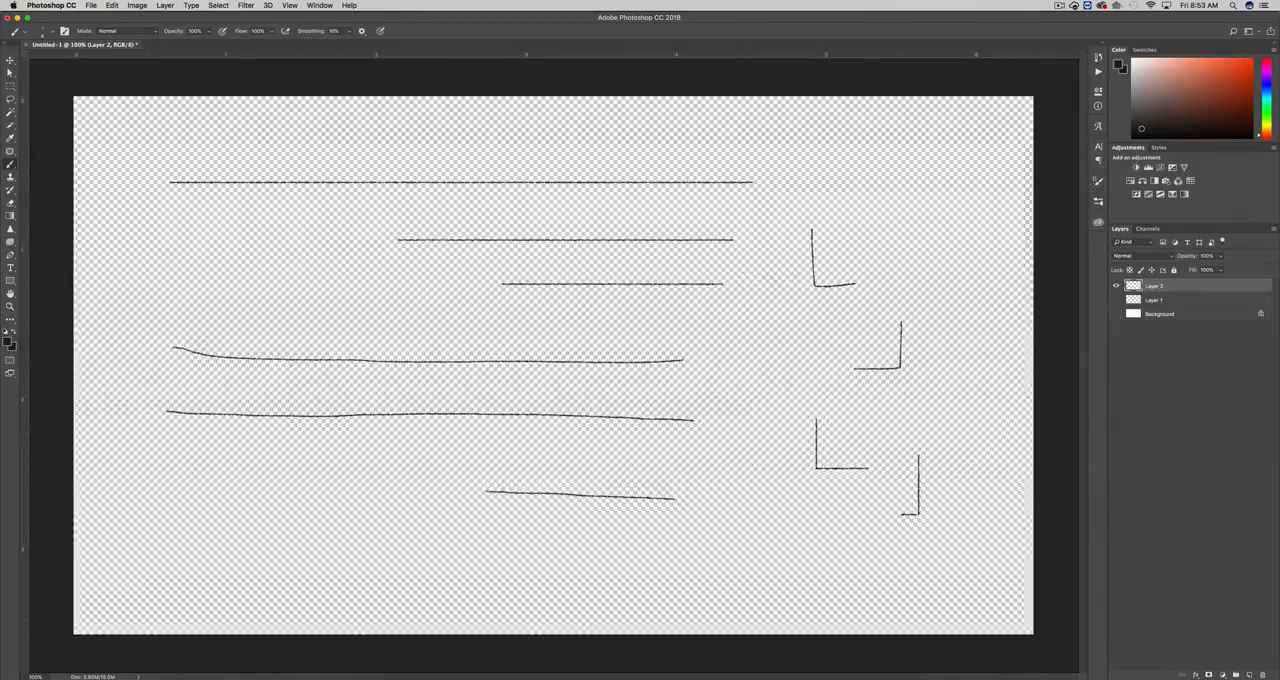
- Look at the Save As format options for the line drawing and cancel without saving
{"action": "left_click", "coordinate": [90, 5]}
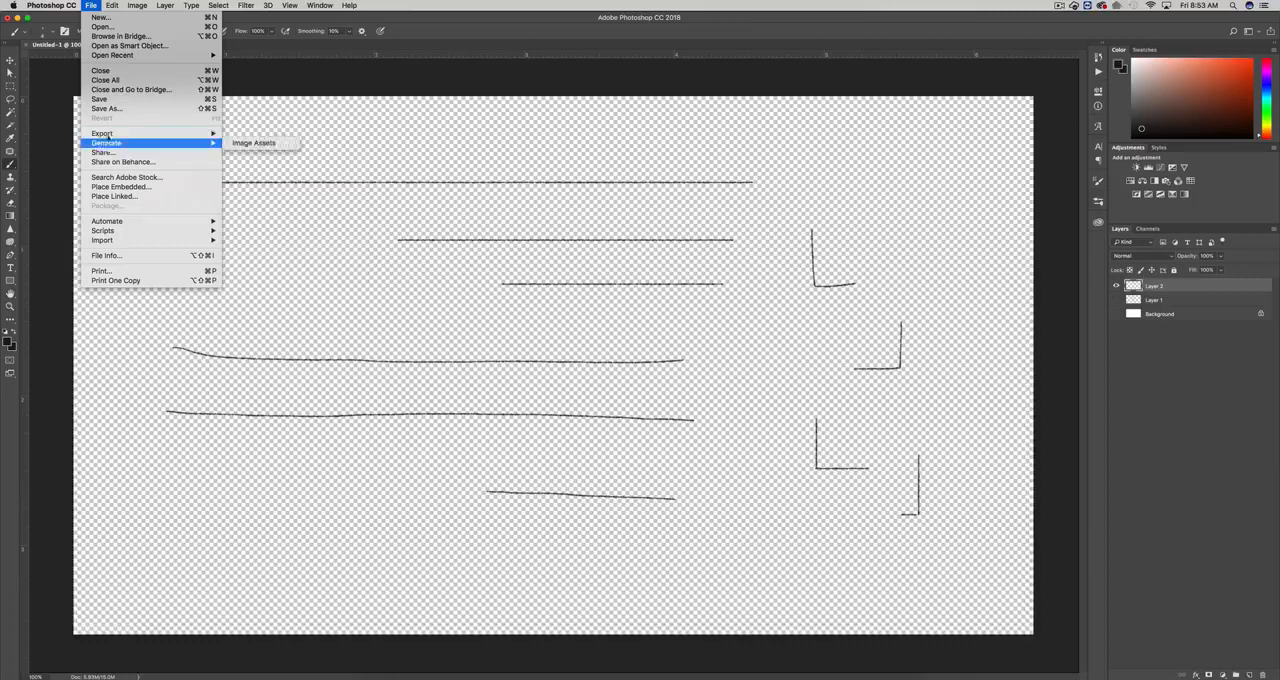
{"action": "left_click", "coordinate": [106, 108]}
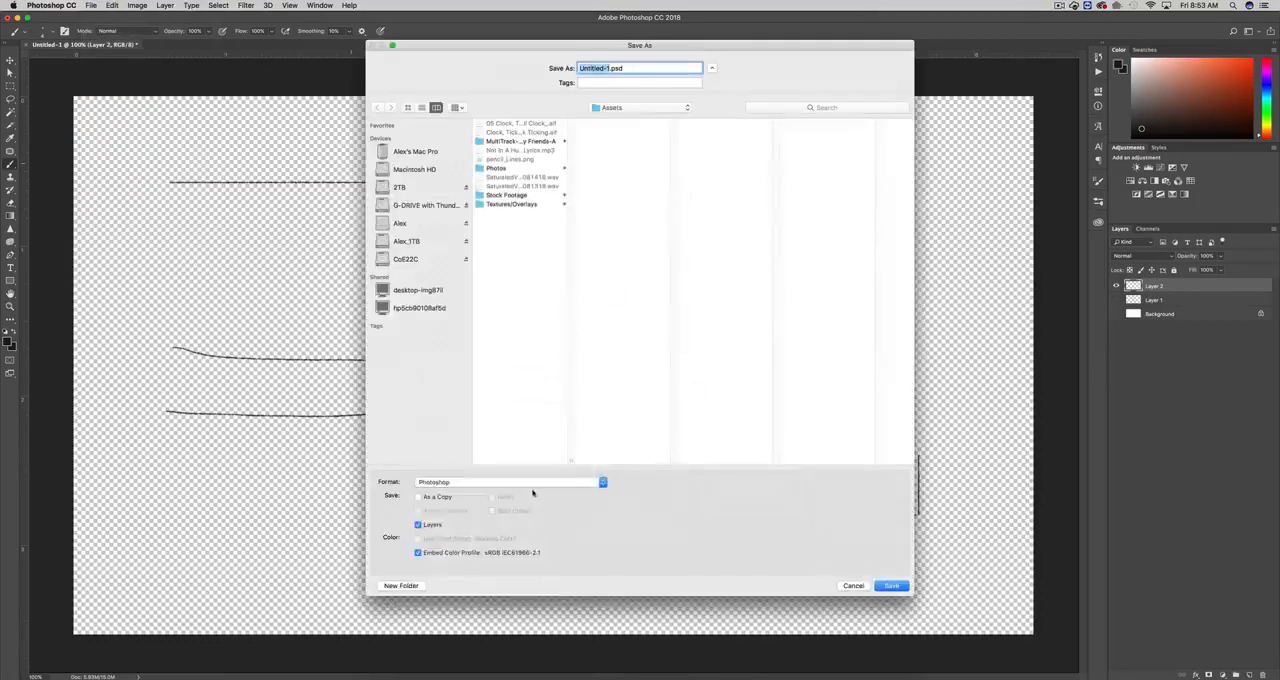
{"action": "left_click", "coordinate": [535, 484]}
{"action": "left_click", "coordinate": [848, 586]}
{"action": "left_click", "coordinate": [852, 586]}
- Switch to After Effects and collapse the Textures/Overlays folder in the project
{"action": "left_click", "coordinate": [754, 676]}
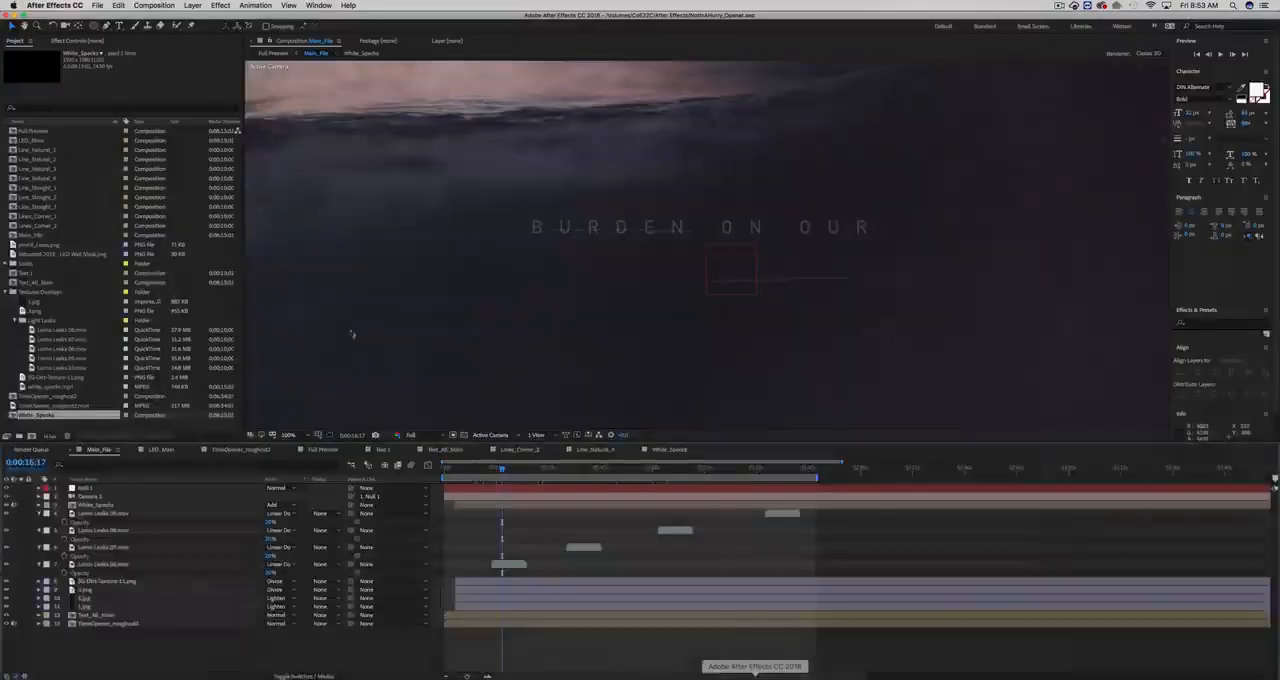
{"action": "left_click", "coordinate": [13, 296]}
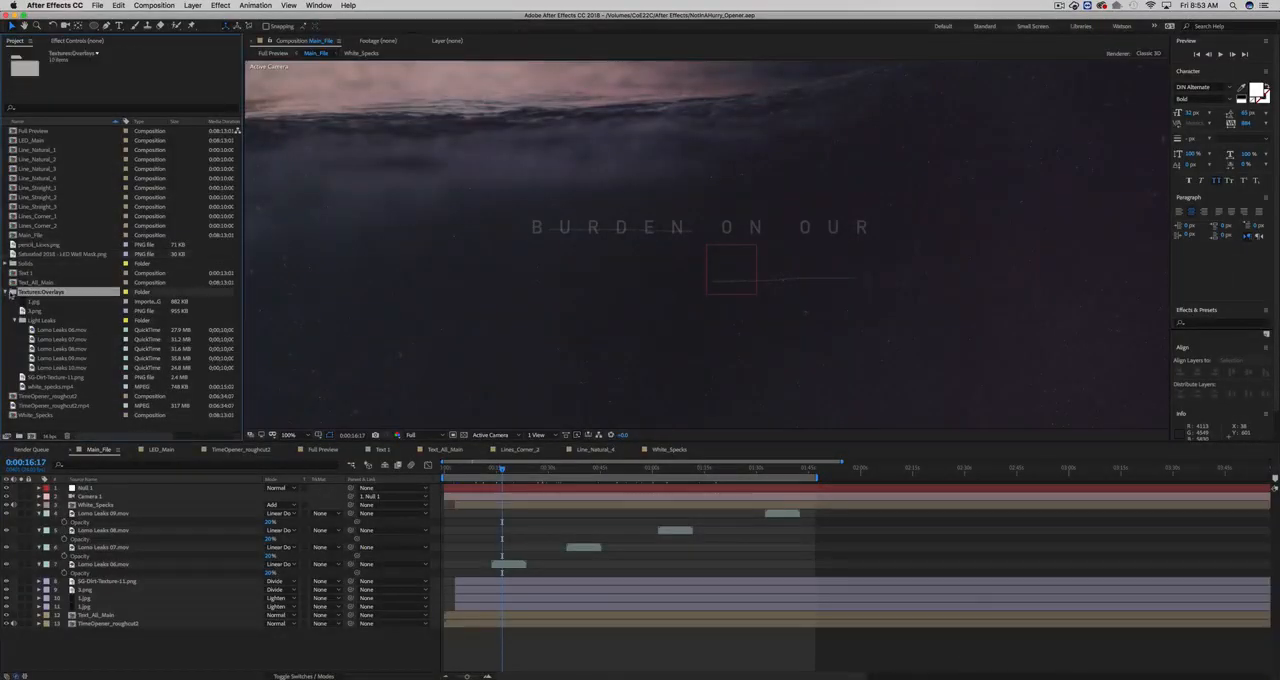
{"action": "left_click", "coordinate": [6, 293]}
{"action": "left_click", "coordinate": [27, 359]}
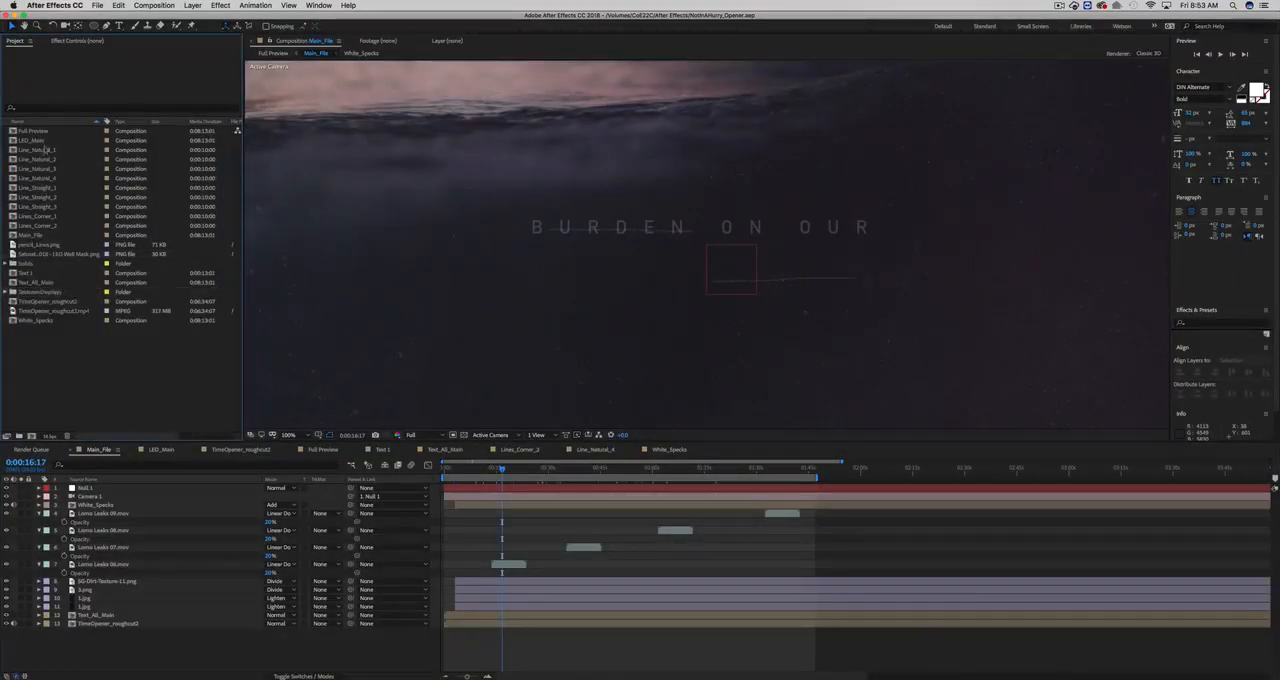
- Create a new composition from the pencil_Lines.png footage and show its wavy lines at 100%
{"action": "left_click", "coordinate": [30, 245]}
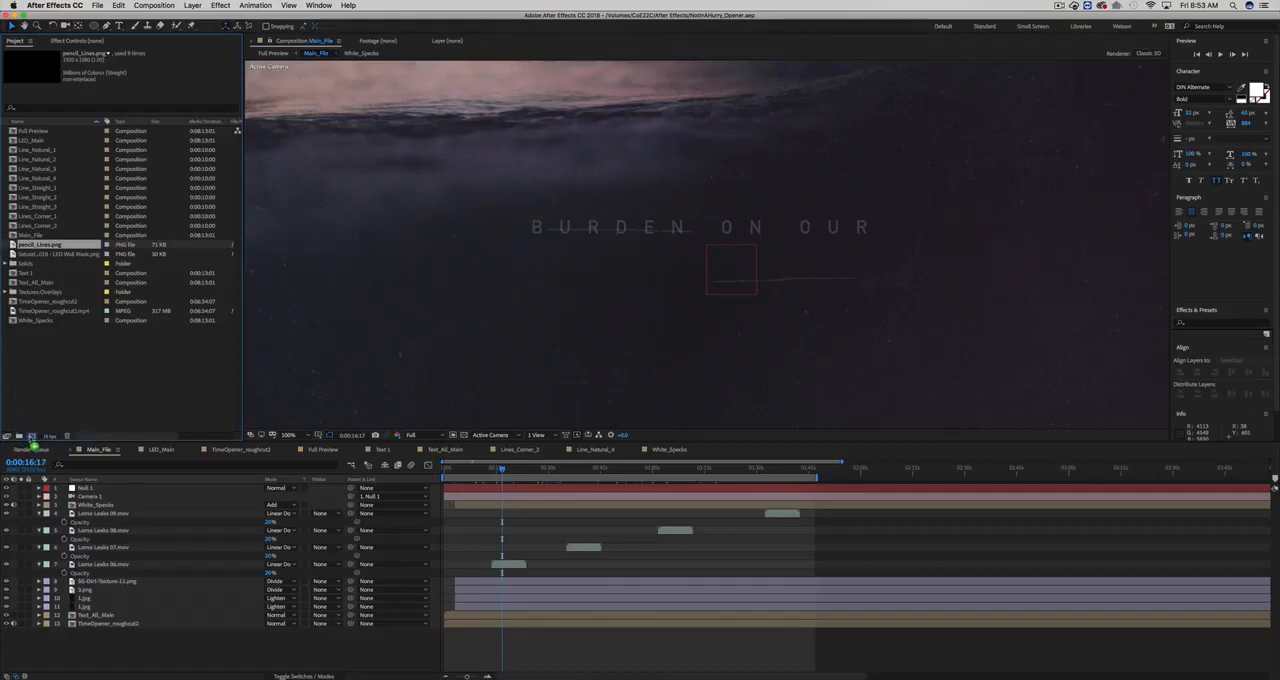
{"action": "left_click_drag", "start_coordinate": [30, 438], "coordinate": [31, 437]}
{"action": "scroll", "coordinate": [575, 328], "scroll_direction": "down", "scroll_amount": 1}
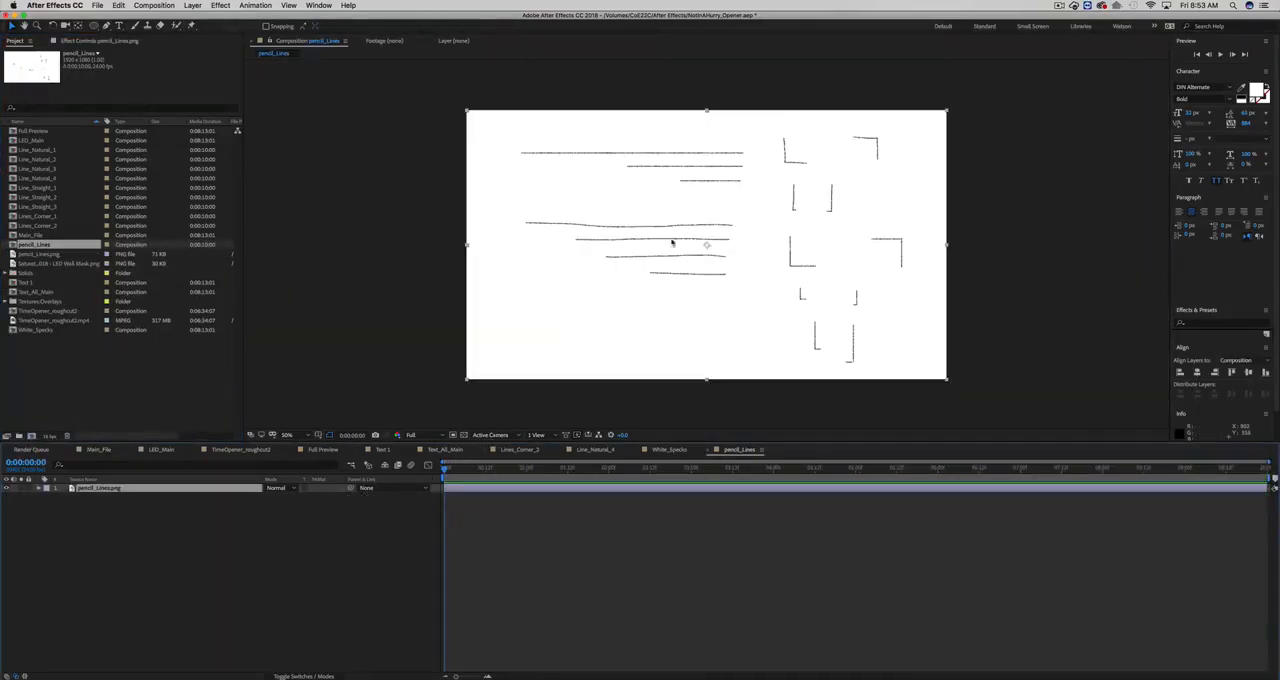
{"action": "scroll", "coordinate": [673, 274], "scroll_direction": "up", "scroll_amount": 2}
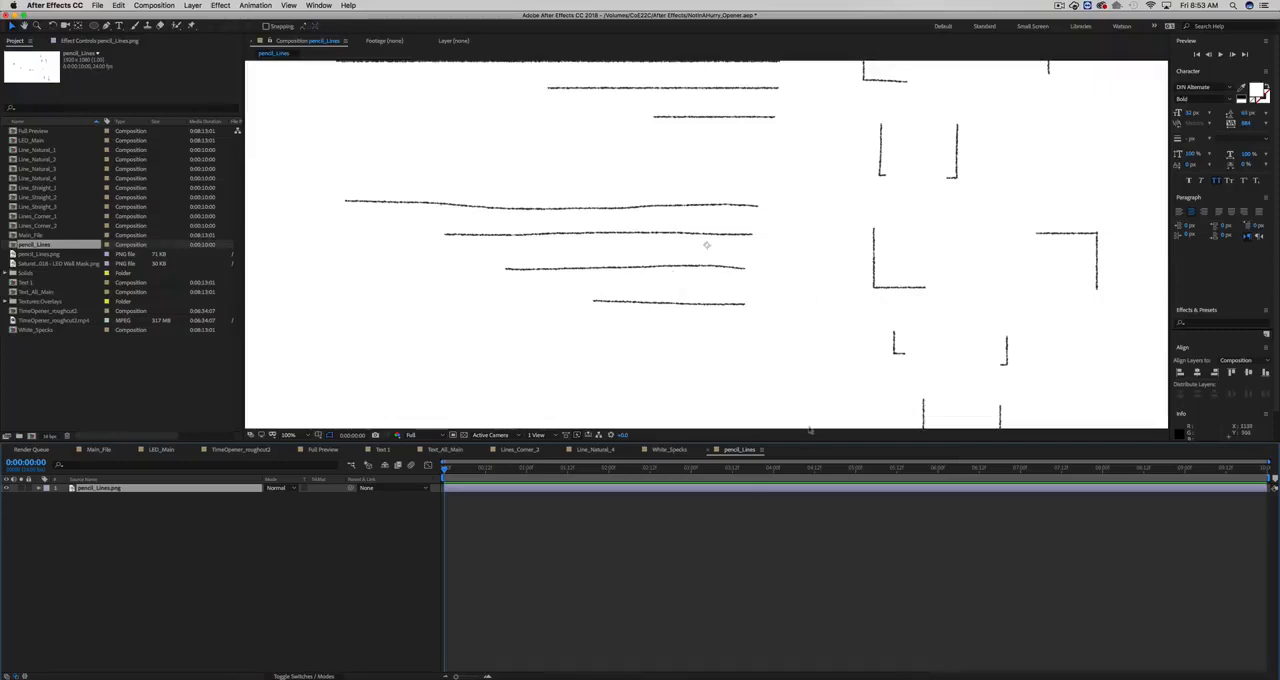
- Check the pencil_Lines composition's settings, including its background color, and close them
{"action": "left_click", "coordinate": [154, 5]}
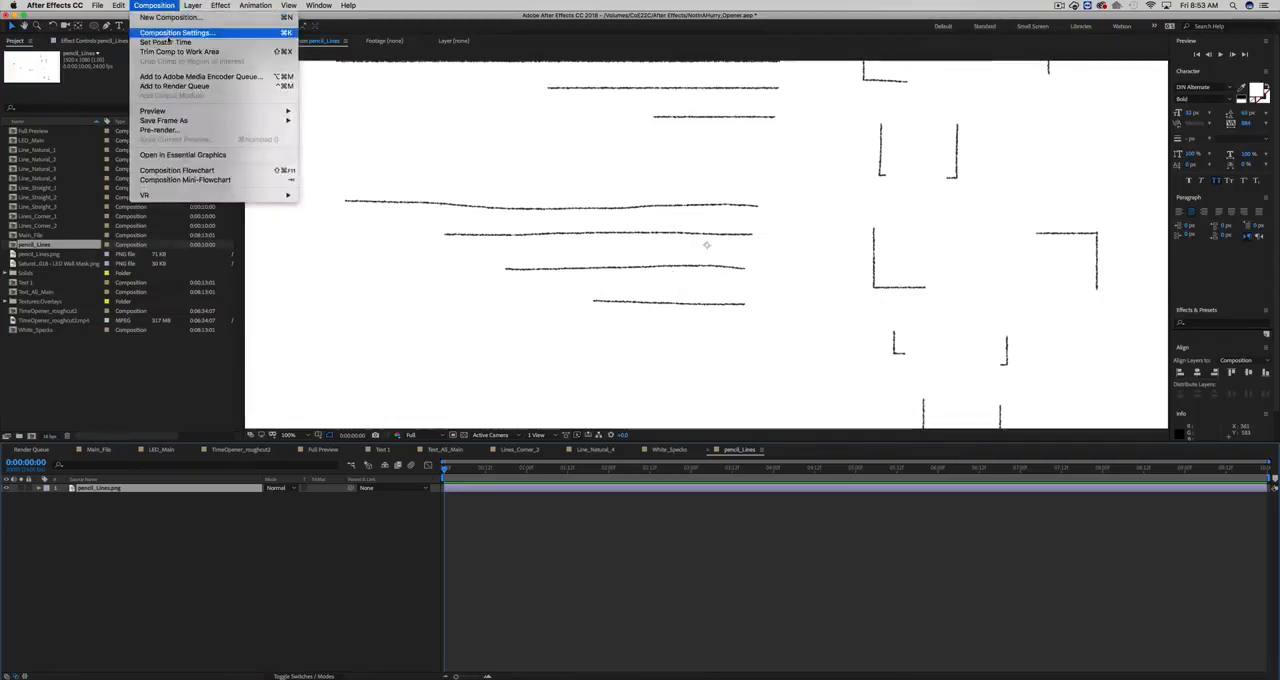
{"action": "left_click", "coordinate": [185, 33]}
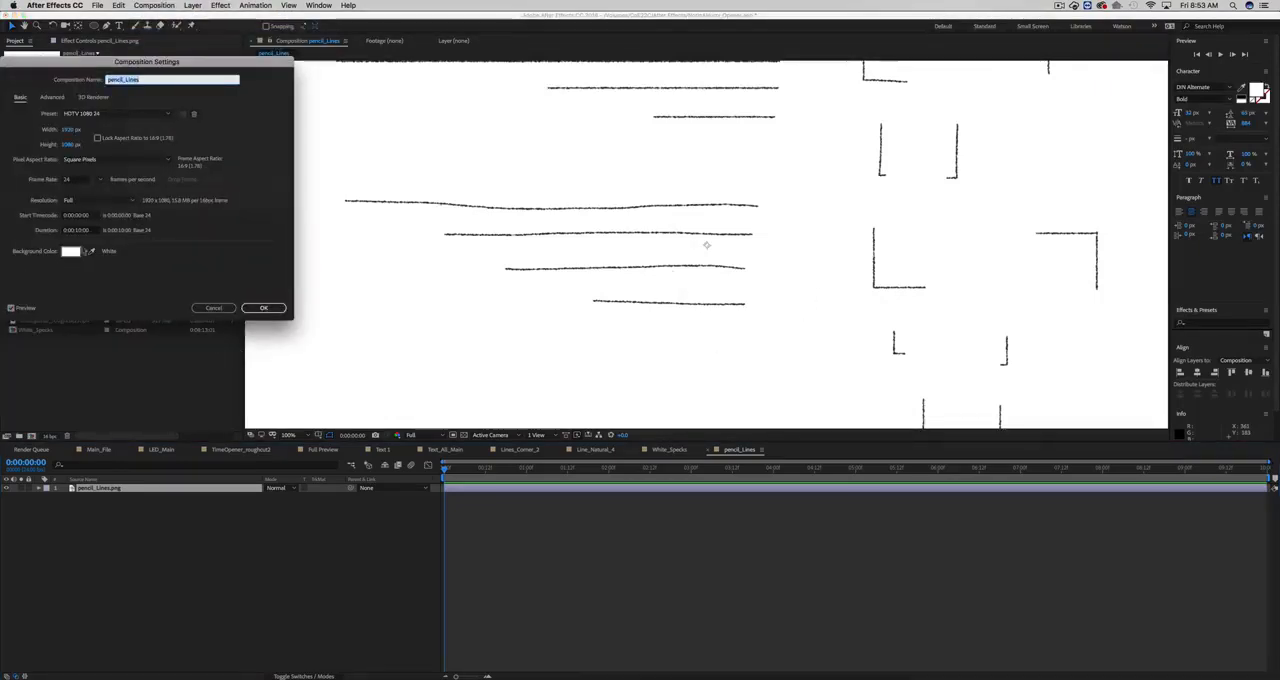
{"action": "left_click", "coordinate": [213, 307]}
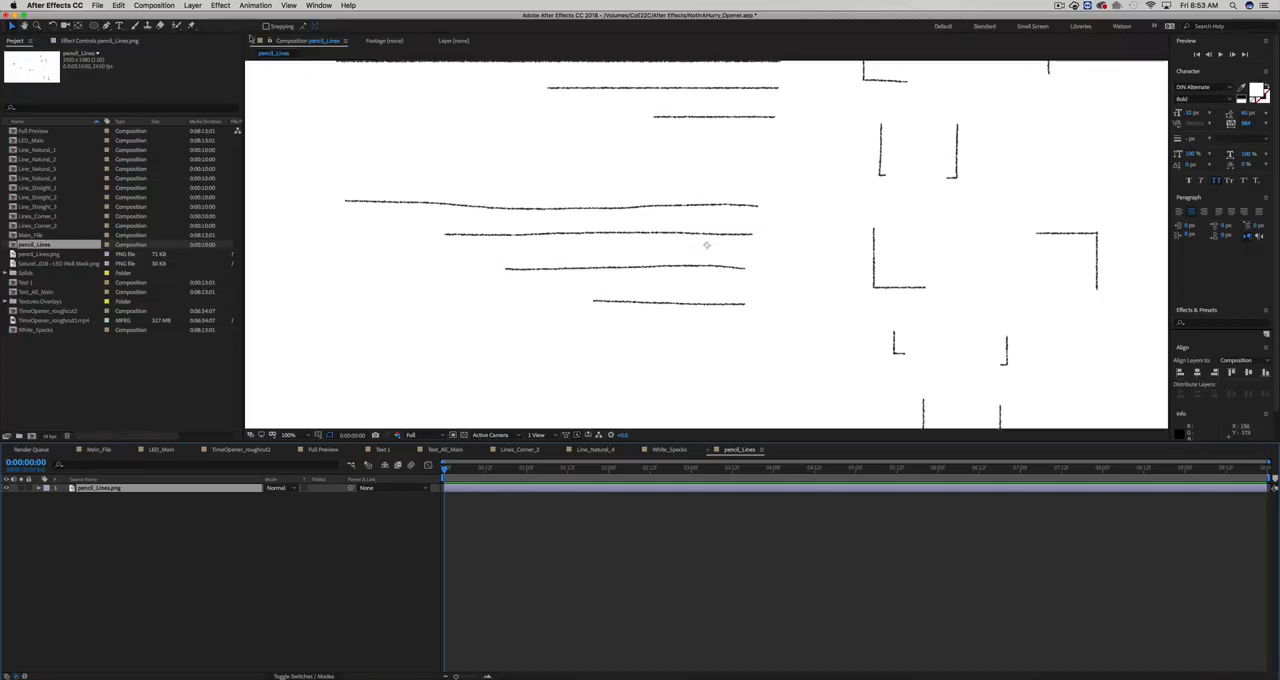
- Trace the longest wavy pencil line from end to end with an open Pen tool mask on the pencil_Lines.png layer
{"action": "key", "text": "g"}
{"action": "left_click", "coordinate": [346, 201]}
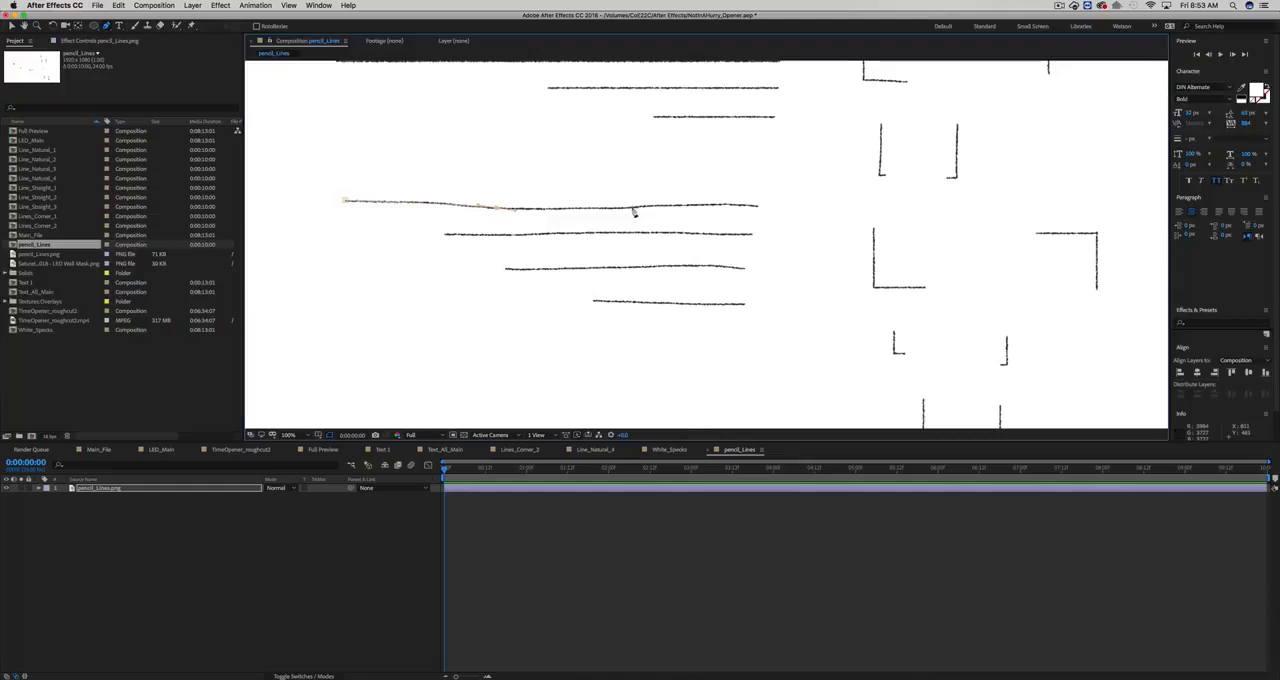
{"action": "left_click_drag", "start_coordinate": [632, 208], "coordinate": [724, 206]}
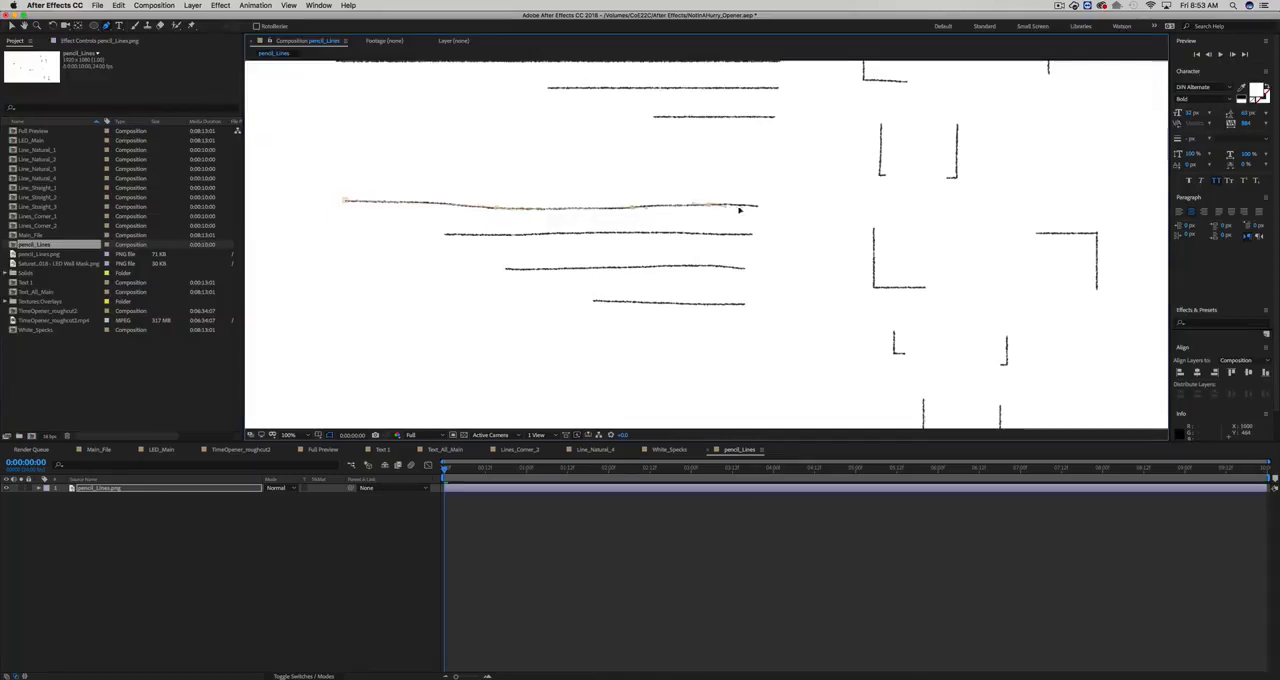
{"action": "left_click", "coordinate": [757, 206]}
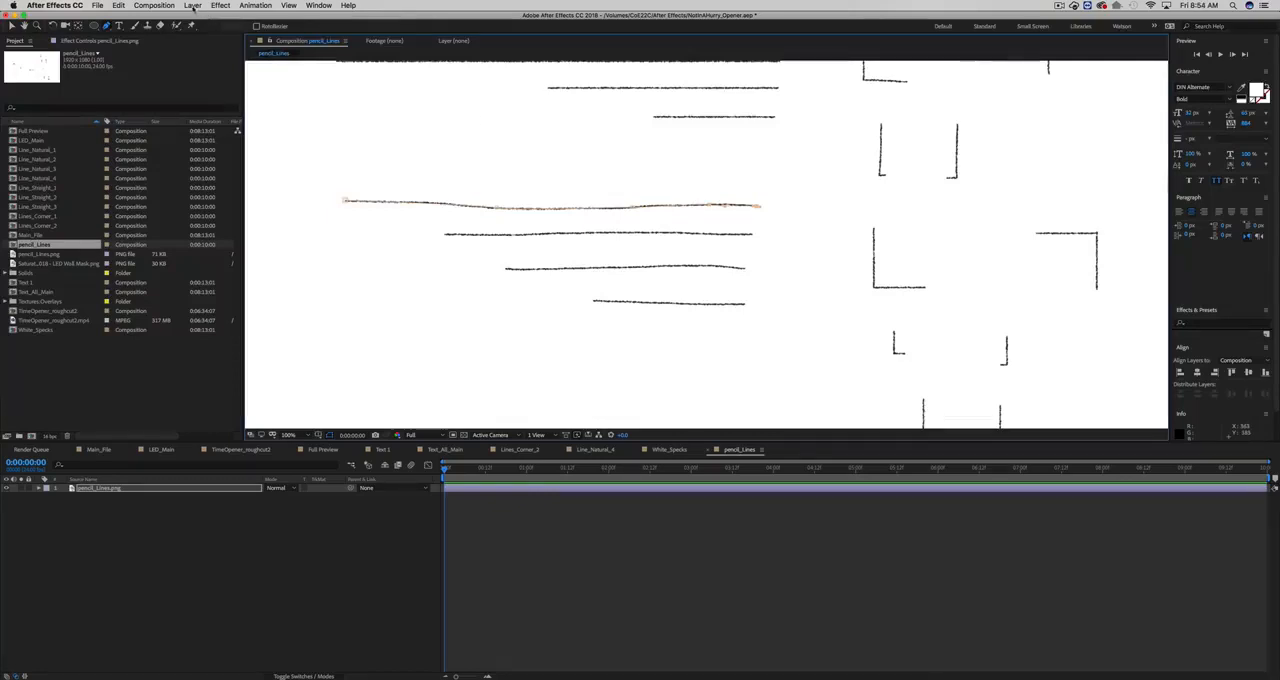
- Apply the Generate category's Stroke effect to the masked pencil_Lines.png layer
{"action": "left_click", "coordinate": [193, 6]}
{"action": "mouse_move", "coordinate": [220, 5]}
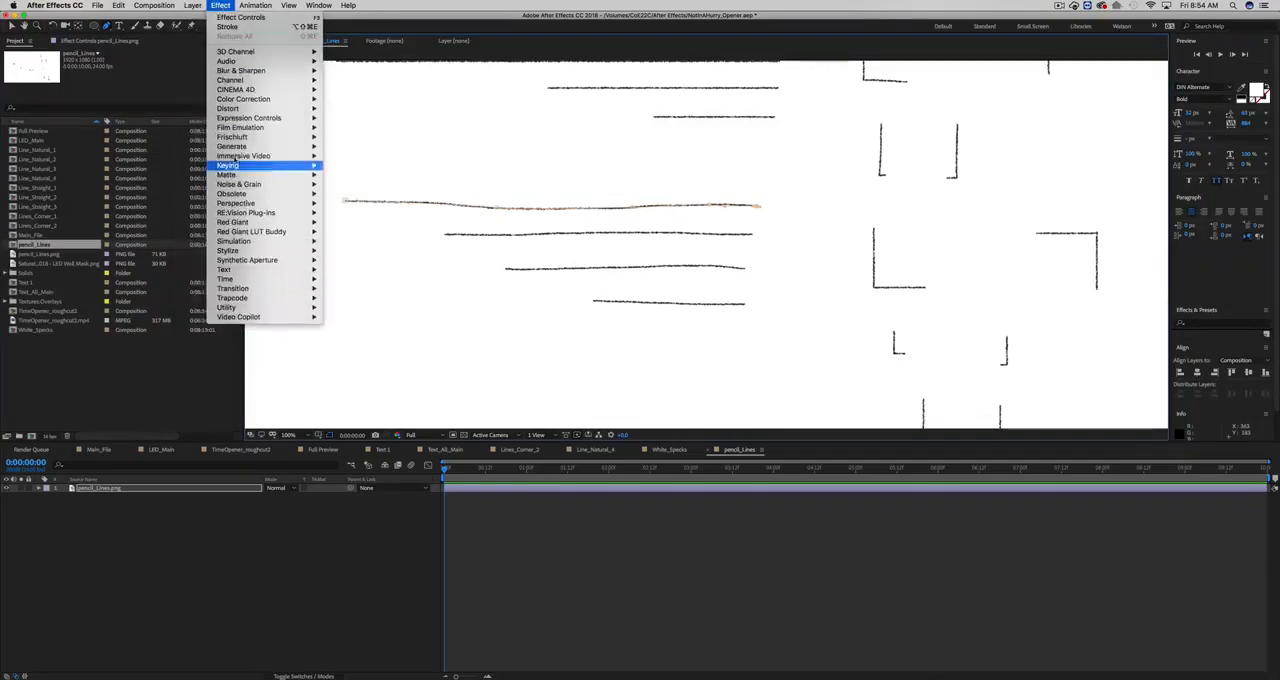
{"action": "mouse_move", "coordinate": [232, 146]}
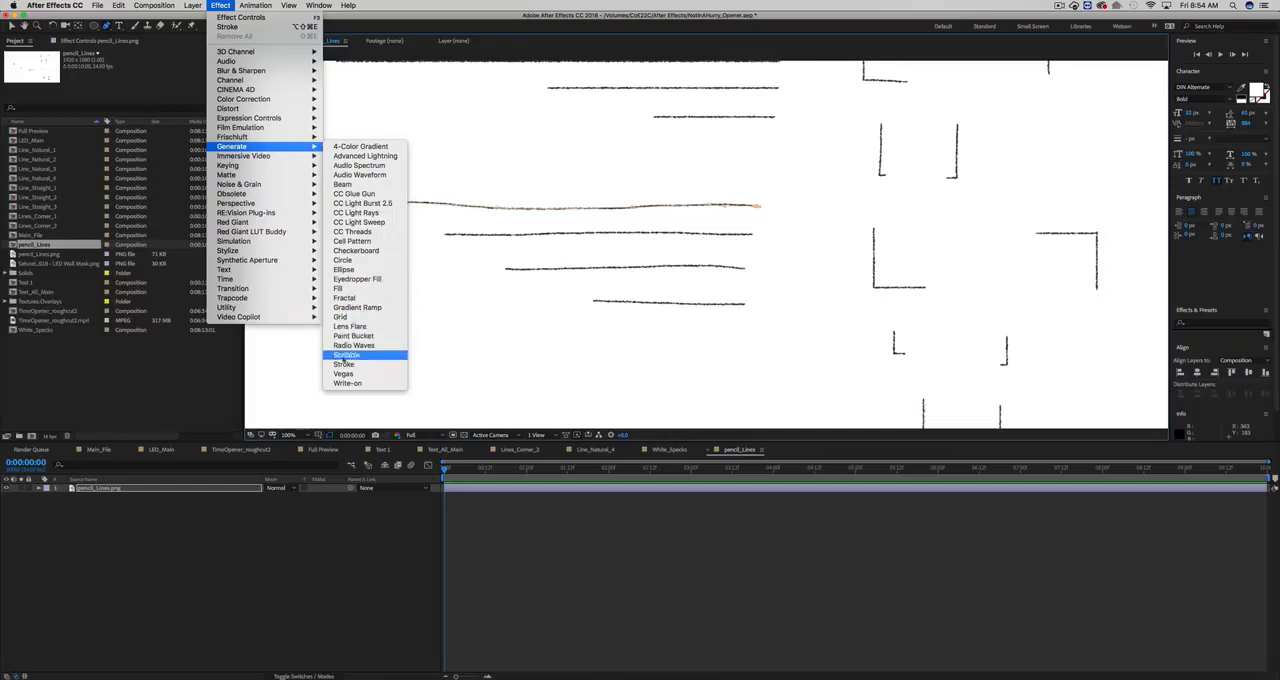
{"action": "left_click", "coordinate": [343, 364]}
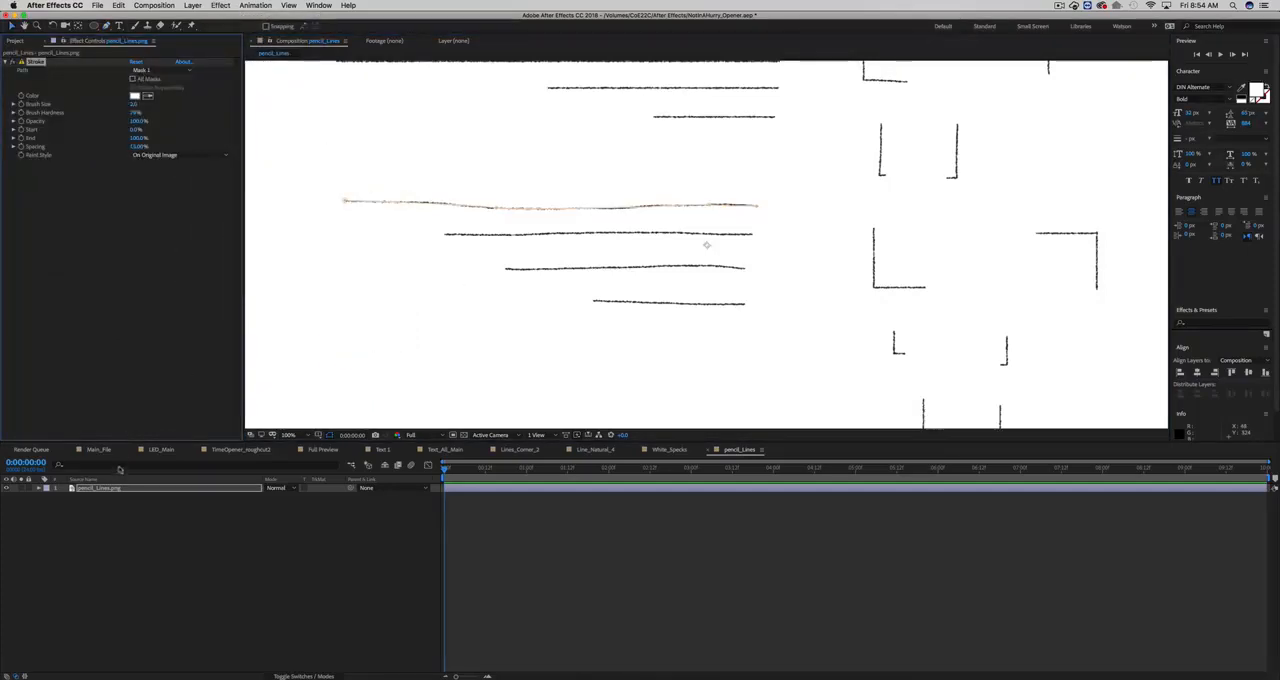
- Reveal Mask 1 and its Mask Path property under the pencil_Lines.png layer
{"action": "left_click", "coordinate": [111, 496]}
{"action": "left_click", "coordinate": [100, 490]}
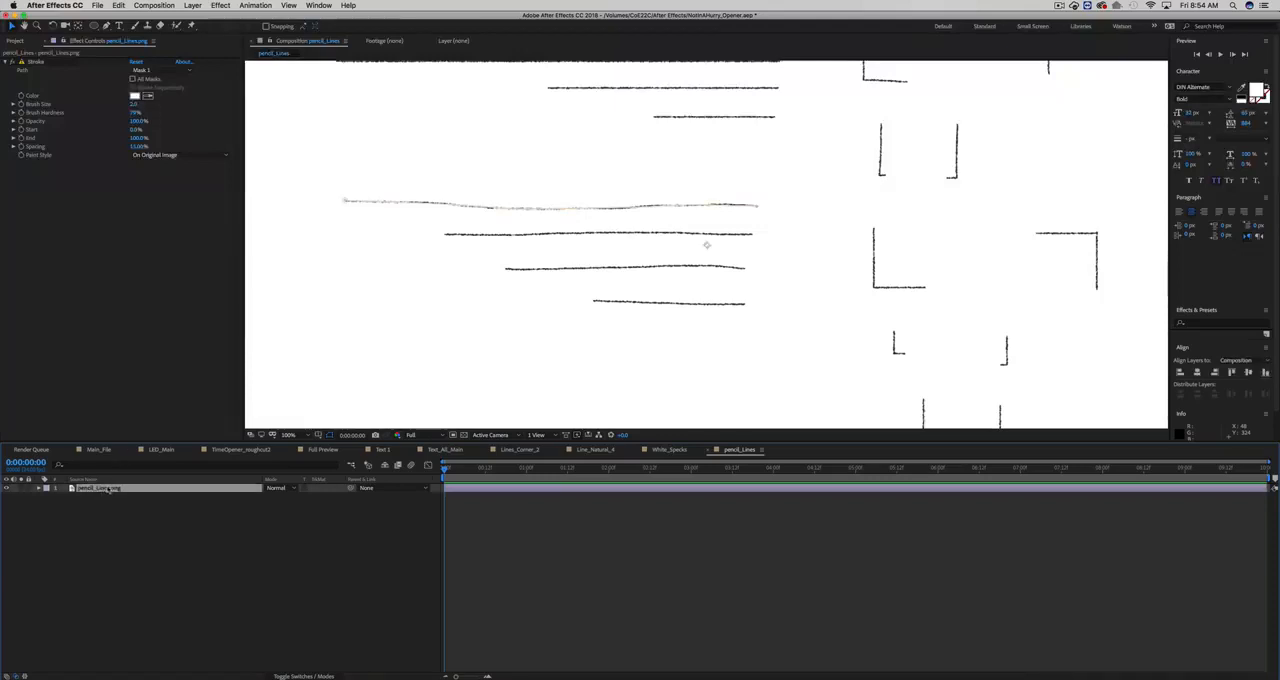
{"action": "key", "text": "u"}
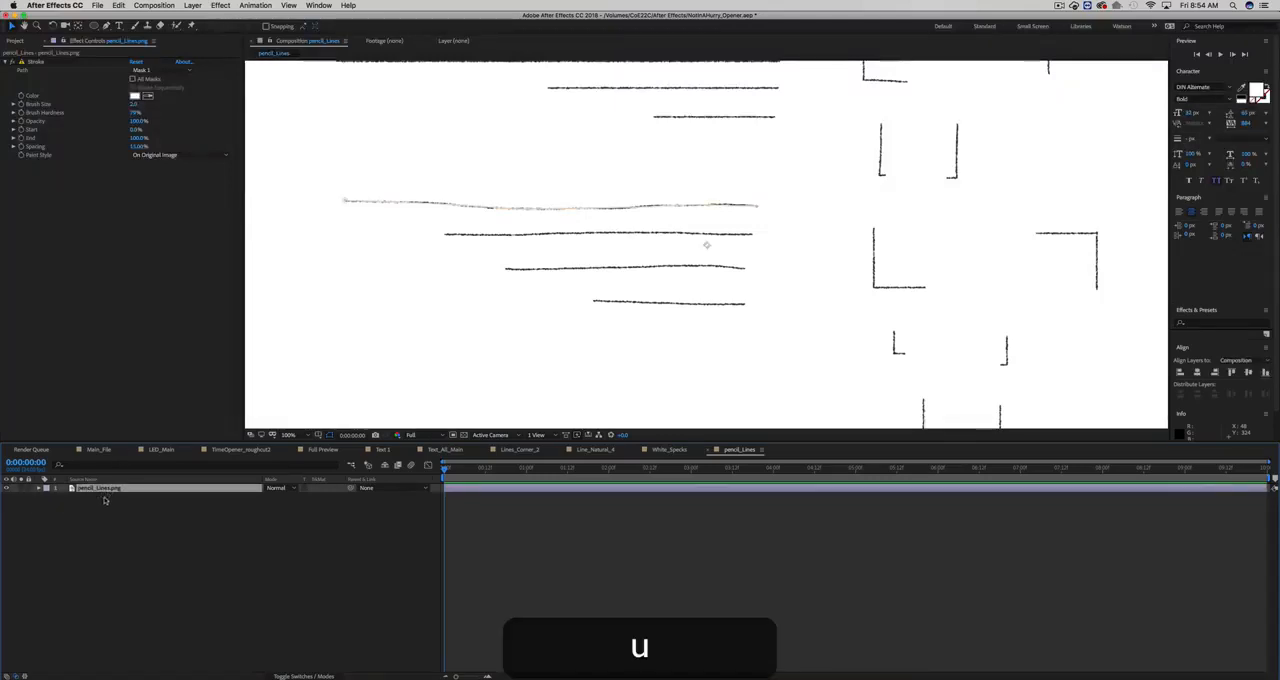
{"action": "key", "text": "m"}
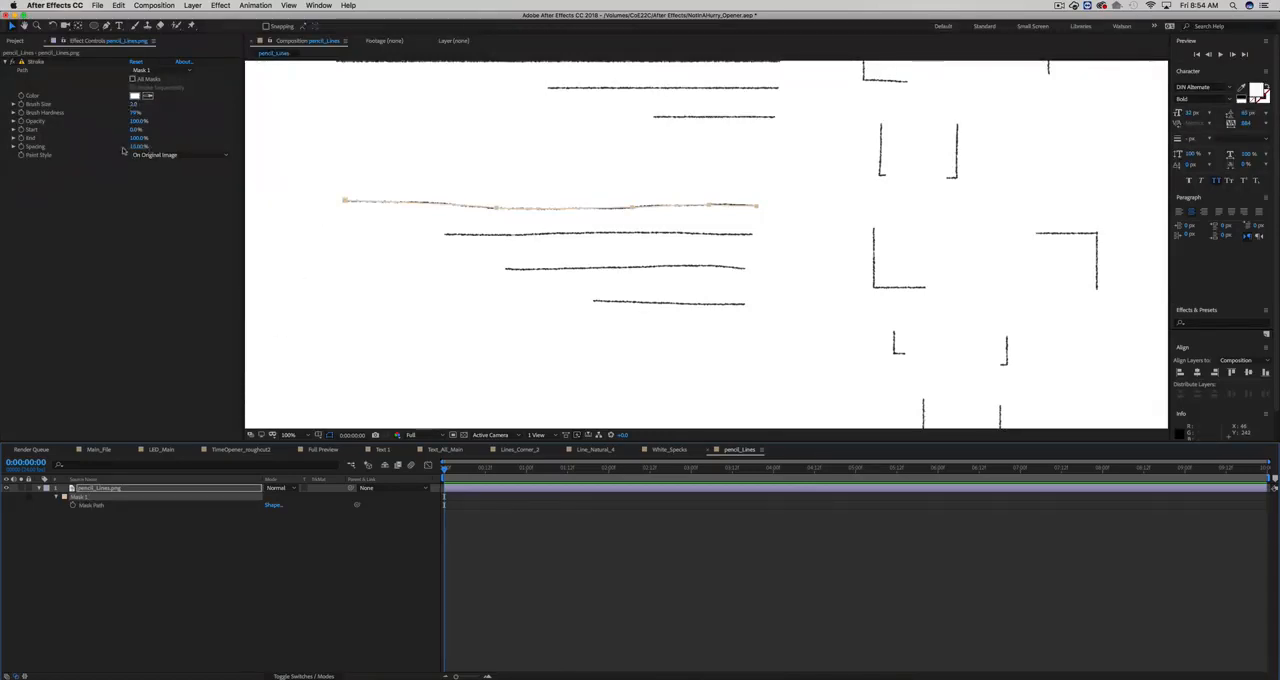
- Set the Stroke effect's color to red and enlarge its brush size until it fully covers the traced line
{"action": "left_click", "coordinate": [135, 97]}
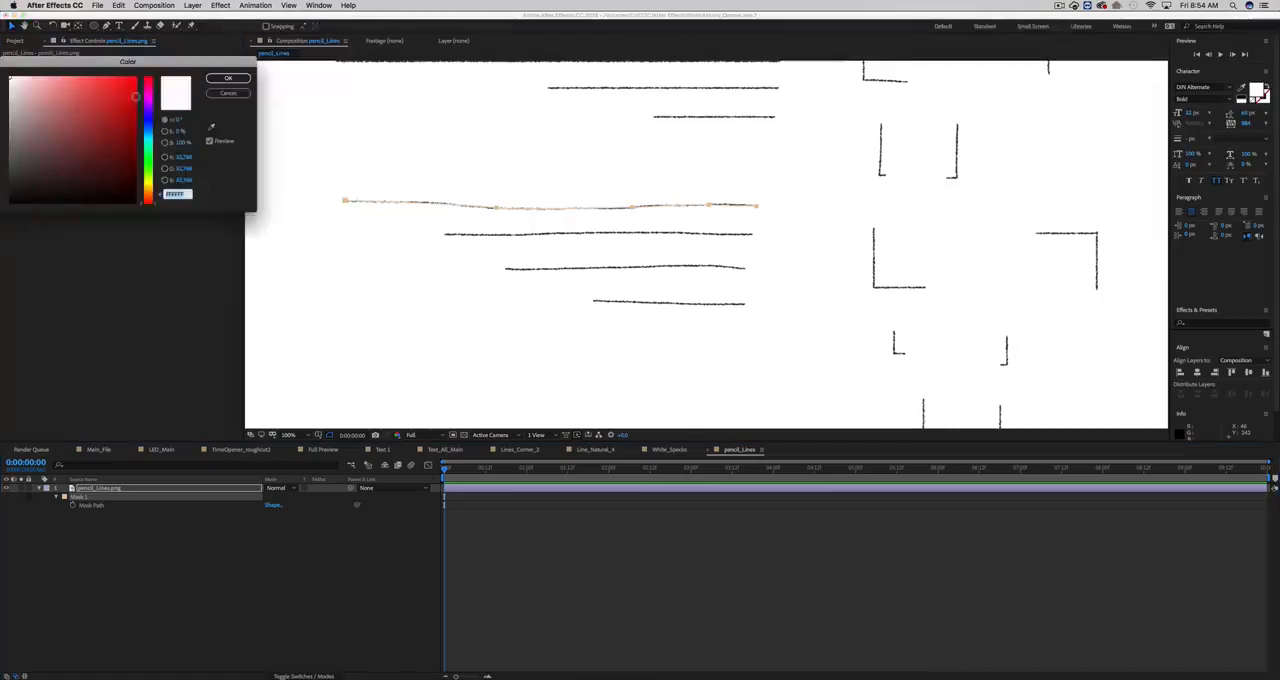
{"action": "left_click", "coordinate": [134, 88]}
{"action": "left_click", "coordinate": [228, 79]}
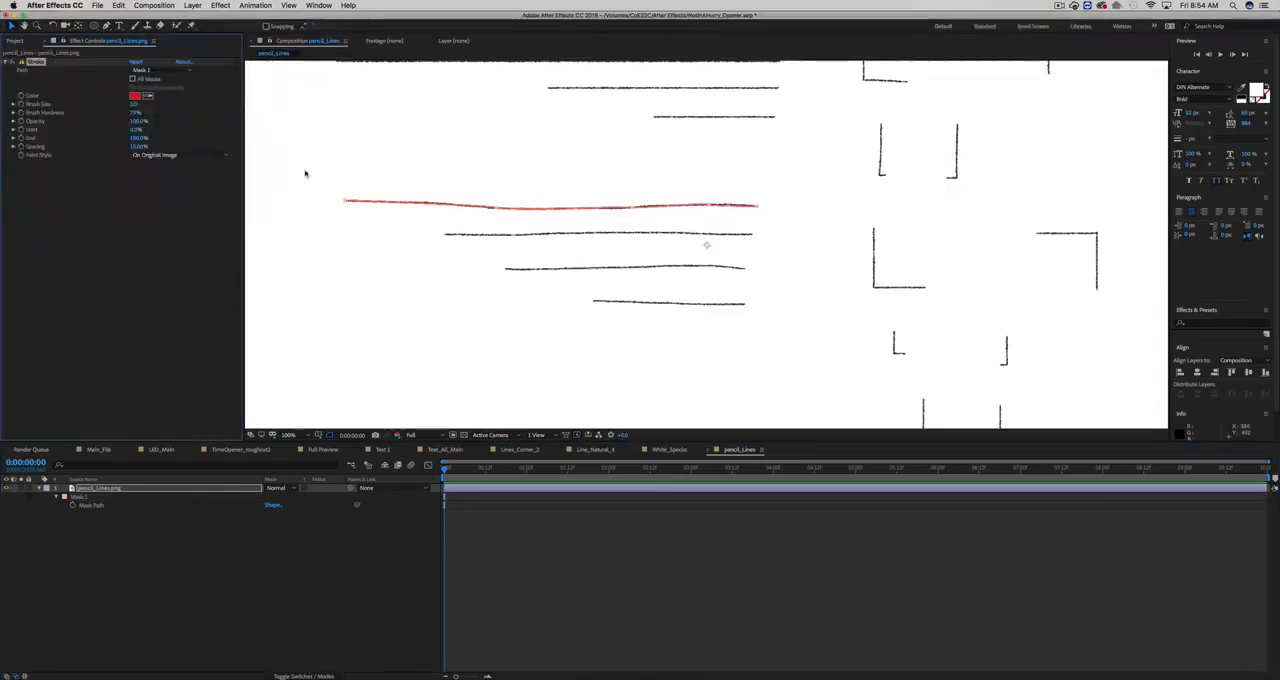
{"action": "left_click_drag", "start_coordinate": [135, 105], "coordinate": [153, 105]}
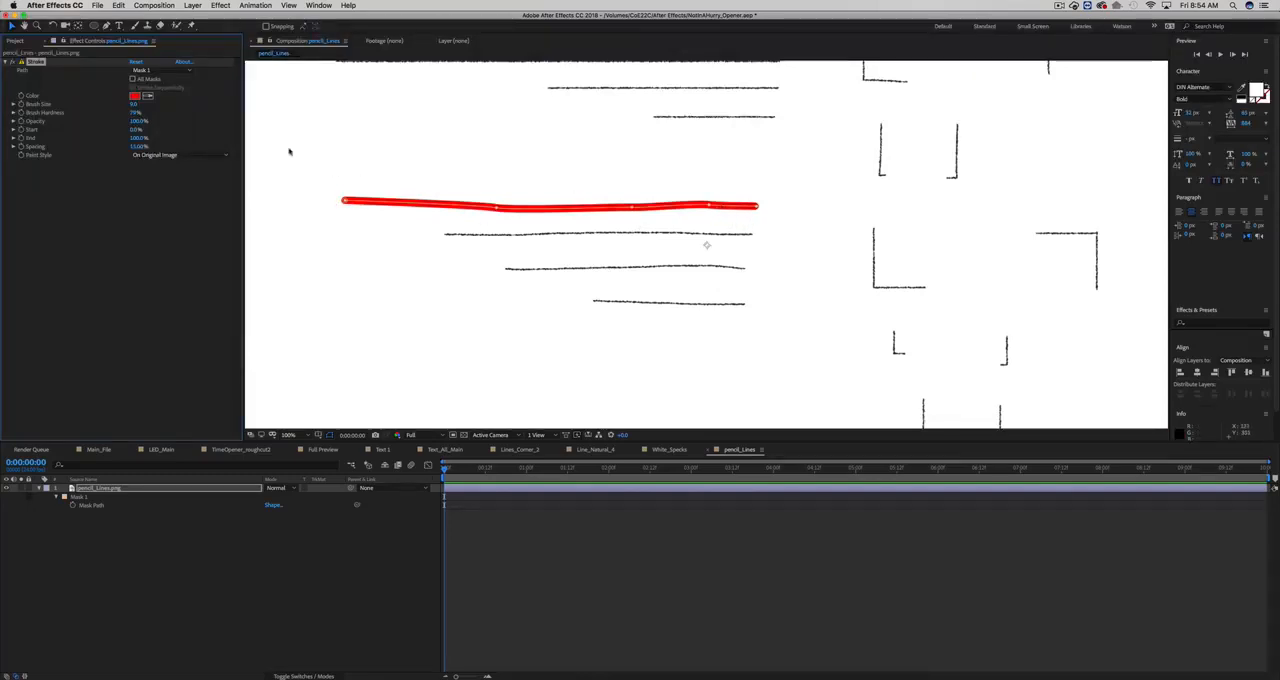
- Reduce the Stroke effect's brush size and keyframe its End from 0% at 0:00:00:00 to 100% at 0:00:04:00
{"action": "left_click_drag", "start_coordinate": [134, 105], "coordinate": [118, 105]}
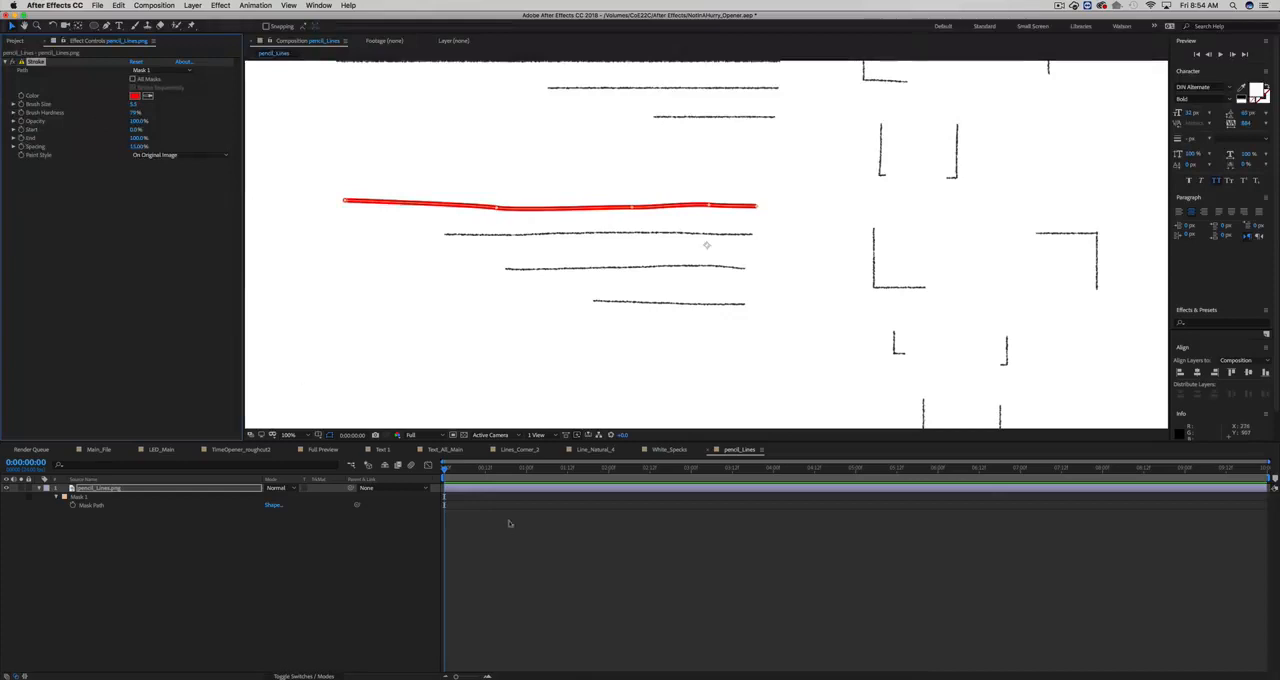
{"action": "left_click_drag", "start_coordinate": [480, 468], "coordinate": [773, 470]}
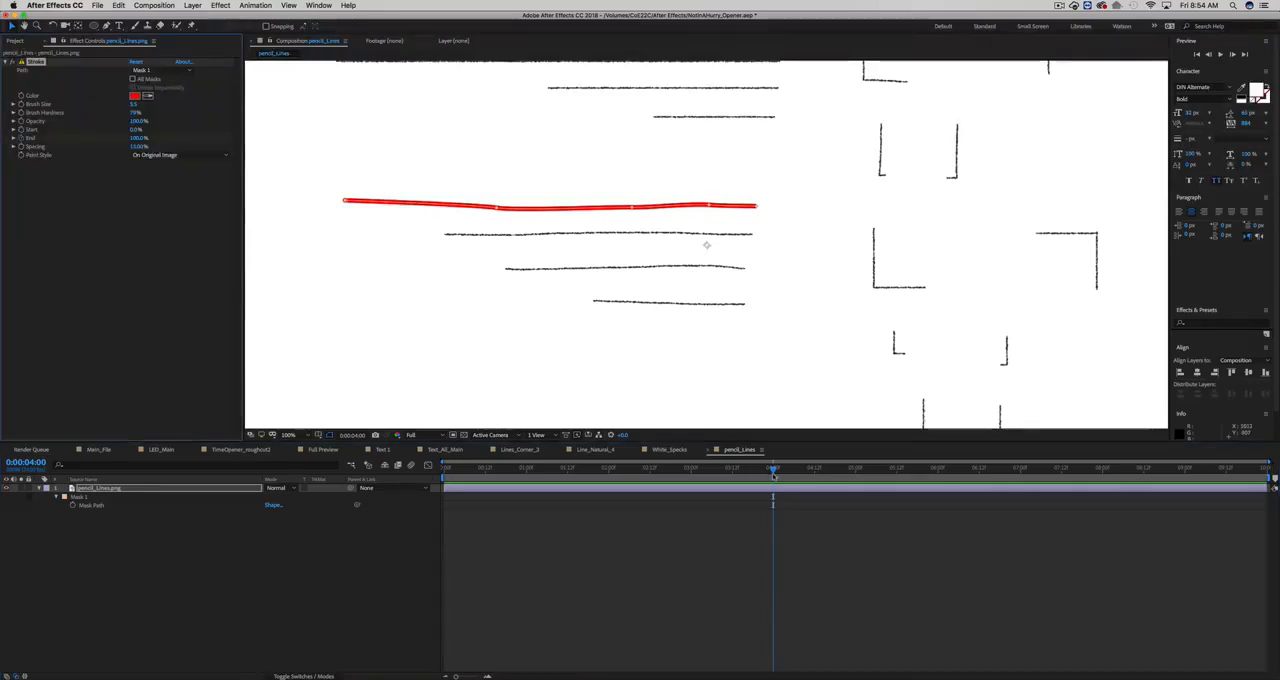
{"action": "key", "text": "u"}
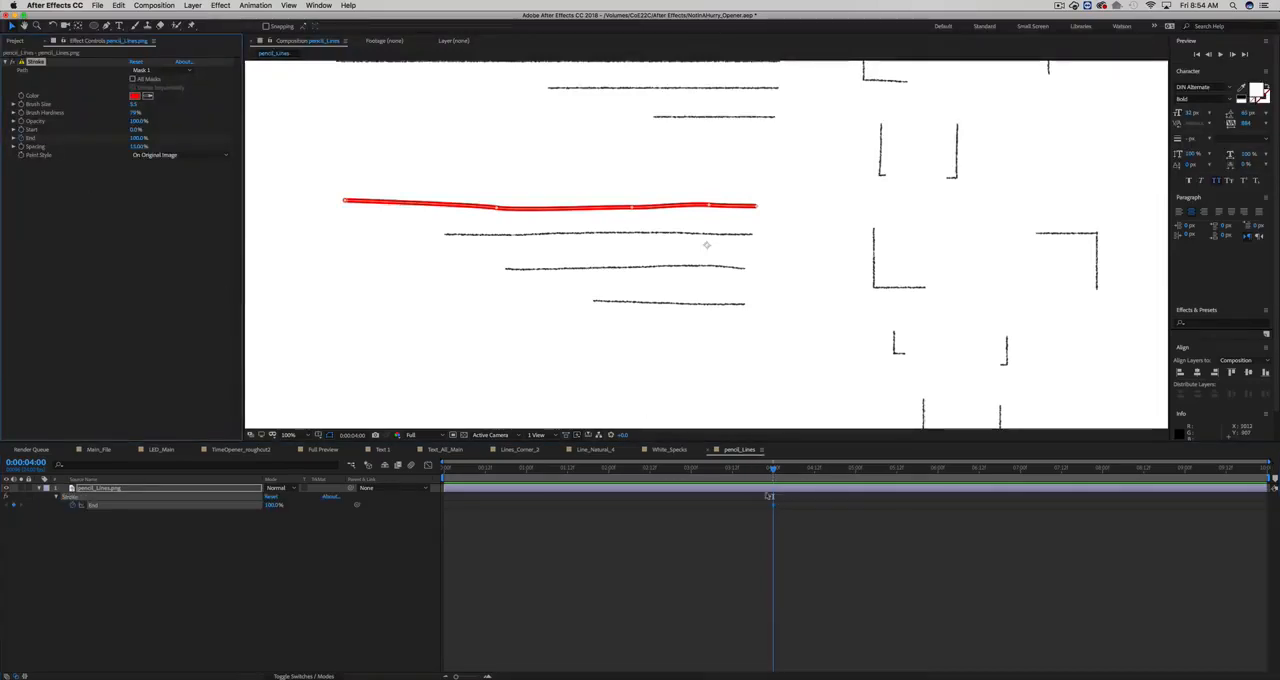
{"action": "left_click_drag", "start_coordinate": [772, 473], "coordinate": [450, 457]}
{"action": "left_click_drag", "start_coordinate": [138, 139], "coordinate": [83, 139]}
{"action": "left_click", "coordinate": [486, 574]}
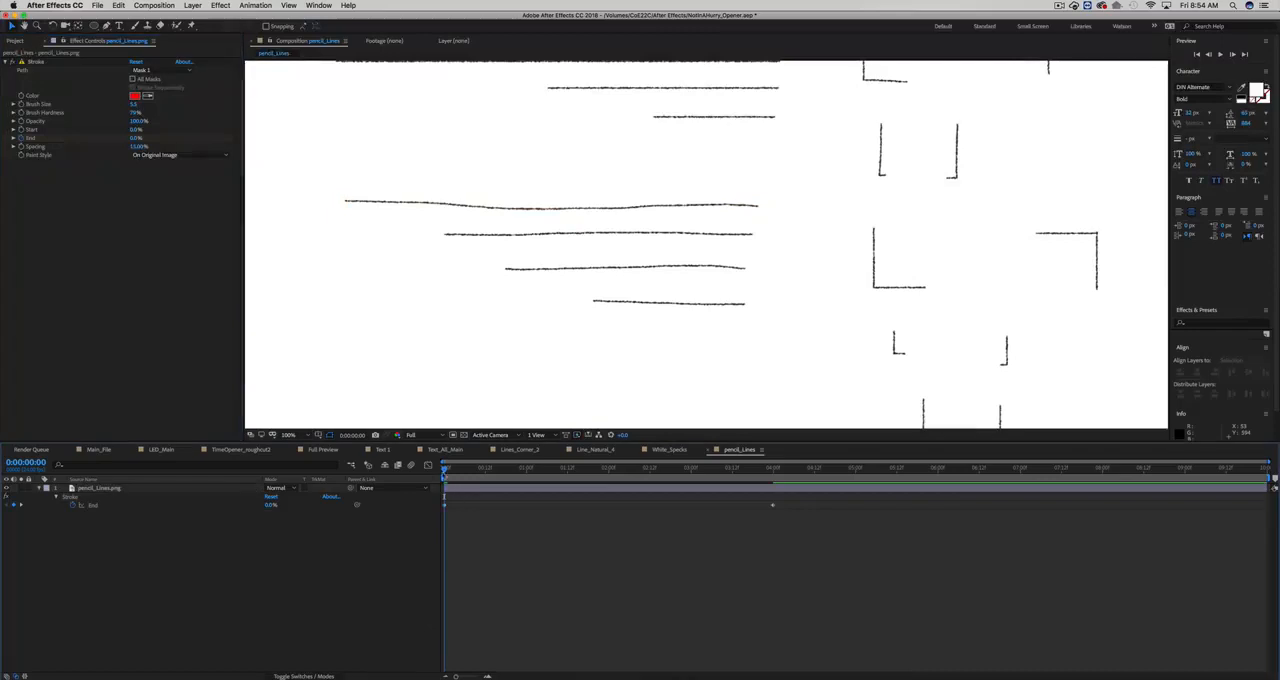
- Keyframe the Stroke effect's Start from 0% at 0:00:01:04 to 100% at 0:00:04:14 and scrub through the animation
{"action": "mouse_move", "coordinate": [447, 470]}
{"action": "left_mouse_down"}
{"action": "mouse_move", "coordinate": [650, 475]}
{"action": "mouse_move", "coordinate": [767, 500]}
{"action": "mouse_move", "coordinate": [634, 470]}
{"action": "mouse_move", "coordinate": [547, 470]}
{"action": "left_mouse_up"}
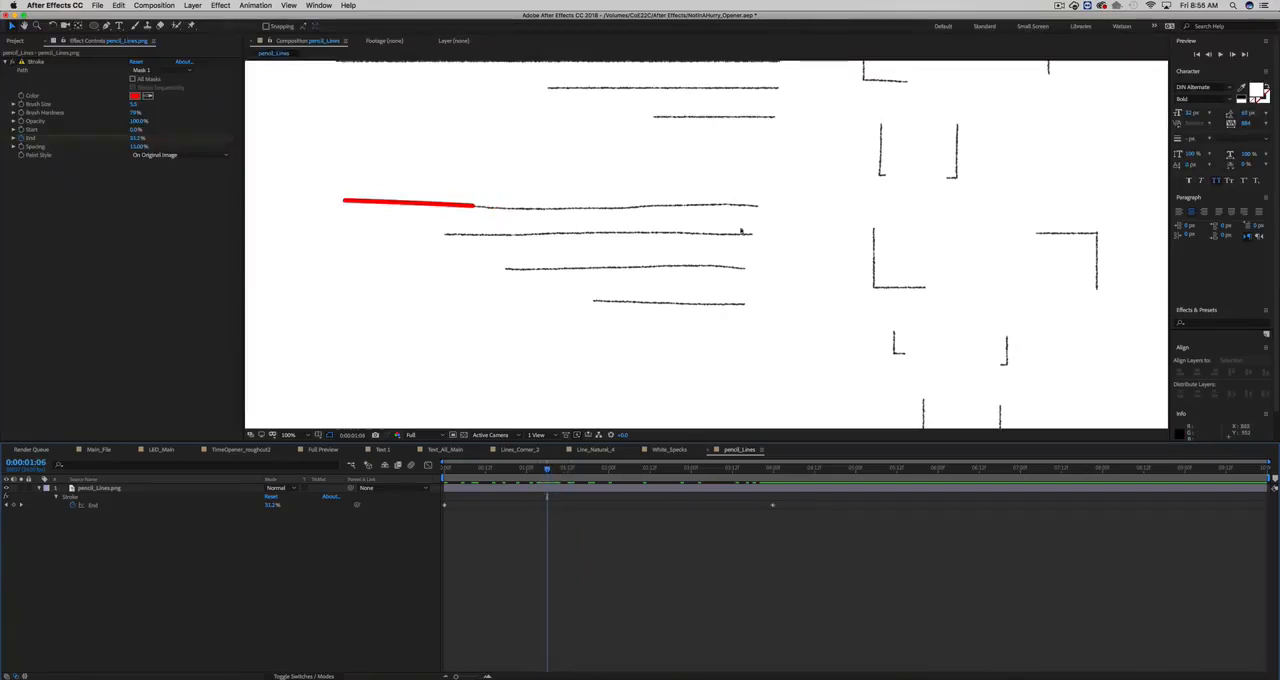
{"action": "left_click_drag", "start_coordinate": [547, 470], "coordinate": [540, 470]}
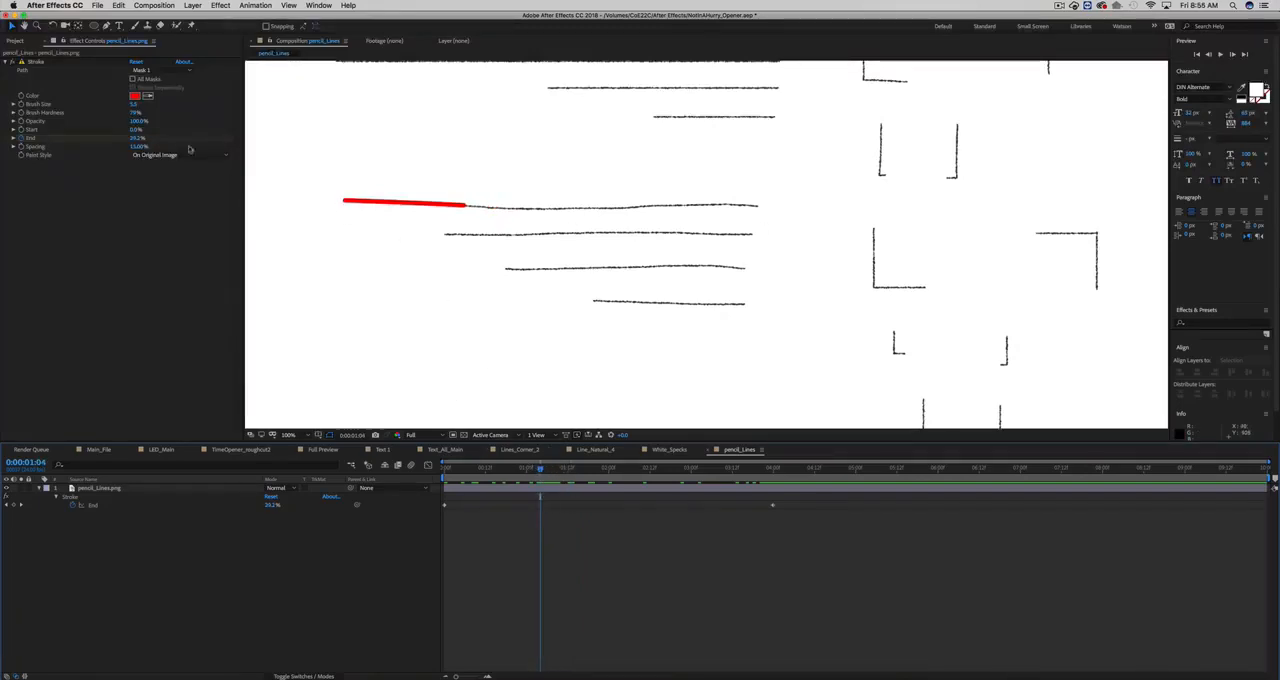
{"action": "left_click", "coordinate": [36, 61]}
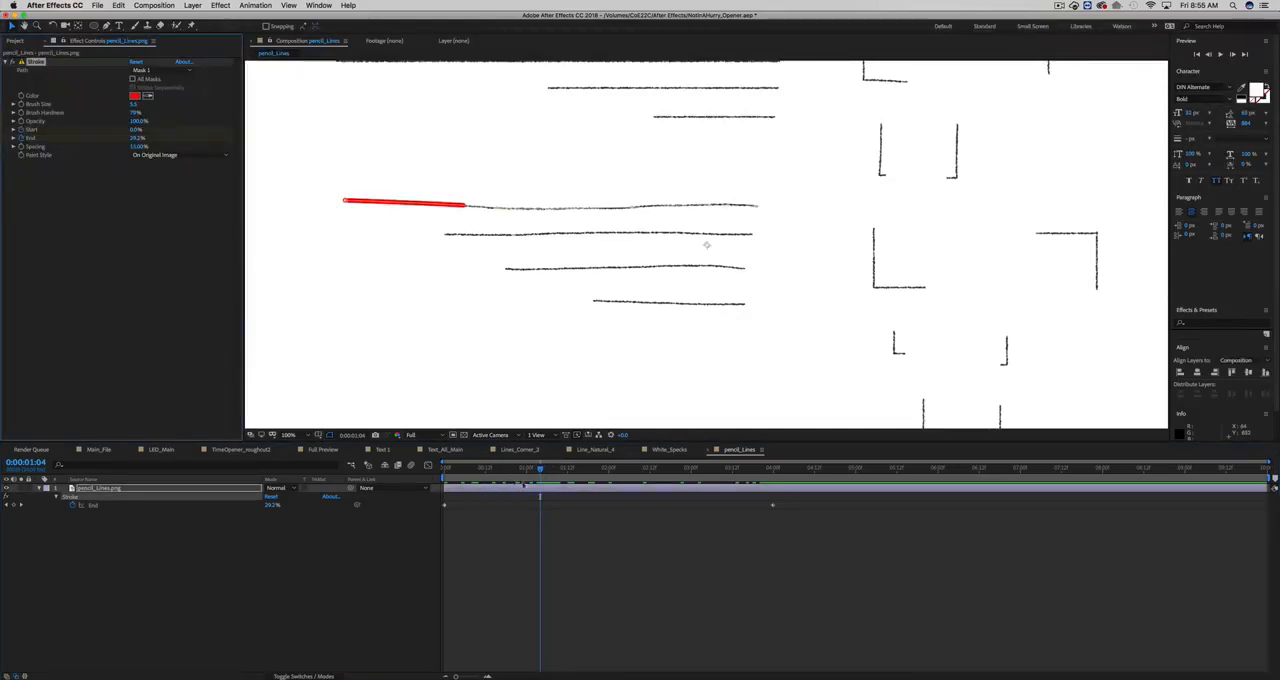
{"action": "key", "text": "u"}
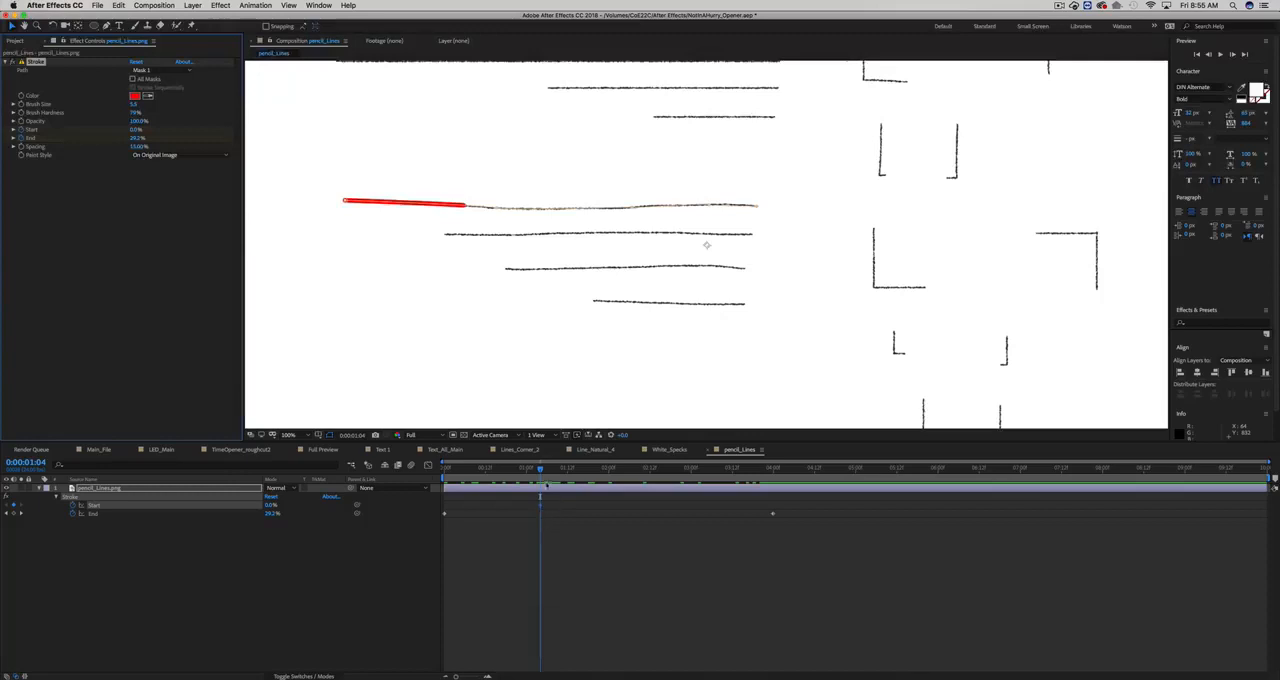
{"action": "left_click_drag", "start_coordinate": [546, 471], "coordinate": [815, 473]}
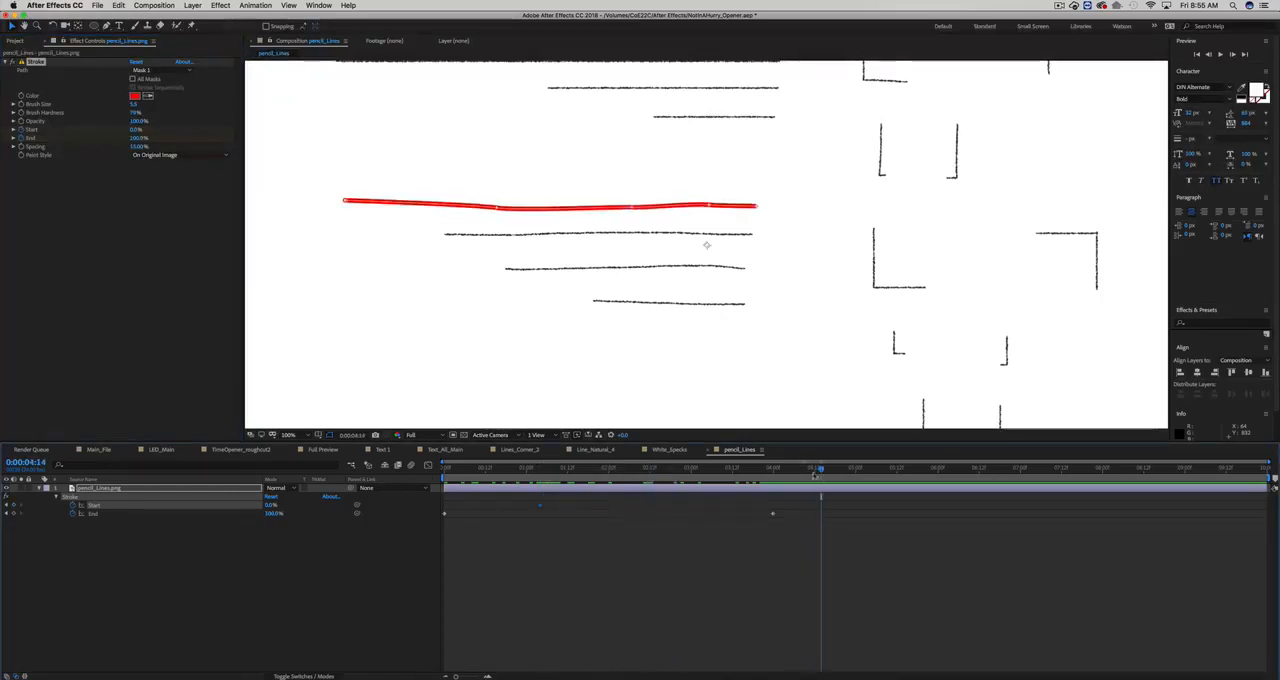
{"action": "left_click_drag", "start_coordinate": [142, 130], "coordinate": [211, 131]}
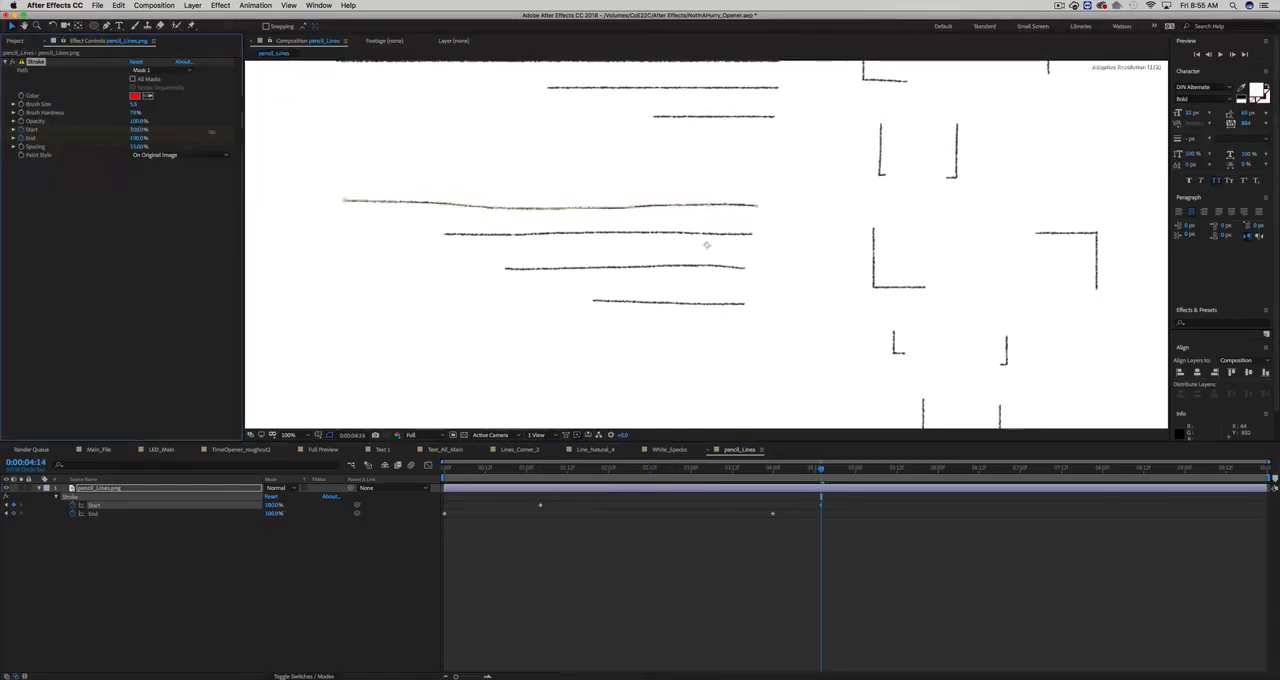
{"action": "mouse_move", "coordinate": [500, 470]}
{"action": "left_mouse_down"}
{"action": "mouse_move", "coordinate": [444, 470]}
{"action": "mouse_move", "coordinate": [808, 476]}
{"action": "mouse_move", "coordinate": [763, 472]}
{"action": "left_mouse_up"}
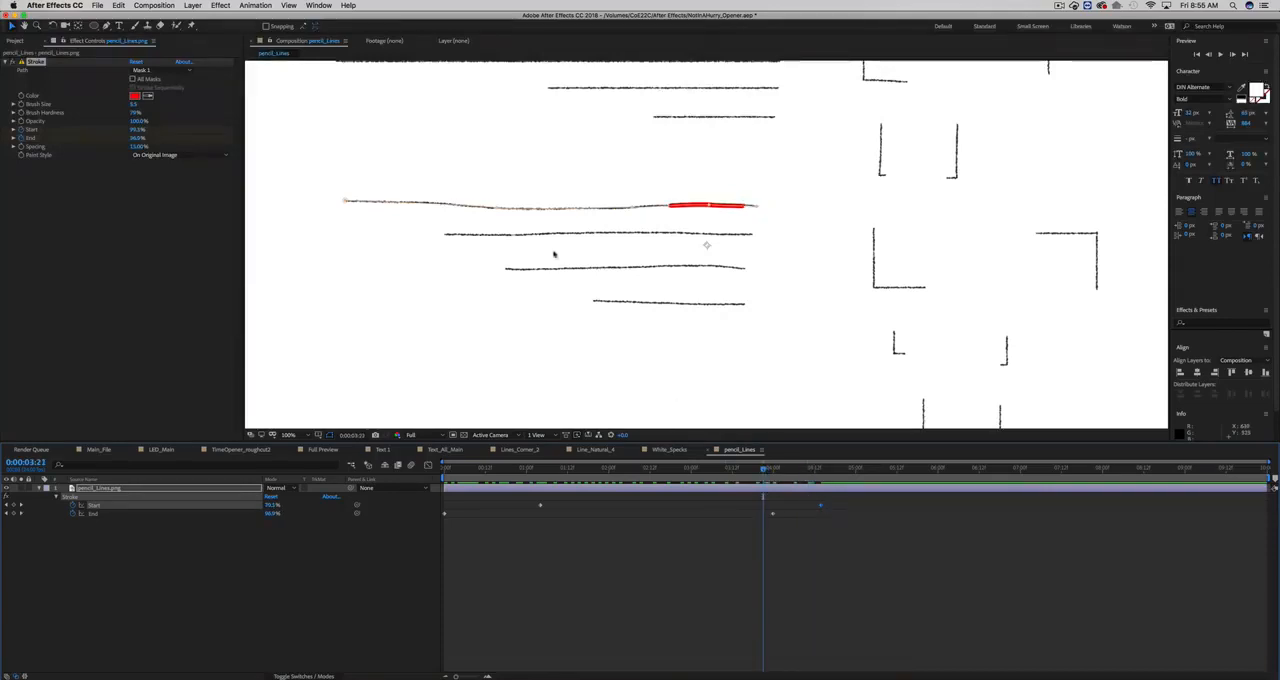
- Apply Easy Ease to all the Stroke effect's Start and End keyframes
{"action": "left_click_drag", "start_coordinate": [855, 498], "coordinate": [445, 517]}
{"action": "right_click", "coordinate": [445, 517]}
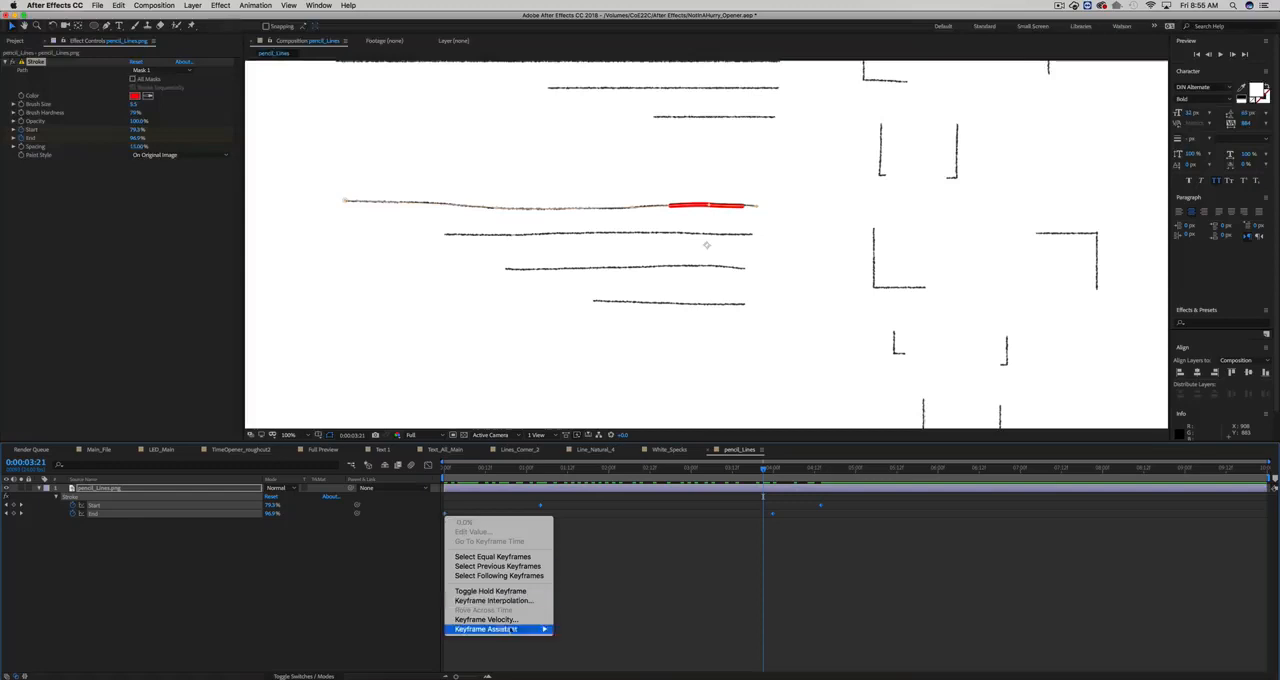
{"action": "mouse_move", "coordinate": [541, 630]}
{"action": "left_click", "coordinate": [580, 614]}
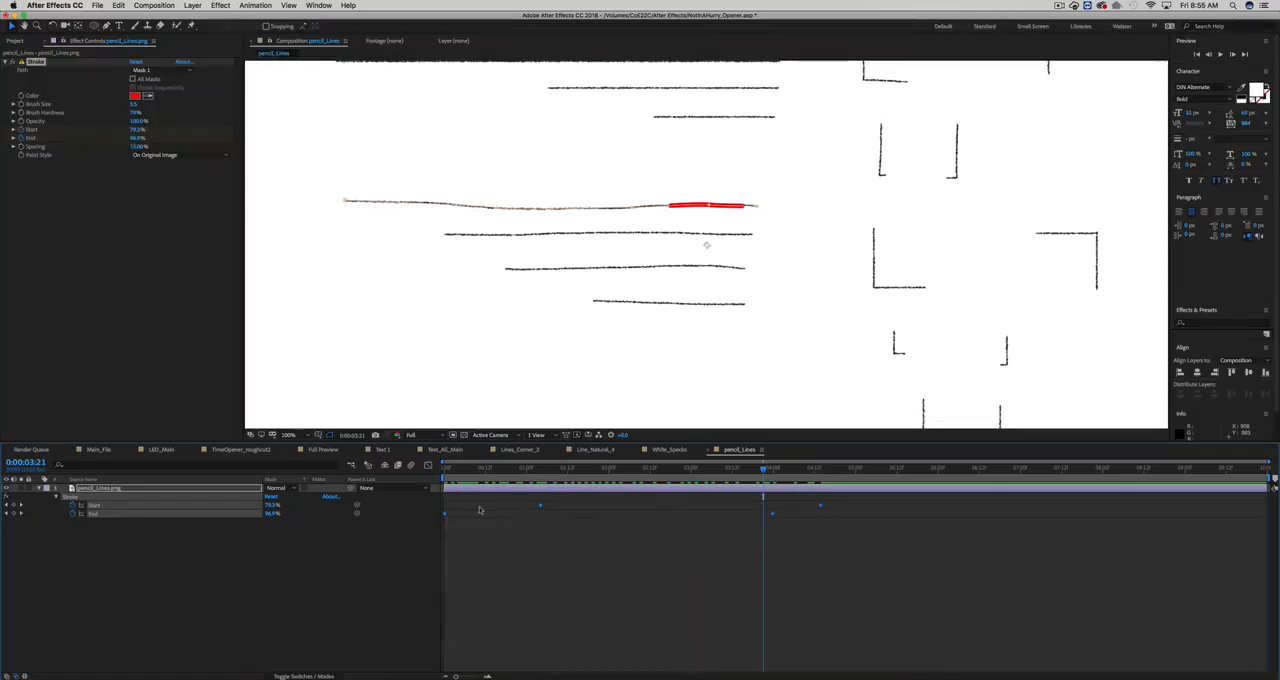
- Lengthen the ease handles of the Start and End keyframes in the speed graph for a sharper mid-motion peak, and preview the animation
{"action": "left_click", "coordinate": [429, 467]}
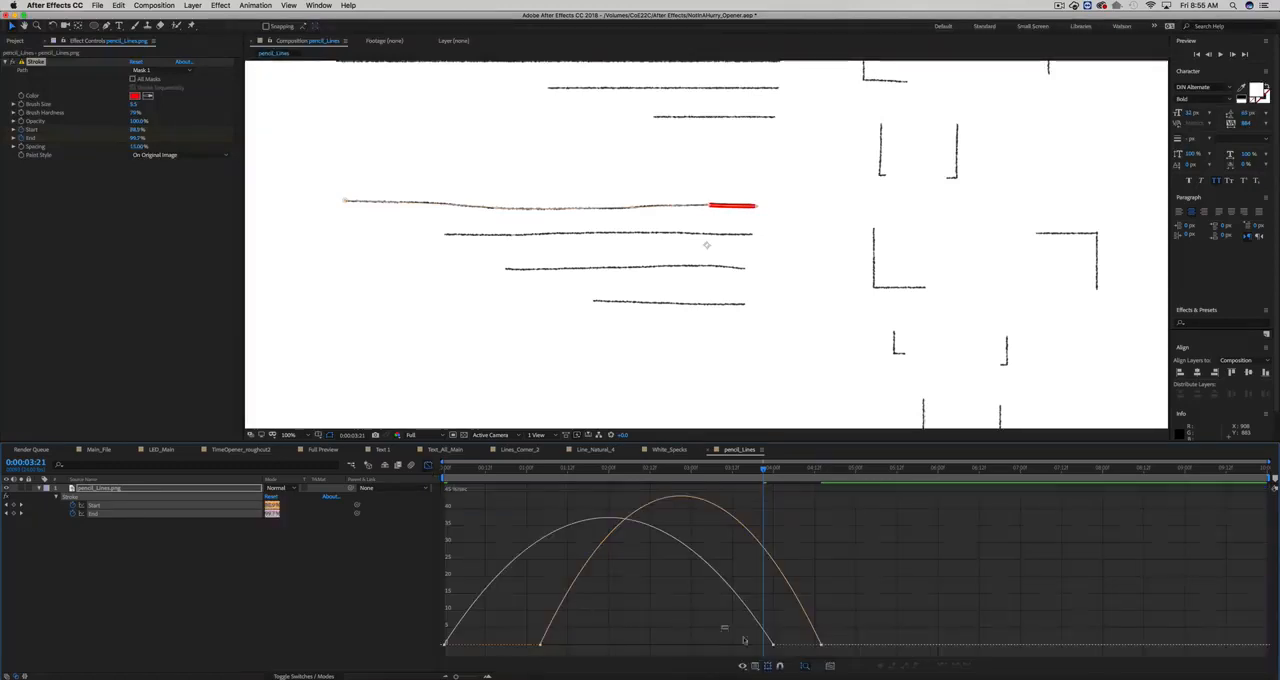
{"action": "left_click_drag", "start_coordinate": [744, 640], "coordinate": [685, 647]}
{"action": "left_click", "coordinate": [819, 644]}
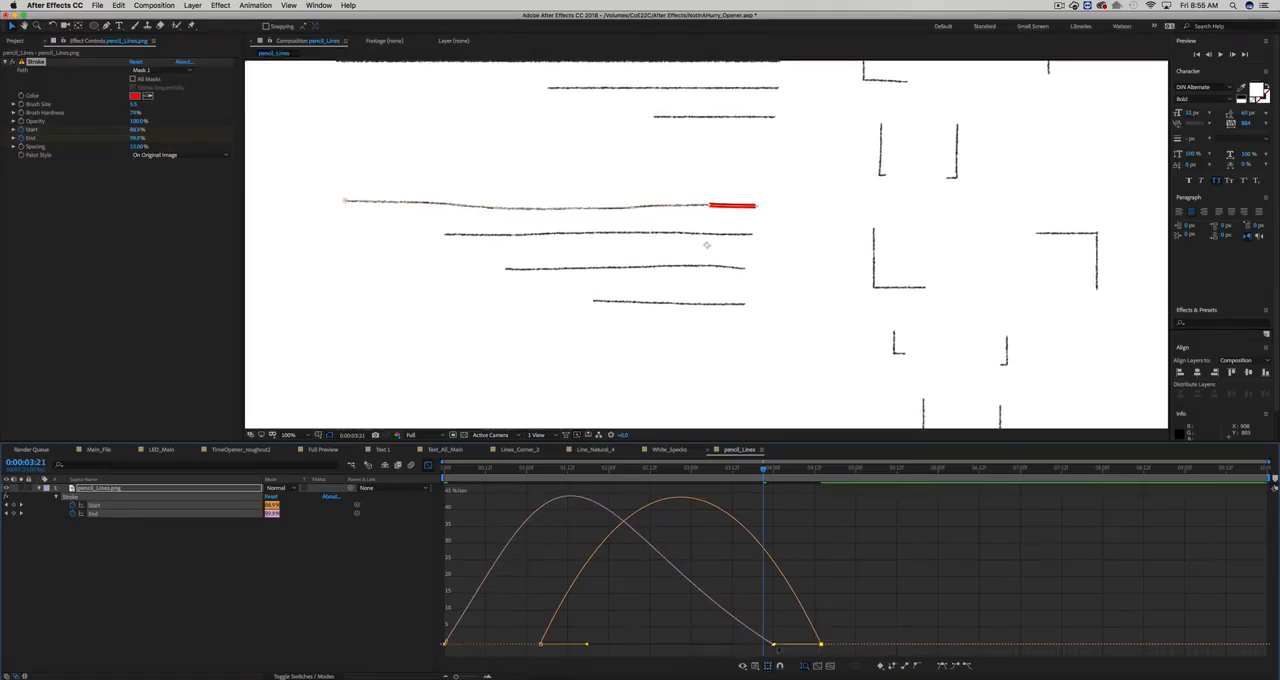
{"action": "left_click_drag", "start_coordinate": [778, 648], "coordinate": [746, 647]}
{"action": "left_click", "coordinate": [742, 665]}
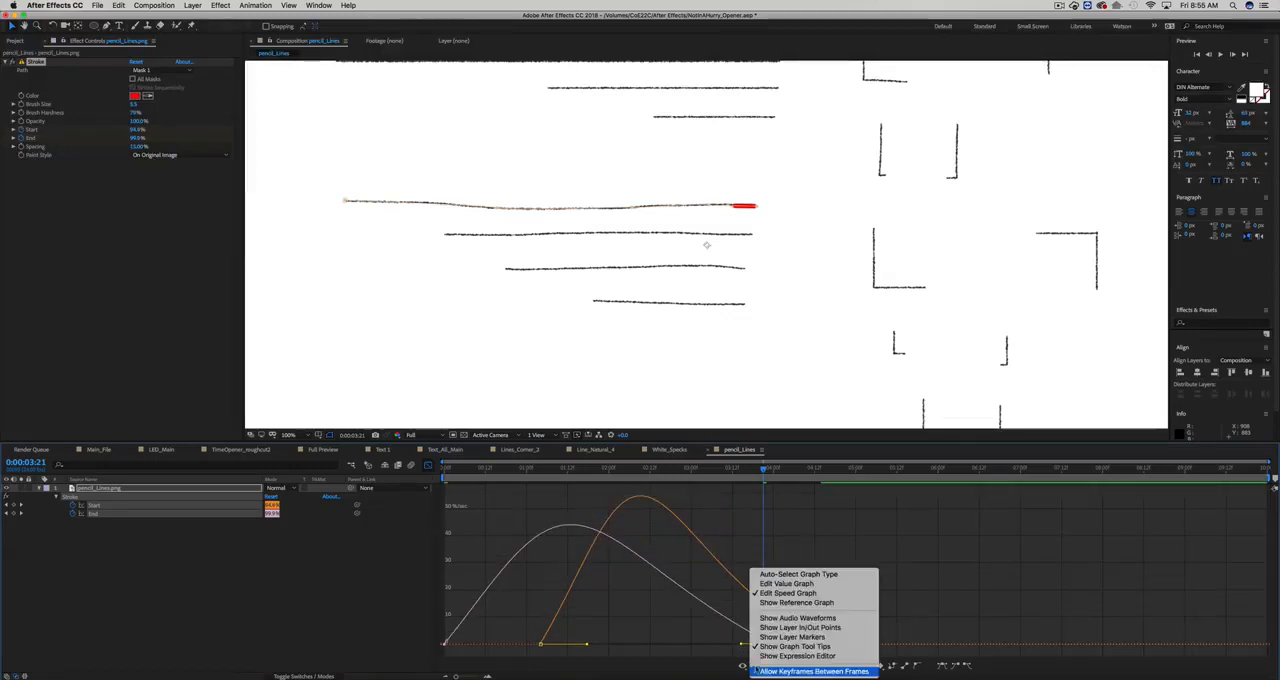
{"action": "left_click", "coordinate": [782, 593]}
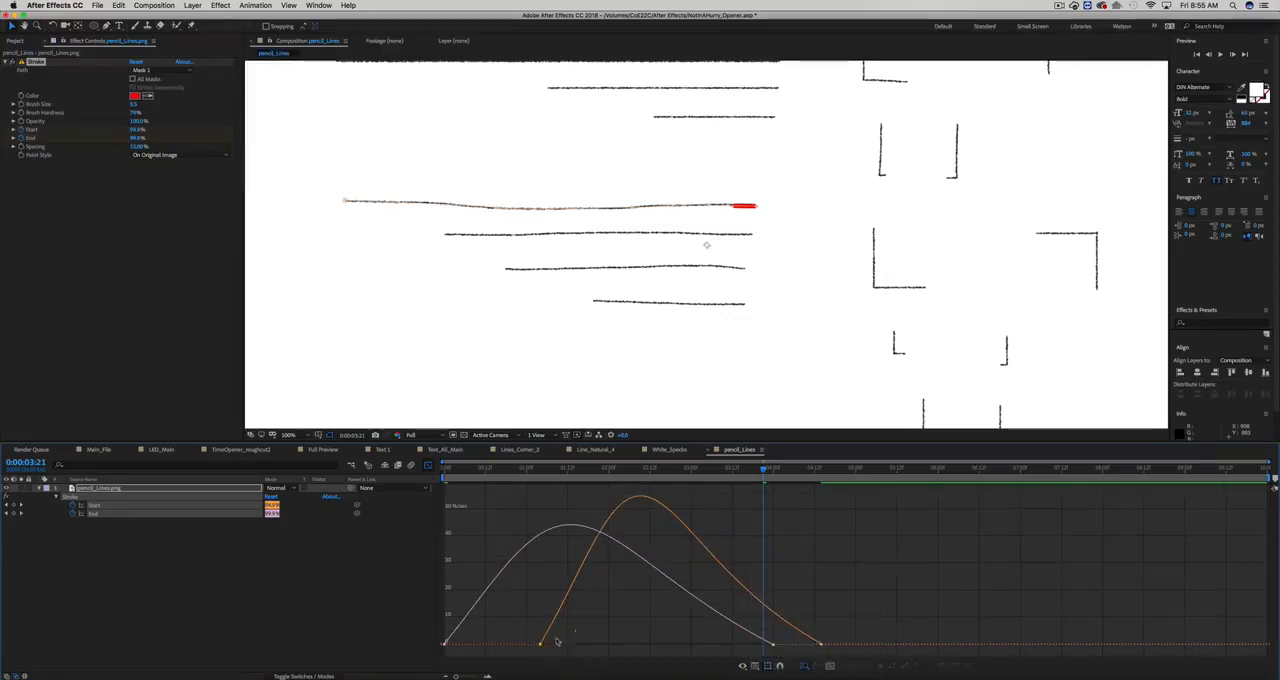
{"action": "left_click_drag", "start_coordinate": [575, 630], "coordinate": [517, 665]}
{"action": "left_click_drag", "start_coordinate": [587, 645], "coordinate": [615, 645]}
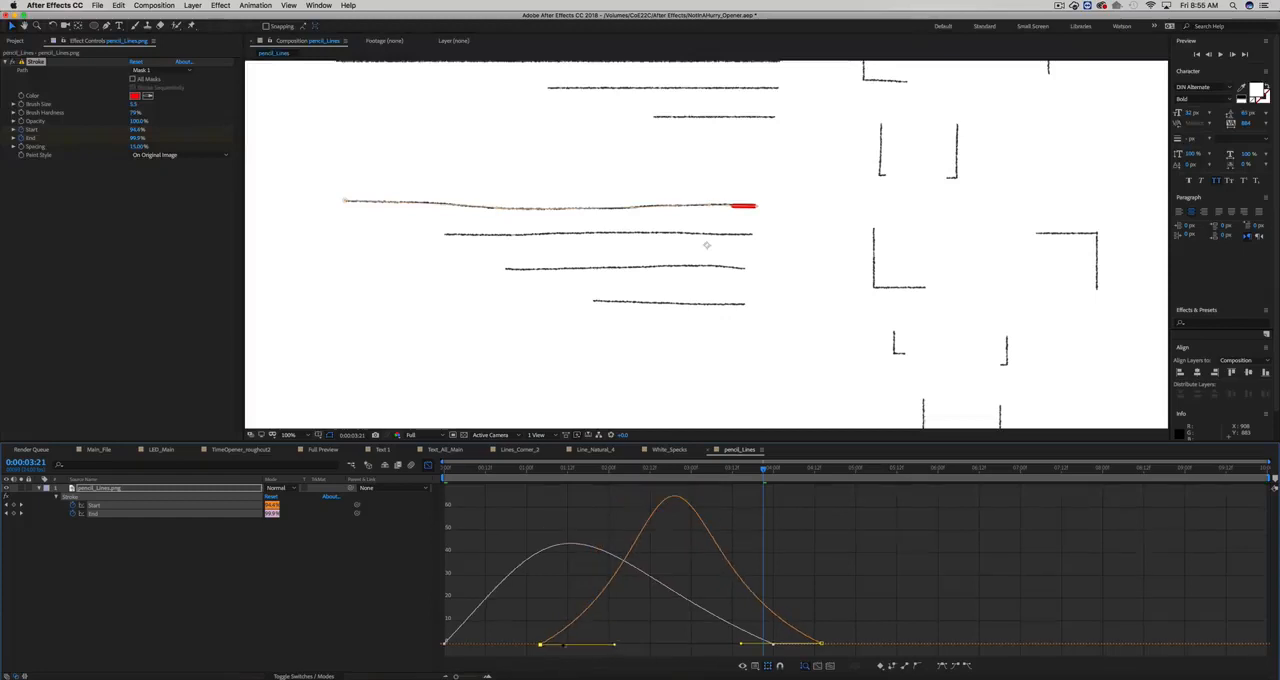
{"action": "left_click_drag", "start_coordinate": [482, 628], "coordinate": [541, 644]}
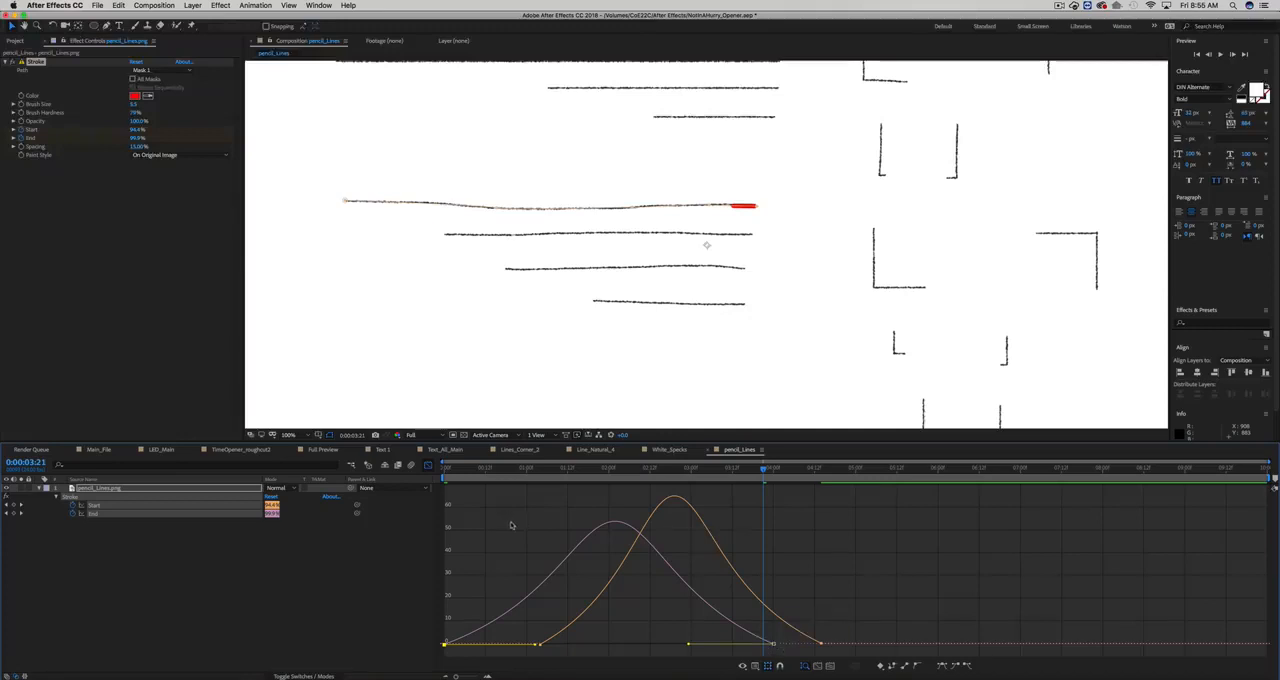
{"action": "key", "text": "0"}
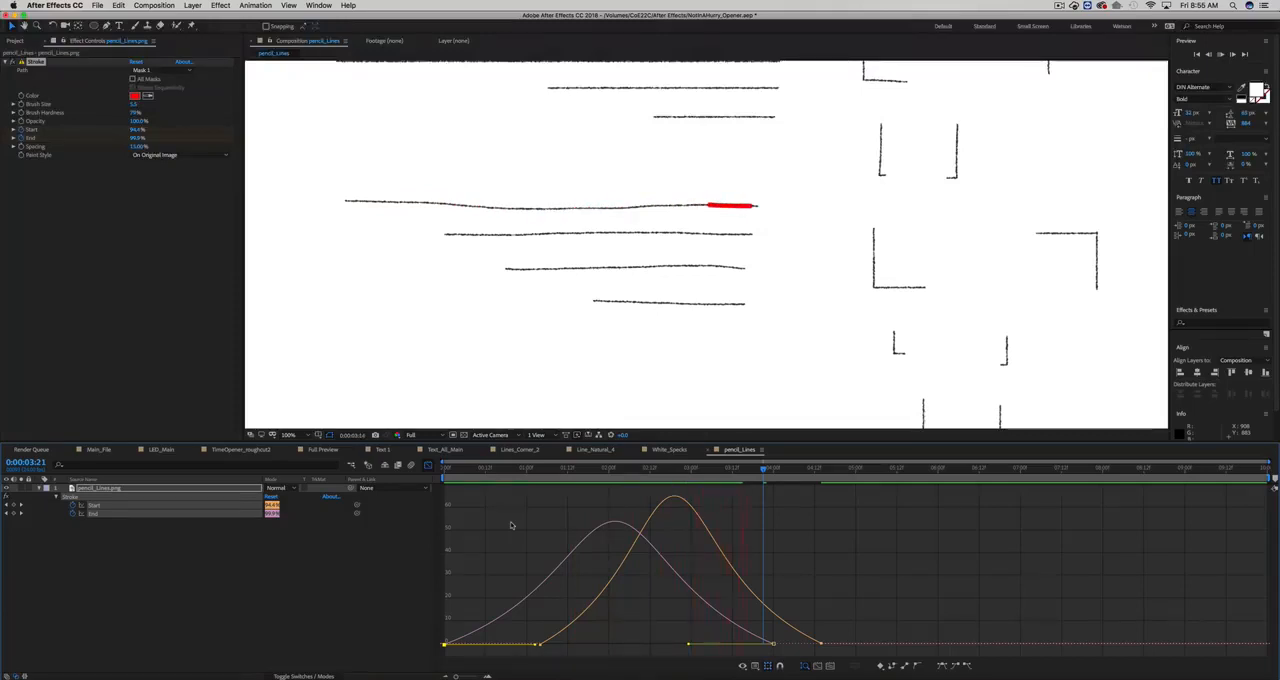
{"action": "key", "text": "space"}
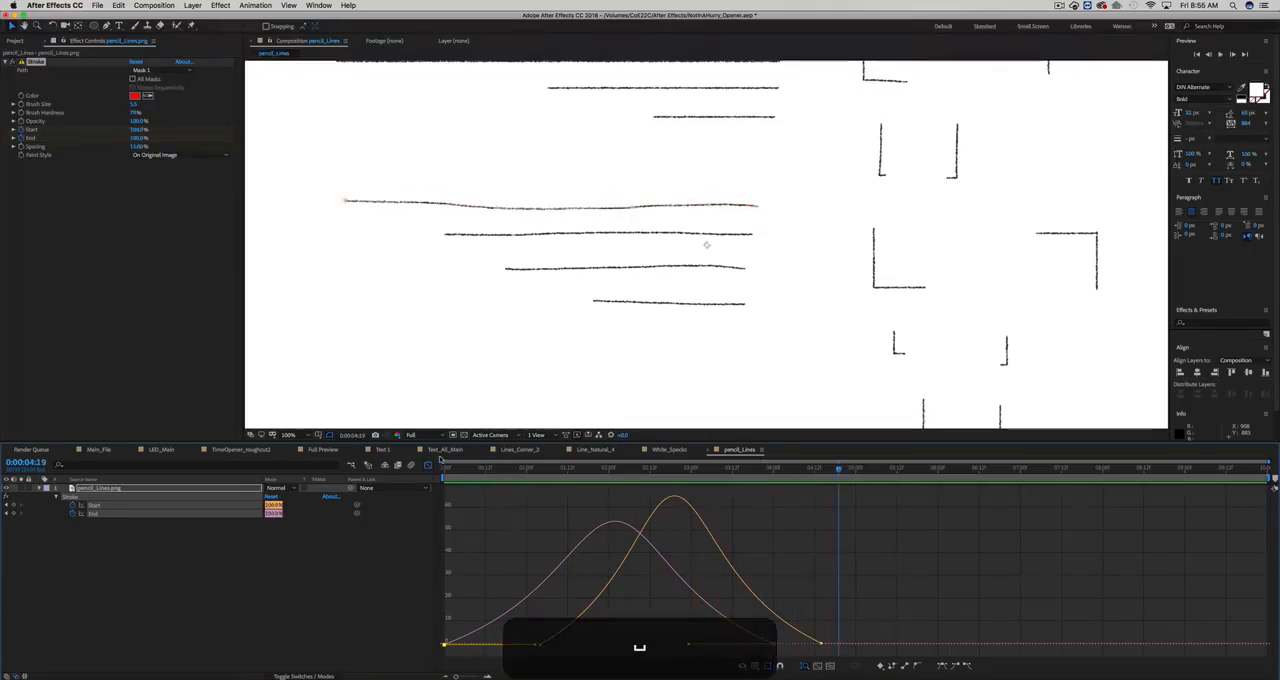
{"action": "left_click", "coordinate": [428, 465]}
- Set the Stroke effect's Paint Style to Reveal Original Image and preview the animated pencil line
{"action": "left_click_drag", "start_coordinate": [554, 471], "coordinate": [633, 471]}
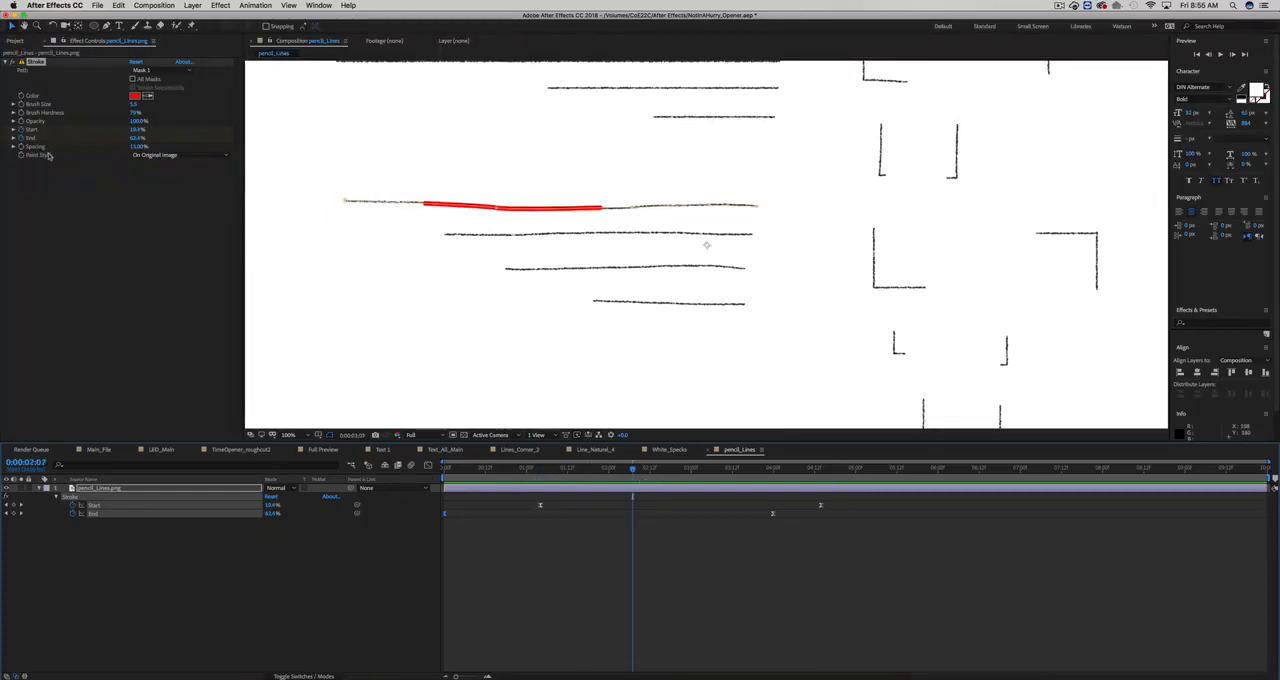
{"action": "left_click", "coordinate": [155, 156]}
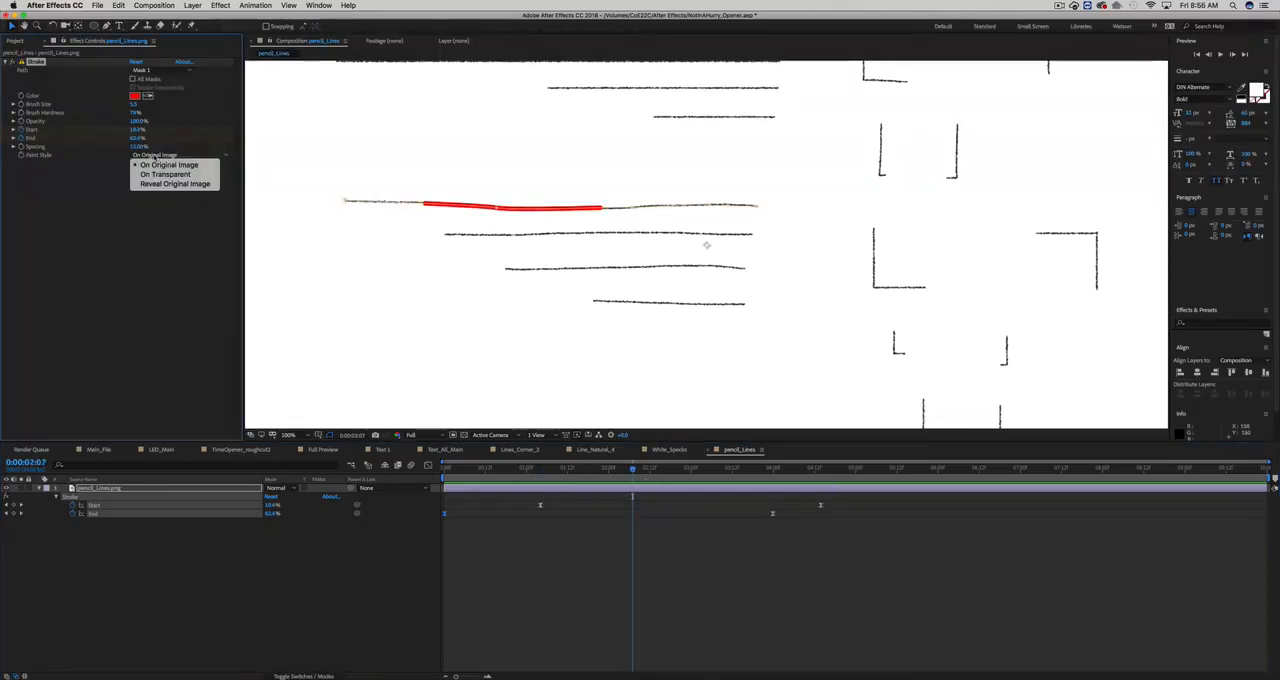
{"action": "left_click", "coordinate": [165, 184]}
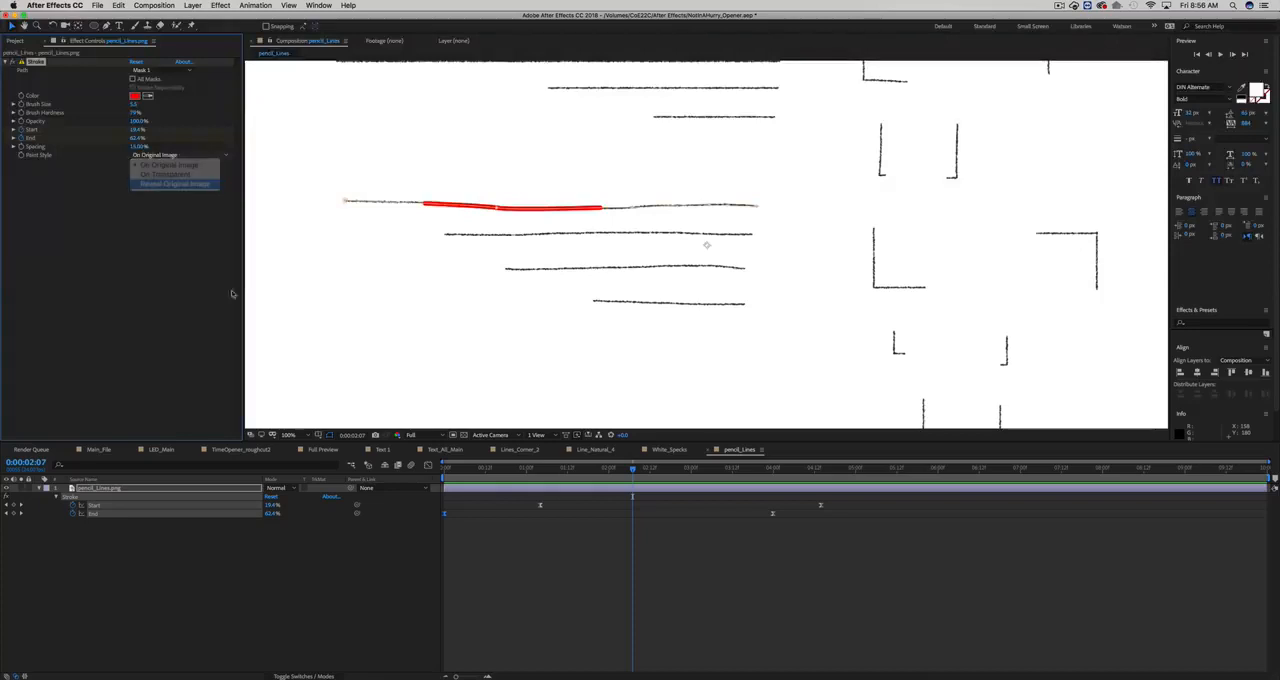
{"action": "left_click", "coordinate": [502, 521]}
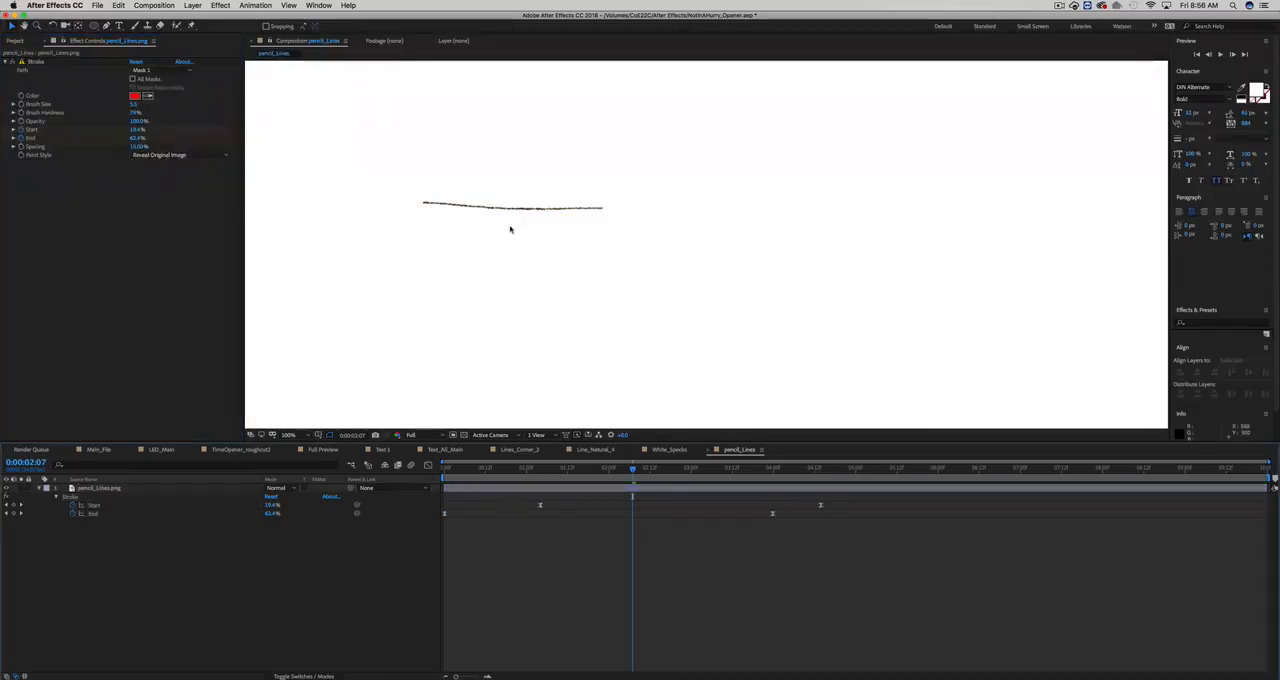
{"action": "key", "text": "0"}
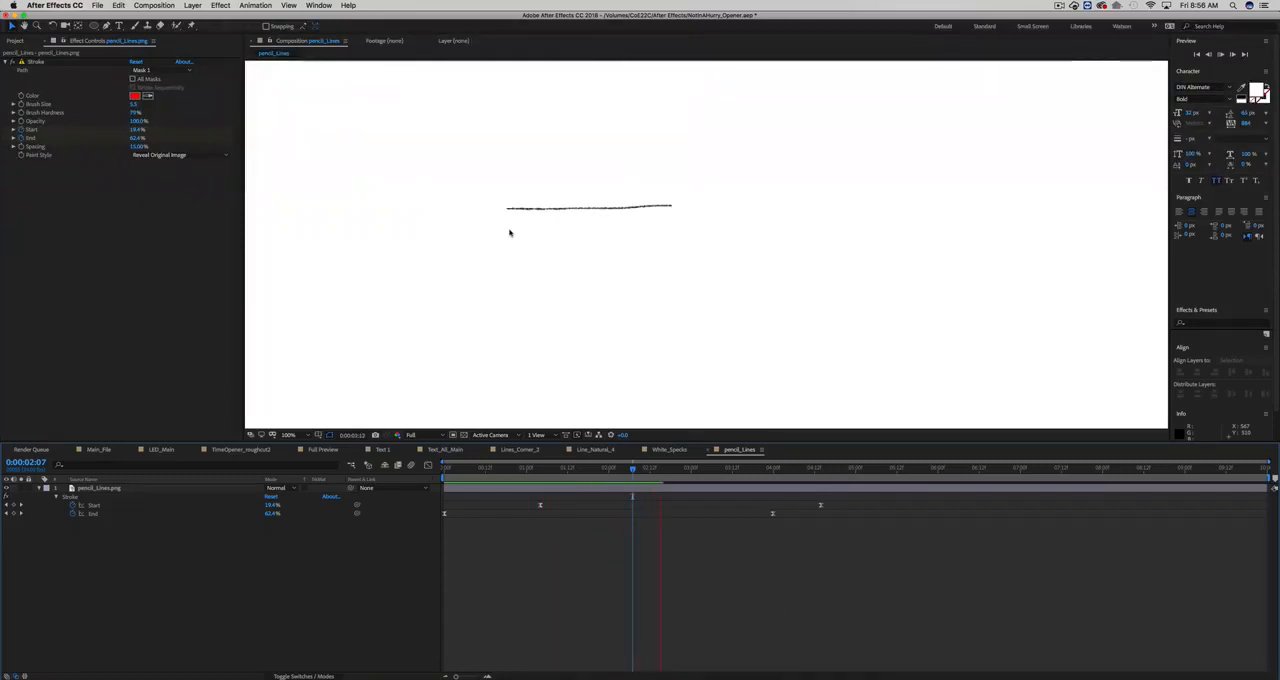
{"action": "key", "text": "space"}
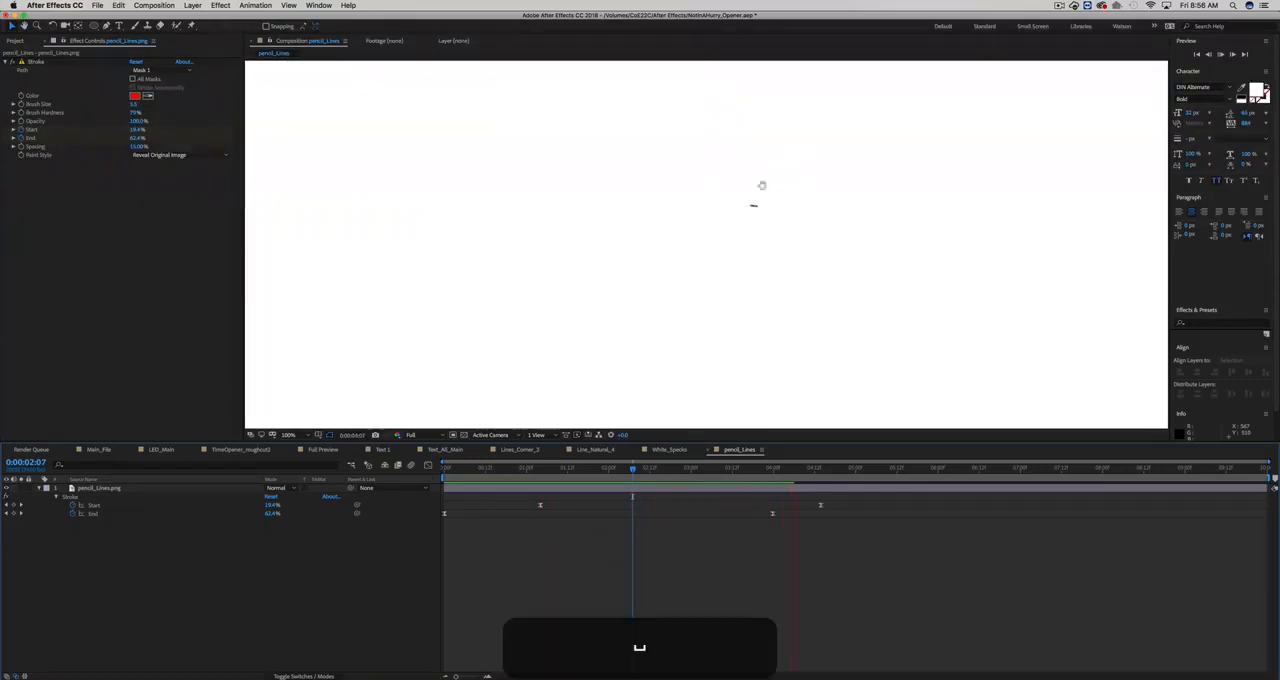
{"action": "left_click", "coordinate": [552, 468]}
{"action": "left_click", "coordinate": [561, 469]}
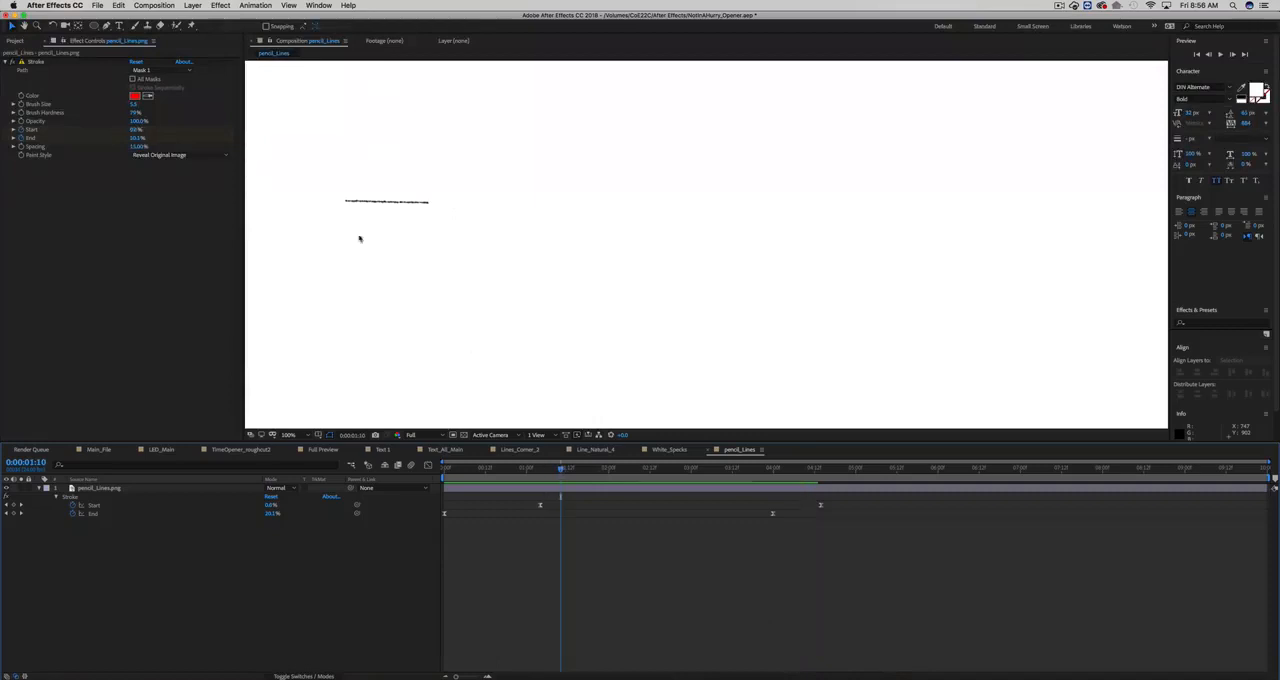
- Open the Lines_Corner_1 composition from the project and scrub through its stroke animation
{"action": "left_click", "coordinate": [15, 40]}
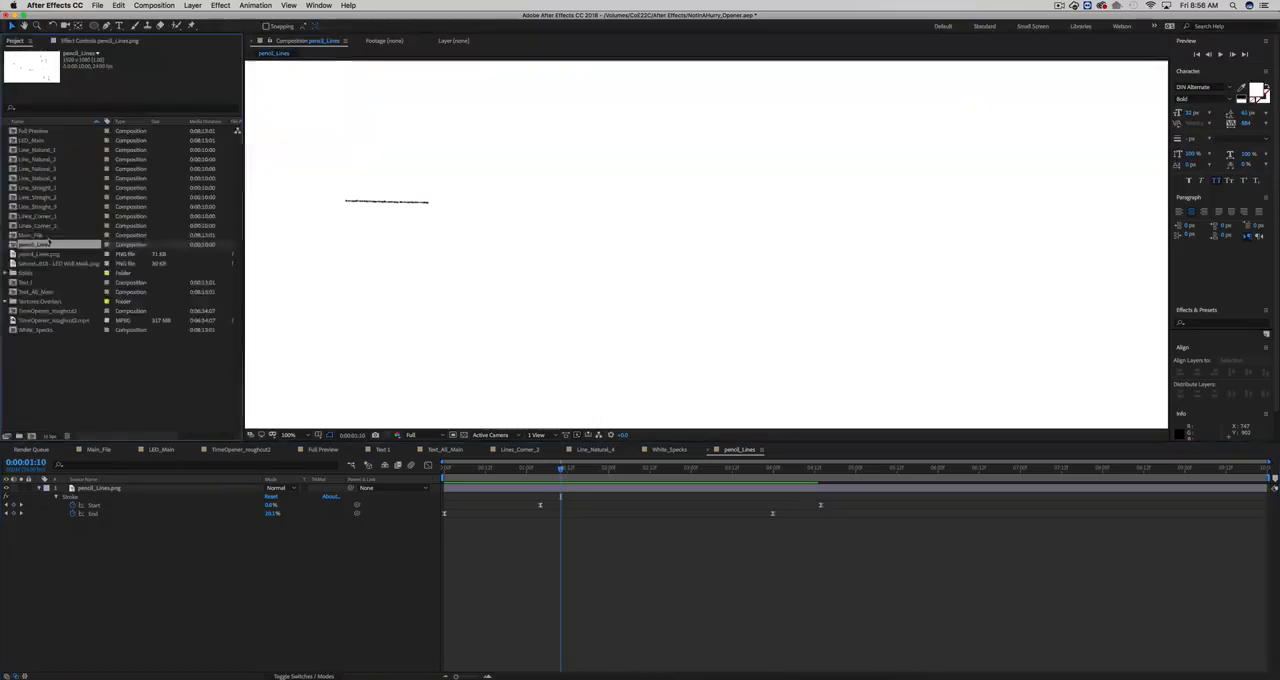
{"action": "left_click", "coordinate": [40, 150]}
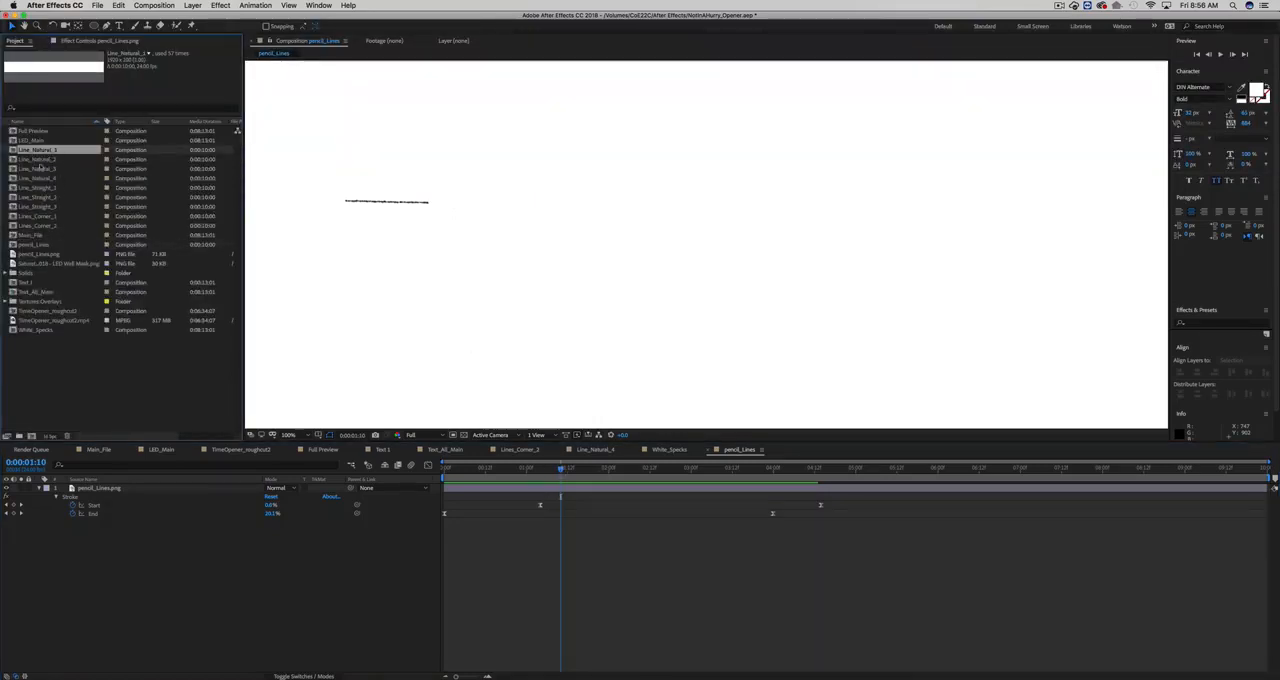
{"action": "left_click", "coordinate": [42, 216]}
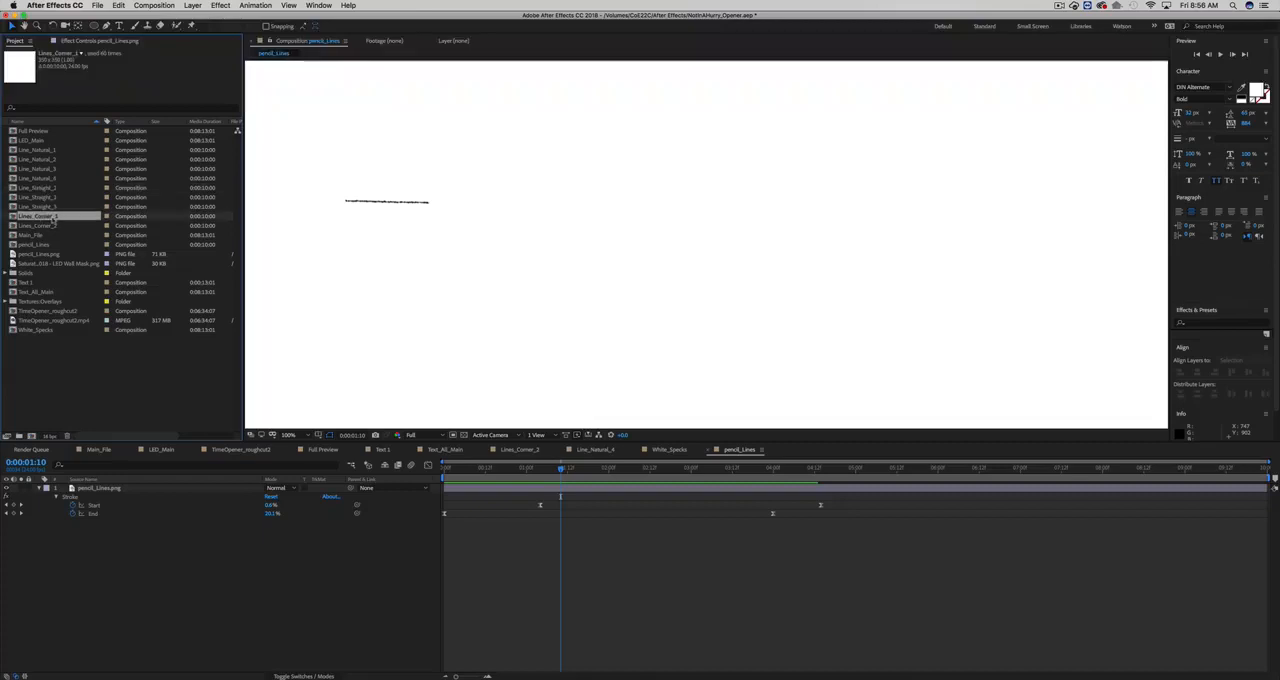
{"action": "double_click", "coordinate": [40, 216]}
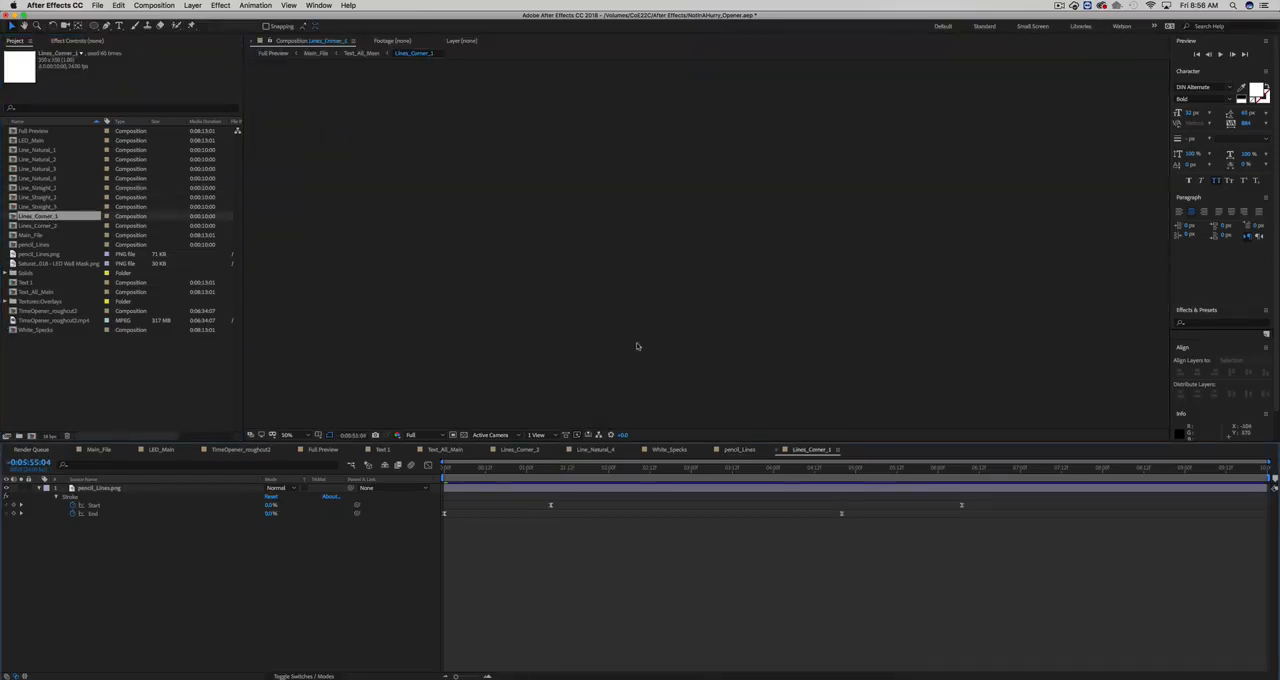
{"action": "scroll", "coordinate": [638, 346], "scroll_direction": "down", "scroll_amount": 3}
{"action": "left_click_drag", "start_coordinate": [609, 469], "coordinate": [650, 470]}
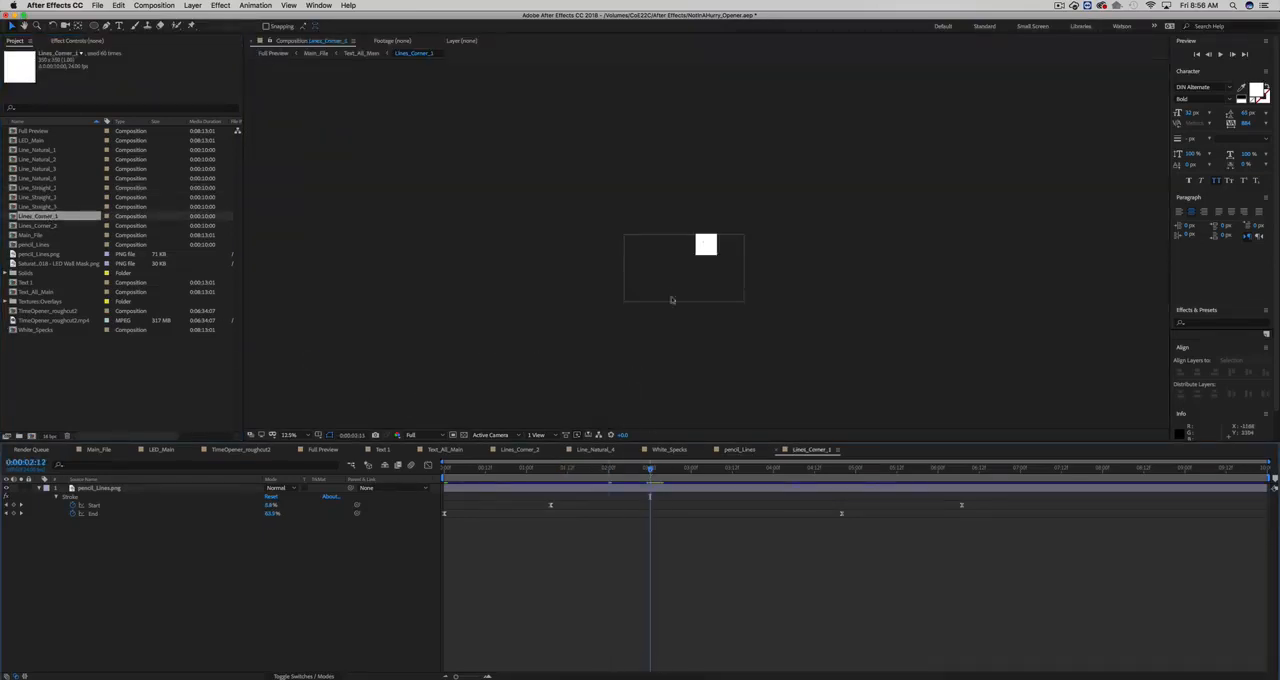
{"action": "scroll", "coordinate": [671, 299], "scroll_direction": "up", "scroll_amount": 4}
{"action": "mouse_move", "coordinate": [560, 469]}
{"action": "left_mouse_down"}
{"action": "mouse_move", "coordinate": [468, 469]}
{"action": "mouse_move", "coordinate": [819, 469]}
{"action": "mouse_move", "coordinate": [498, 449]}
{"action": "mouse_move", "coordinate": [932, 436]}
{"action": "left_mouse_up"}
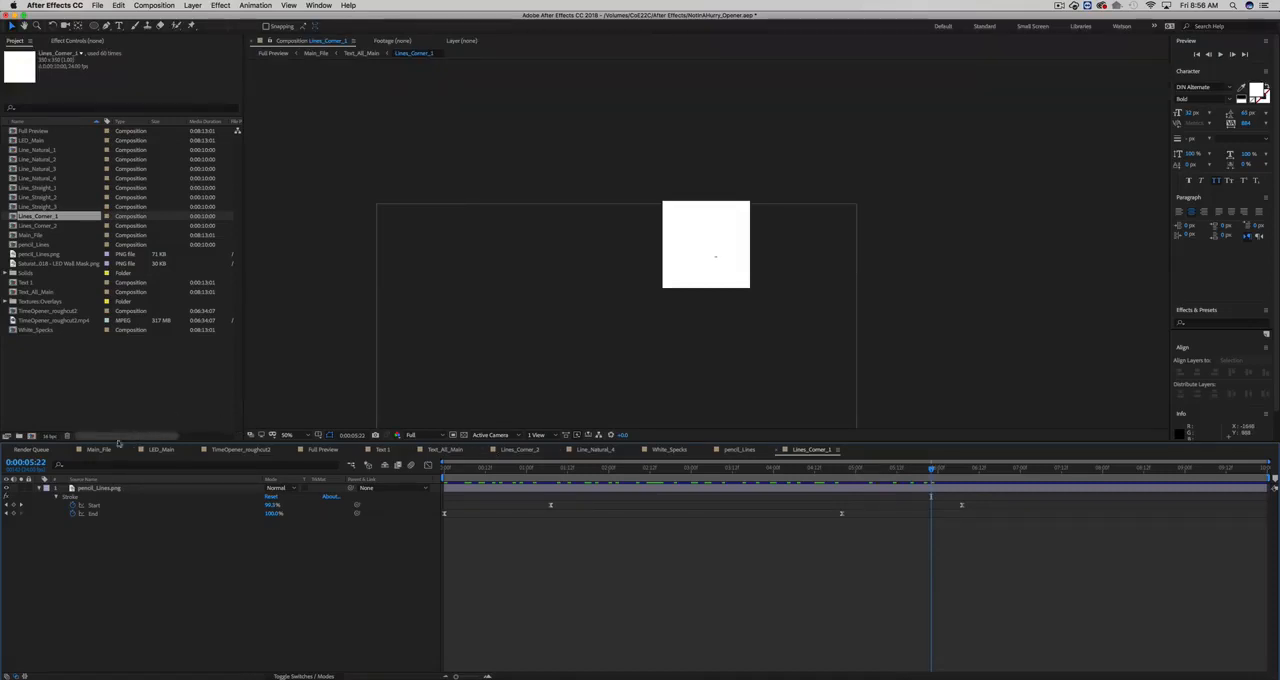
- Open the Text_All_Main composition and browse through its stack of text and line layers
{"action": "left_click", "coordinate": [440, 449]}
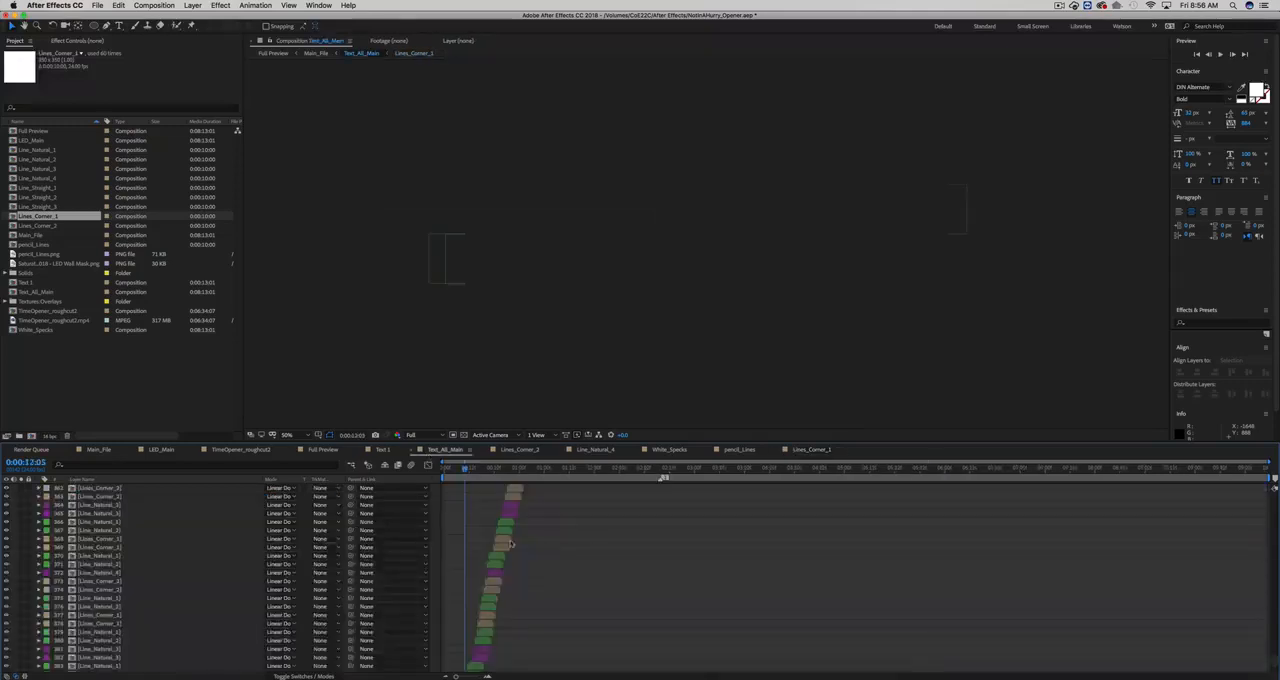
{"action": "scroll", "coordinate": [474, 535], "scroll_direction": "up", "scroll_amount": 20}
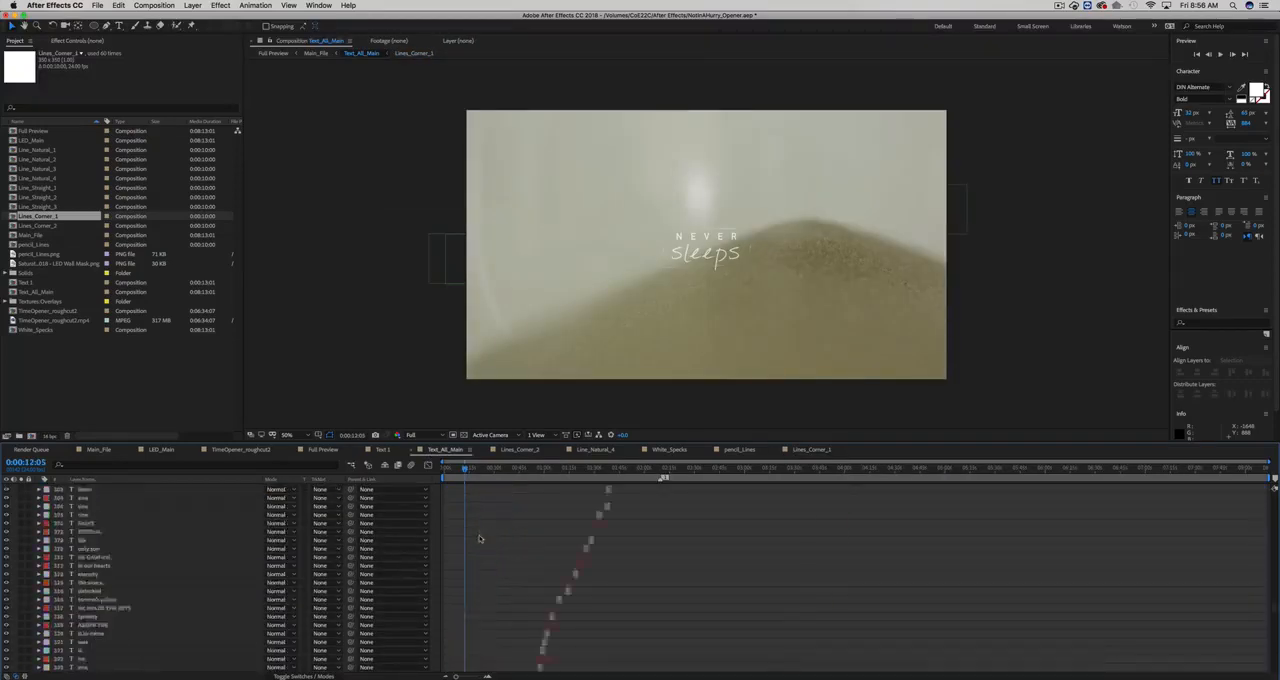
{"action": "scroll", "coordinate": [474, 535], "scroll_direction": "down", "scroll_amount": 20}
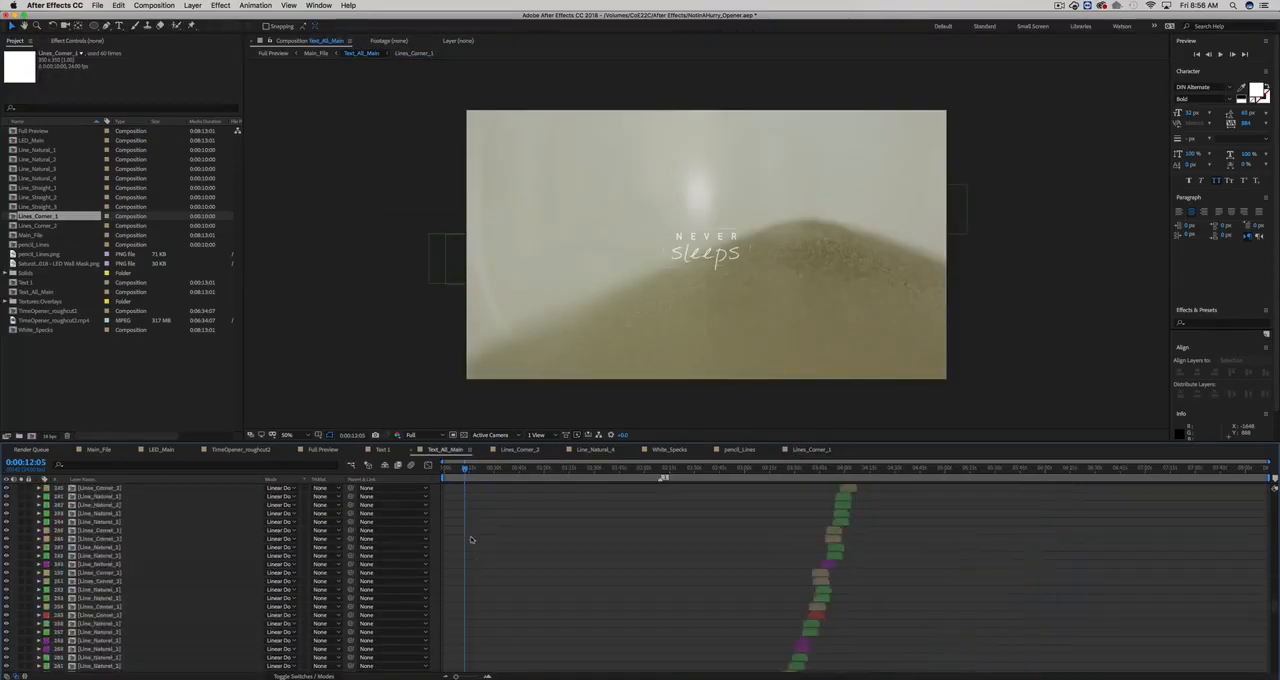
{"action": "scroll", "coordinate": [505, 537], "scroll_direction": "up", "scroll_amount": 20}
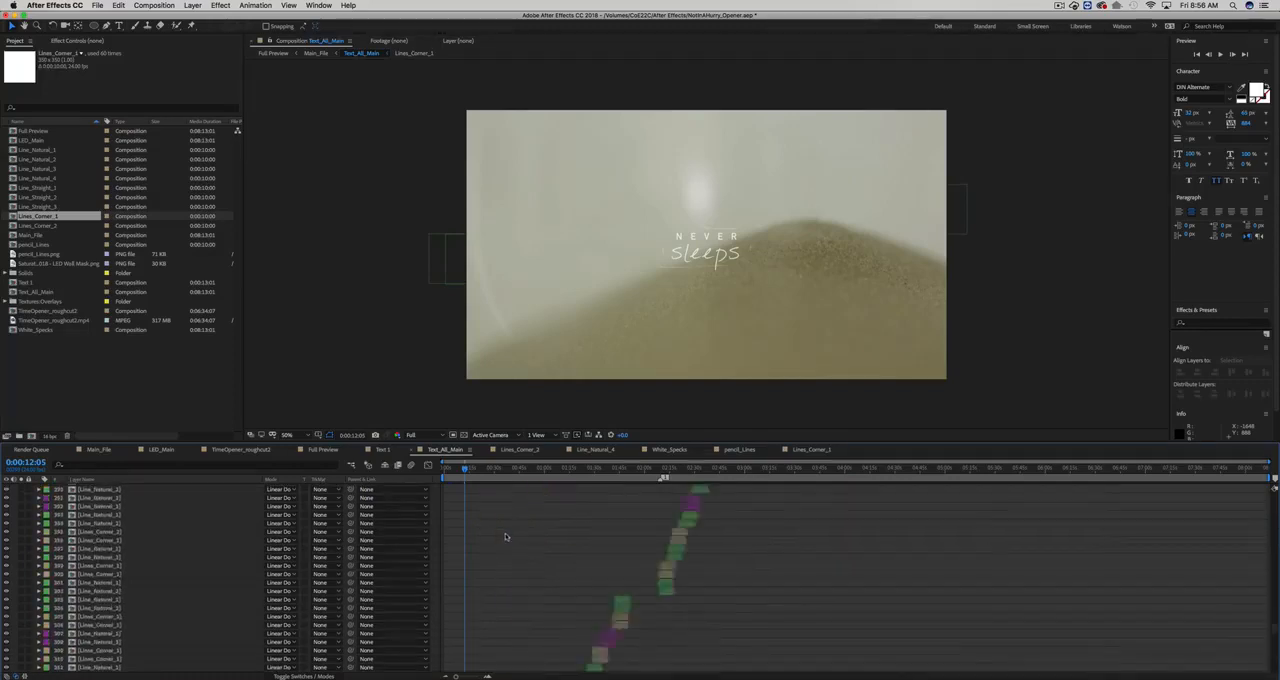
{"action": "scroll", "coordinate": [510, 545], "scroll_direction": "down", "scroll_amount": 1}
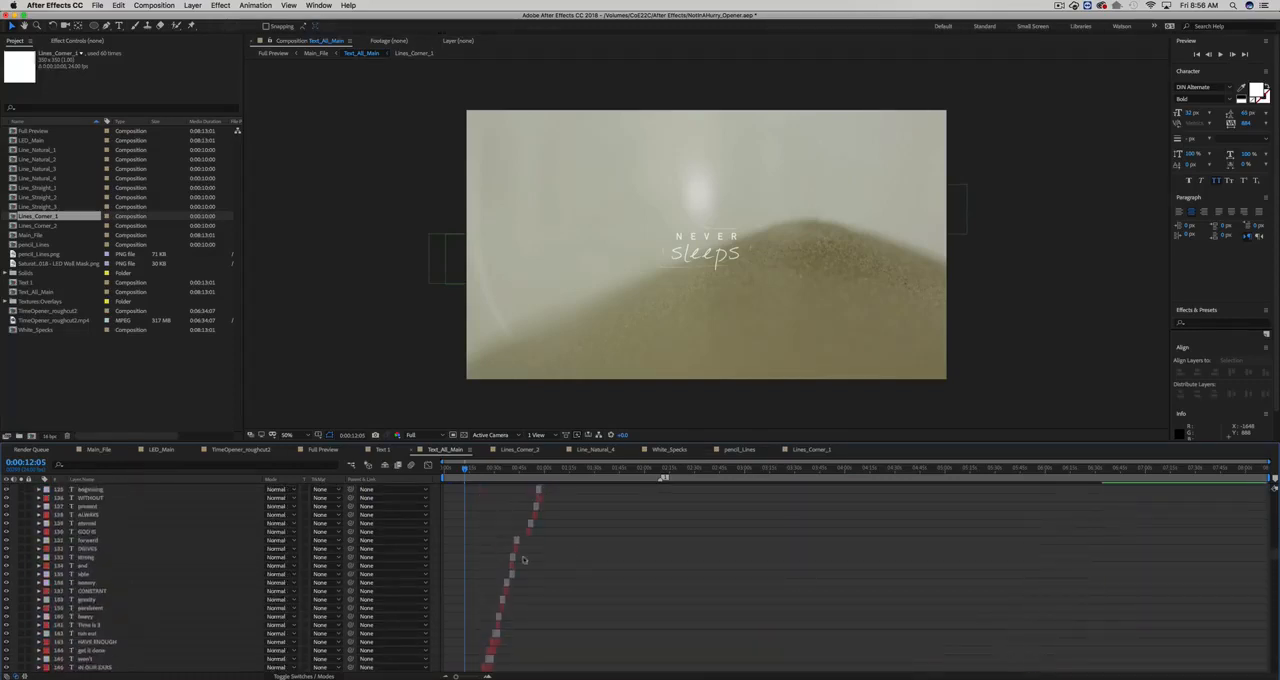
{"action": "scroll", "coordinate": [520, 562], "scroll_direction": "up", "scroll_amount": 15}
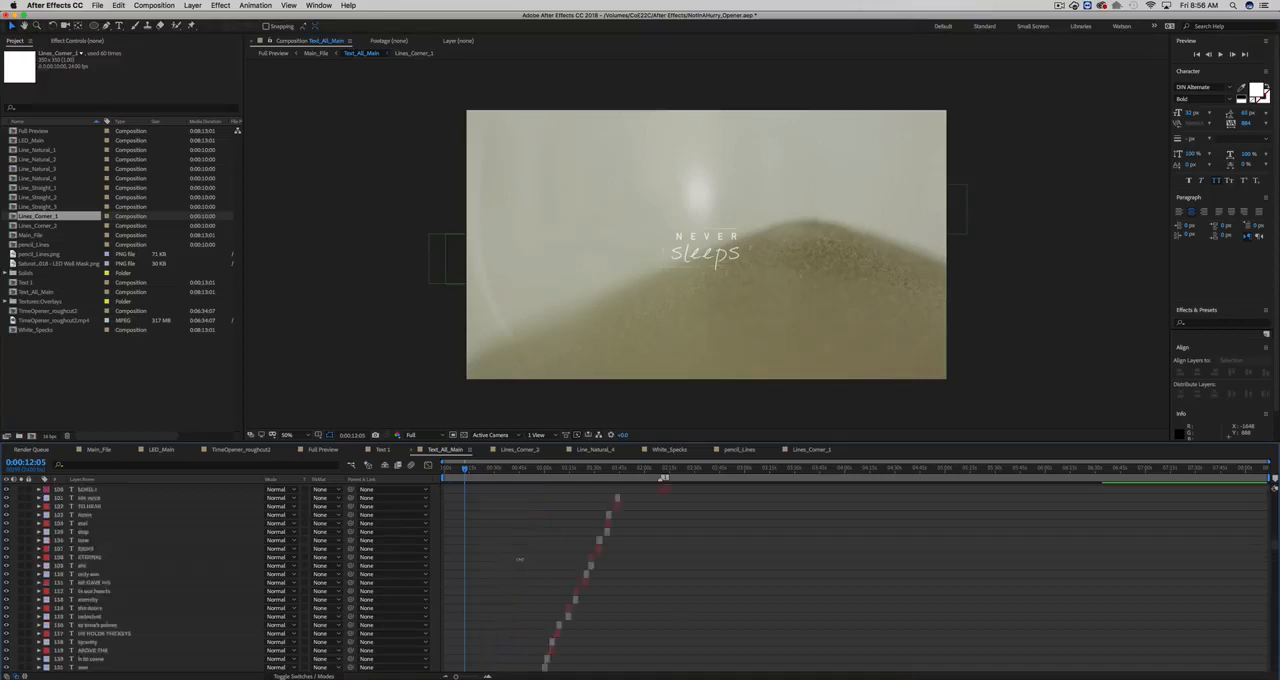
{"action": "scroll", "coordinate": [595, 550], "scroll_direction": "down", "scroll_amount": 20}
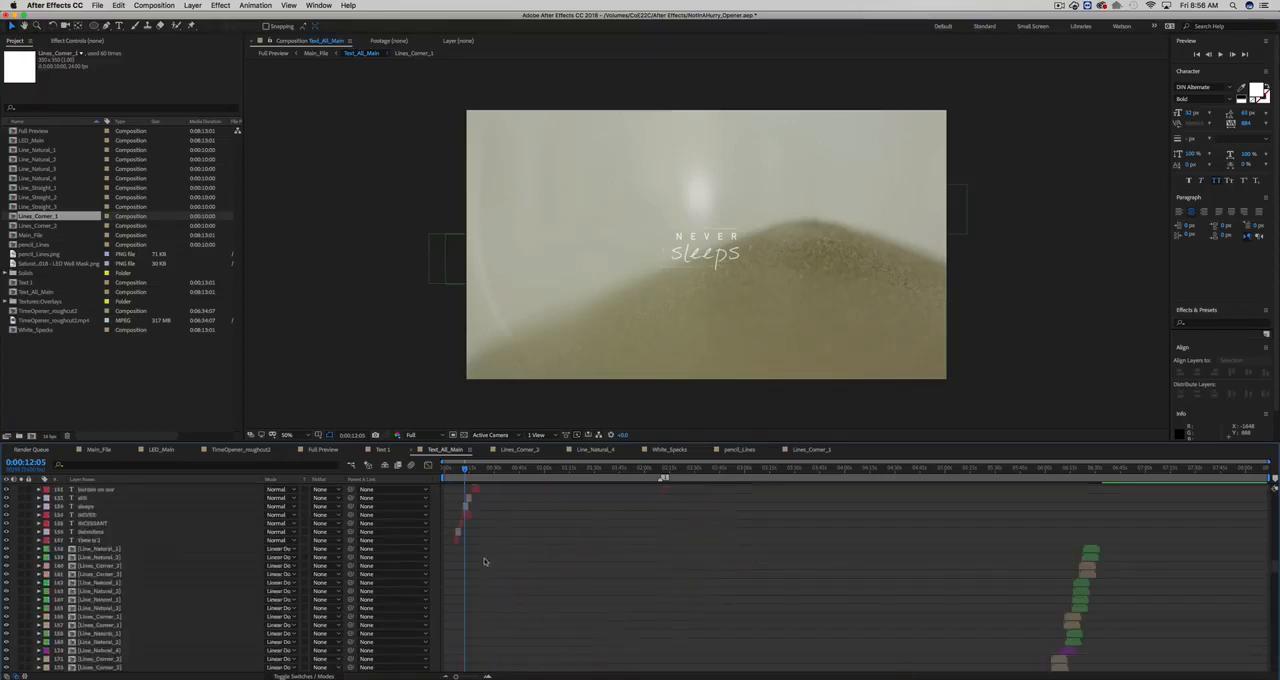
- Zoom the timeline in on the earliest titles and scrub to the "TIME IS Relentless" title at 0:00:07:20
{"action": "key", "text": "equal"}
{"action": "key", "text": "equal"}
{"action": "scroll", "coordinate": [485, 557], "scroll_direction": "left", "scroll_amount": 10}
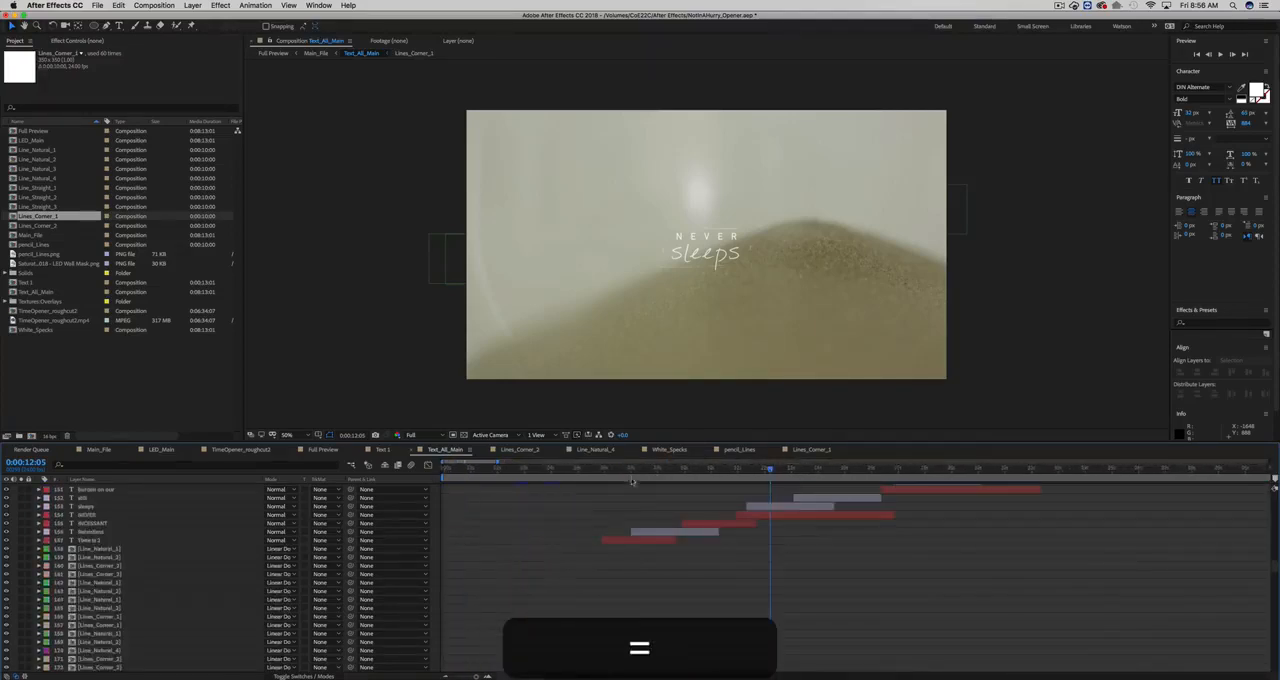
{"action": "left_click_drag", "start_coordinate": [623, 469], "coordinate": [653, 470]}
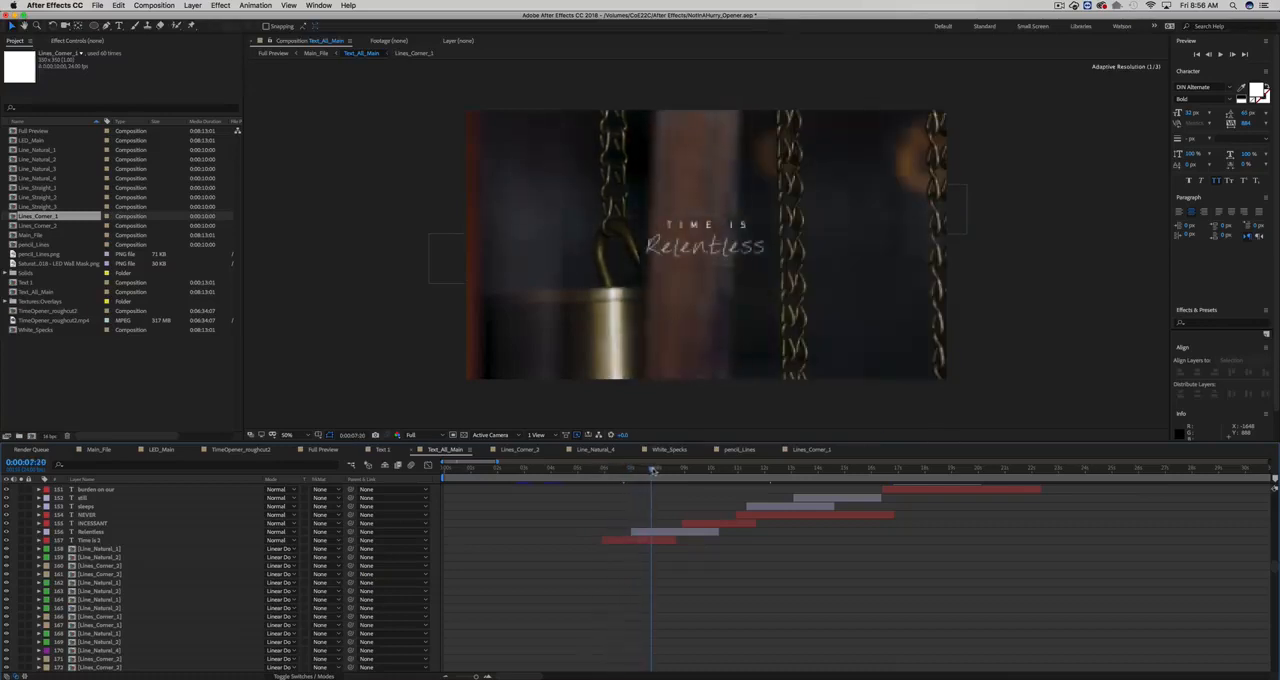
- Hide the TimeOpener_roughcut2.mp4 footage layer and show the composition at 100% magnification
{"action": "scroll", "coordinate": [578, 565], "scroll_direction": "down", "scroll_amount": 20}
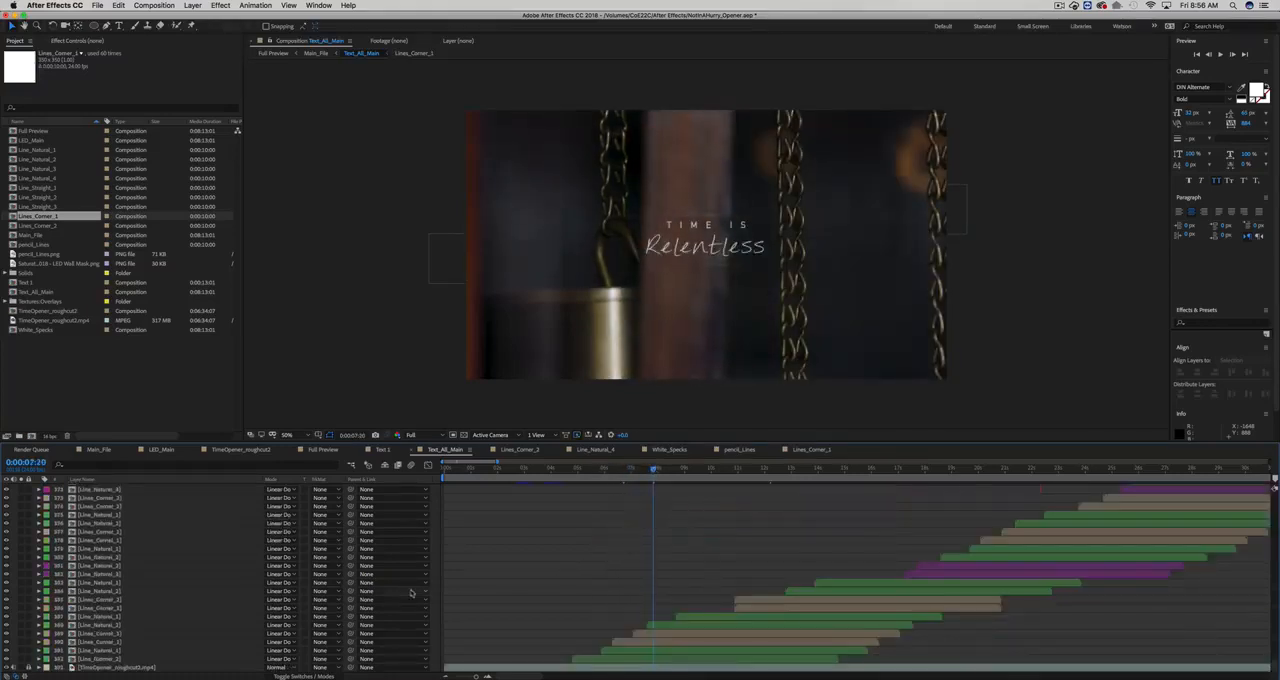
{"action": "left_click", "coordinate": [6, 667]}
{"action": "scroll", "coordinate": [500, 630], "scroll_direction": "up", "scroll_amount": 20}
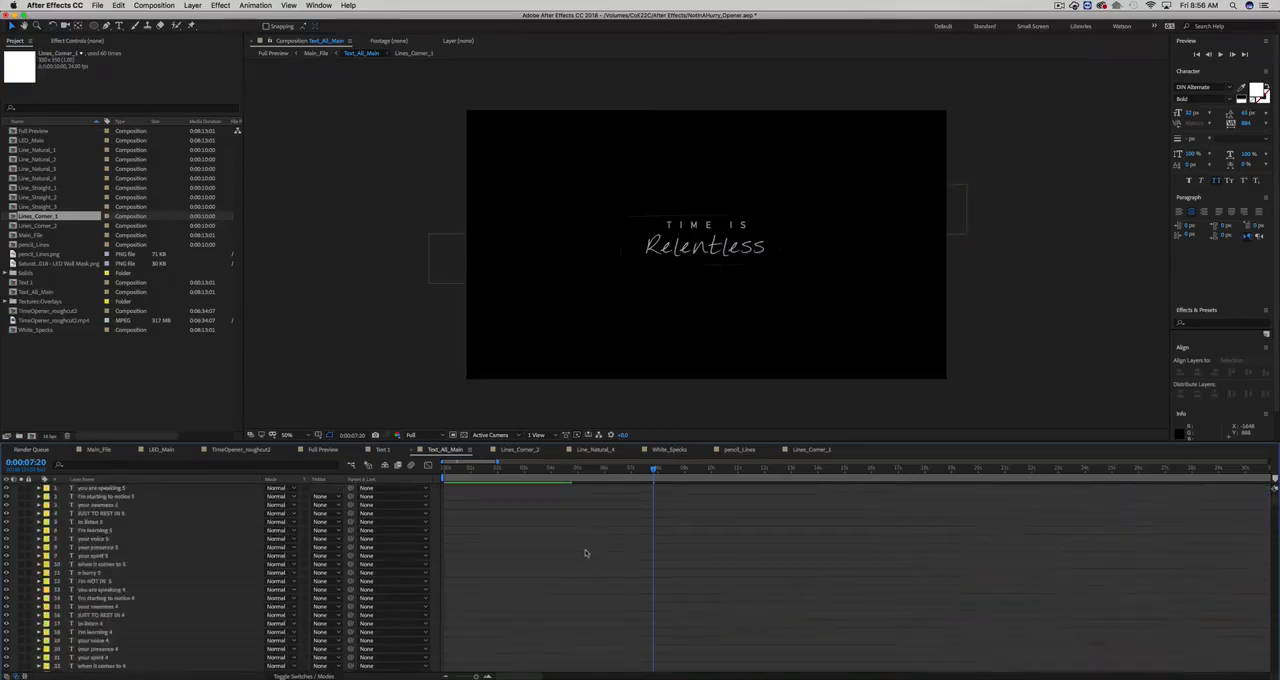
{"action": "key", "text": "slash"}
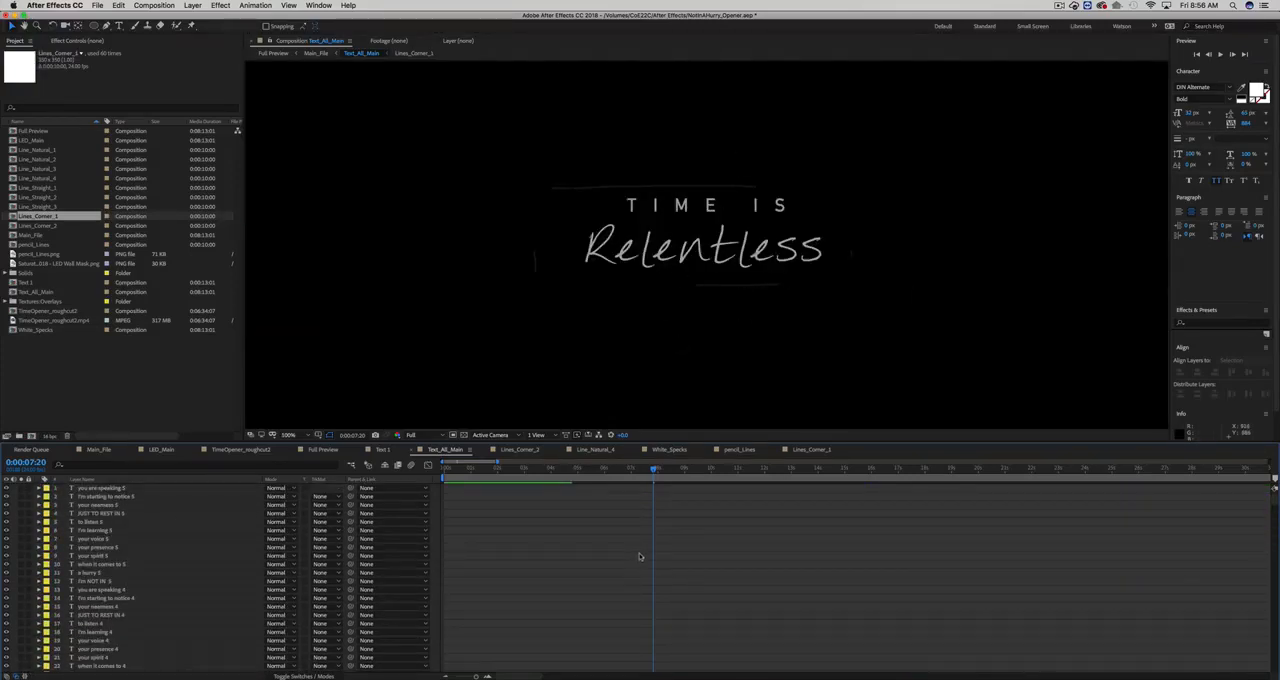
- Select the Time Is text layer and scrub through its fade alongside the Relentless title
{"action": "scroll", "coordinate": [641, 554], "scroll_direction": "down", "scroll_amount": 20}
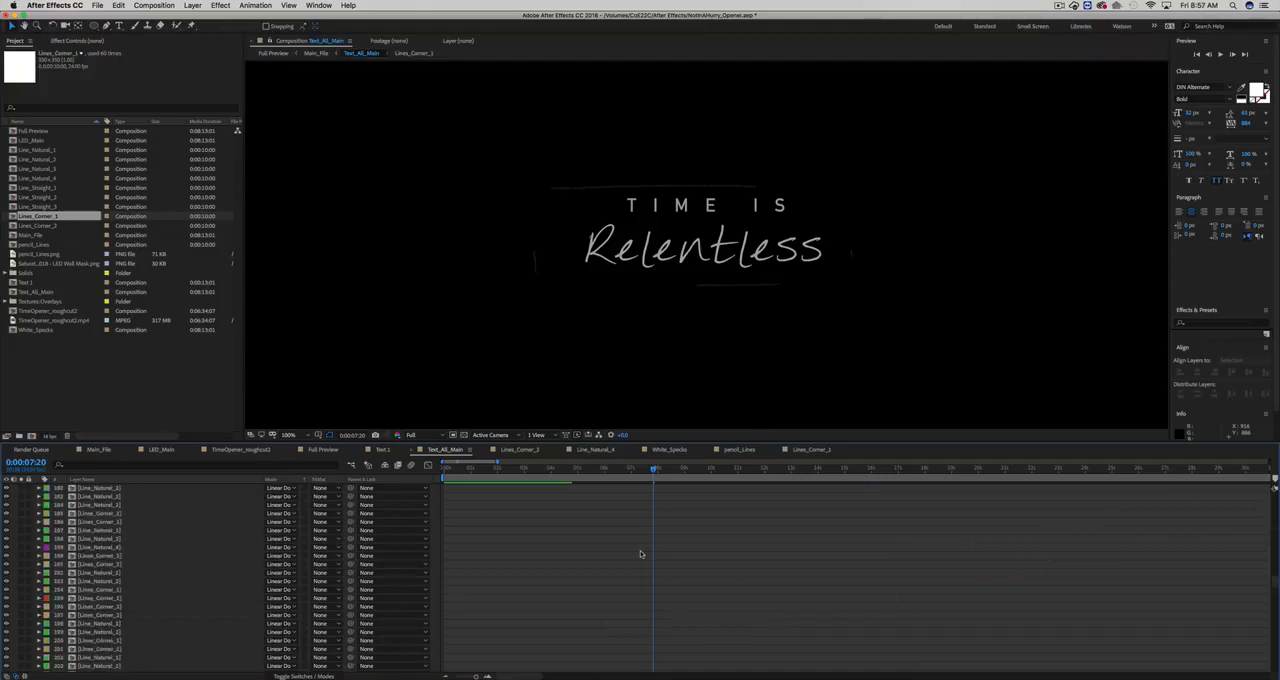
{"action": "scroll", "coordinate": [641, 554], "scroll_direction": "down", "scroll_amount": 10}
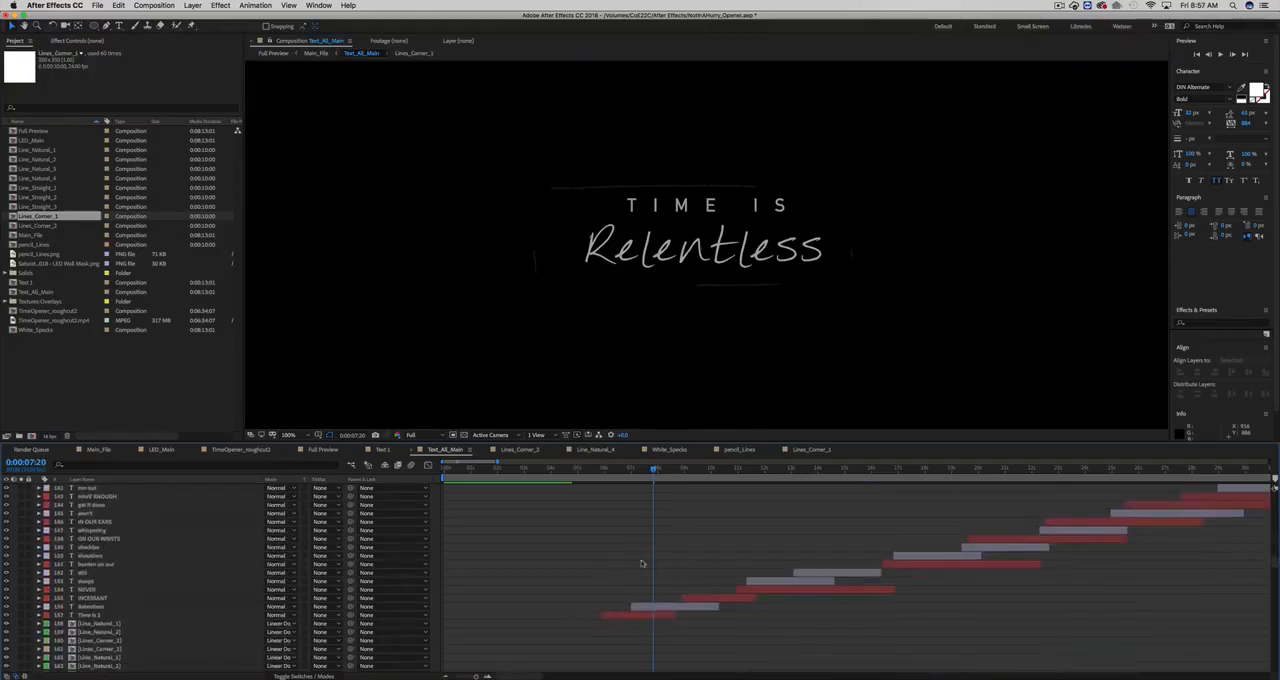
{"action": "left_click", "coordinate": [641, 614]}
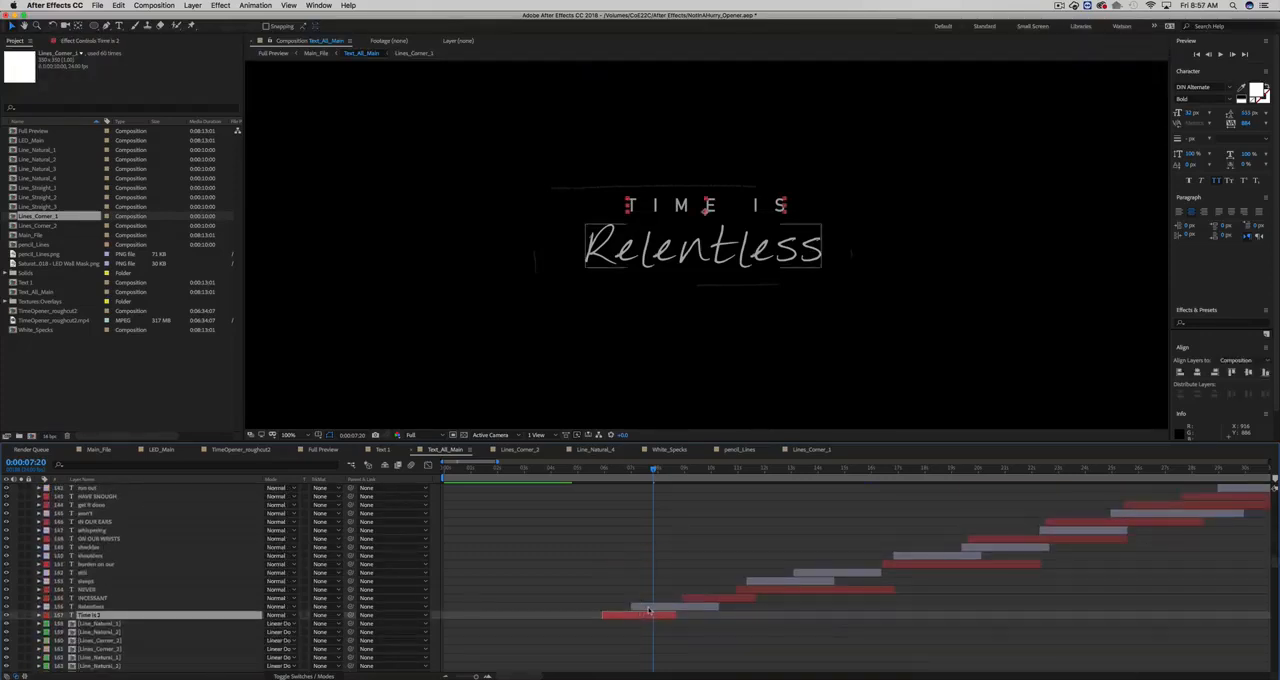
{"action": "left_click_drag", "start_coordinate": [605, 471], "coordinate": [650, 476]}
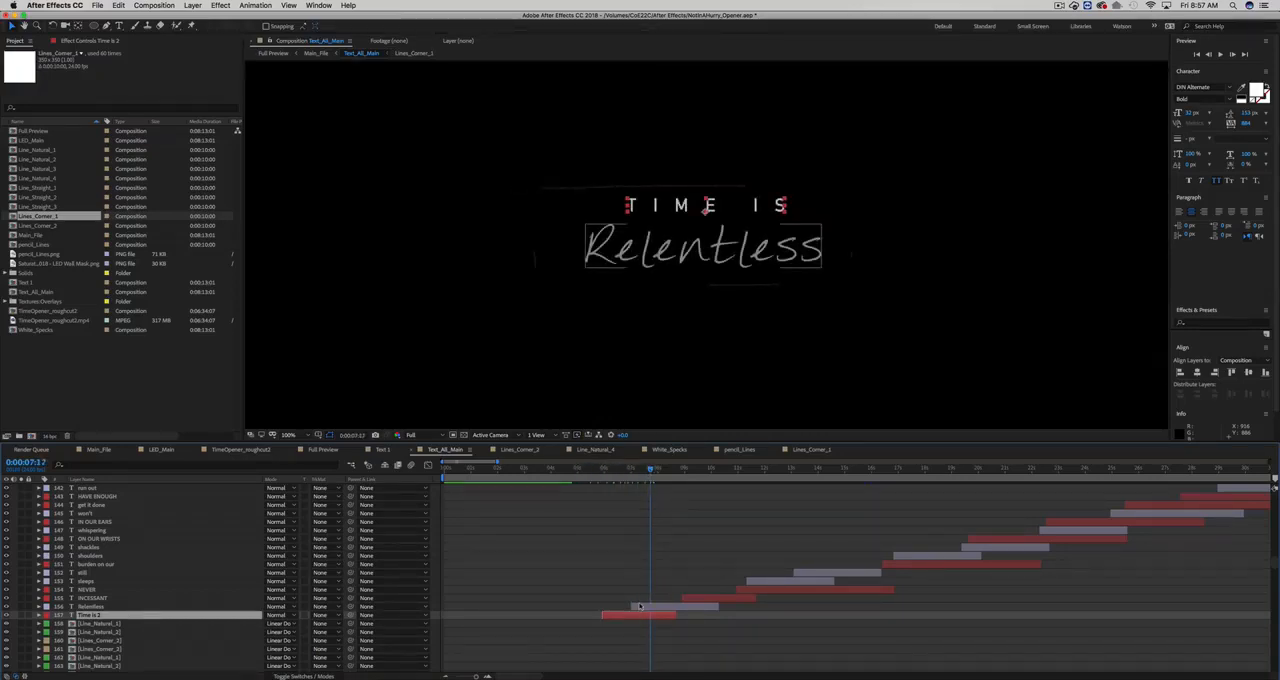
- Reveal the Time Is layer's Opacity keyframes and scrub through the following titles to 0:00:13:02
{"action": "key", "text": "u"}
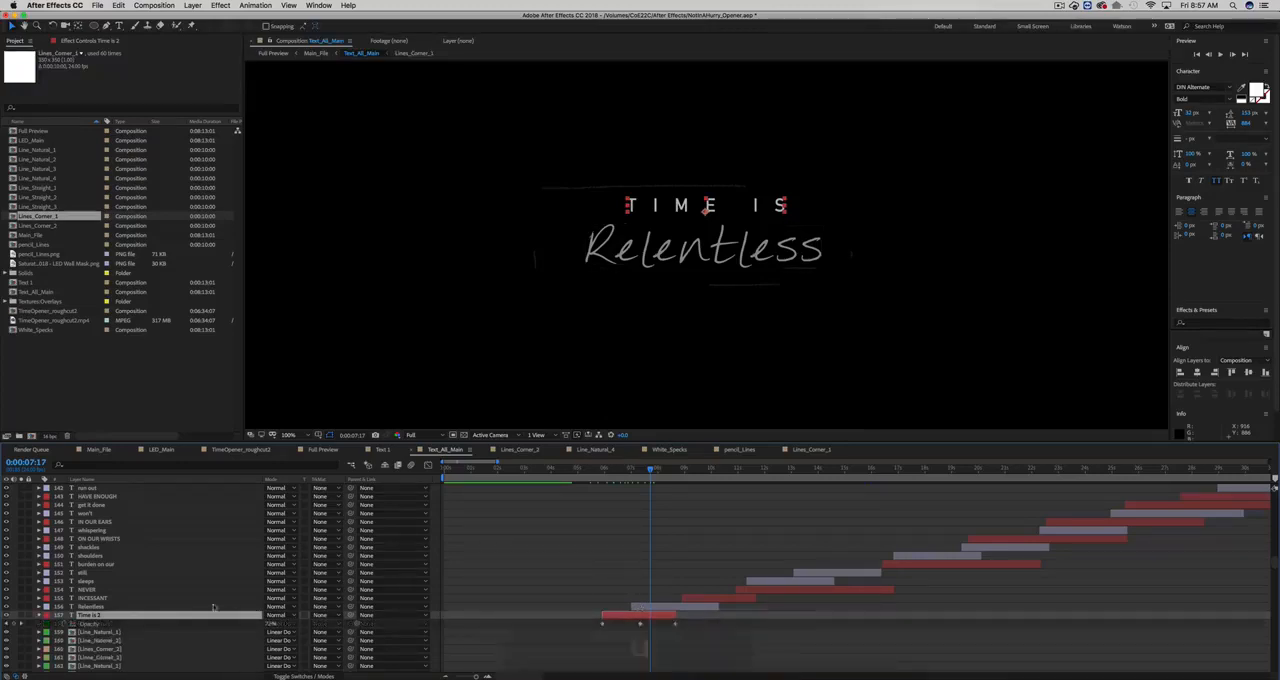
{"action": "left_click", "coordinate": [90, 625]}
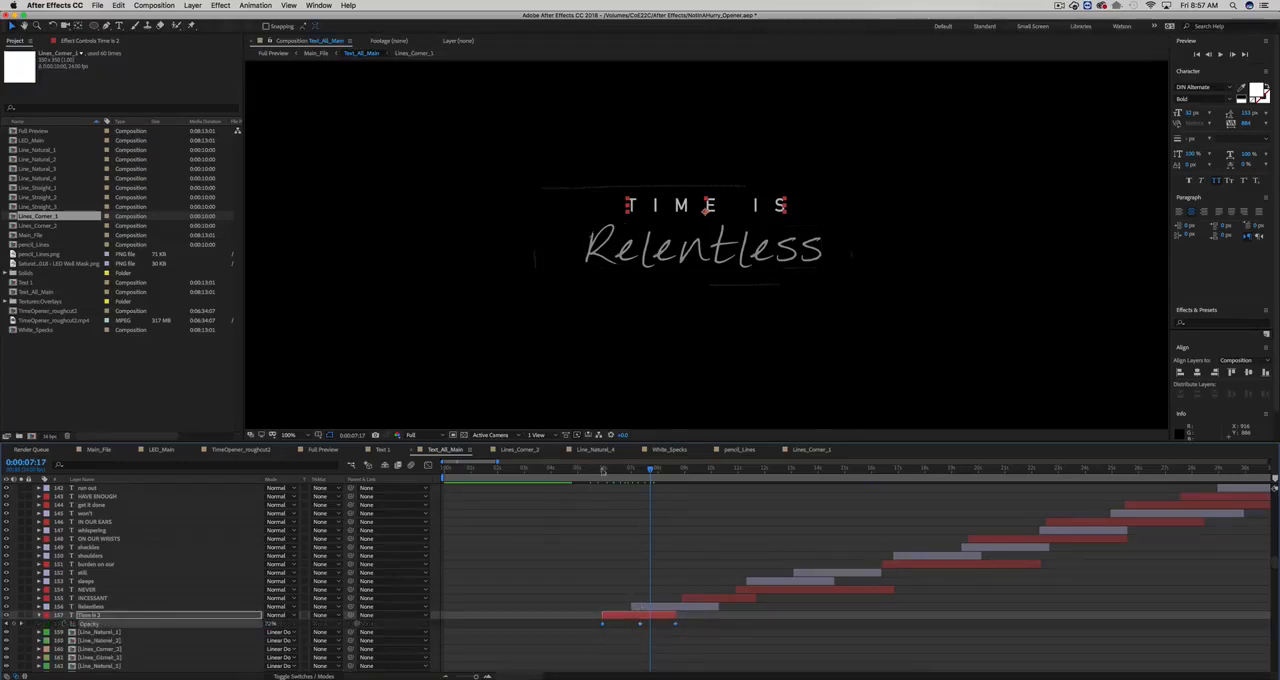
{"action": "left_click_drag", "start_coordinate": [621, 473], "coordinate": [879, 482]}
{"action": "left_click", "coordinate": [795, 478]}
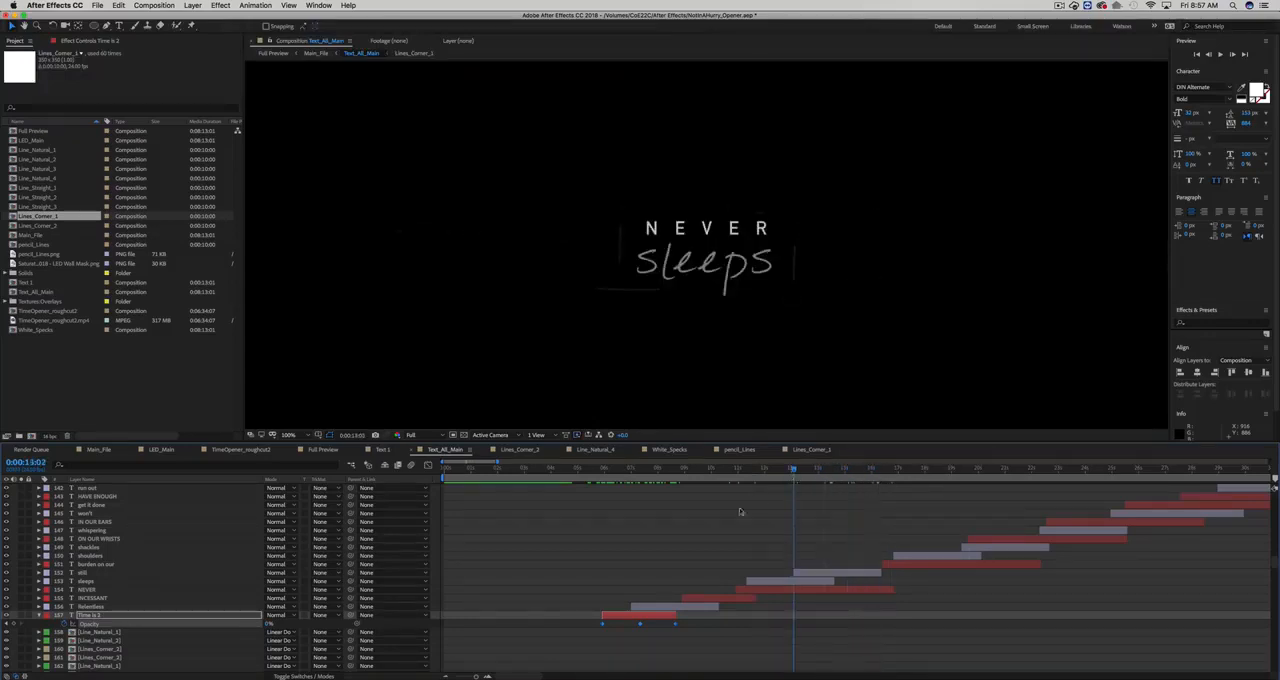
- Locate the line layers above the footage and select the earliest Line_Natural_2 layer with the time at 0:00:05:03
{"action": "scroll", "coordinate": [678, 556], "scroll_direction": "down", "scroll_amount": 5}
{"action": "scroll", "coordinate": [678, 556], "scroll_direction": "down", "scroll_amount": 4}
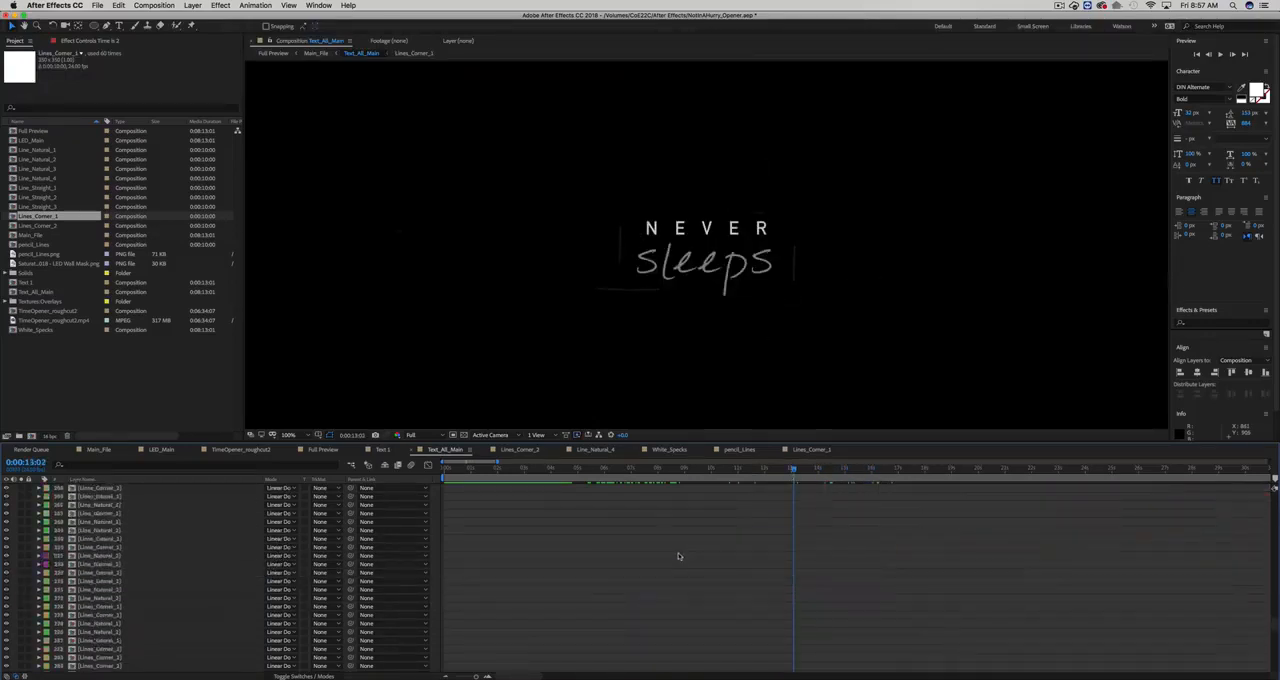
{"action": "left_click", "coordinate": [818, 590]}
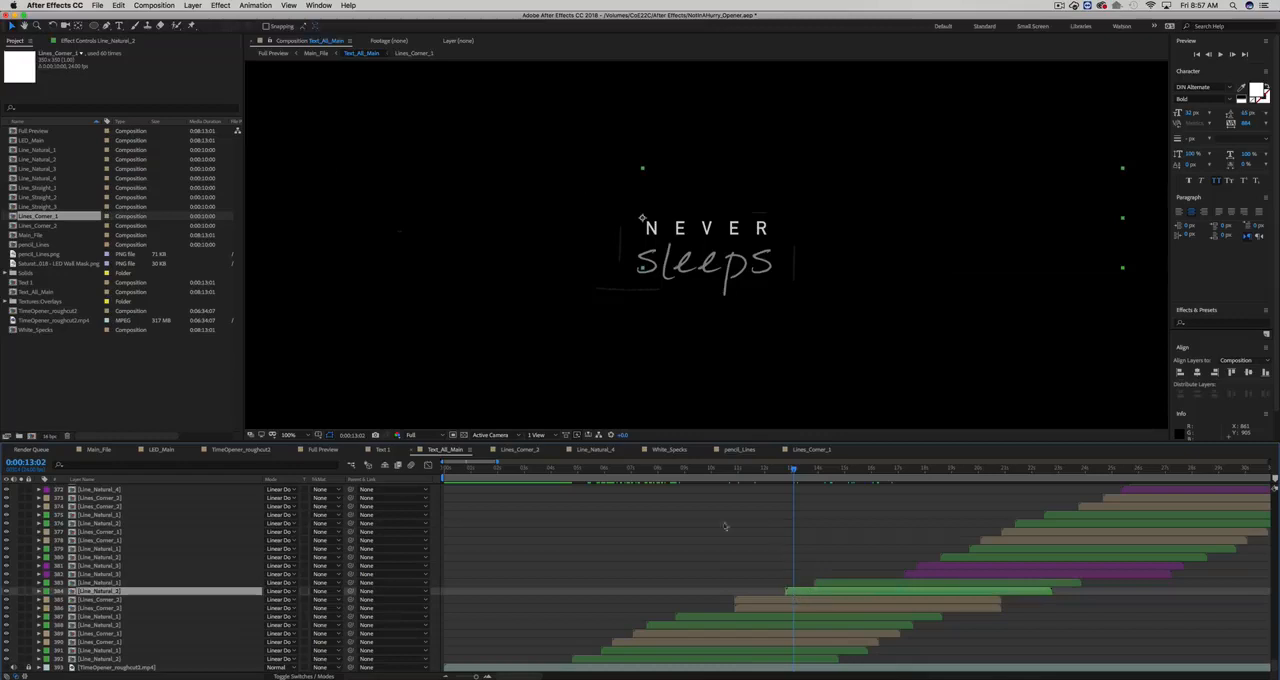
{"action": "mouse_move", "coordinate": [595, 471]}
{"action": "left_mouse_down"}
{"action": "mouse_move", "coordinate": [567, 470]}
{"action": "mouse_move", "coordinate": [582, 470]}
{"action": "left_mouse_up"}
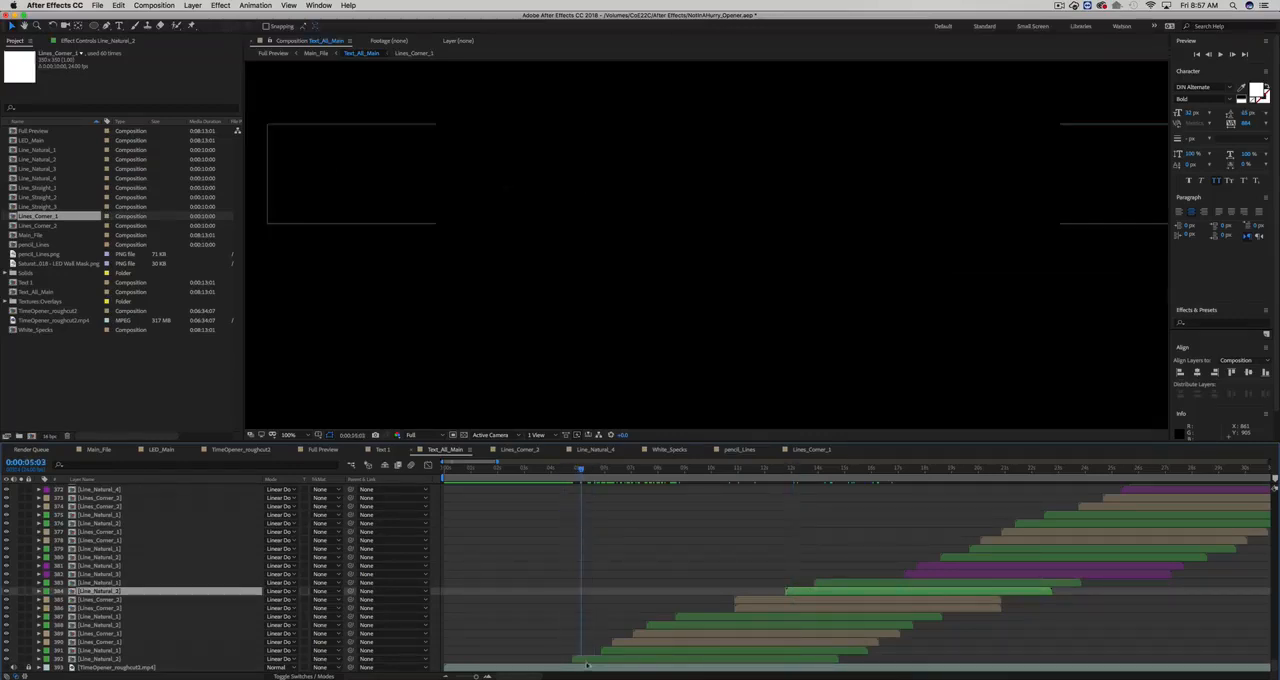
{"action": "left_click", "coordinate": [590, 660]}
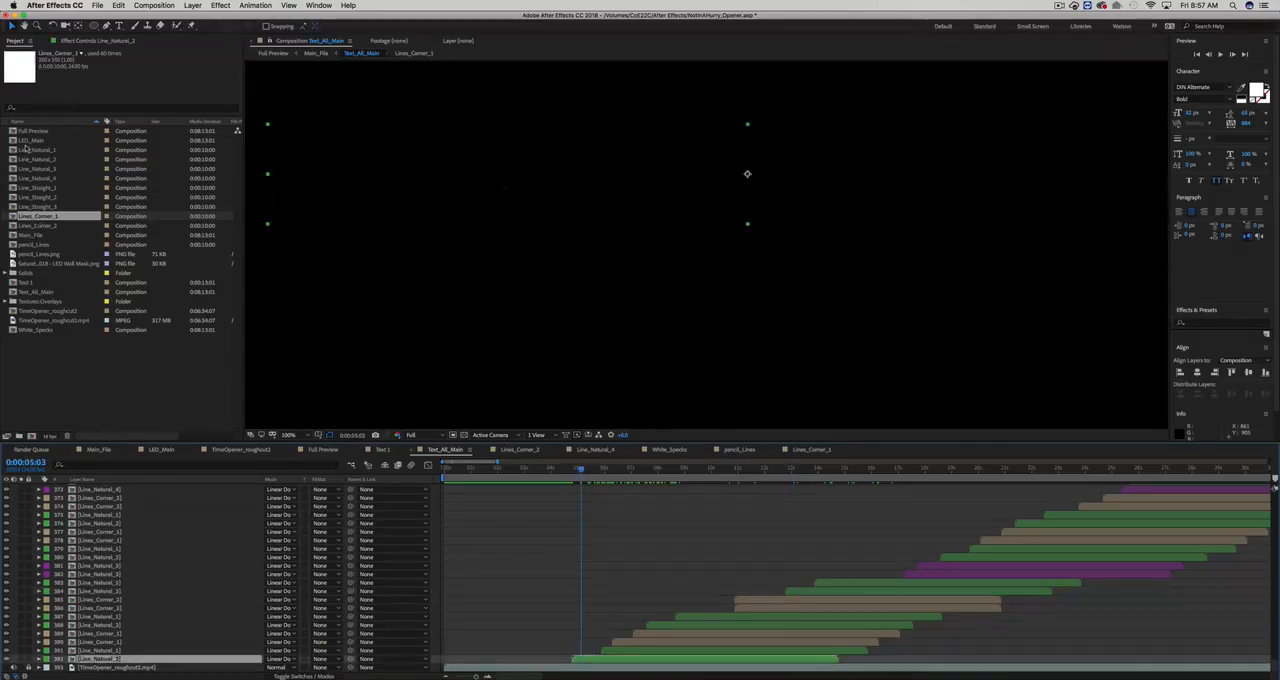
- Select the pencil_Lines composition in the project and check the blending mode of the earliest Line_Natural_2 layer
{"action": "left_click", "coordinate": [45, 245]}
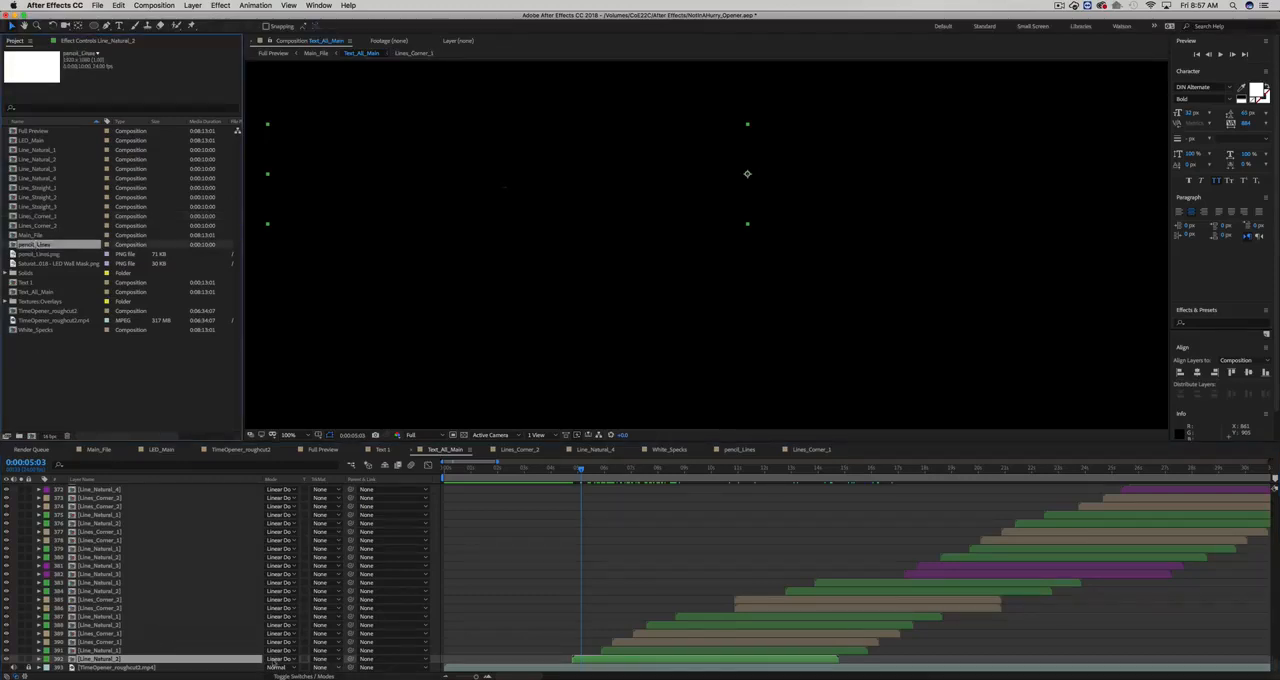
{"action": "left_click", "coordinate": [276, 665]}
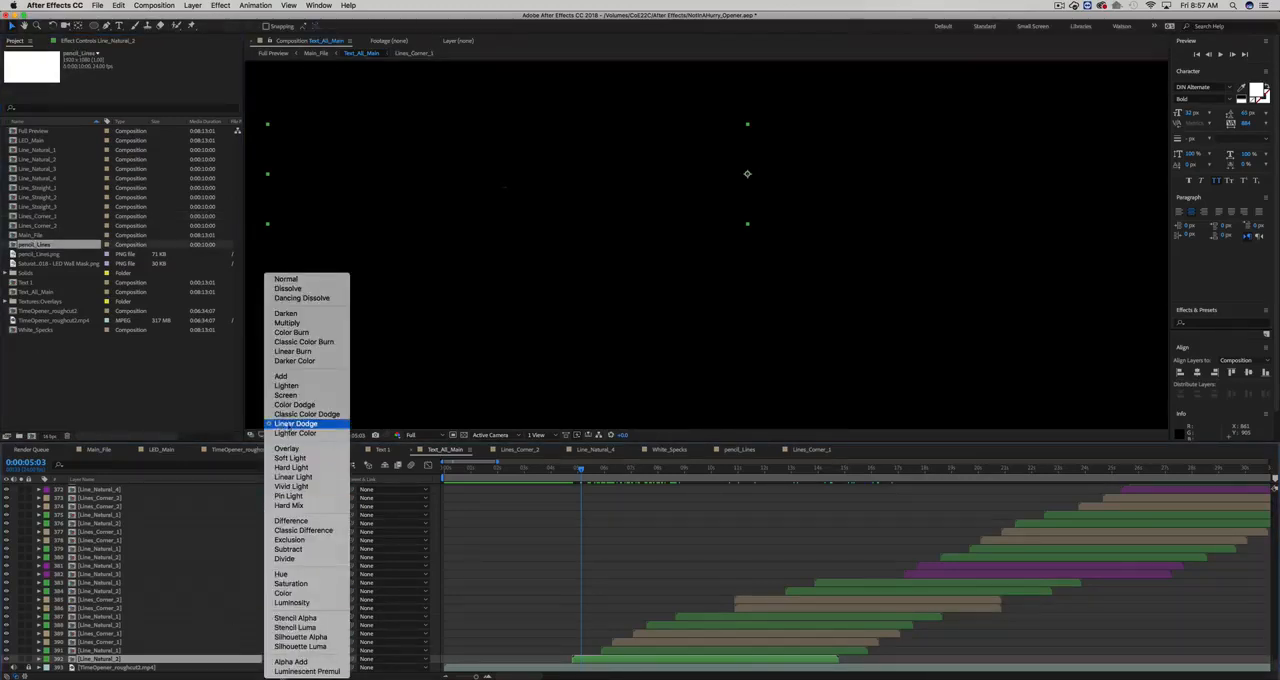
{"action": "left_click", "coordinate": [474, 575]}
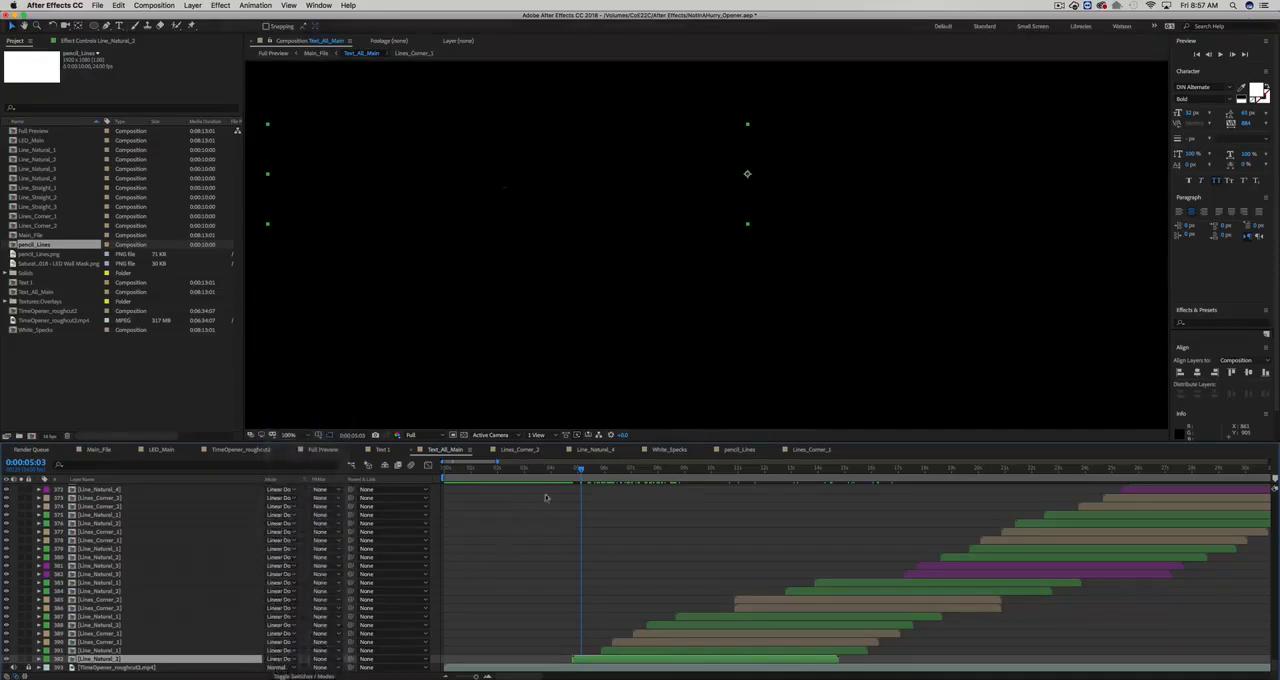
- Scrub into the "TIME IS Relentless" title and try shifting the Line_Natural_2 line slightly left above the text
{"action": "left_click_drag", "start_coordinate": [581, 469], "coordinate": [662, 478]}
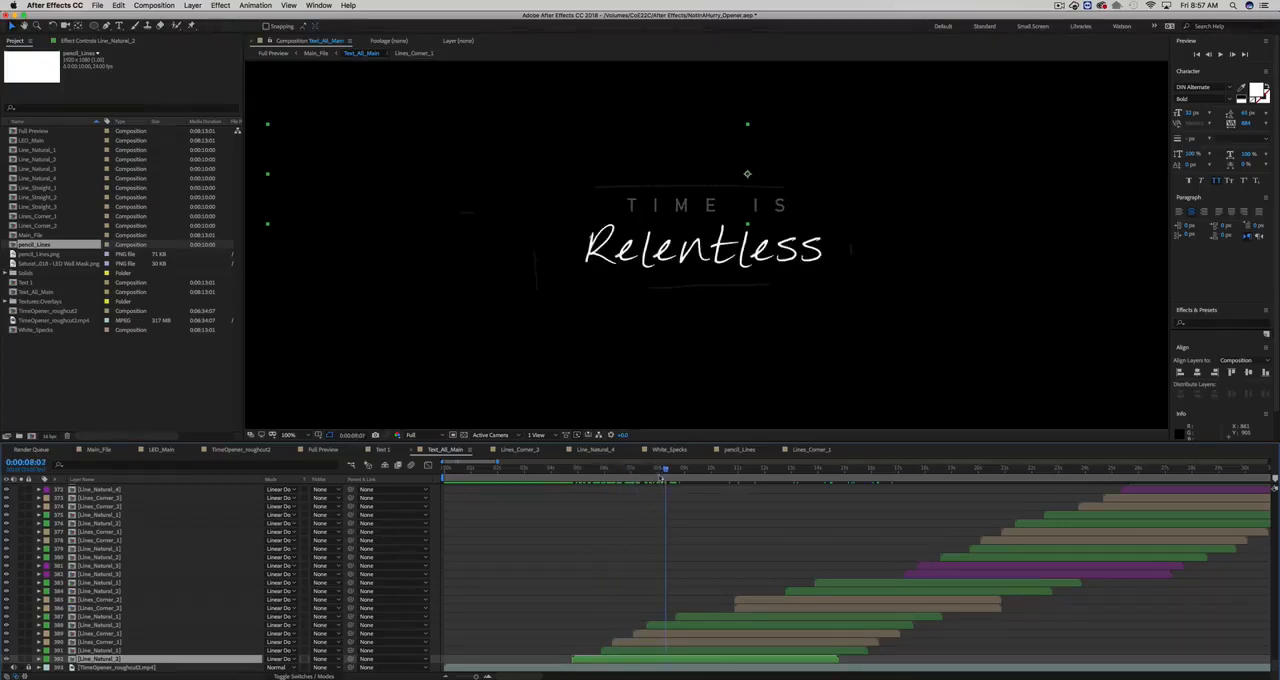
{"action": "left_click", "coordinate": [724, 174]}
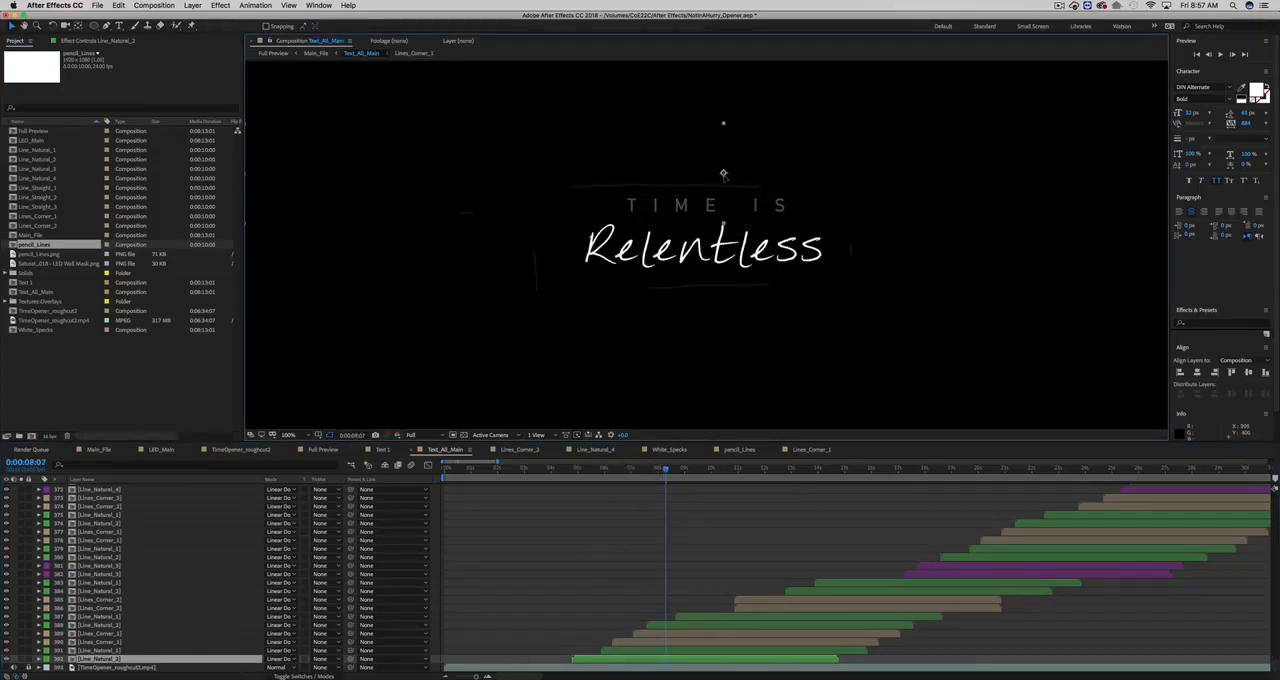
{"action": "left_click_drag", "start_coordinate": [663, 468], "coordinate": [690, 469]}
- Select the Lines_Corner_1 layer framing the lower left of the Relentless title, try moving it down and right, and undo the move
{"action": "left_click", "coordinate": [667, 640]}
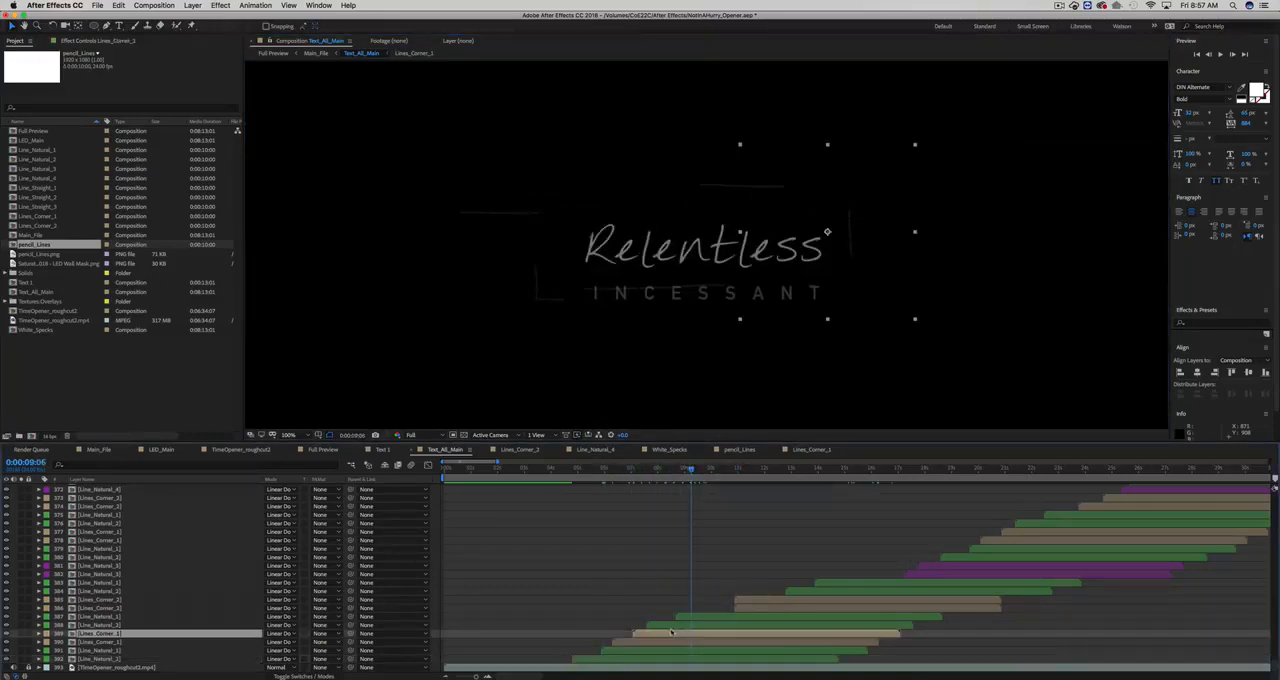
{"action": "left_click", "coordinate": [637, 658]}
{"action": "left_click", "coordinate": [651, 641]}
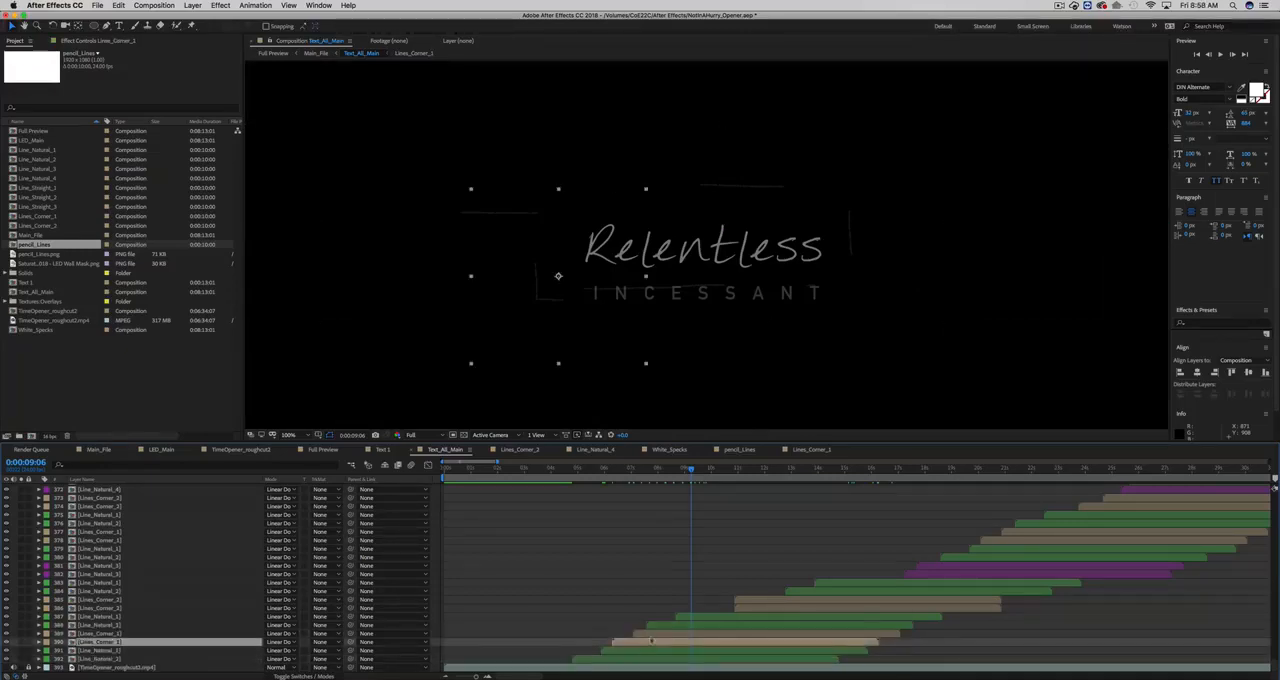
{"action": "mouse_move", "coordinate": [692, 470]}
{"action": "left_mouse_down"}
{"action": "mouse_move", "coordinate": [647, 470]}
{"action": "mouse_move", "coordinate": [703, 470]}
{"action": "mouse_move", "coordinate": [692, 470]}
{"action": "left_mouse_up"}
{"action": "left_click", "coordinate": [575, 330]}
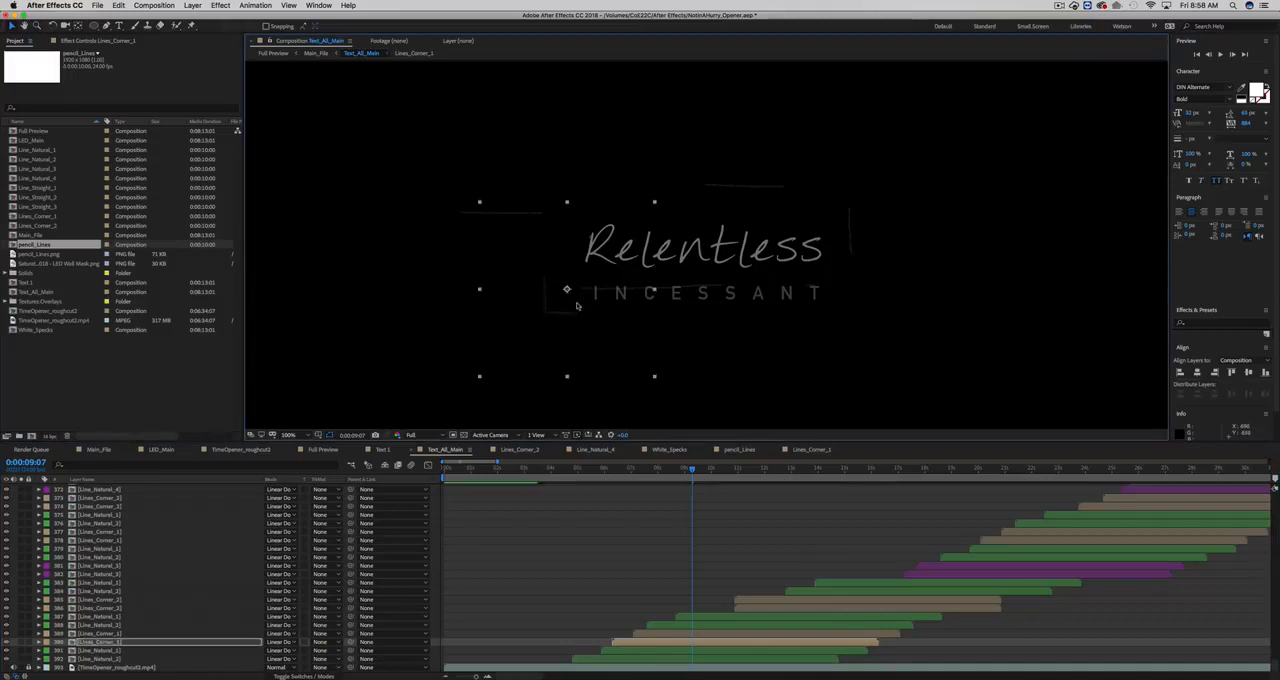
{"action": "key", "text": "super+z"}
- Scrub through the titles to "HAVE ENOUGH" at 0:00:28:19 and examine how the line layers are staggered across the timeline
{"action": "left_click_drag", "start_coordinate": [692, 470], "coordinate": [1135, 474]}
{"action": "key", "text": "space"}
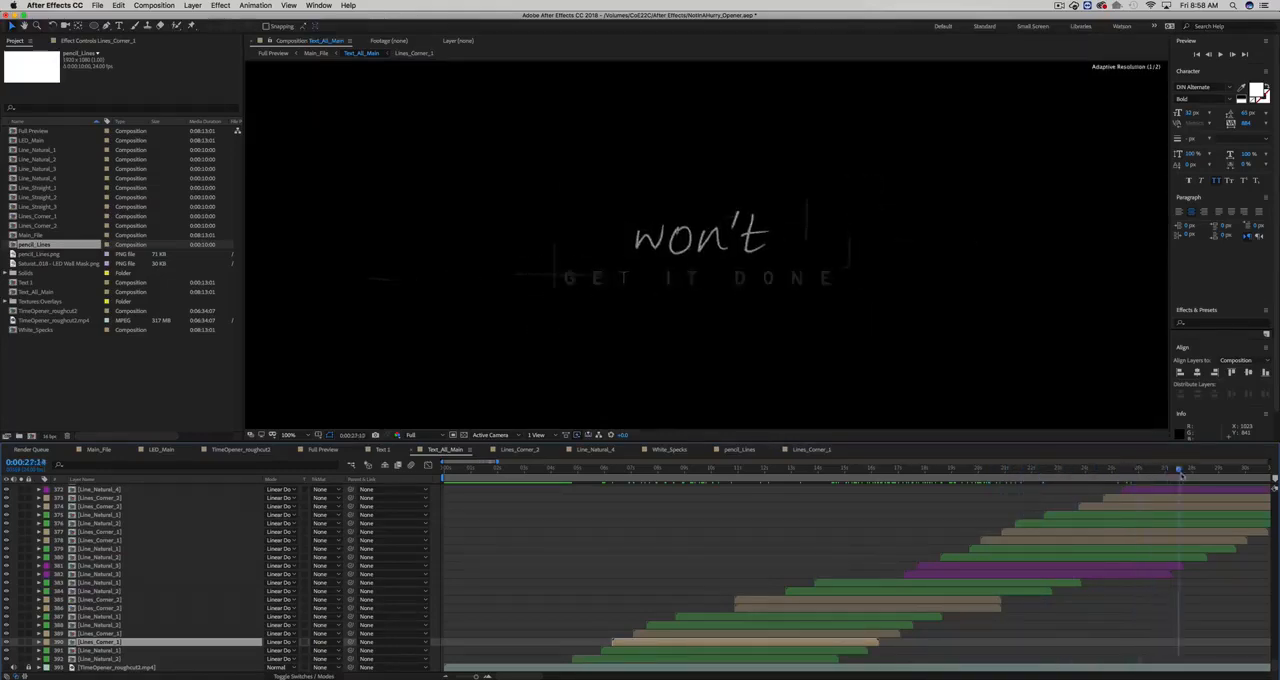
{"action": "scroll", "coordinate": [966, 559], "scroll_direction": "up", "scroll_amount": 2}
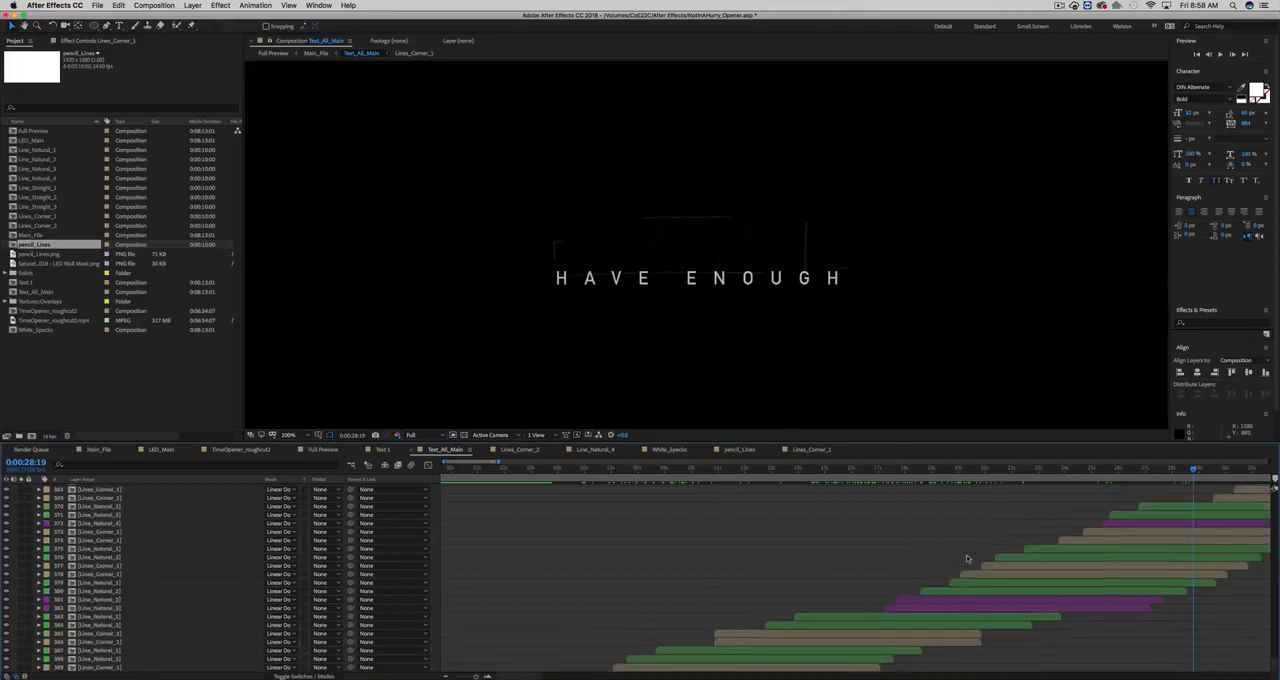
{"action": "scroll", "coordinate": [967, 556], "scroll_direction": "right", "scroll_amount": 2}
{"action": "key", "text": "minus"}
{"action": "scroll", "coordinate": [920, 551], "scroll_direction": "down", "scroll_amount": 10}
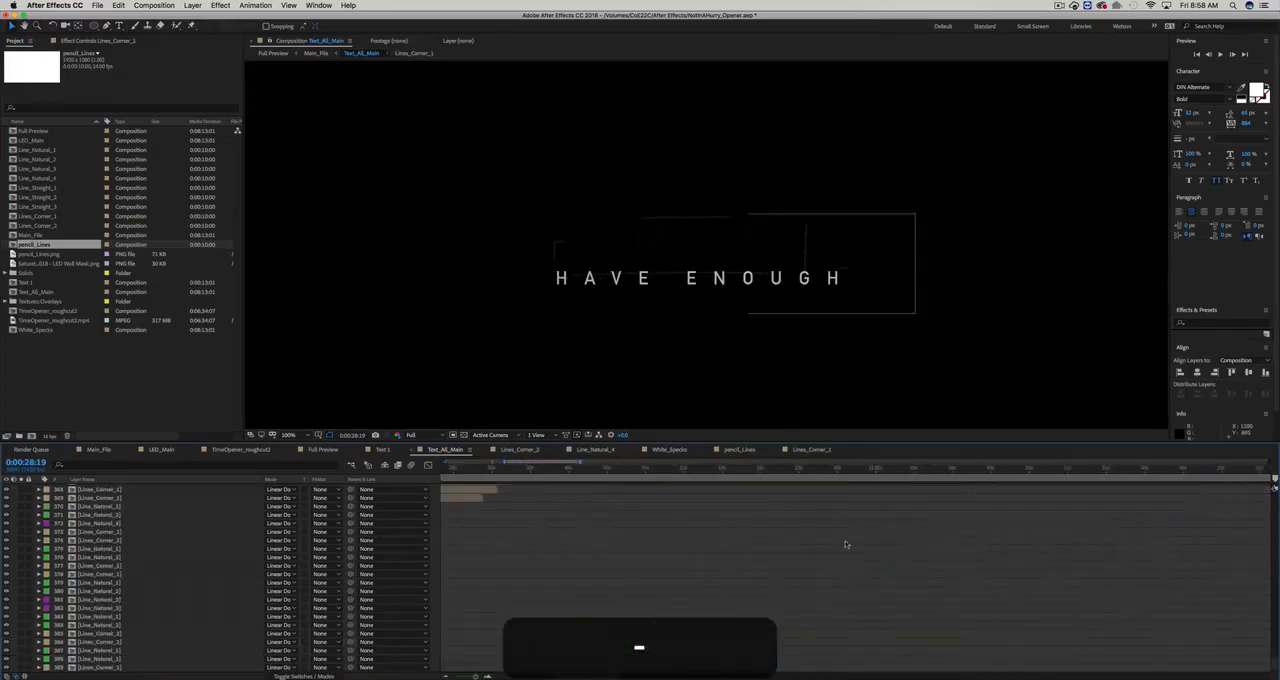
{"action": "scroll", "coordinate": [618, 518], "scroll_direction": "up", "scroll_amount": 12}
{"action": "scroll", "coordinate": [772, 533], "scroll_direction": "right", "scroll_amount": 1}
{"action": "scroll", "coordinate": [772, 533], "scroll_direction": "up", "scroll_amount": 5}
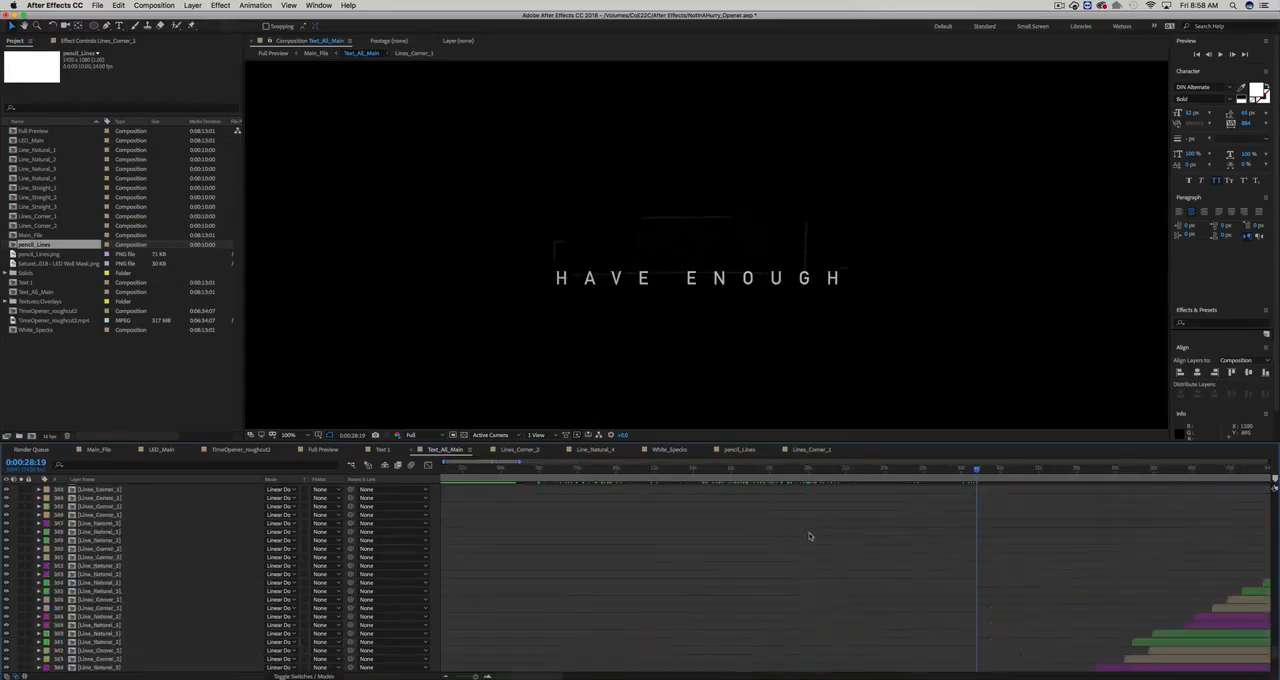
- Examine how the staggered line layers run across the Text_All_Main timeline, ending at the layers just after the "HAVE ENOUGH" title
{"action": "key", "text": "minus"}
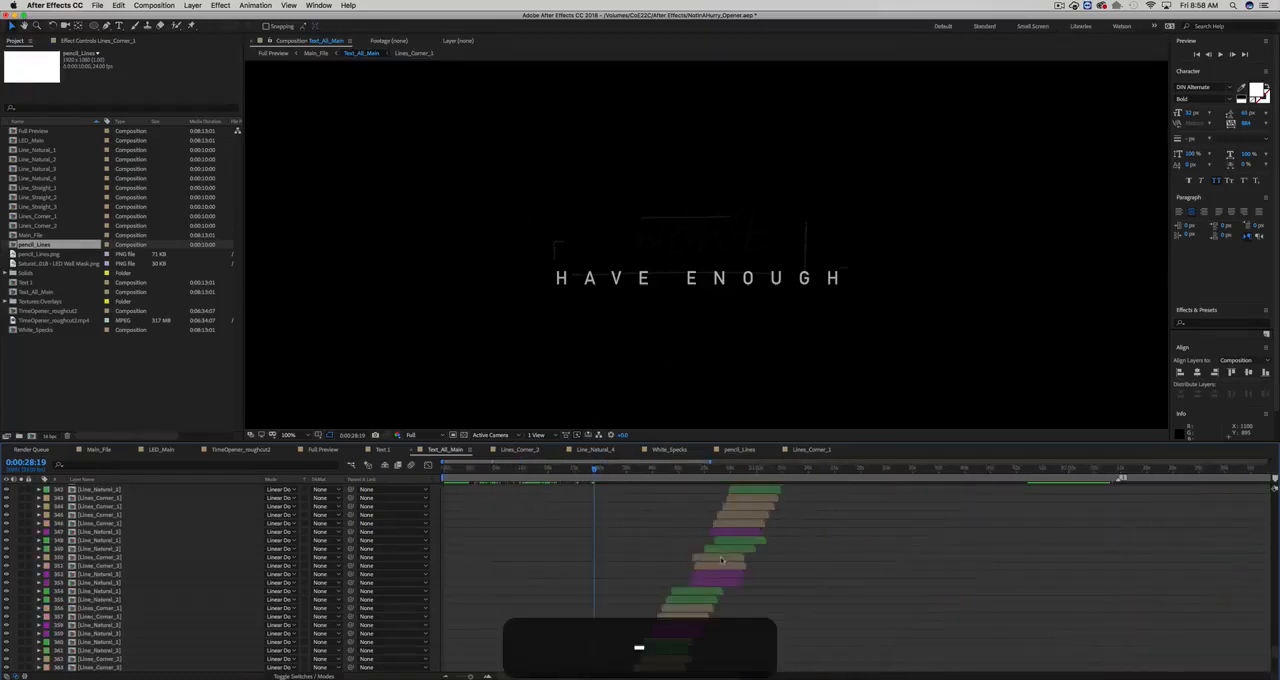
{"action": "scroll", "coordinate": [721, 560], "scroll_direction": "down", "scroll_amount": 8}
{"action": "scroll", "coordinate": [720, 561], "scroll_direction": "right", "scroll_amount": 1}
{"action": "scroll", "coordinate": [720, 561], "scroll_direction": "up", "scroll_amount": 12}
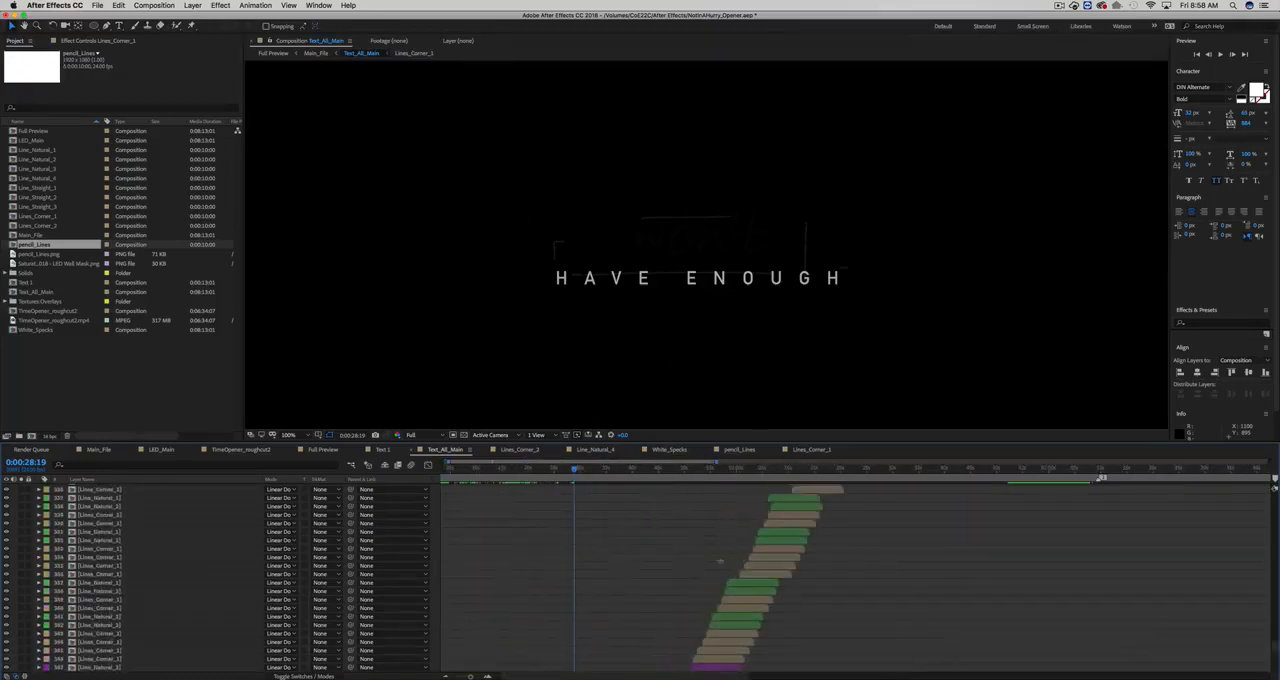
{"action": "scroll", "coordinate": [720, 562], "scroll_direction": "up", "scroll_amount": 8}
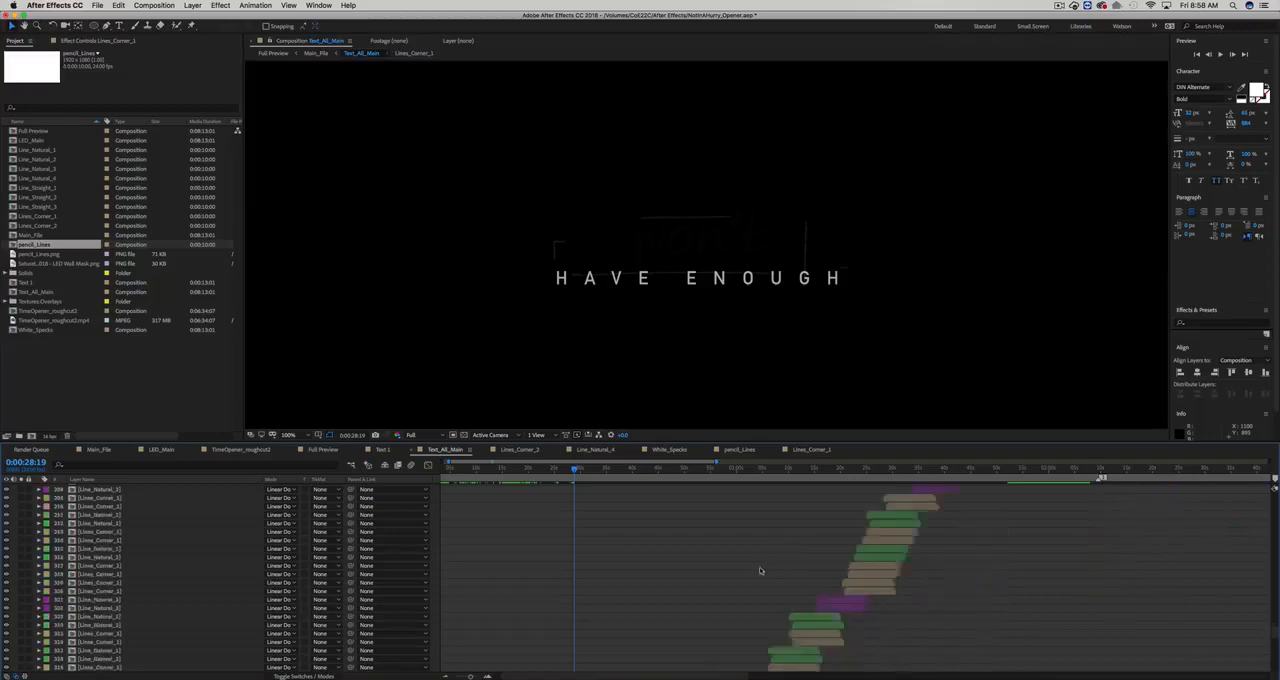
{"action": "scroll", "coordinate": [760, 571], "scroll_direction": "down", "scroll_amount": 3}
{"action": "scroll", "coordinate": [640, 612], "scroll_direction": "down", "scroll_amount": 3}
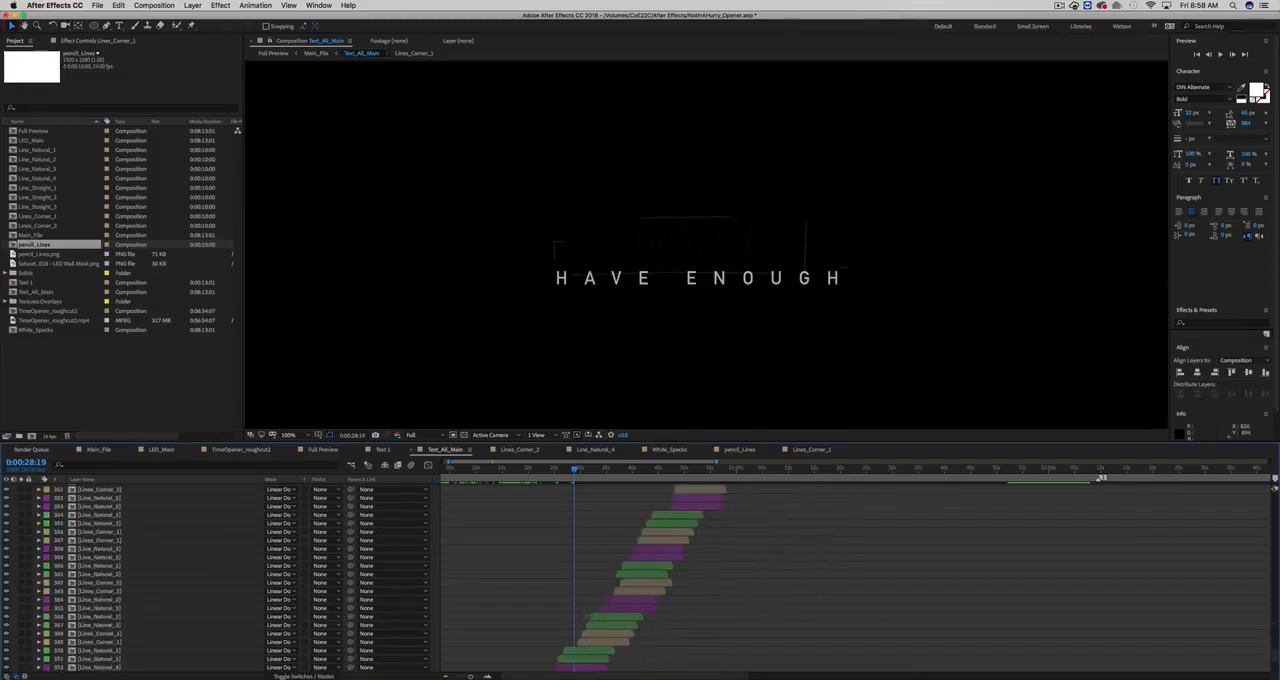
- Duplicate the staggered line layers 355 to 369, try moving the copies further along the timeline, and preview them at 0:00:48:19
{"action": "left_click", "coordinate": [588, 646]}
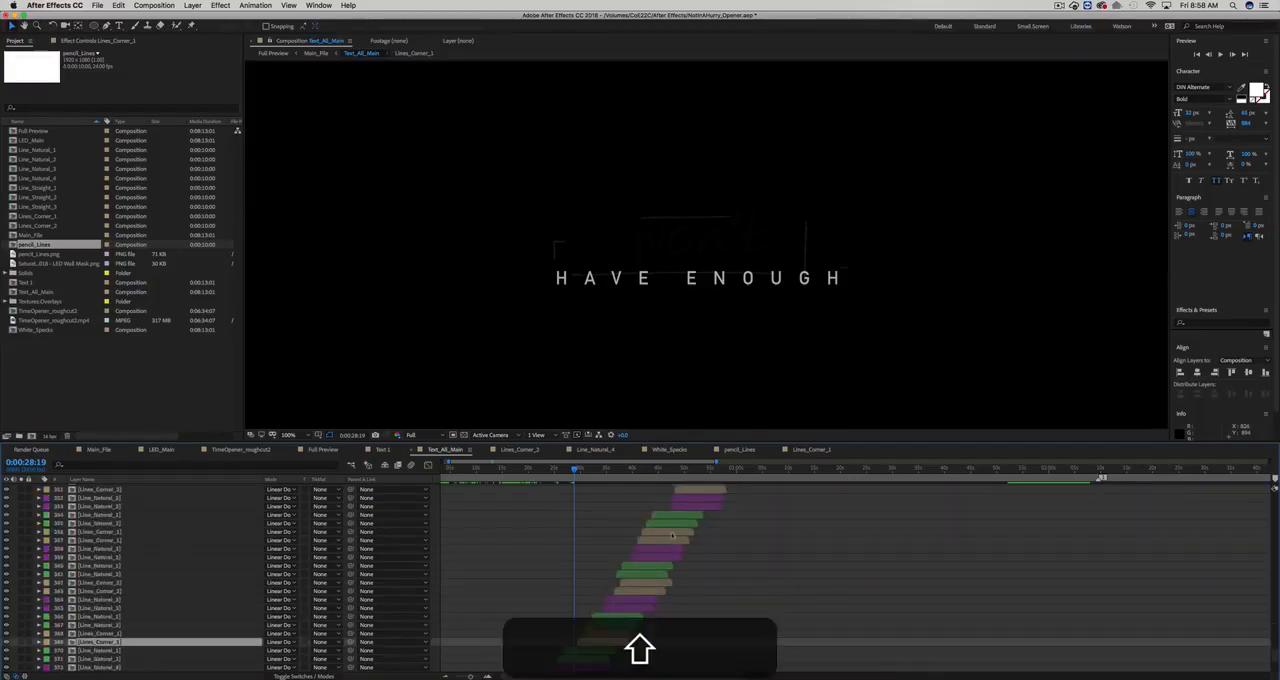
{"action": "left_click", "coordinate": [671, 524], "text": "shift"}
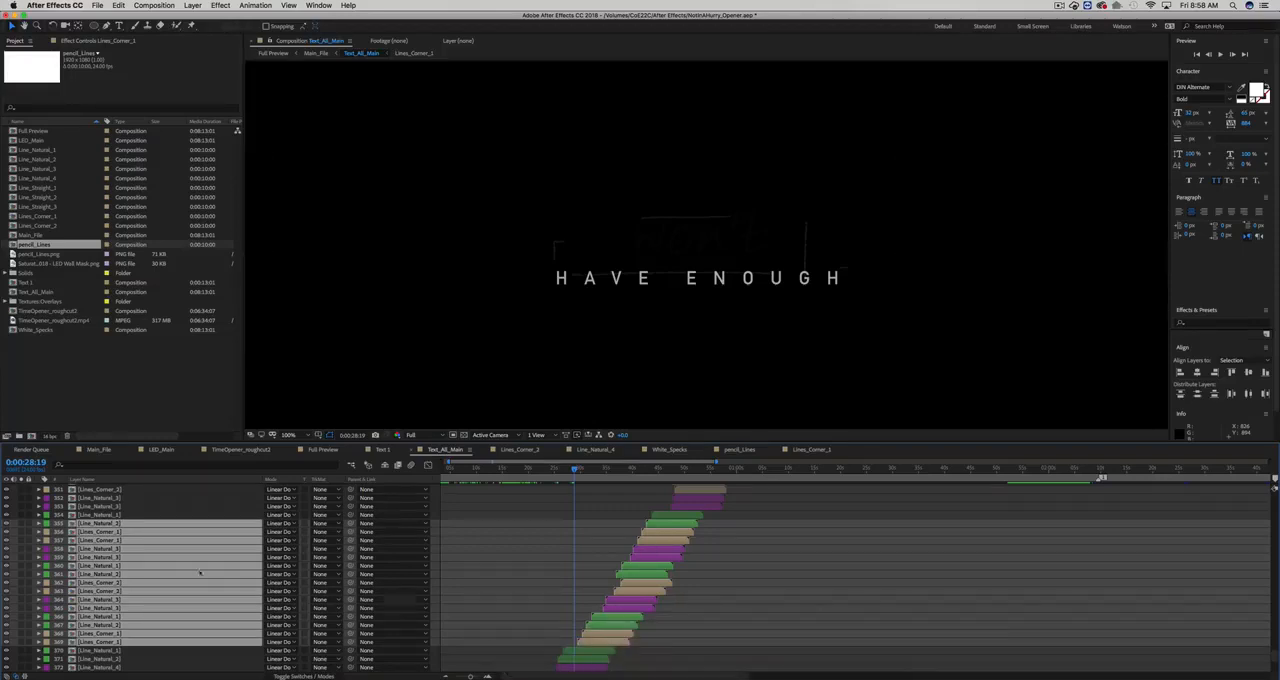
{"action": "key", "text": "super+d"}
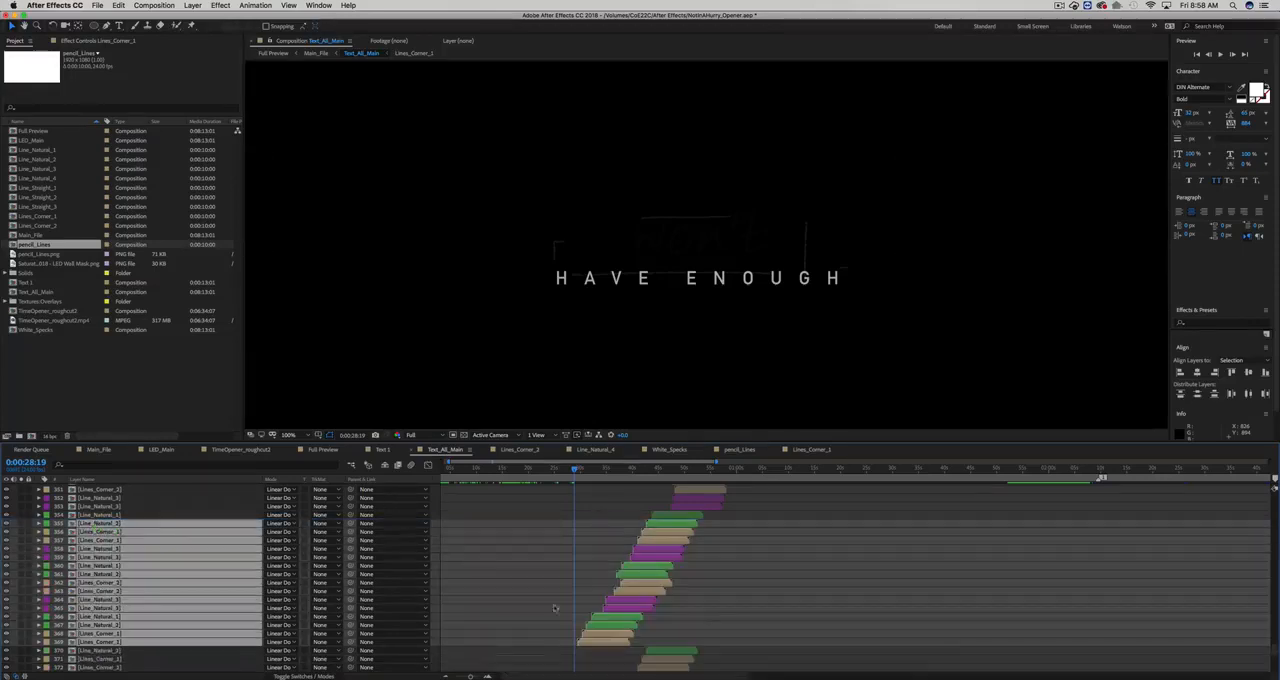
{"action": "left_click_drag", "start_coordinate": [607, 621], "coordinate": [677, 620]}
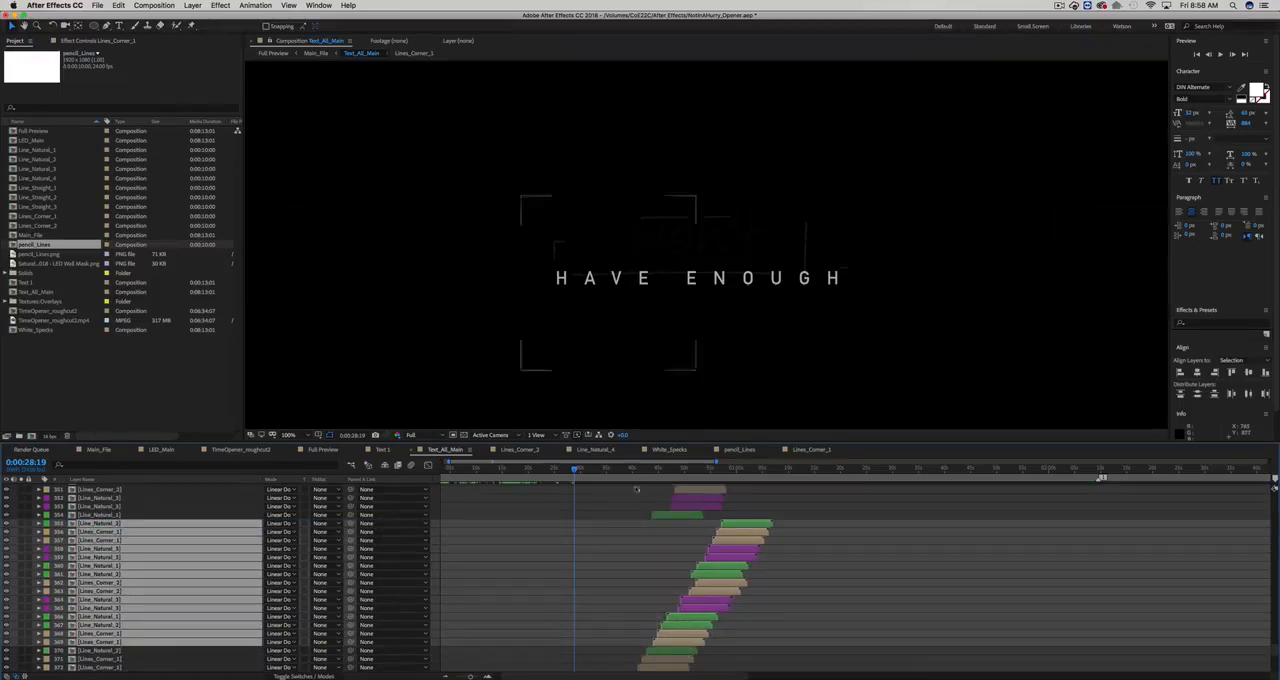
{"action": "left_click_drag", "start_coordinate": [684, 470], "coordinate": [678, 469]}
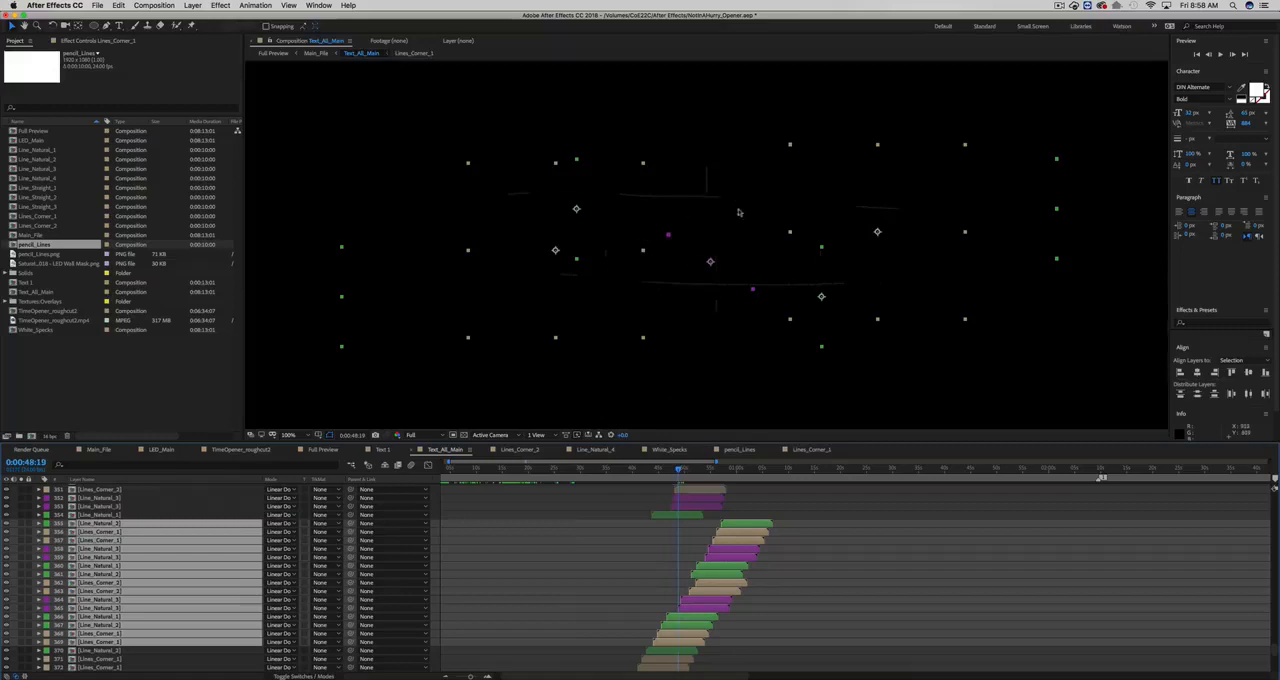
- Undo the move and the duplication of the line layers
{"action": "key", "text": "super+z"}
{"action": "key", "text": "super+z"}
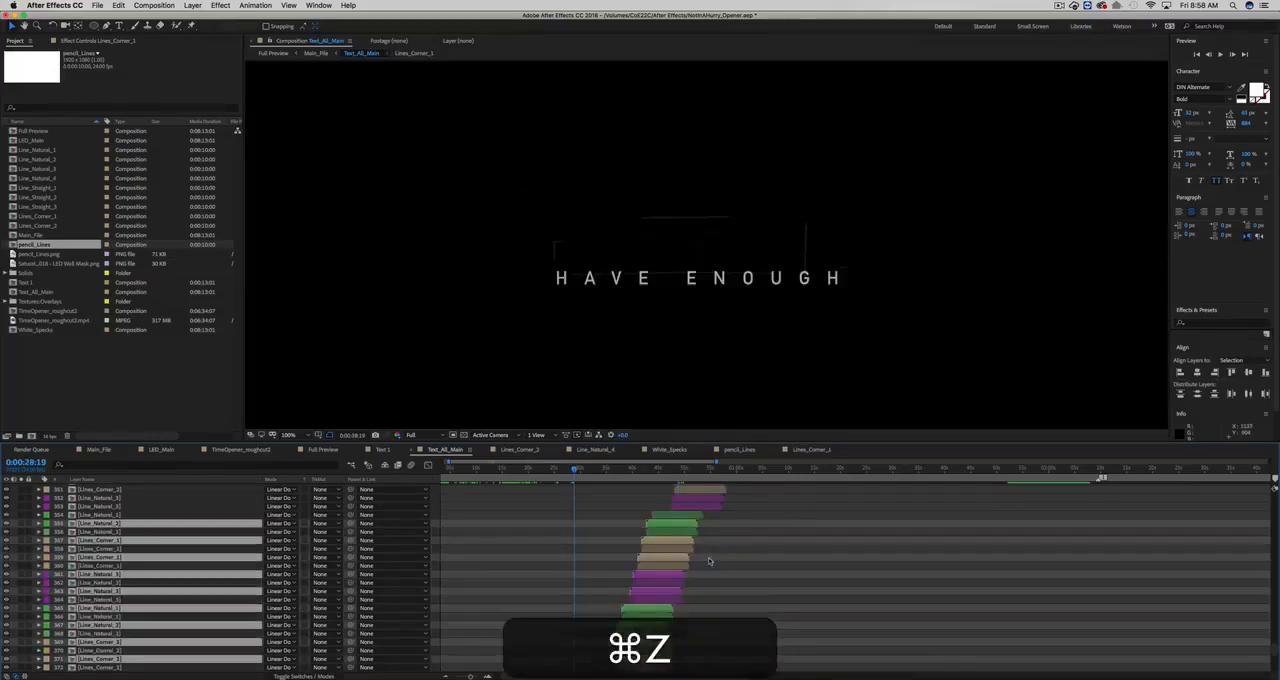
{"action": "key", "text": "super+z"}
{"action": "key", "text": "super+z"}
{"action": "key", "text": "super+z"}
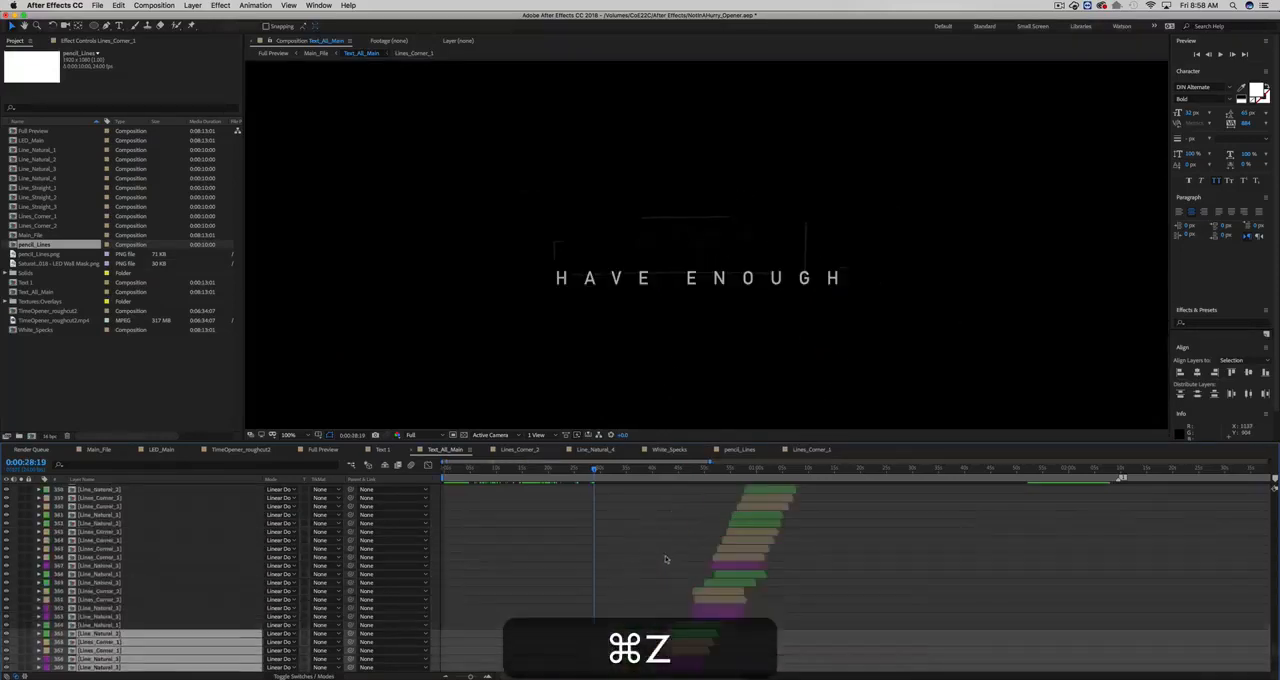
- Find the text layers above the line layers and scrub to the "don't want to rush ON AHEAD" title at 0:02:14:08
{"action": "scroll", "coordinate": [672, 557], "scroll_direction": "down", "scroll_amount": 2}
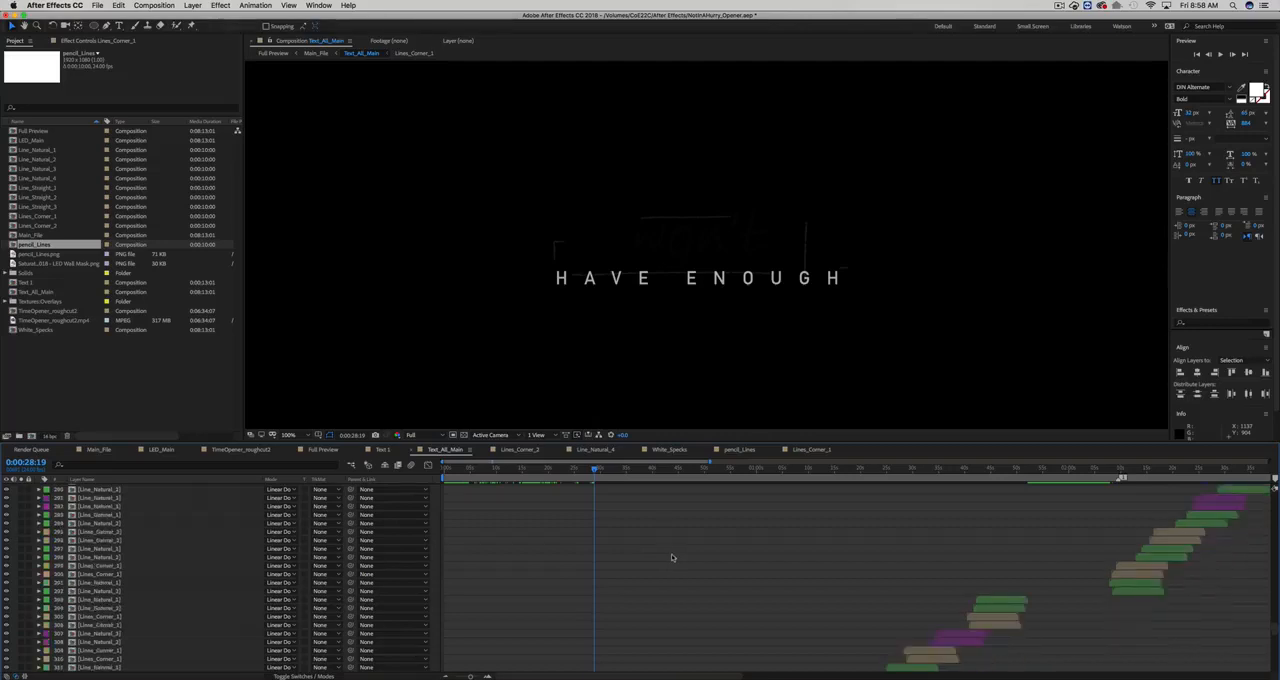
{"action": "scroll", "coordinate": [673, 557], "scroll_direction": "right", "scroll_amount": 3}
{"action": "scroll", "coordinate": [649, 495], "scroll_direction": "up", "scroll_amount": 8}
{"action": "scroll", "coordinate": [657, 525], "scroll_direction": "up", "scroll_amount": 20}
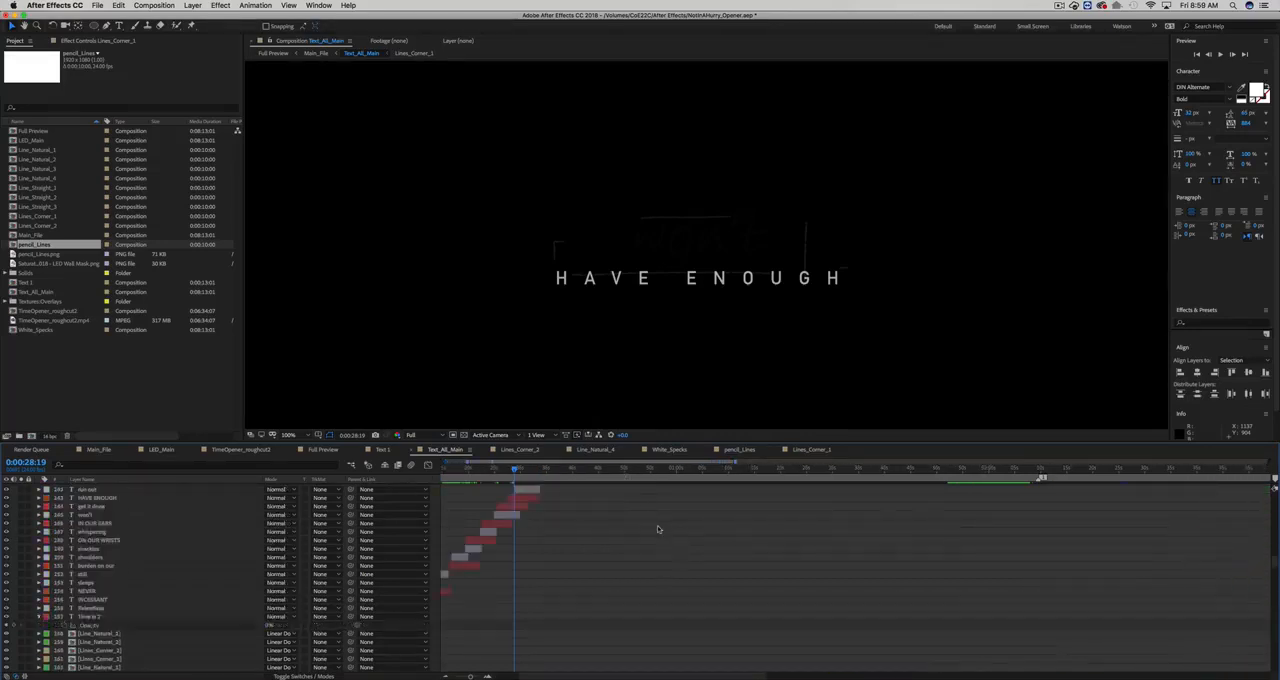
{"action": "left_click", "coordinate": [575, 470]}
{"action": "left_click_drag", "start_coordinate": [600, 474], "coordinate": [1063, 478]}
- Look through the text layers for the following titles and select the "you are speaking" layer ending the yellow group
{"action": "scroll", "coordinate": [1020, 532], "scroll_direction": "up", "scroll_amount": 5}
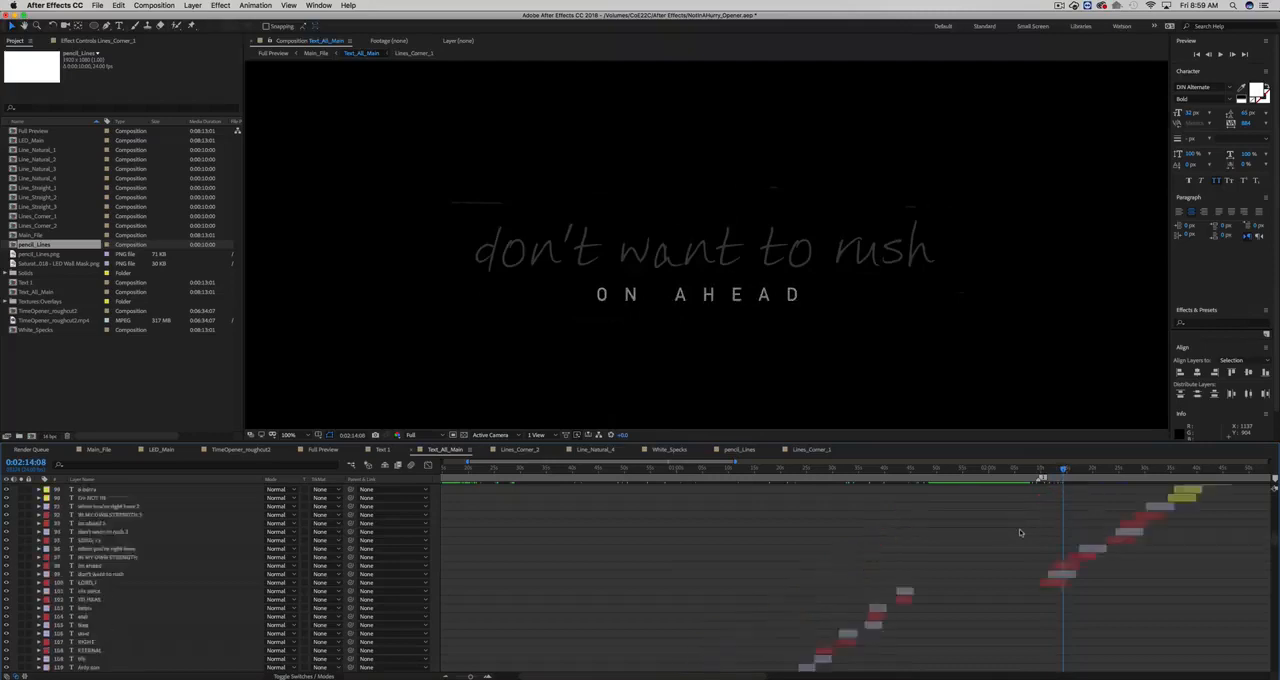
{"action": "scroll", "coordinate": [1020, 532], "scroll_direction": "up", "scroll_amount": 10}
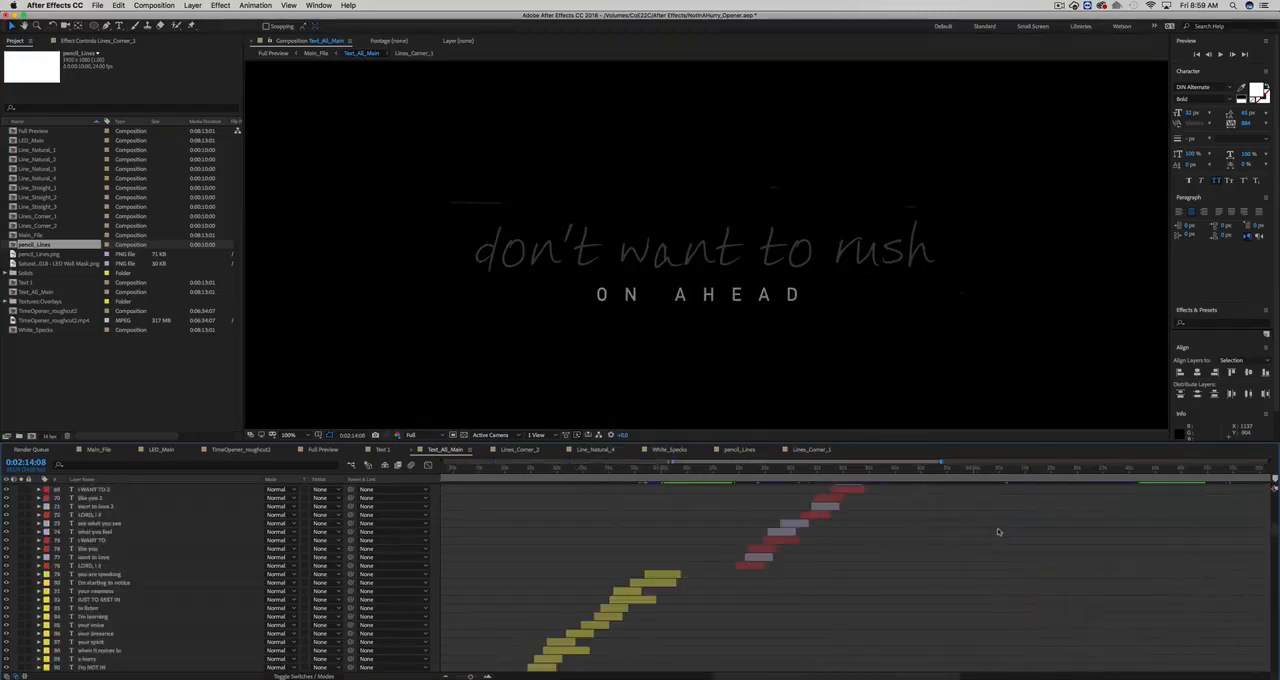
{"action": "scroll", "coordinate": [874, 526], "scroll_direction": "down", "scroll_amount": 5}
{"action": "left_click", "coordinate": [717, 550]}
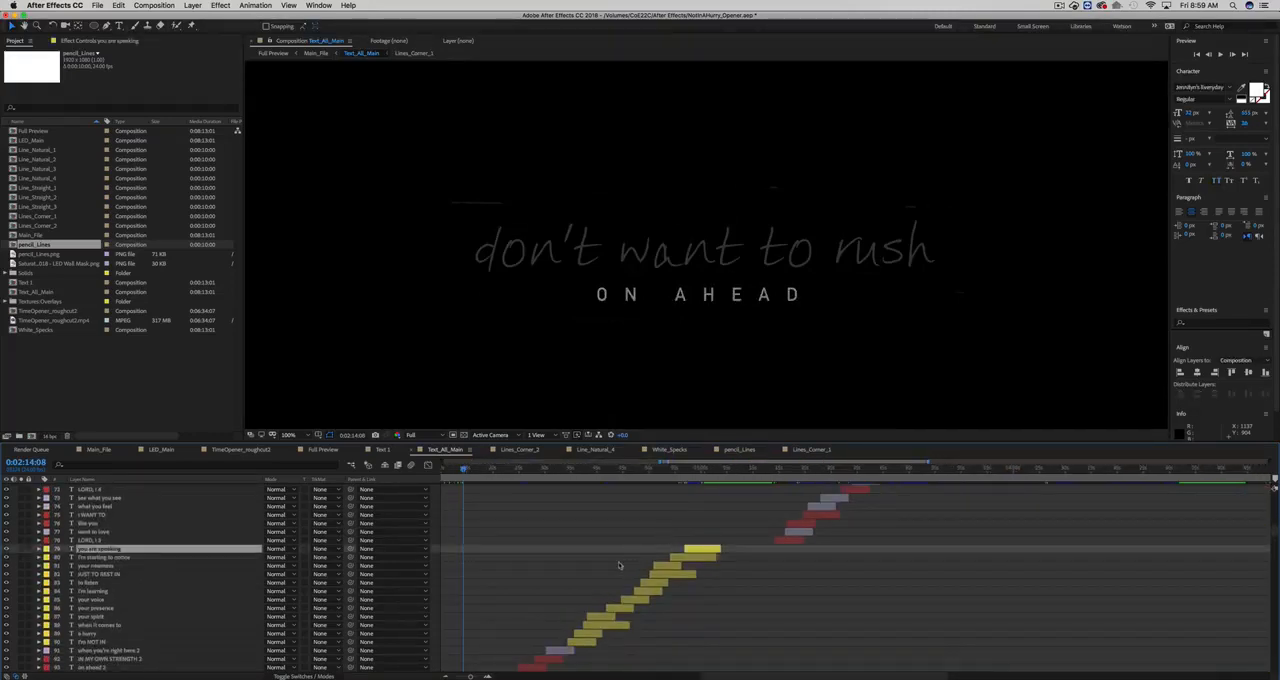
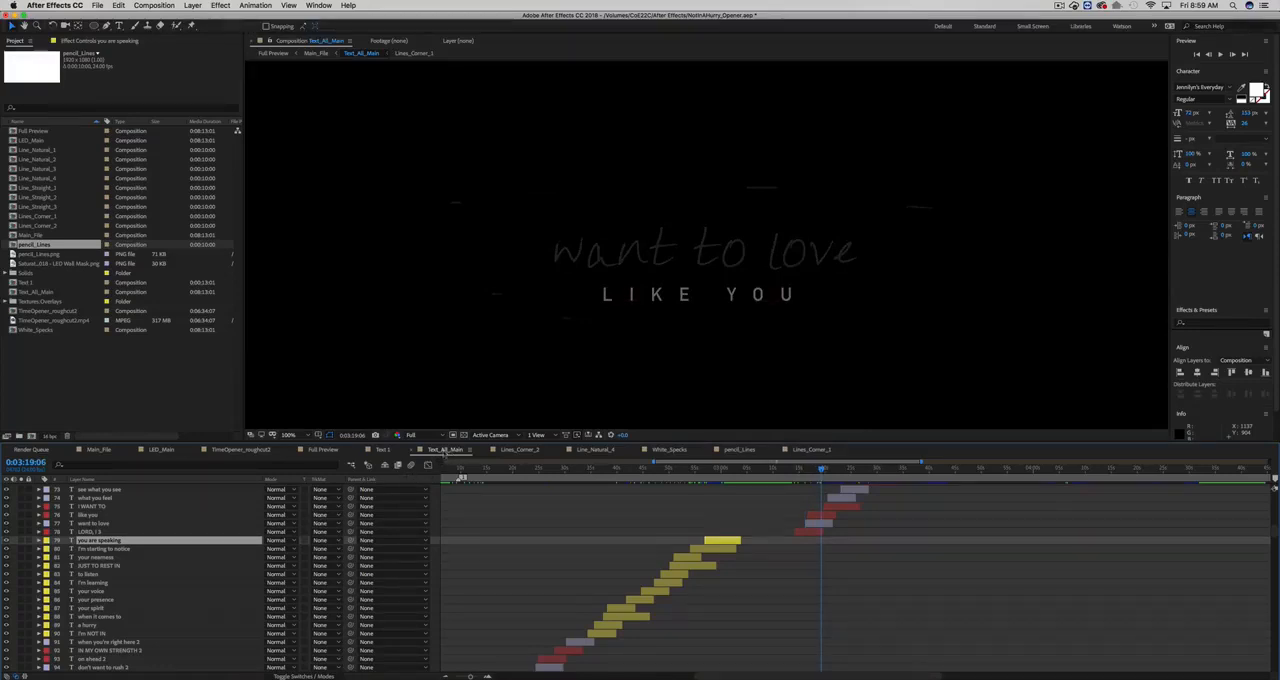
- Open the Main_File composition, fit its frame in view, and preview the opener from the start up to 0:01:19:20
{"action": "left_click", "coordinate": [102, 450]}
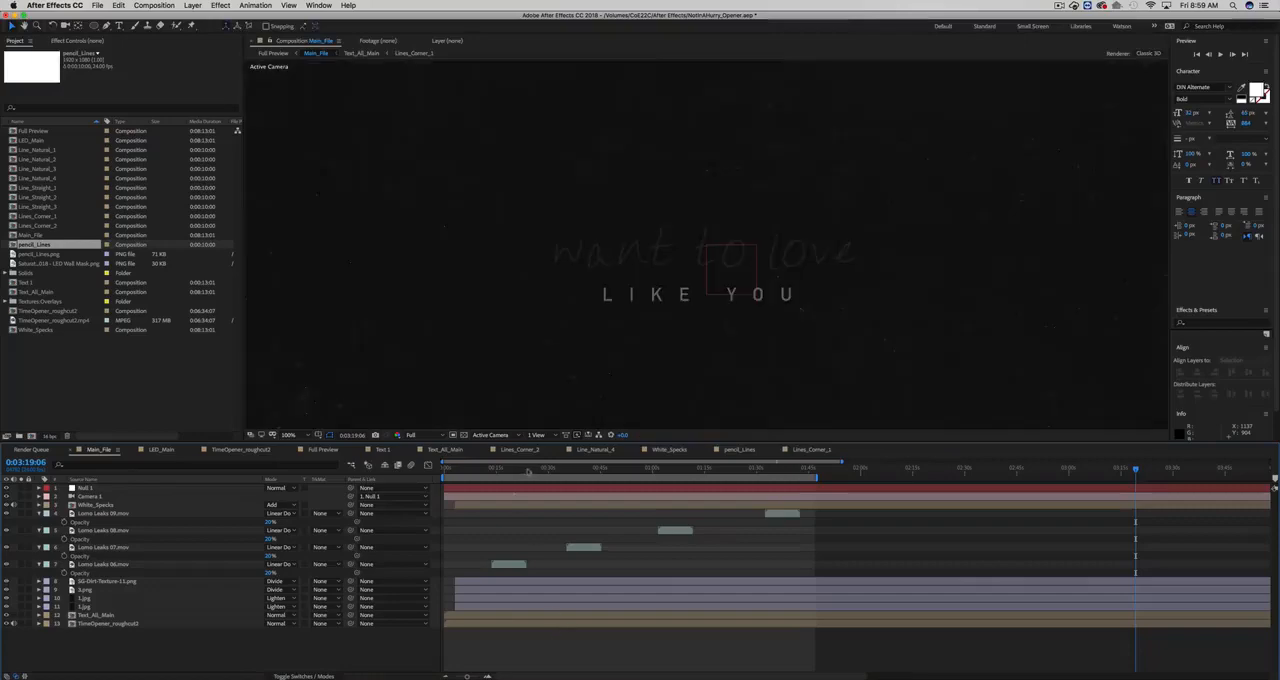
{"action": "left_click", "coordinate": [531, 468]}
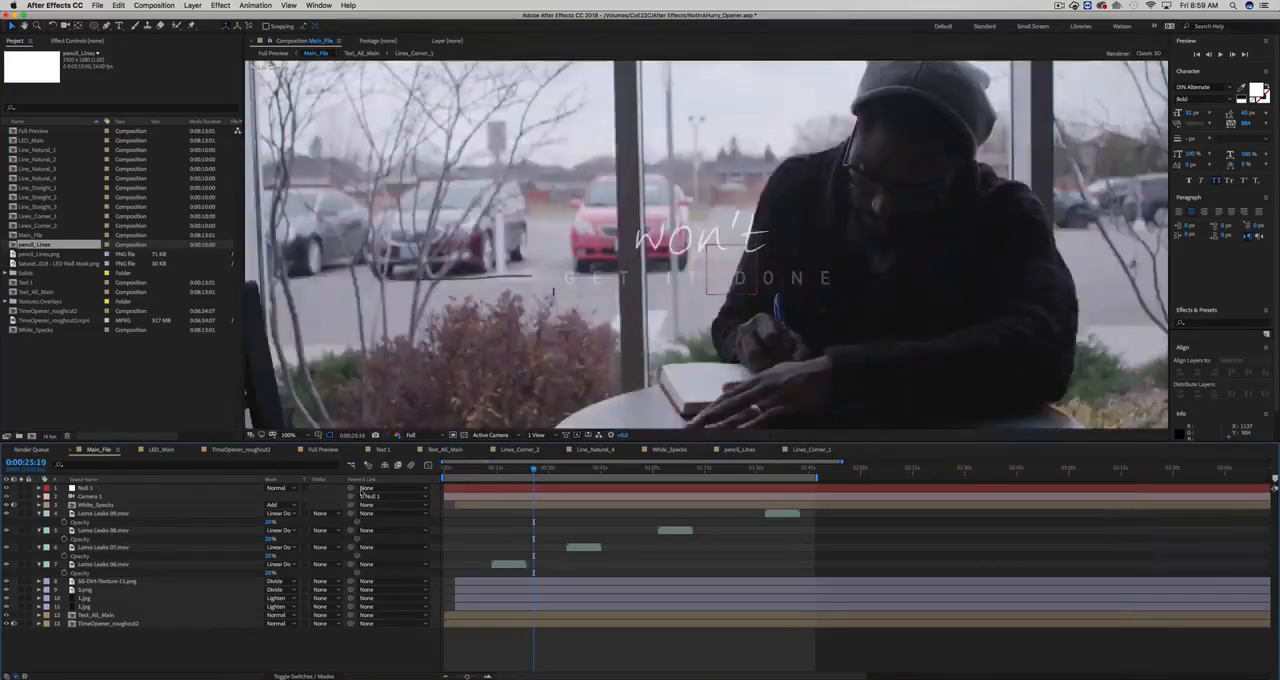
{"action": "scroll", "coordinate": [524, 422], "scroll_direction": "down", "scroll_amount": 1}
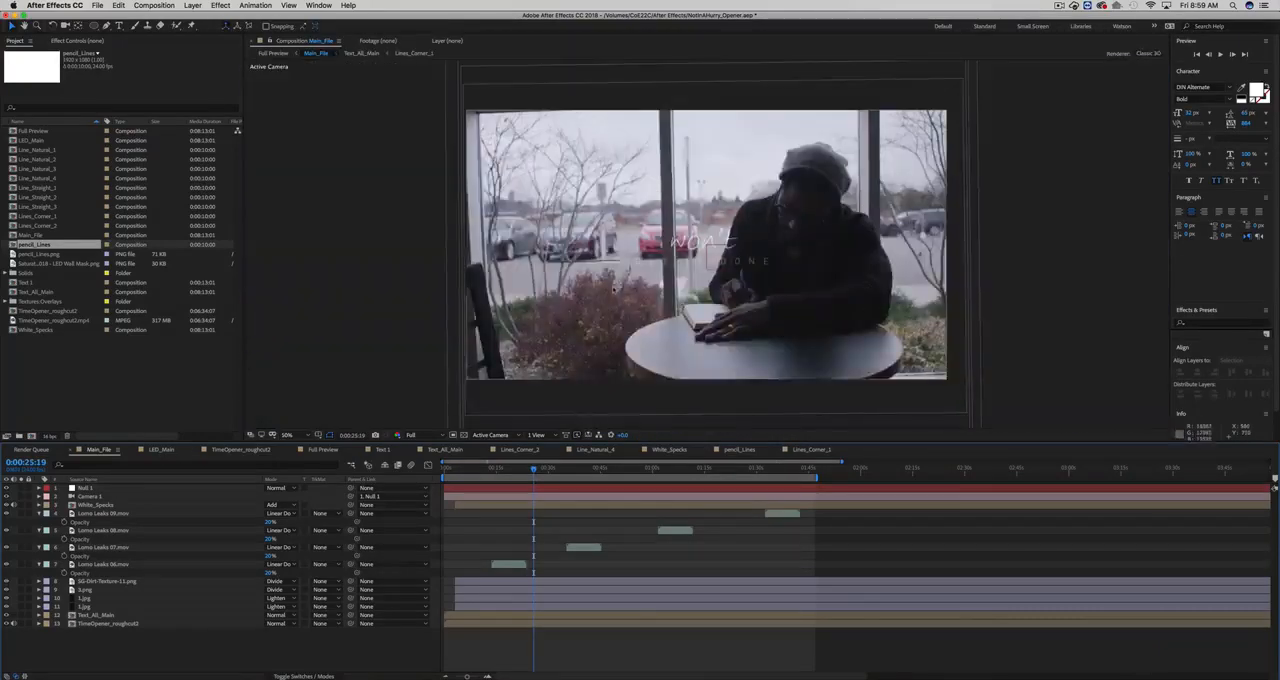
{"action": "left_click", "coordinate": [447, 470]}
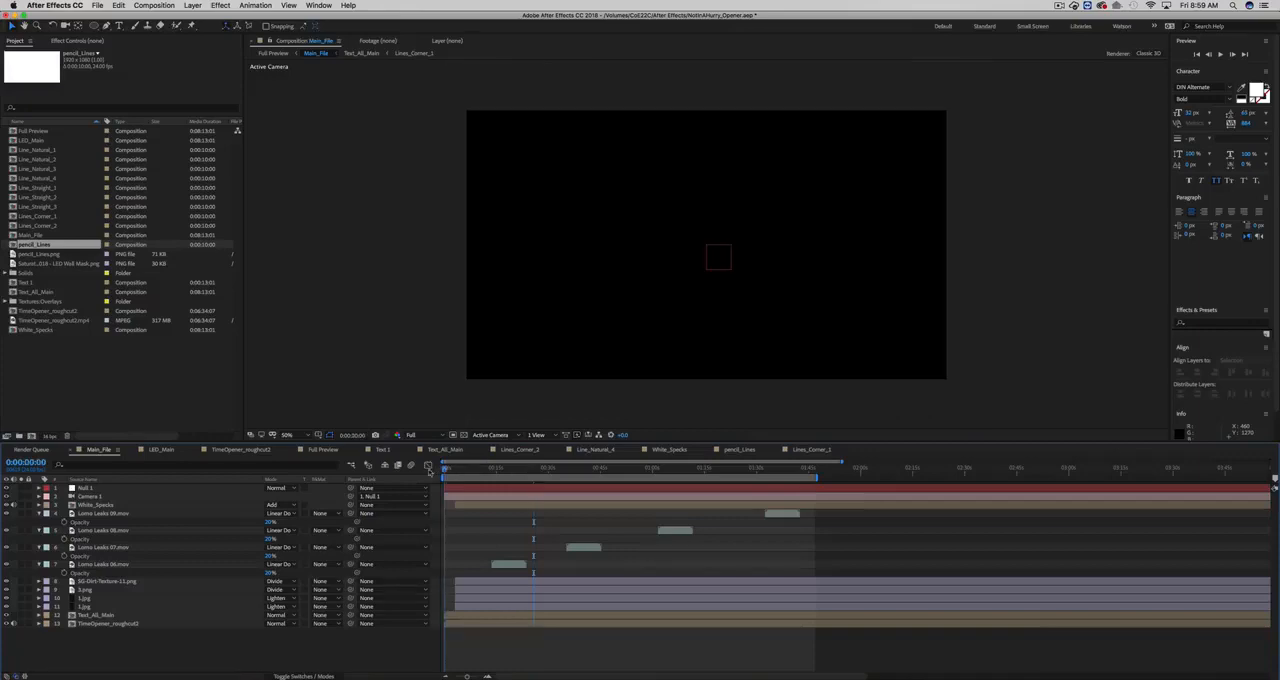
{"action": "key", "text": "space"}
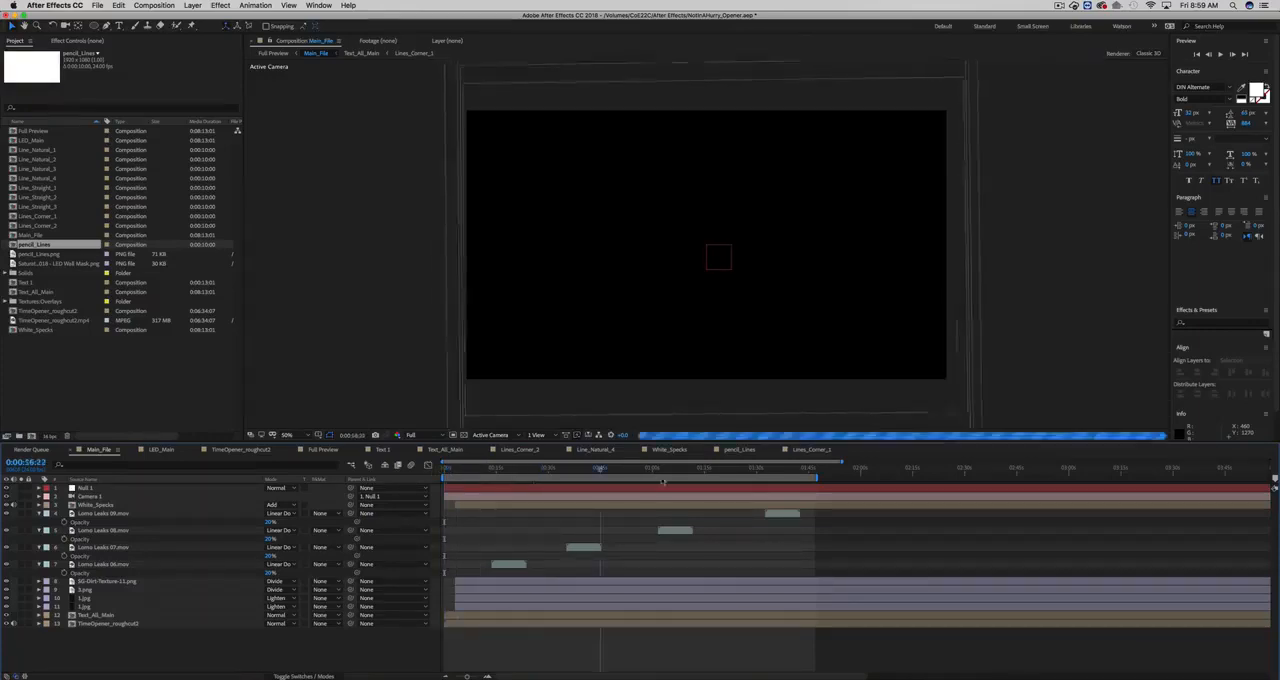
{"action": "key", "text": "space"}
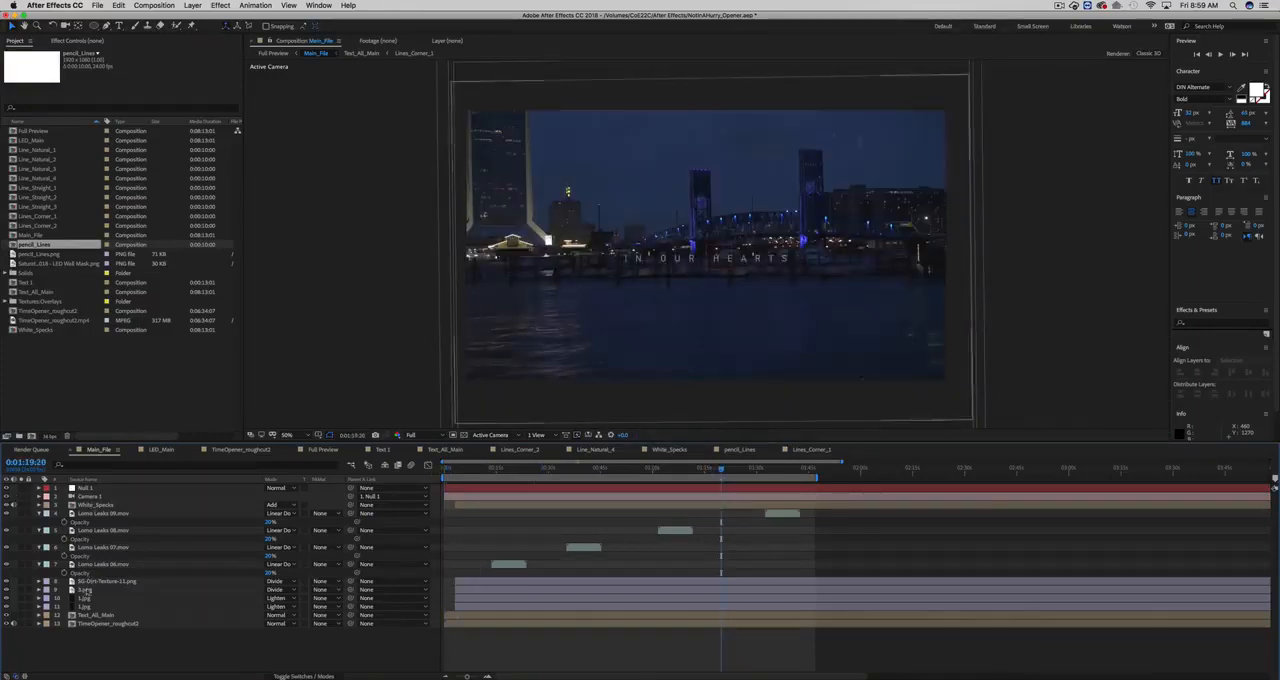
- Scrub Main_File to 0:00:18:18 and inspect its Text_All_Main, lower 1.jpg texture and Null 1 layers
{"action": "left_click", "coordinate": [153, 614]}
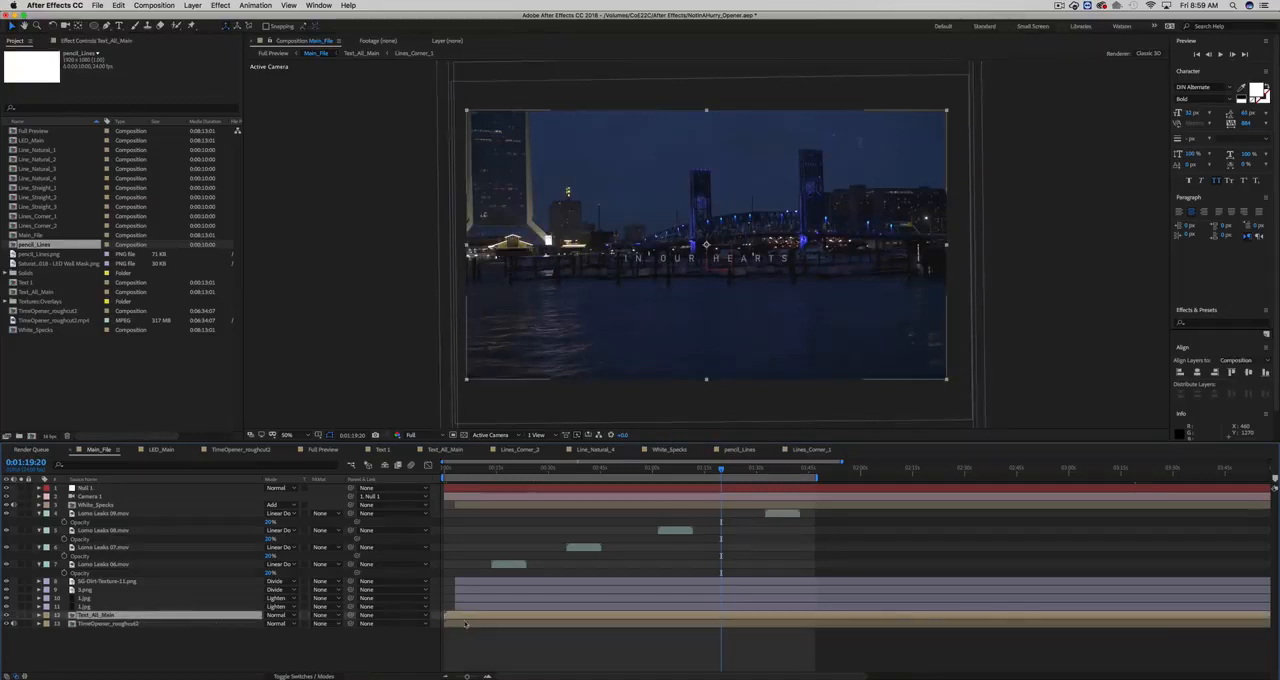
{"action": "left_click", "coordinate": [555, 468]}
{"action": "mouse_move", "coordinate": [520, 473]}
{"action": "left_mouse_down"}
{"action": "mouse_move", "coordinate": [492, 474]}
{"action": "mouse_move", "coordinate": [509, 474]}
{"action": "left_mouse_up"}
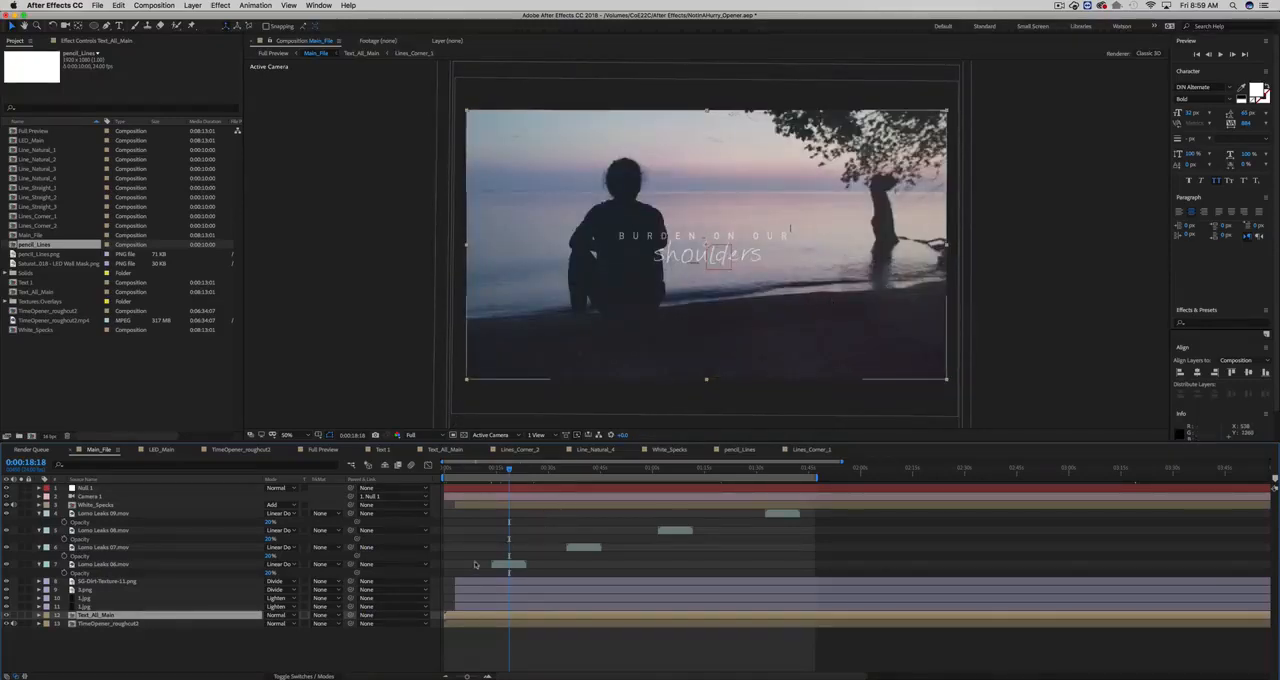
{"action": "left_click", "coordinate": [86, 606]}
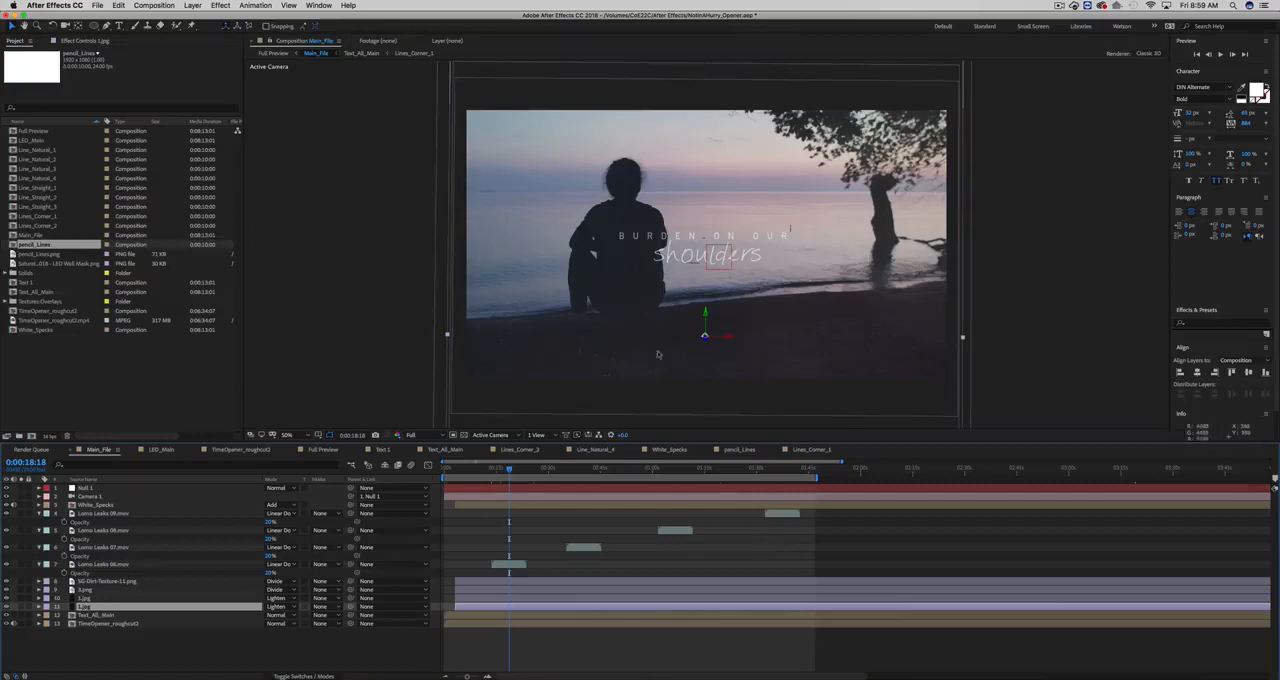
{"action": "left_click", "coordinate": [481, 490]}
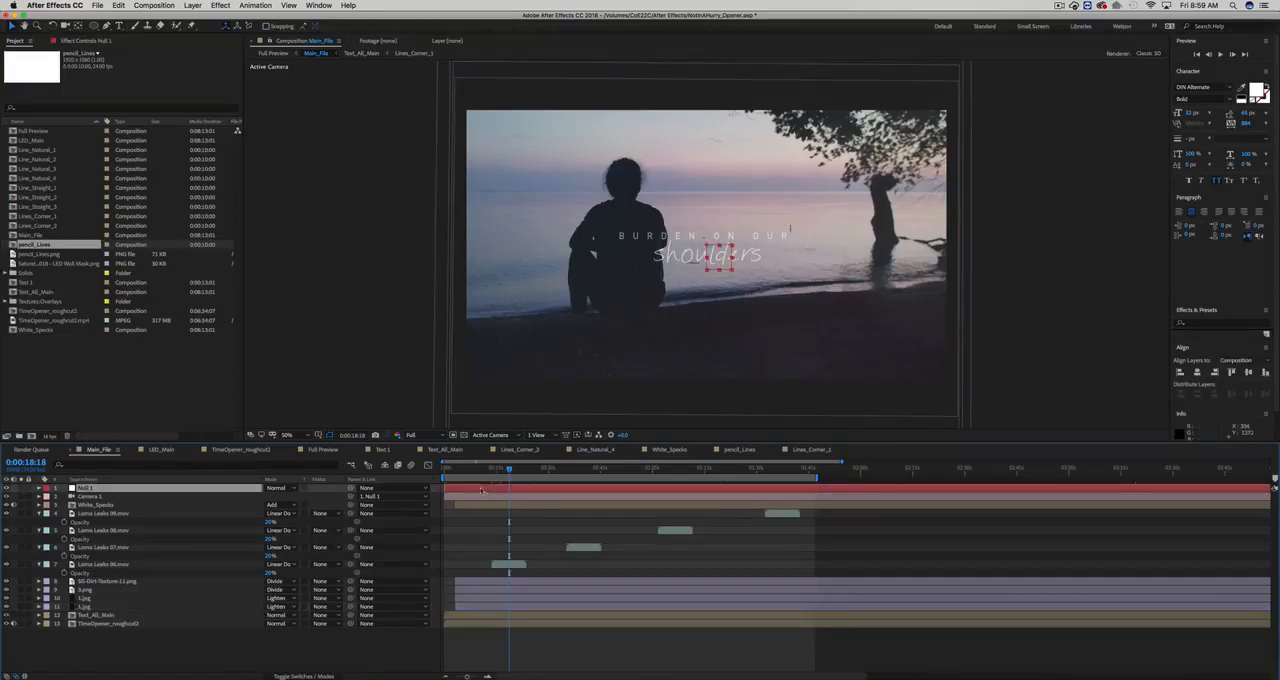
{"action": "left_click", "coordinate": [481, 556]}
{"action": "left_click", "coordinate": [77, 407]}
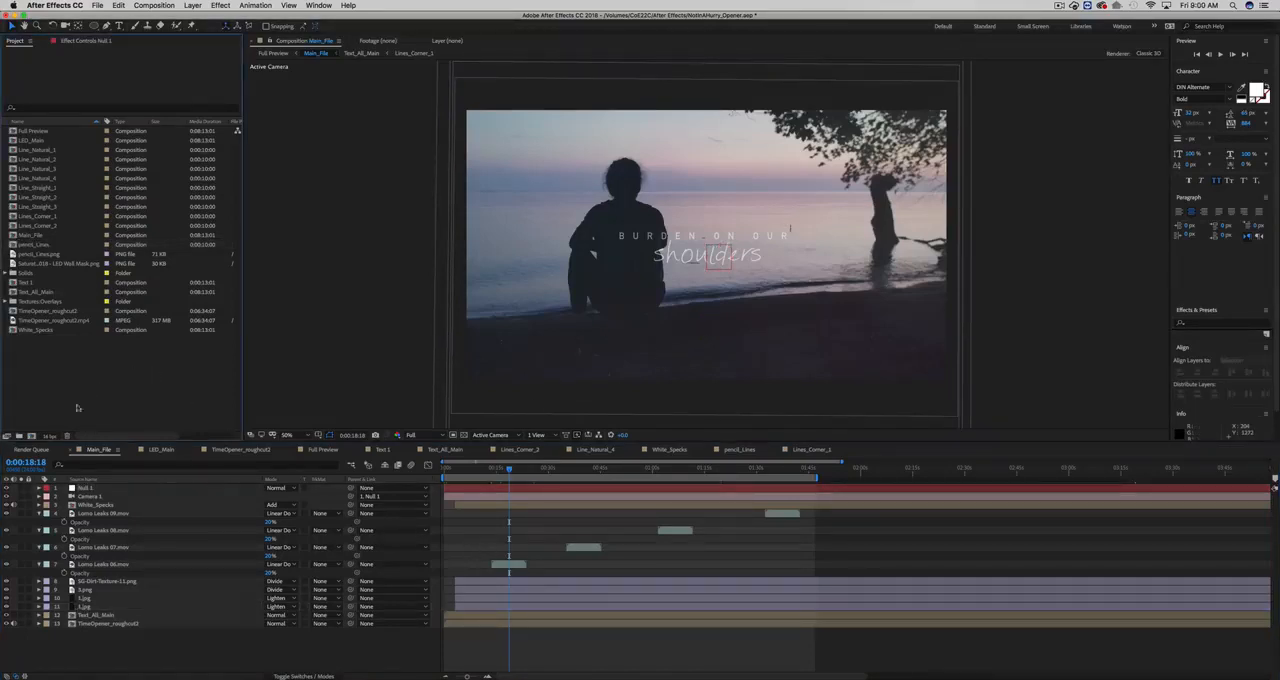
{"action": "left_click", "coordinate": [31, 437]}
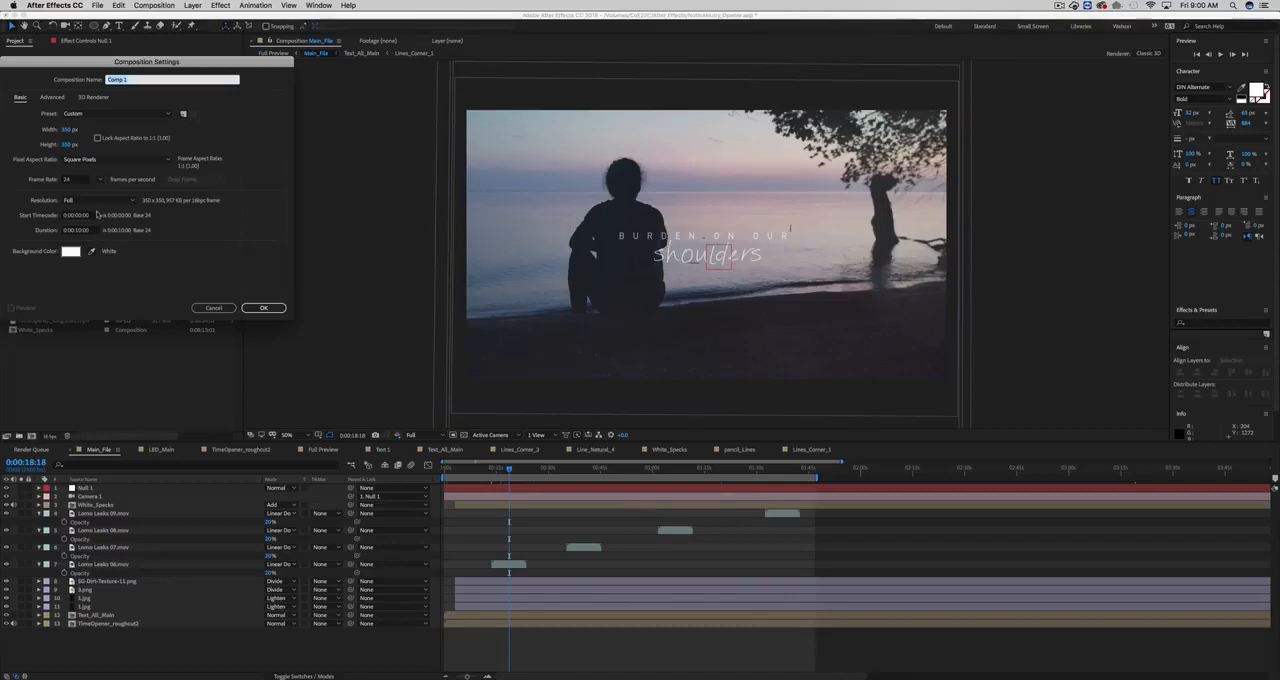
{"action": "left_click", "coordinate": [67, 129]}
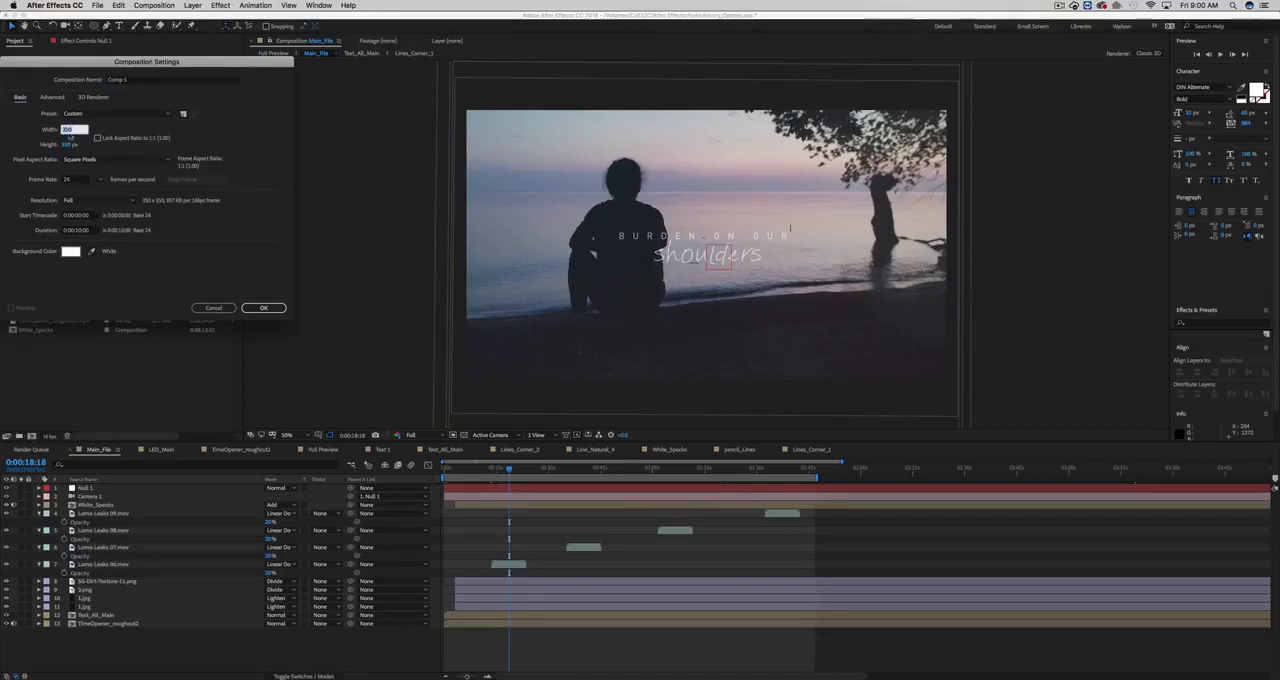
{"action": "type", "text": "1920"}
{"action": "key", "text": "Tab"}
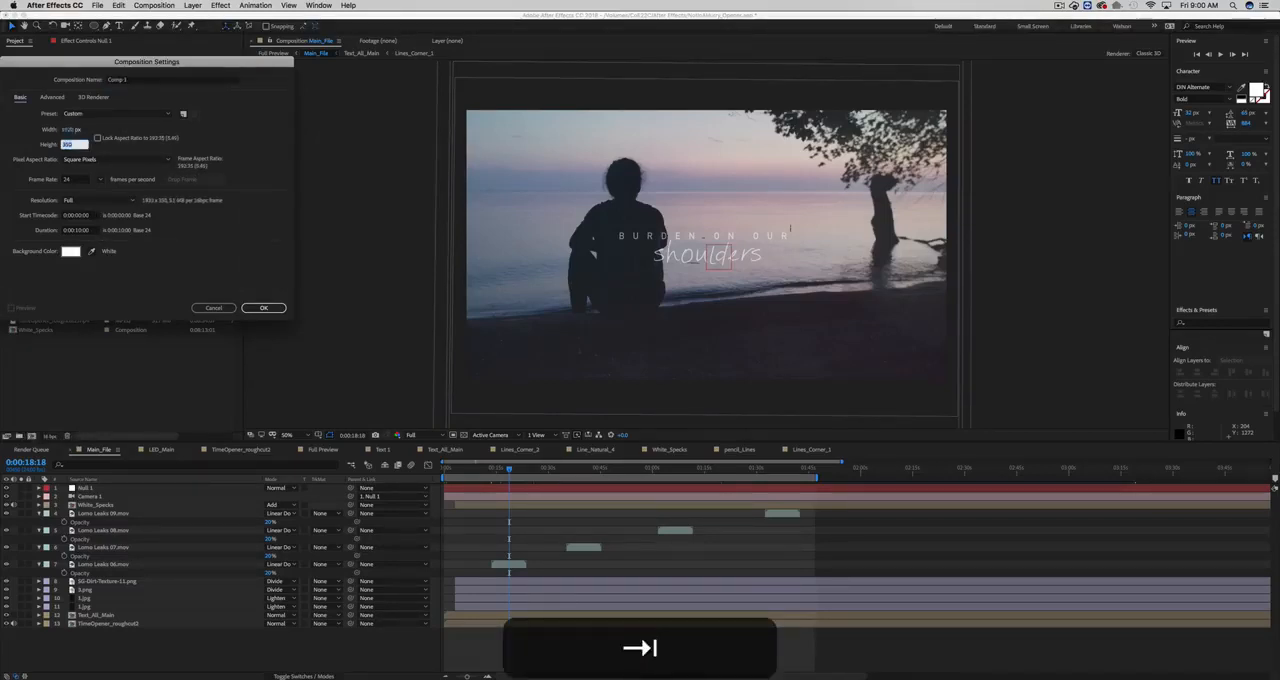
{"action": "type", "text": "1080"}
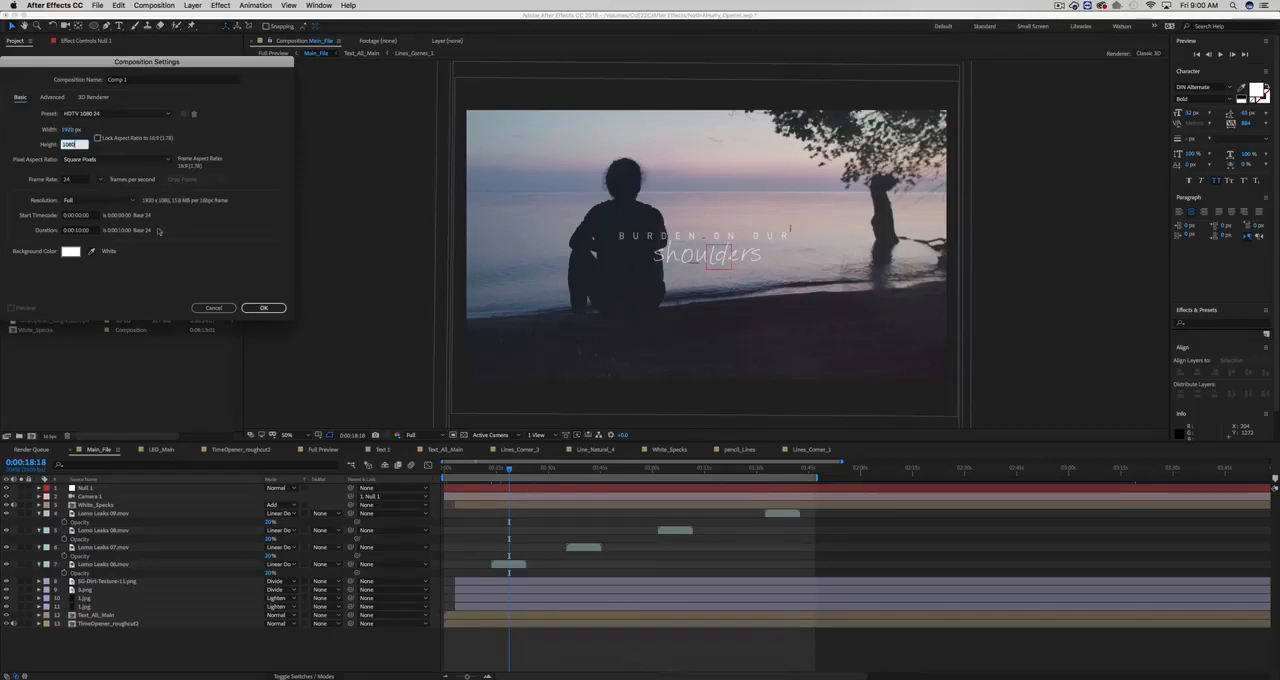
{"action": "left_click", "coordinate": [212, 309]}
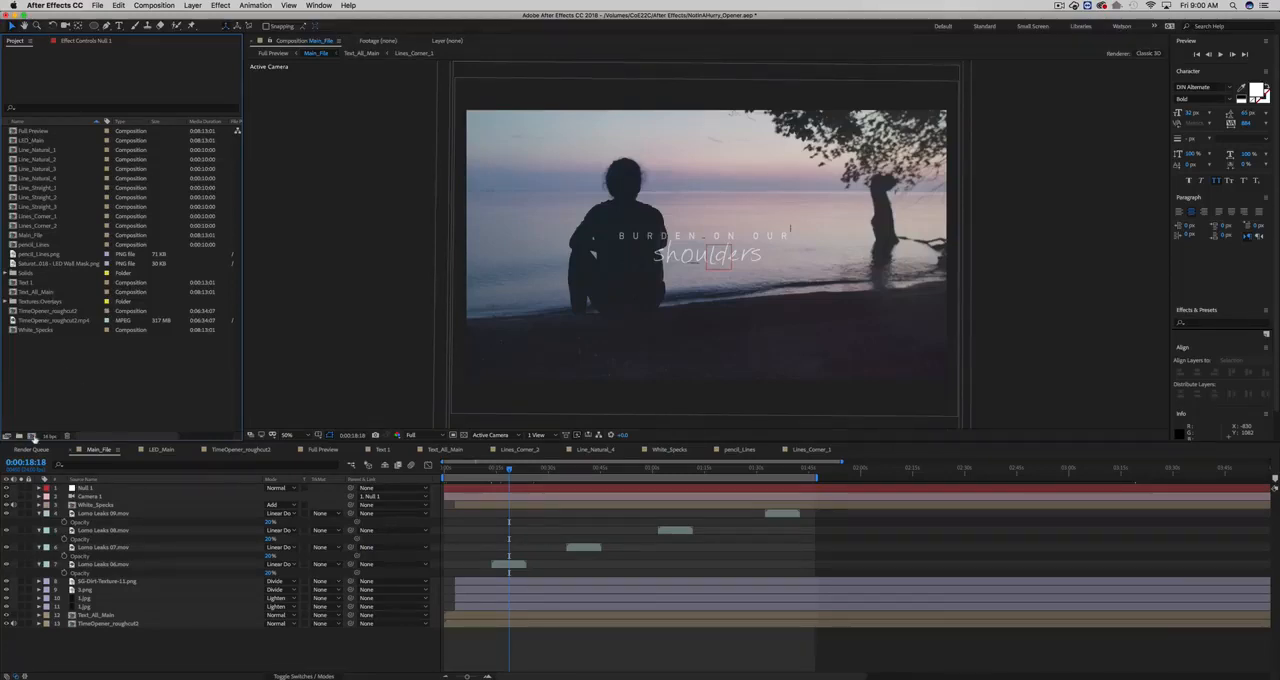
- Create a new composition 1920 px wide and 1080 px high
{"action": "left_click", "coordinate": [32, 437]}
{"action": "left_click", "coordinate": [68, 130]}
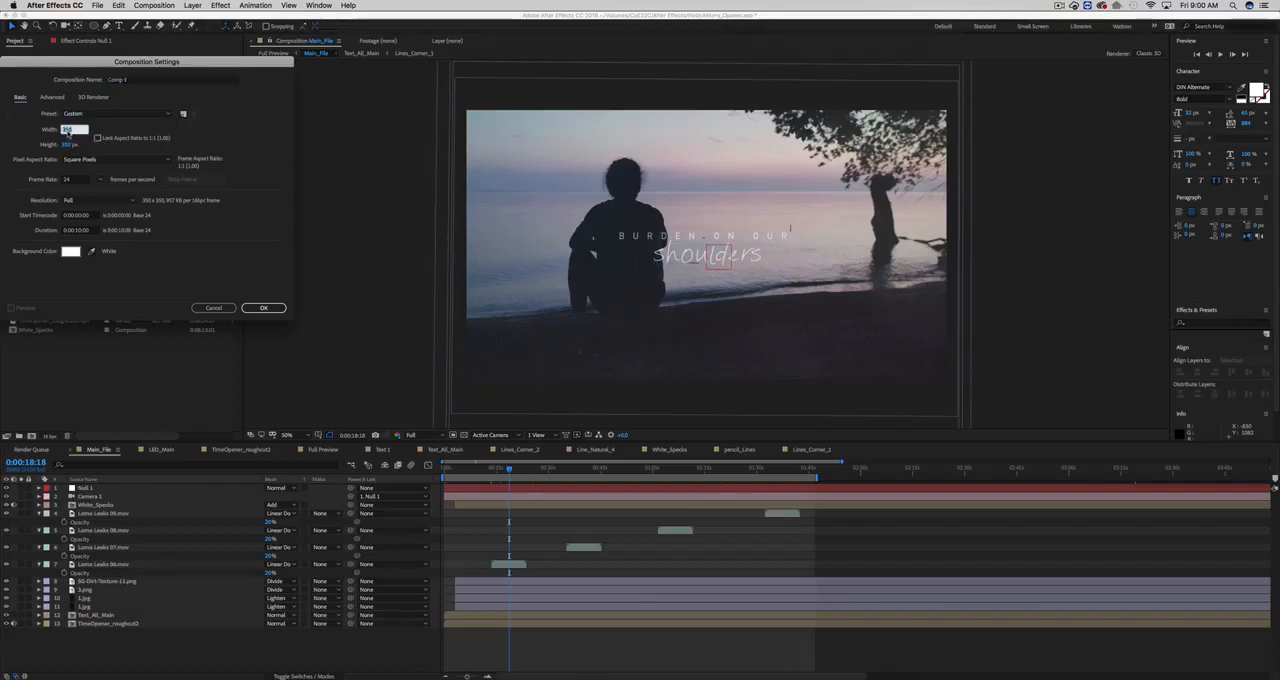
{"action": "type", "text": "1920"}
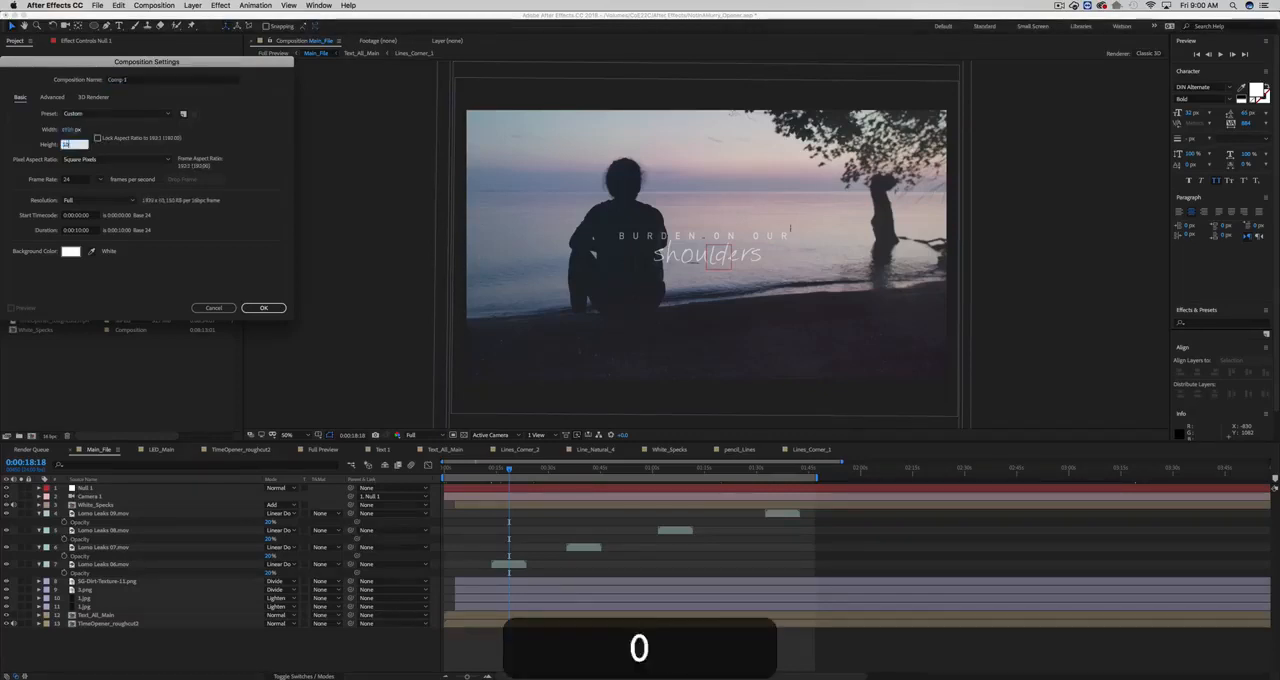
{"action": "key", "text": "Tab"}
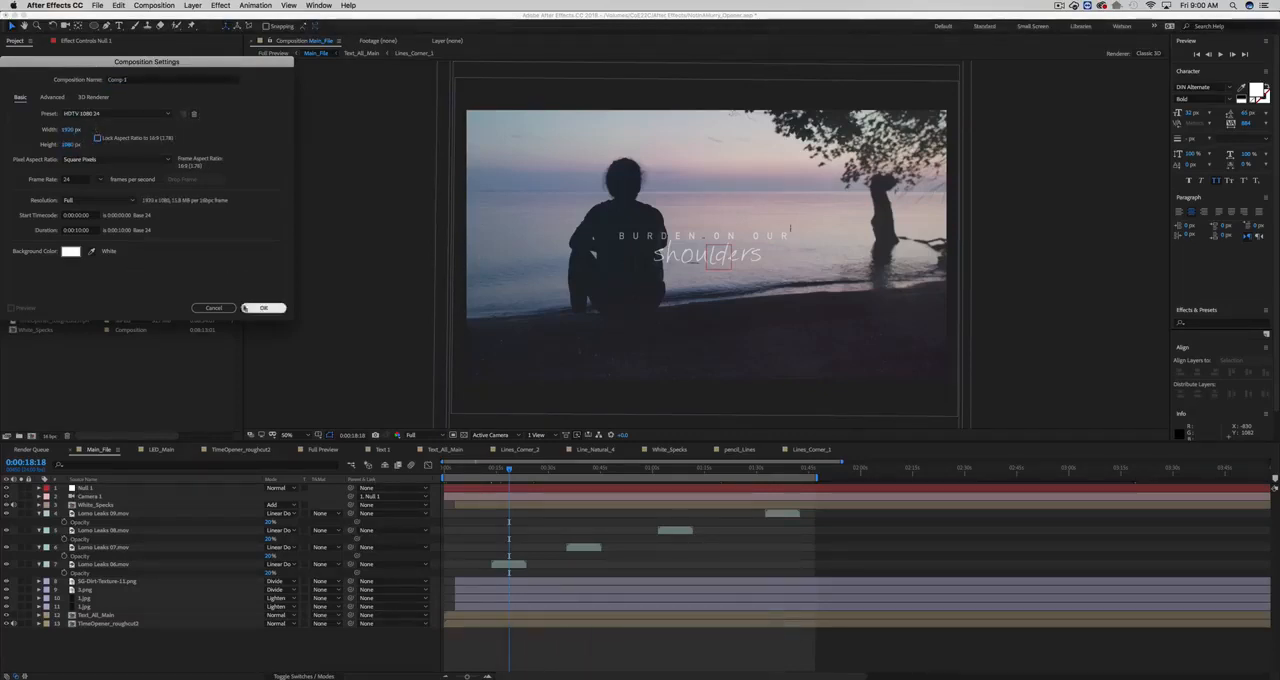
{"action": "left_click", "coordinate": [262, 308]}
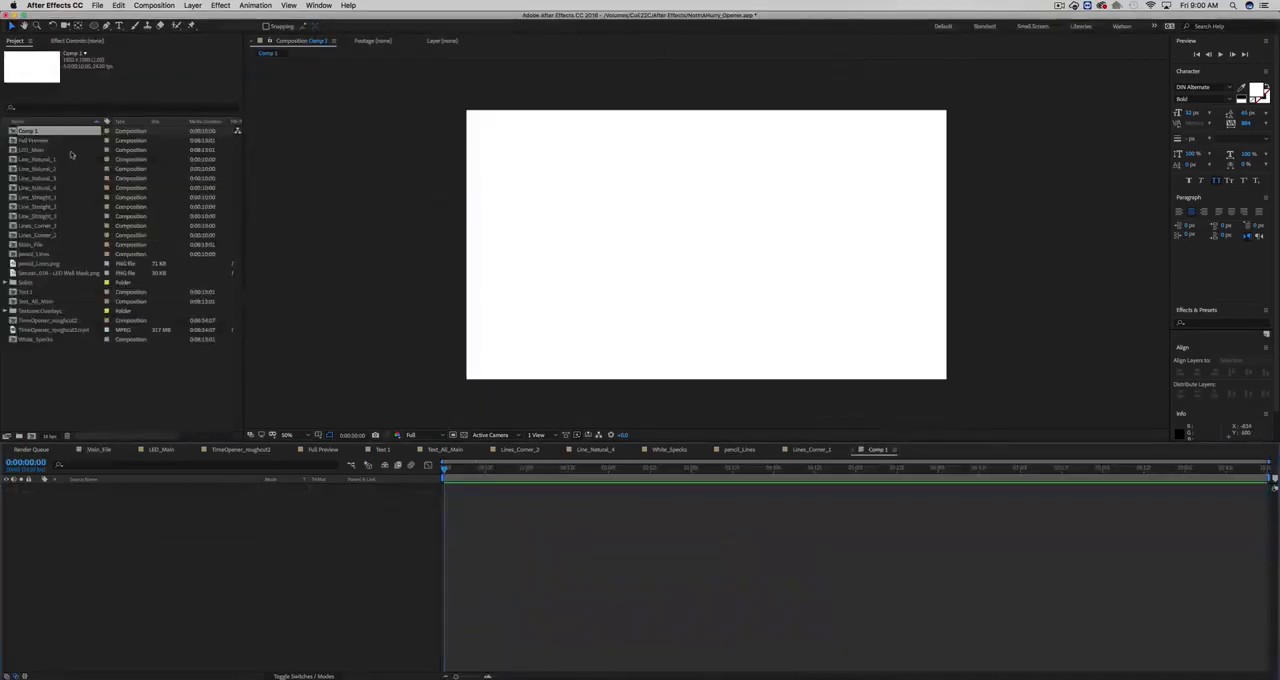
- Change the new composition's background color to black in its composition settings
{"action": "left_click", "coordinate": [154, 5]}
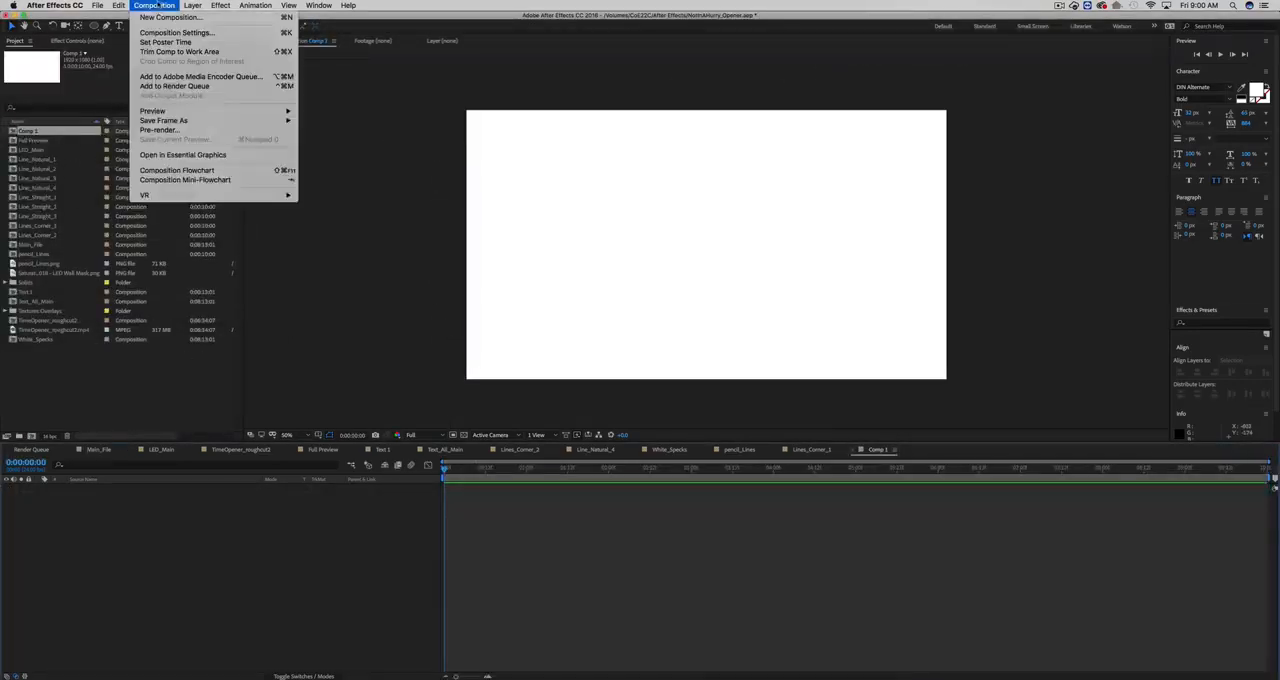
{"action": "left_click", "coordinate": [170, 27]}
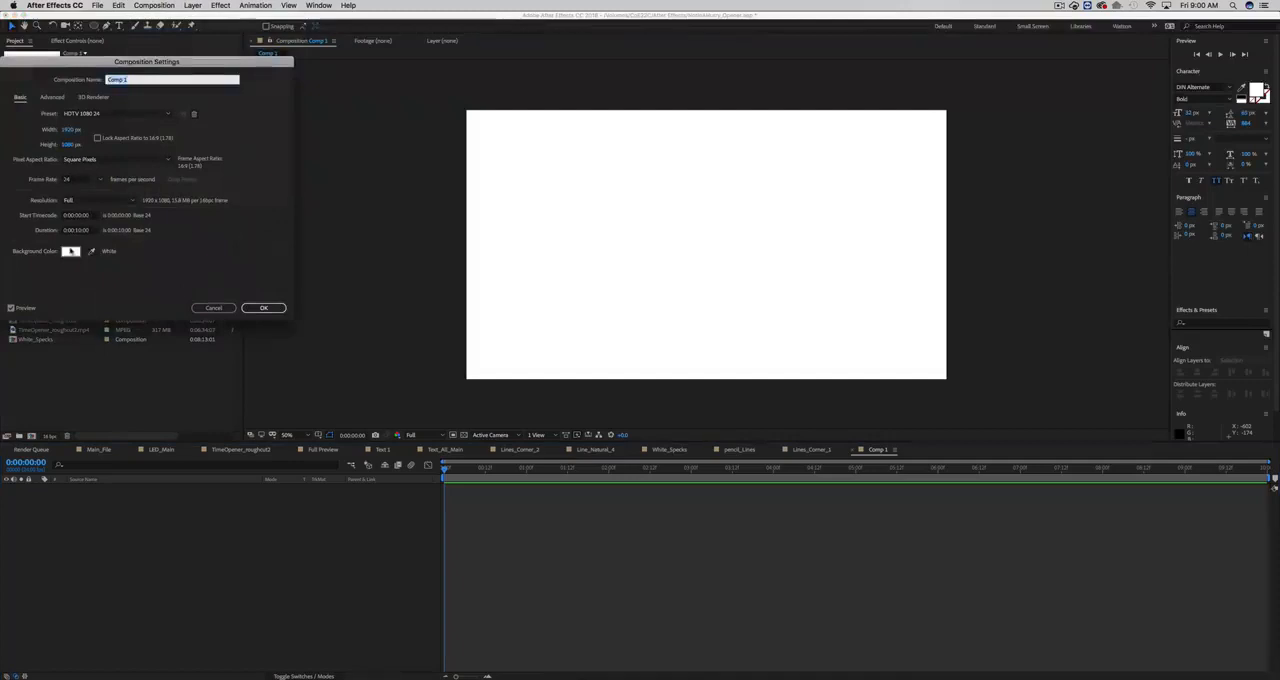
{"action": "left_click", "coordinate": [70, 251]}
{"action": "left_click_drag", "start_coordinate": [121, 169], "coordinate": [10, 204]}
{"action": "left_click", "coordinate": [229, 78]}
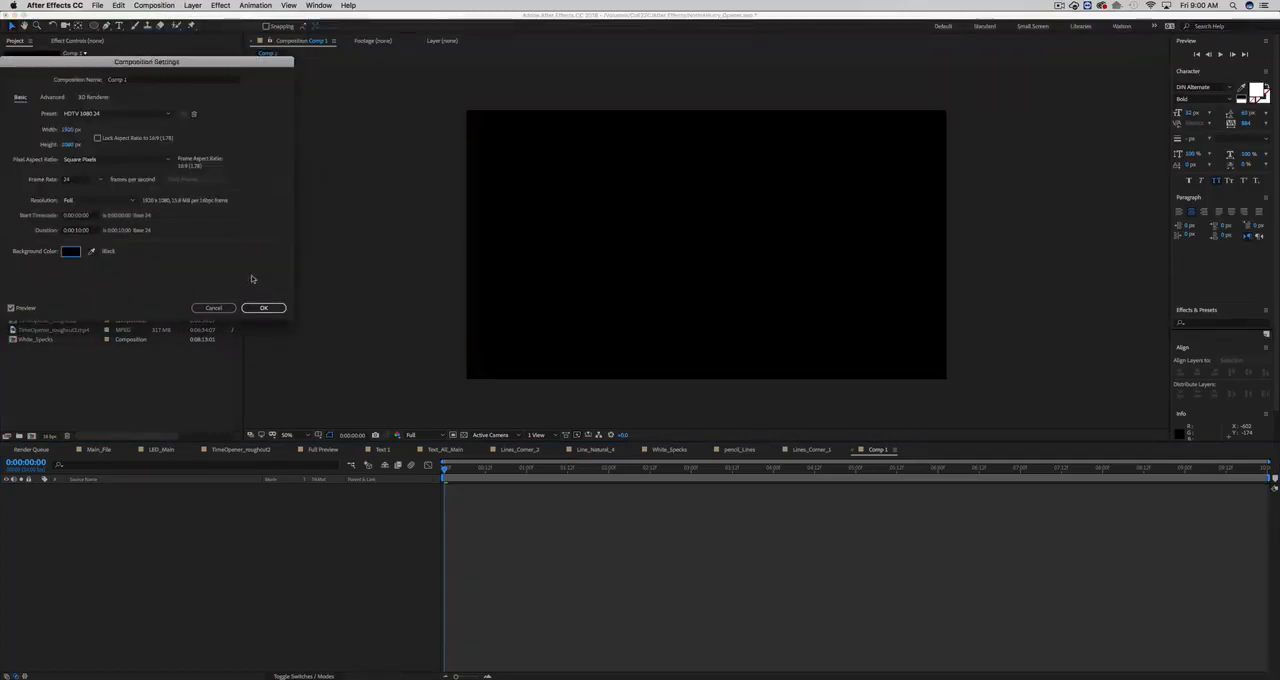
{"action": "left_click", "coordinate": [263, 307]}
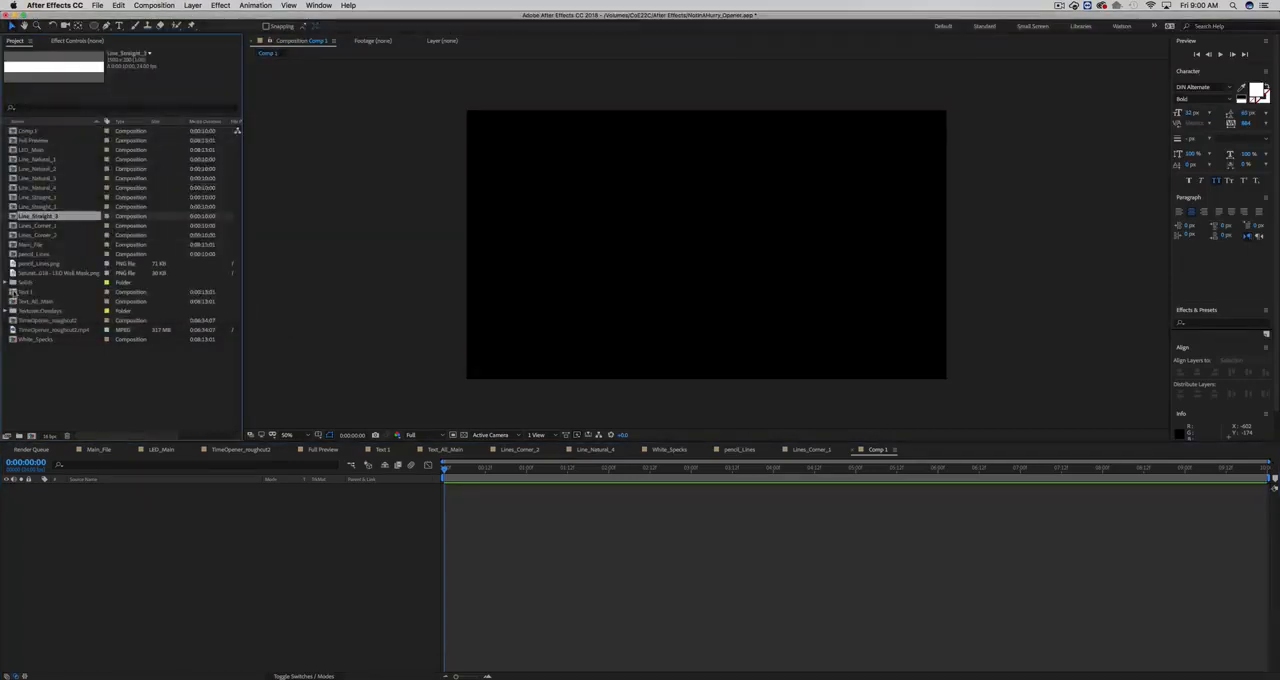
- Expand the textures and overlays folder and add 1.jpg as a layer in Comp 1
{"action": "left_click", "coordinate": [28, 311]}
{"action": "left_click", "coordinate": [5, 311]}
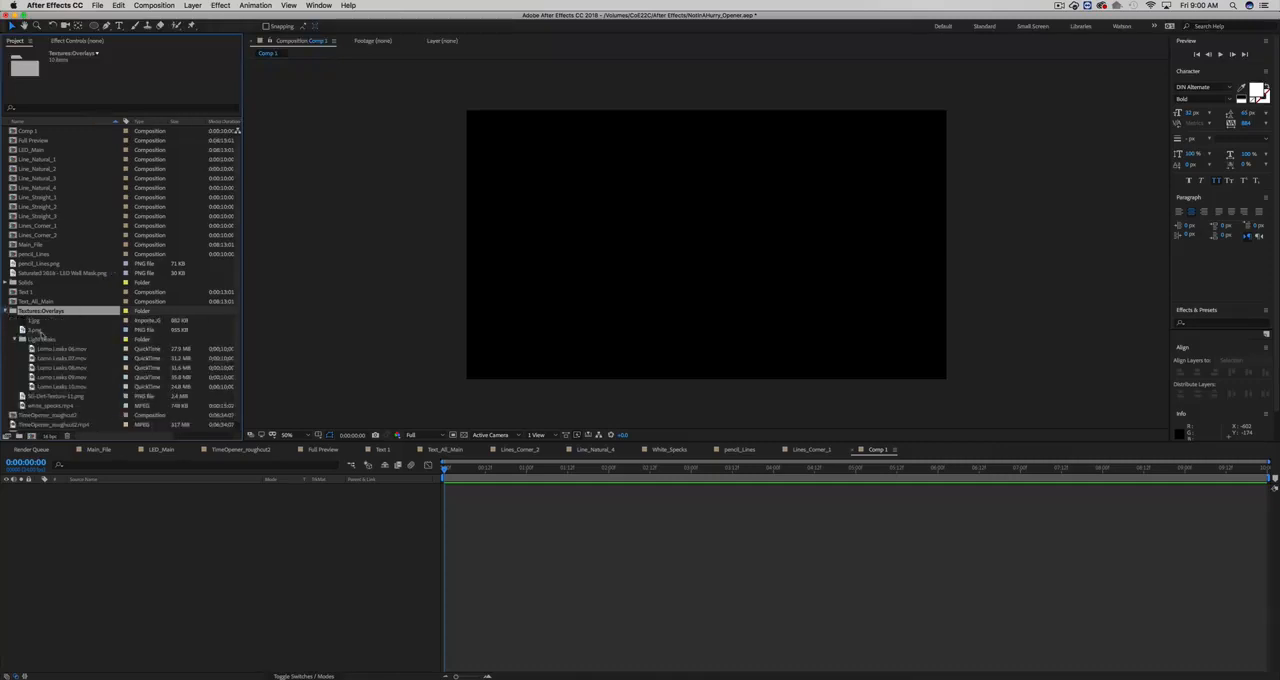
{"action": "left_click", "coordinate": [33, 321]}
{"action": "left_click_drag", "start_coordinate": [40, 337], "coordinate": [120, 545]}
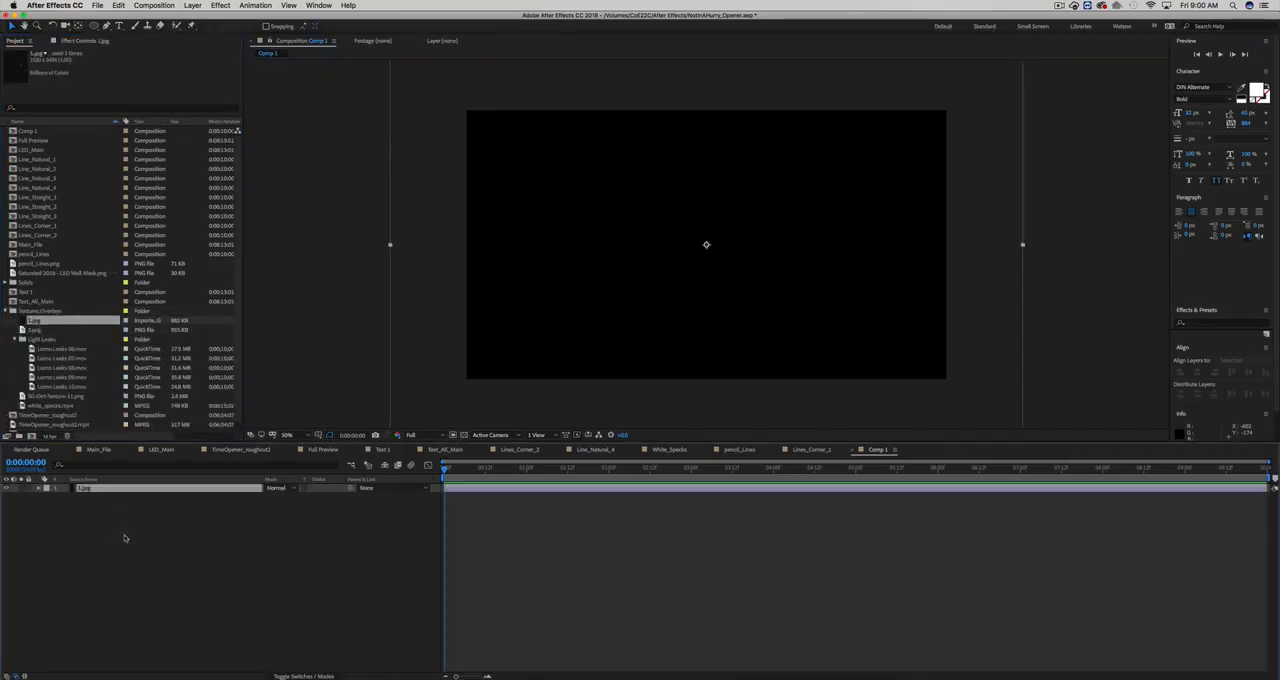
- Add 3.png above the 1.jpg layer and scale it to 154% so it covers the frame
{"action": "left_click", "coordinate": [37, 330]}
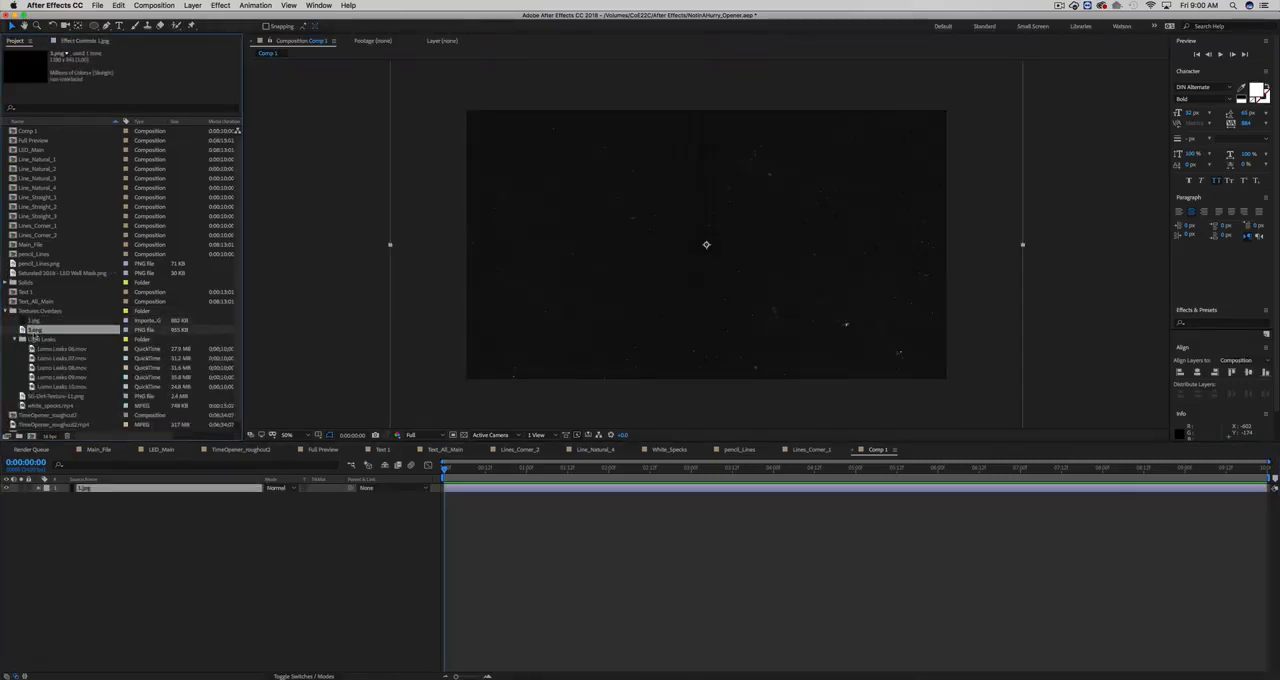
{"action": "left_click_drag", "start_coordinate": [40, 347], "coordinate": [100, 488]}
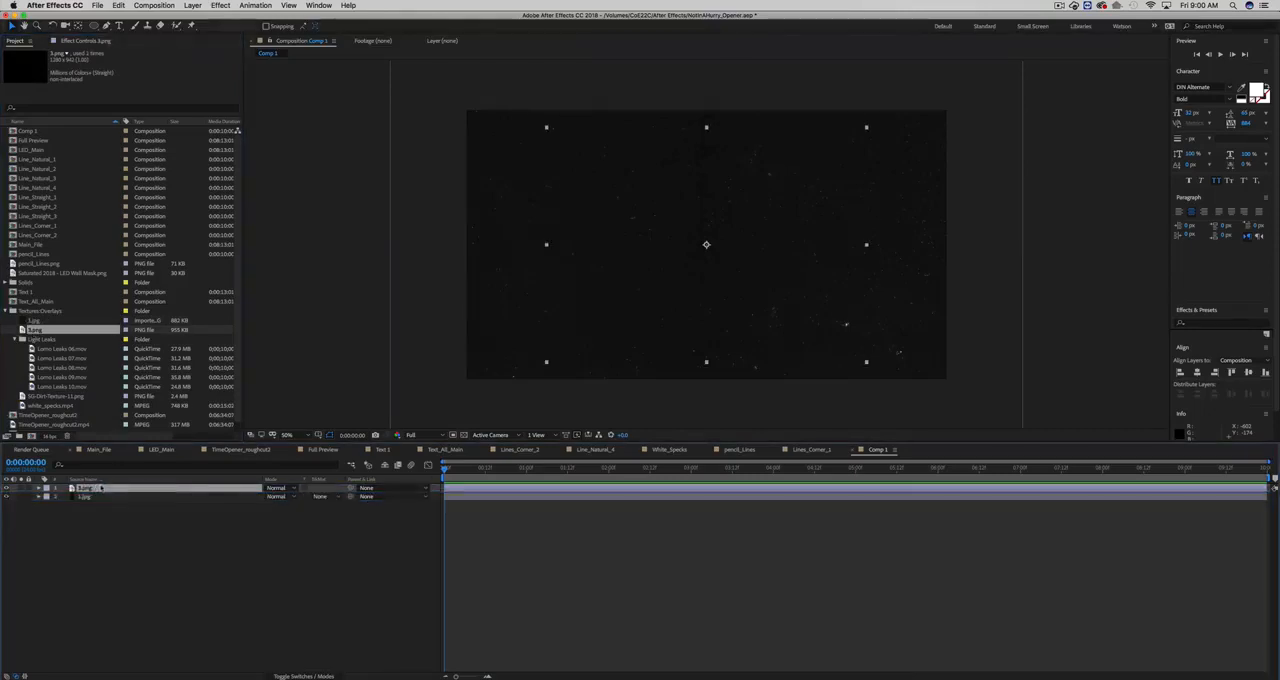
{"action": "key", "text": "s"}
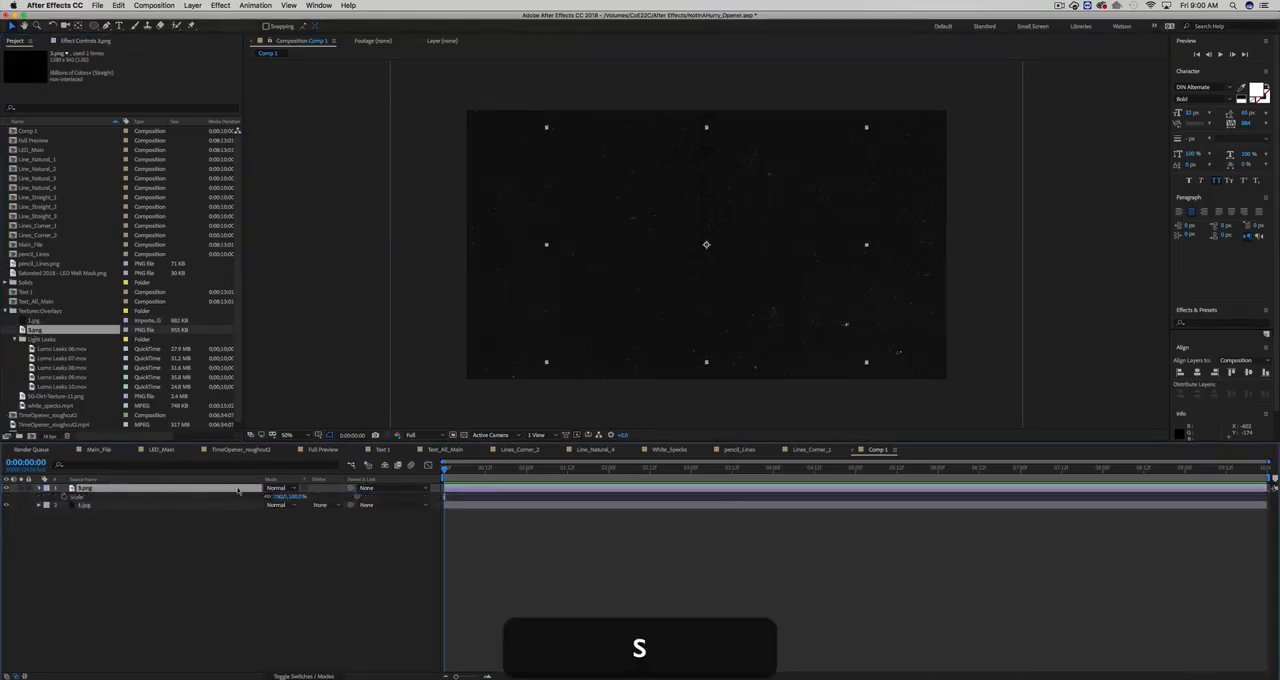
{"action": "left_click_drag", "start_coordinate": [280, 497], "coordinate": [334, 497]}
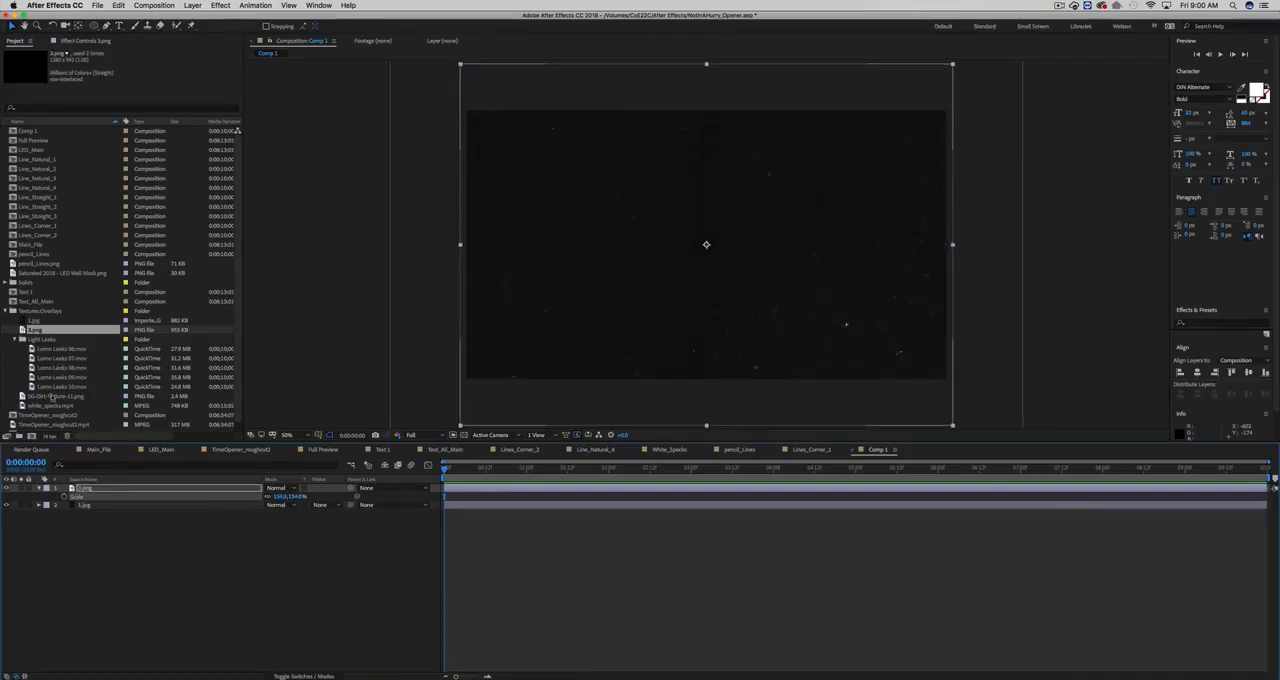
- Add SG-Dirt-Texture-11.png above the 3.png layer and scale it down
{"action": "left_click", "coordinate": [50, 397]}
{"action": "left_click_drag", "start_coordinate": [82, 488], "coordinate": [80, 488]}
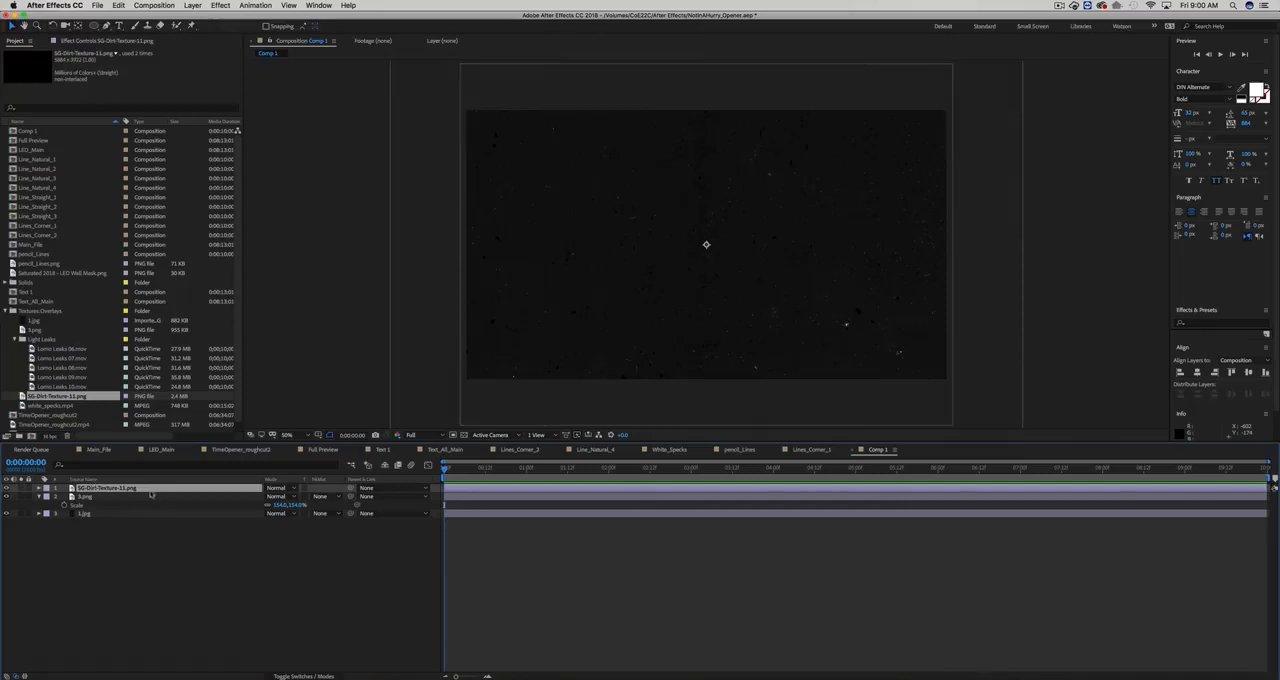
{"action": "key", "text": "s"}
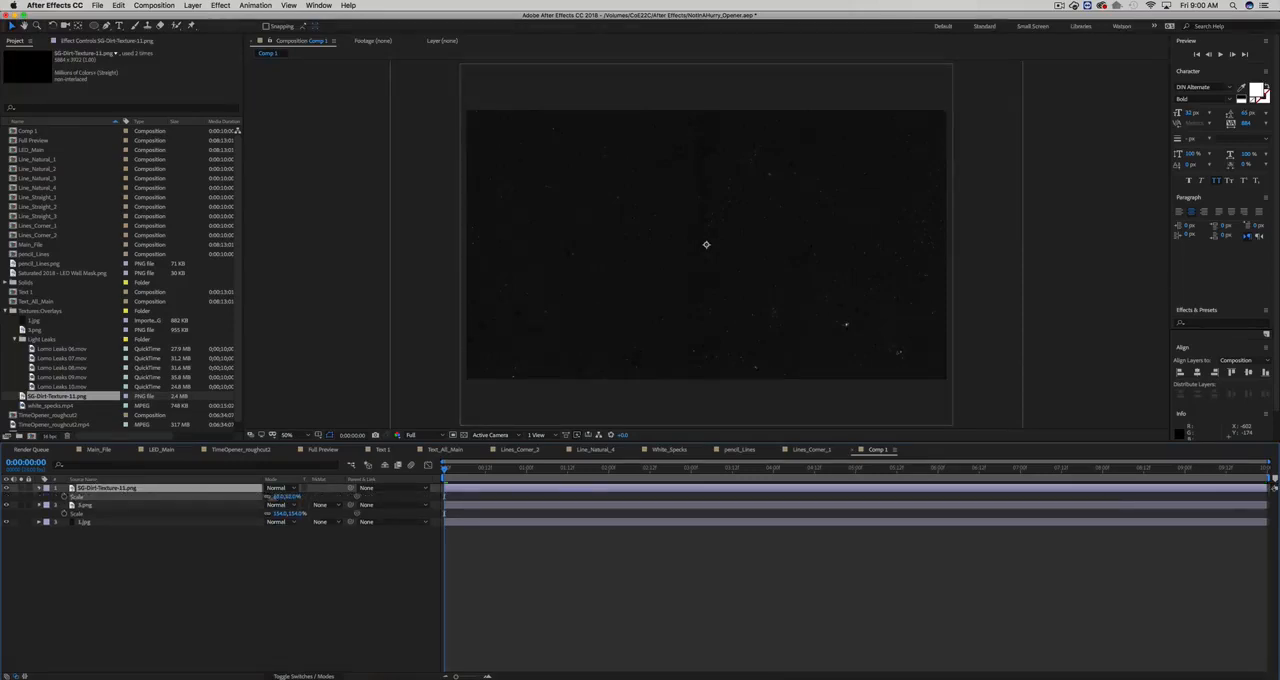
{"action": "left_click_drag", "start_coordinate": [284, 497], "coordinate": [264, 497]}
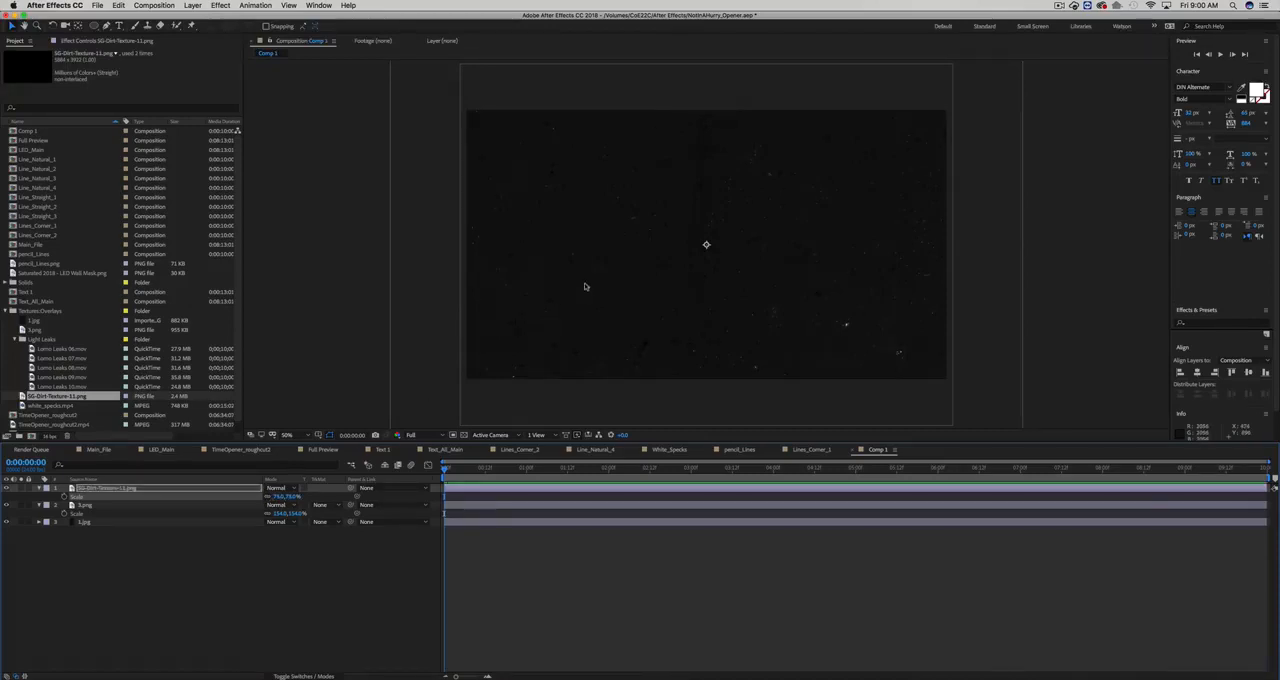
- Collapse the properties of all three texture layers and display the layer switches instead of the blending modes
{"action": "left_click", "coordinate": [464, 524]}
{"action": "key", "text": "super+a"}
{"action": "key", "text": "super+u"}
{"action": "key", "text": "u"}
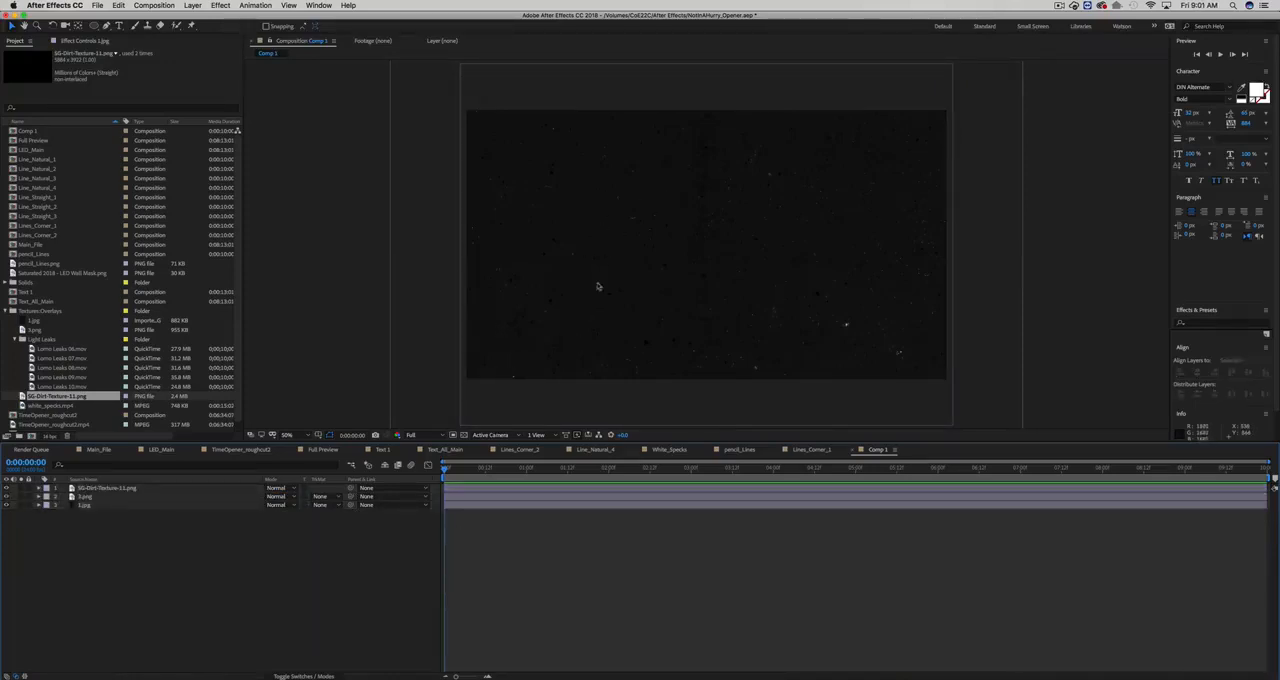
{"action": "left_click", "coordinate": [292, 676]}
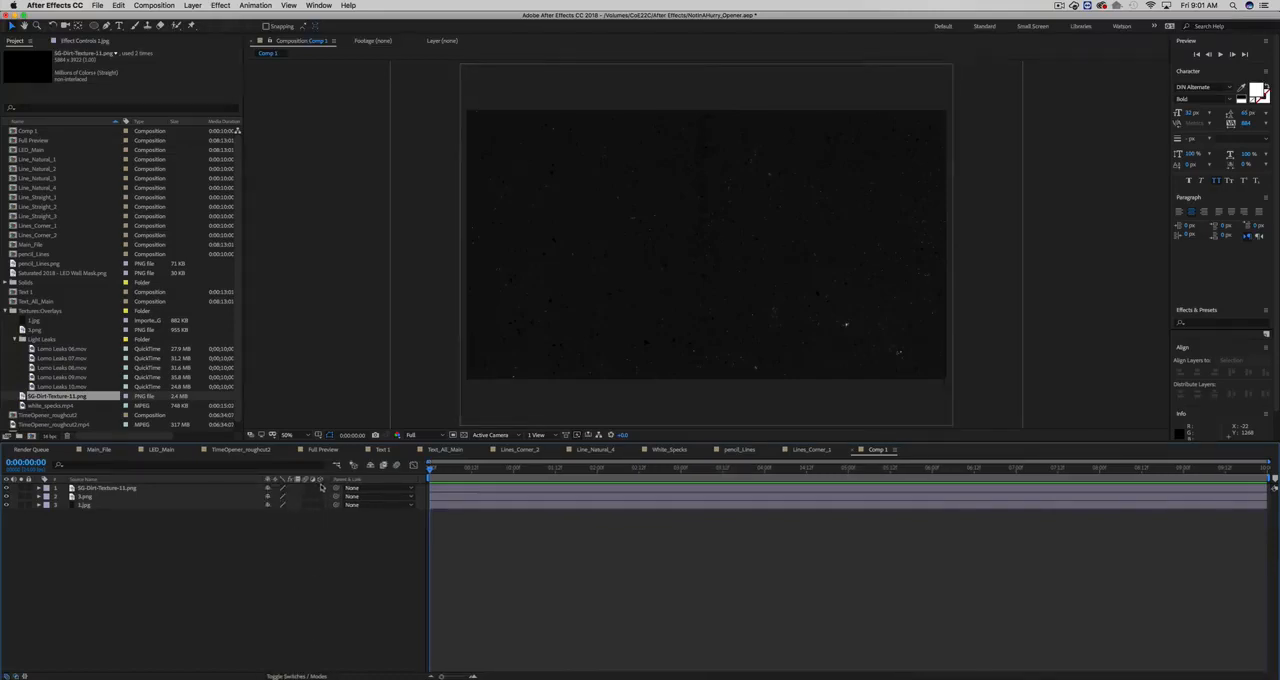
- Turn all three texture layers in Comp 1 into 3D layers and select SG-Dirt-Texture-11.png
{"action": "left_click_drag", "start_coordinate": [320, 488], "coordinate": [320, 504]}
{"action": "left_click_drag", "start_coordinate": [444, 470], "coordinate": [496, 470]}
{"action": "left_click", "coordinate": [687, 266]}
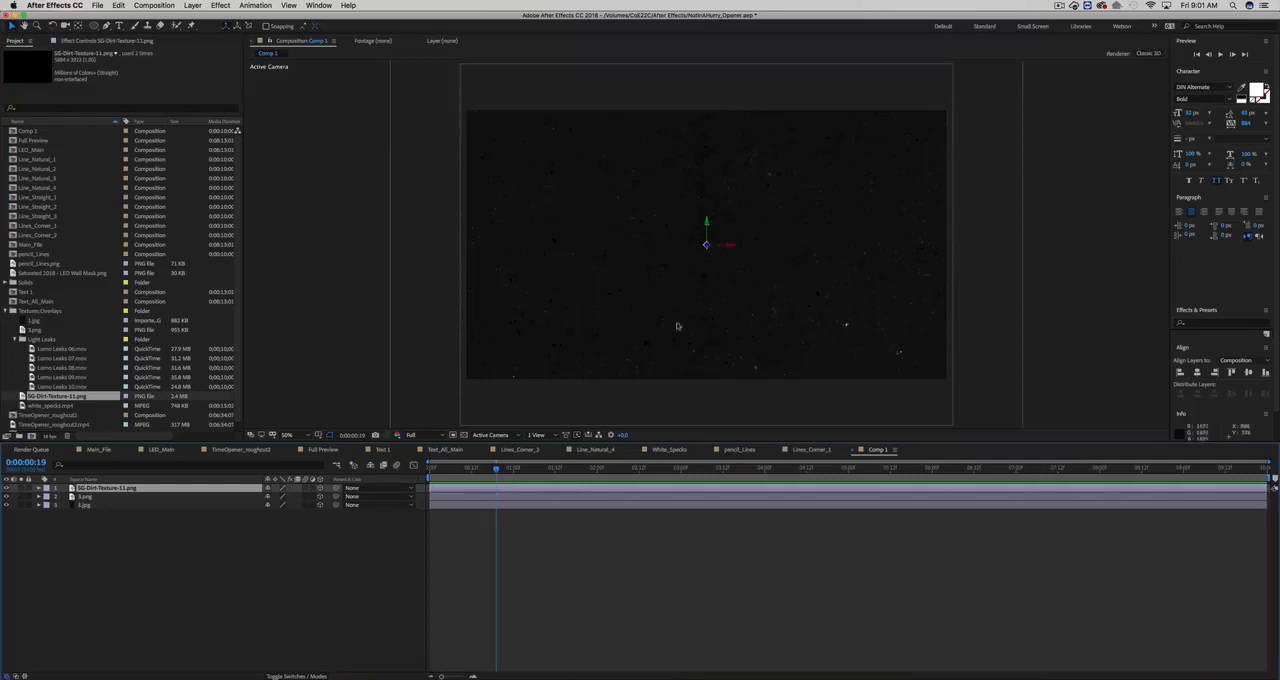
- In the Left view, move SG-Dirt-Texture-11.png forward and 1.jpg backward along Z, leaving 3.png in the middle
{"action": "left_click_drag", "start_coordinate": [497, 467], "coordinate": [565, 445]}
{"action": "left_click", "coordinate": [491, 436]}
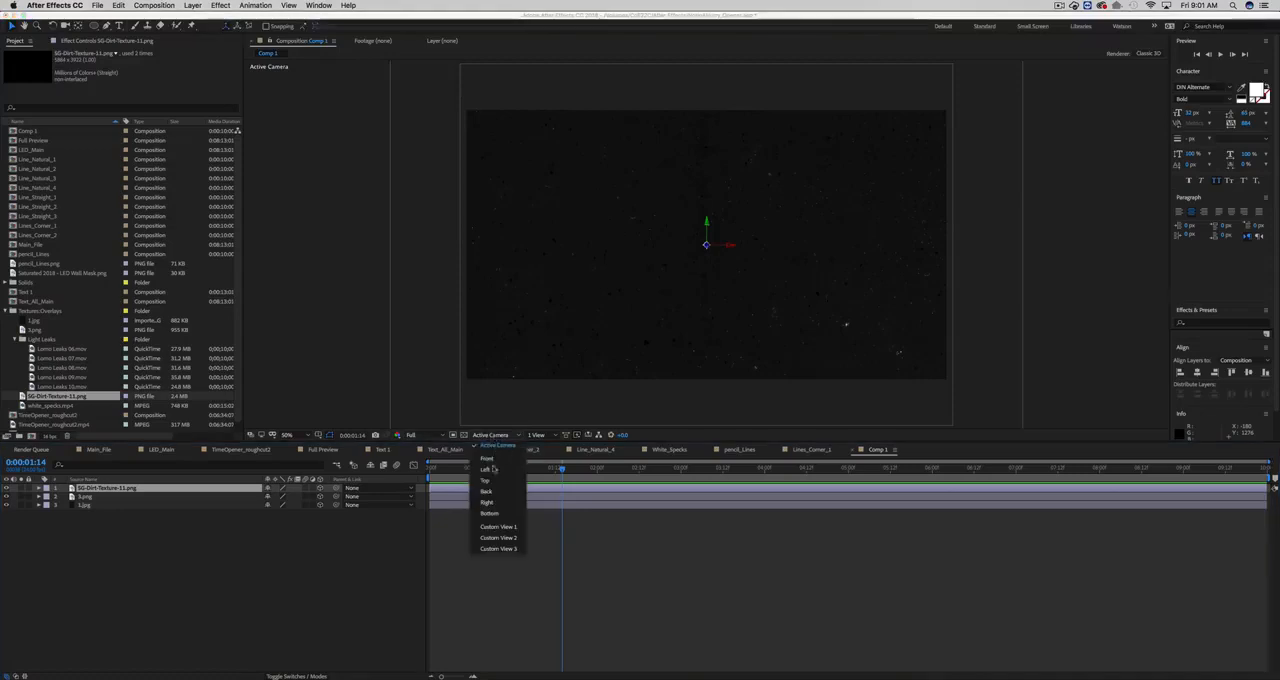
{"action": "left_click", "coordinate": [493, 470]}
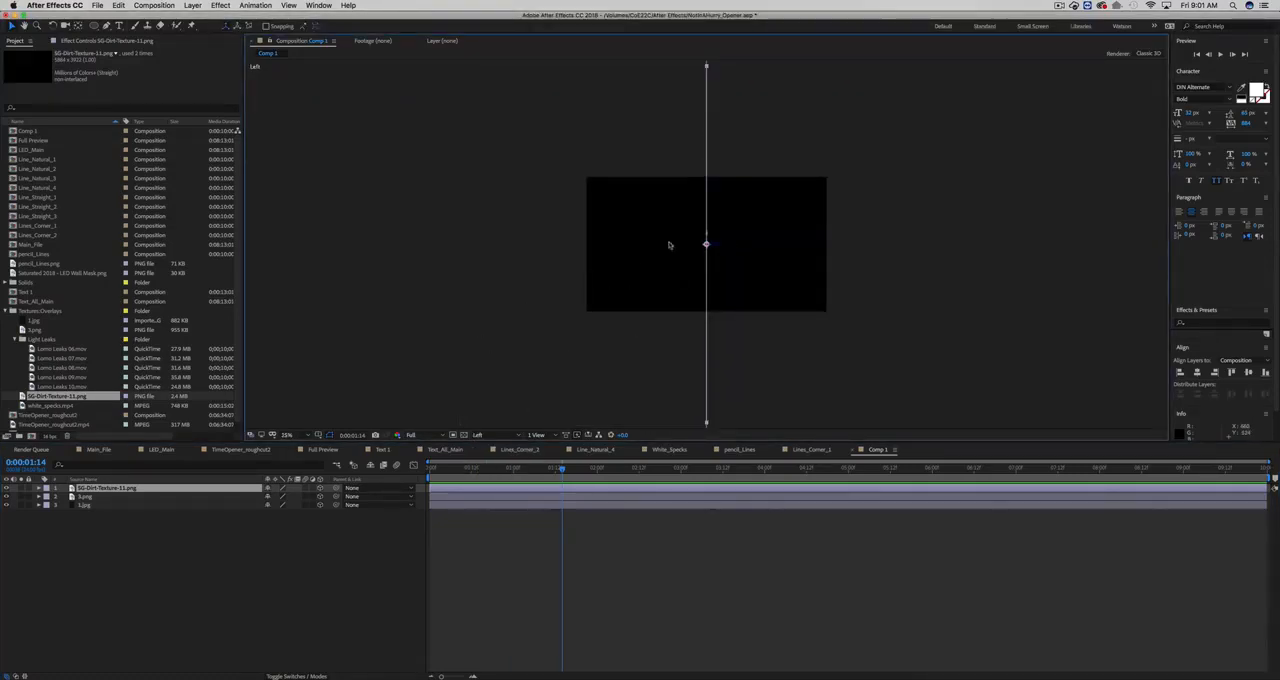
{"action": "left_click_drag", "start_coordinate": [714, 246], "coordinate": [820, 258]}
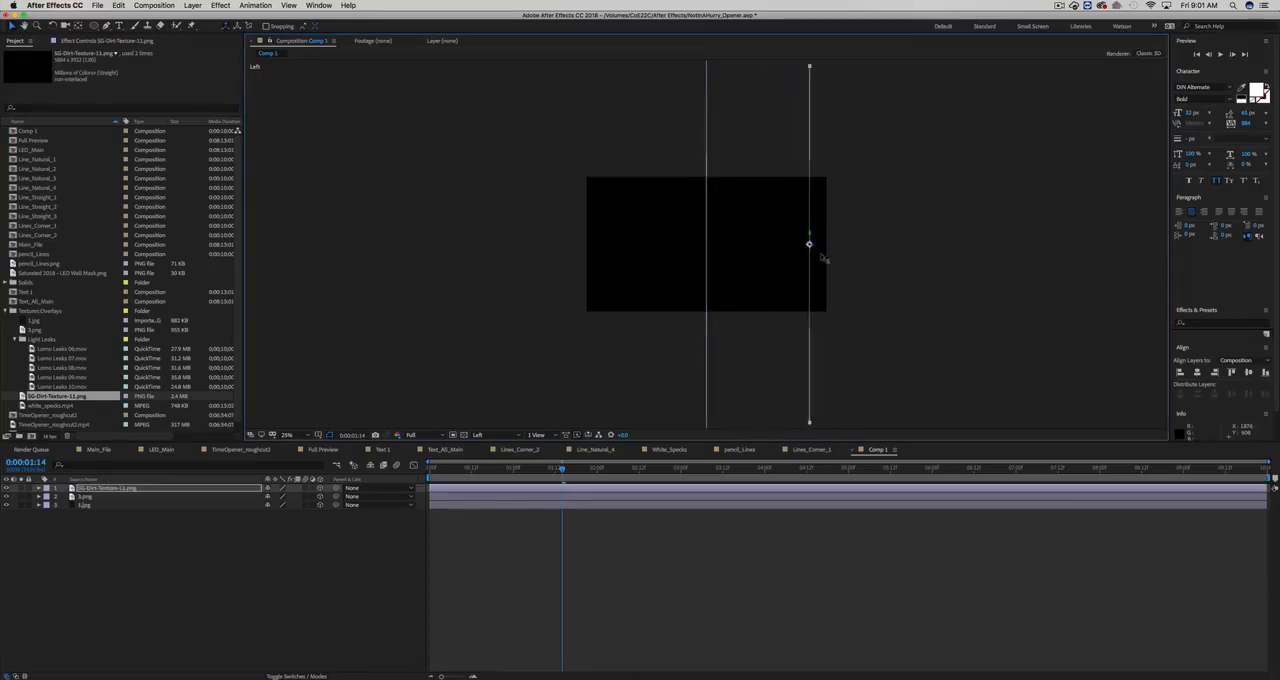
{"action": "left_click", "coordinate": [708, 245]}
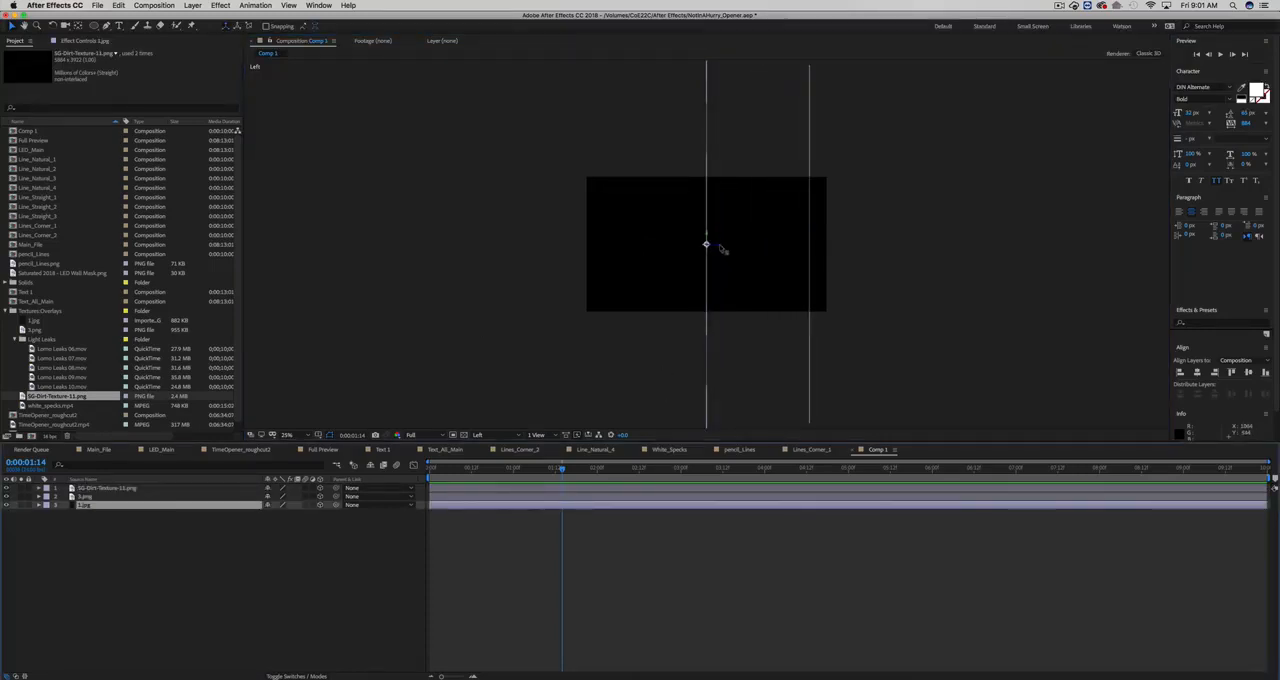
{"action": "left_click_drag", "start_coordinate": [722, 250], "coordinate": [607, 249]}
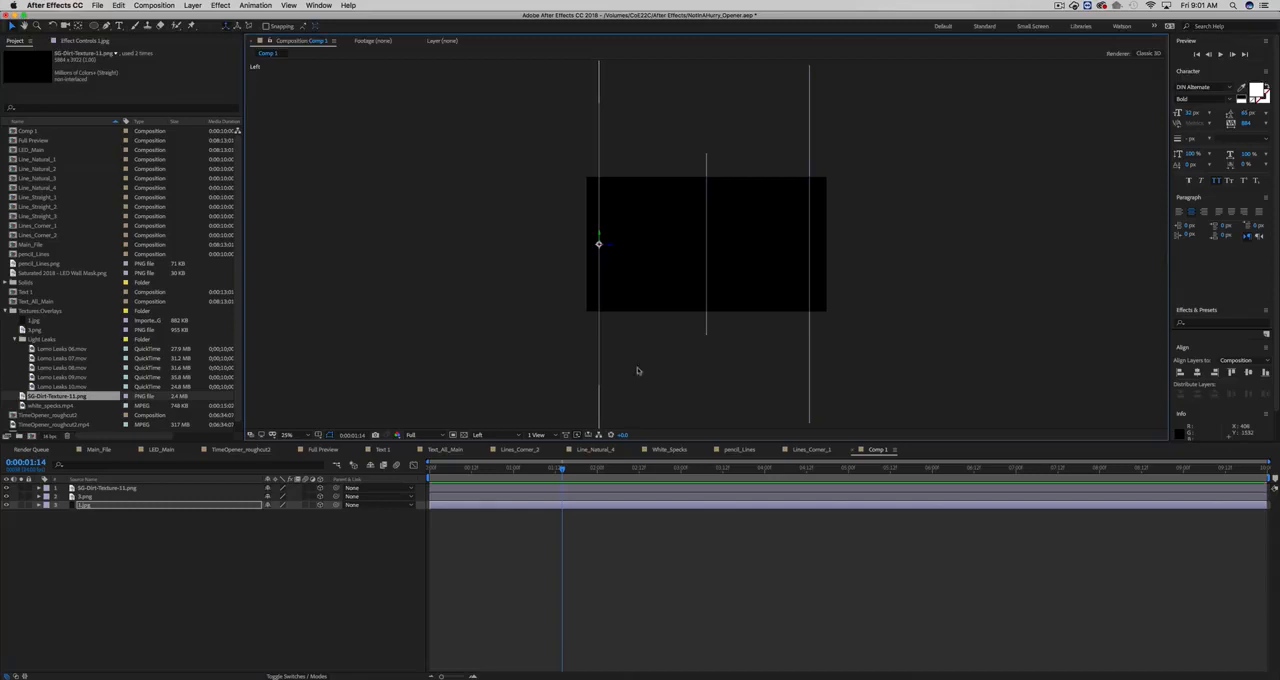
- Return to the Active Camera view and examine how the depth-separated texture layers fill the frame
{"action": "left_click", "coordinate": [478, 436]}
{"action": "left_click", "coordinate": [490, 461]}
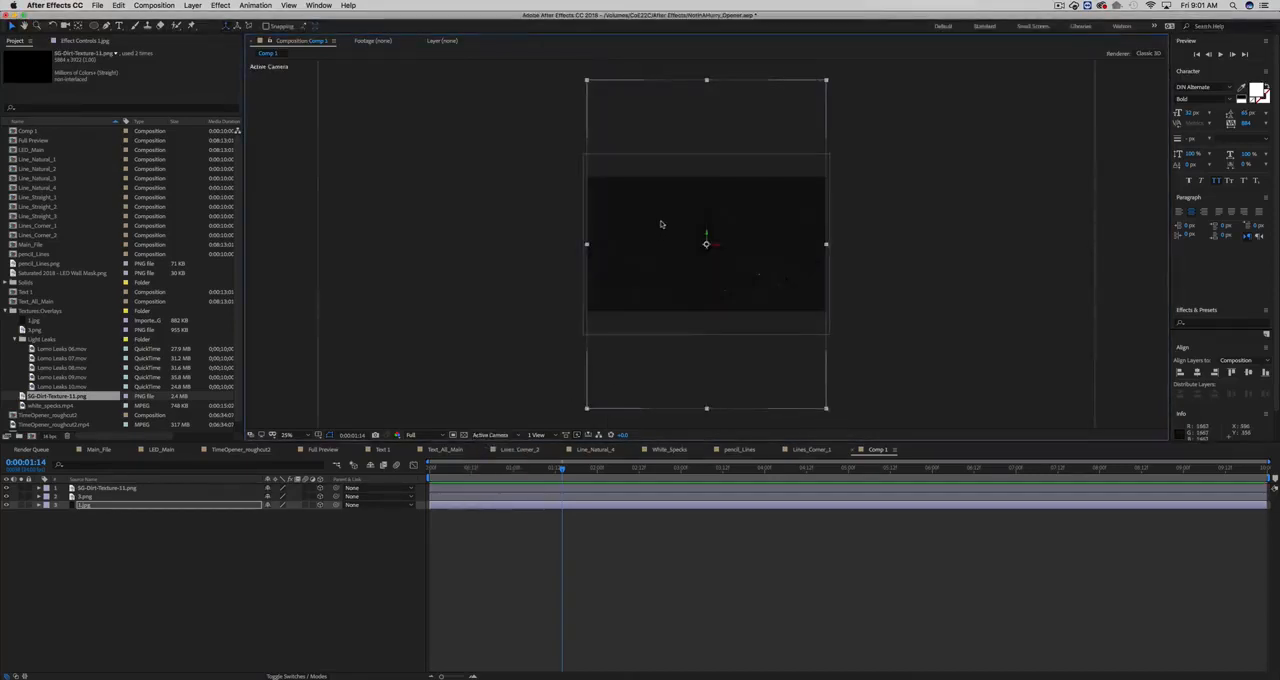
{"action": "key", "text": "comma"}
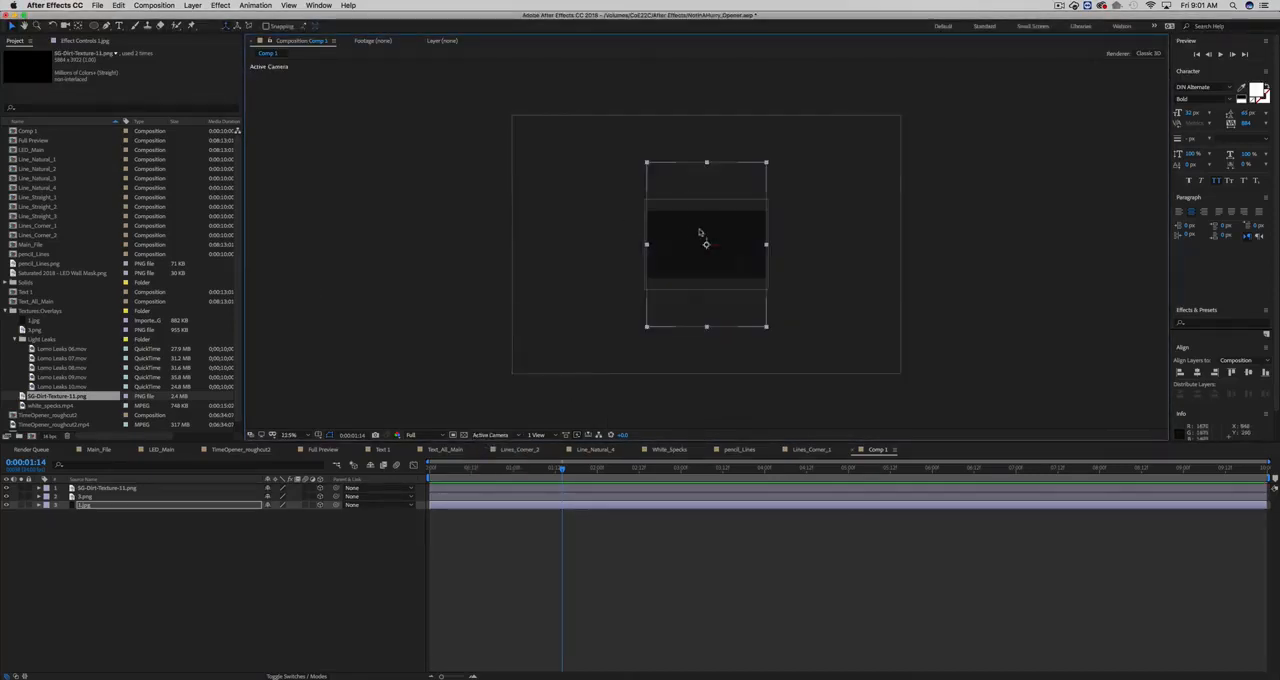
{"action": "key", "text": "period"}
{"action": "key", "text": "period"}
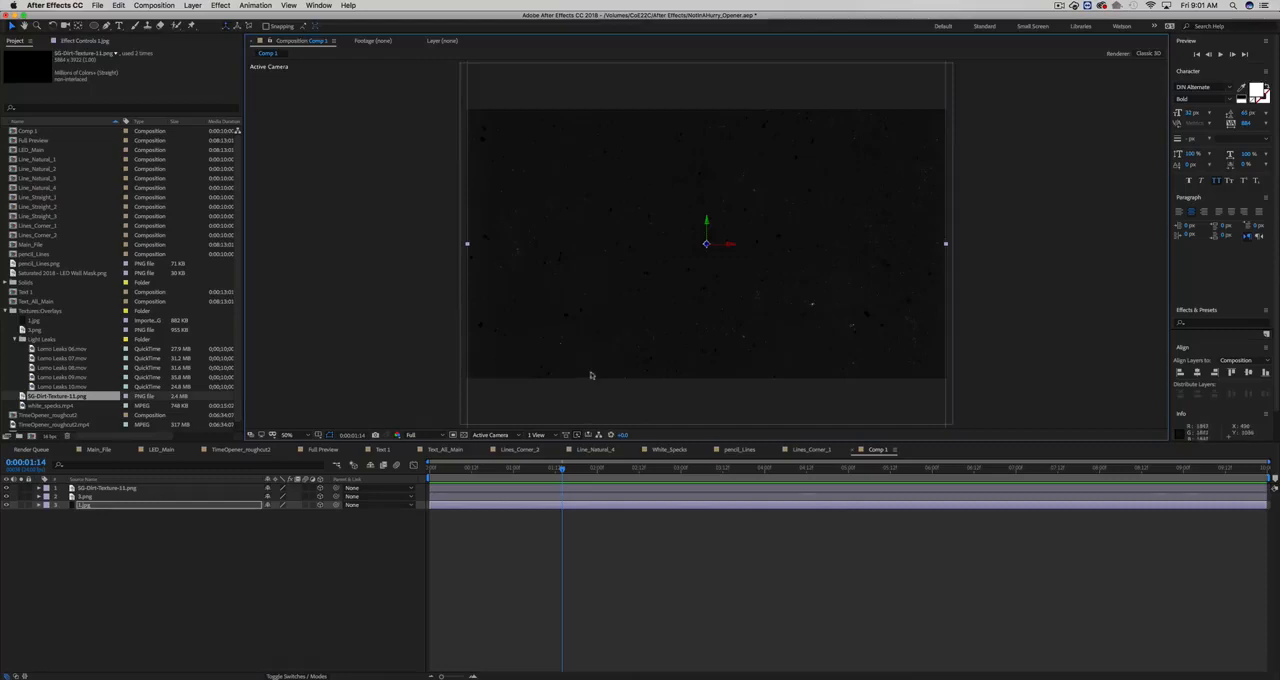
{"action": "left_click", "coordinate": [506, 520]}
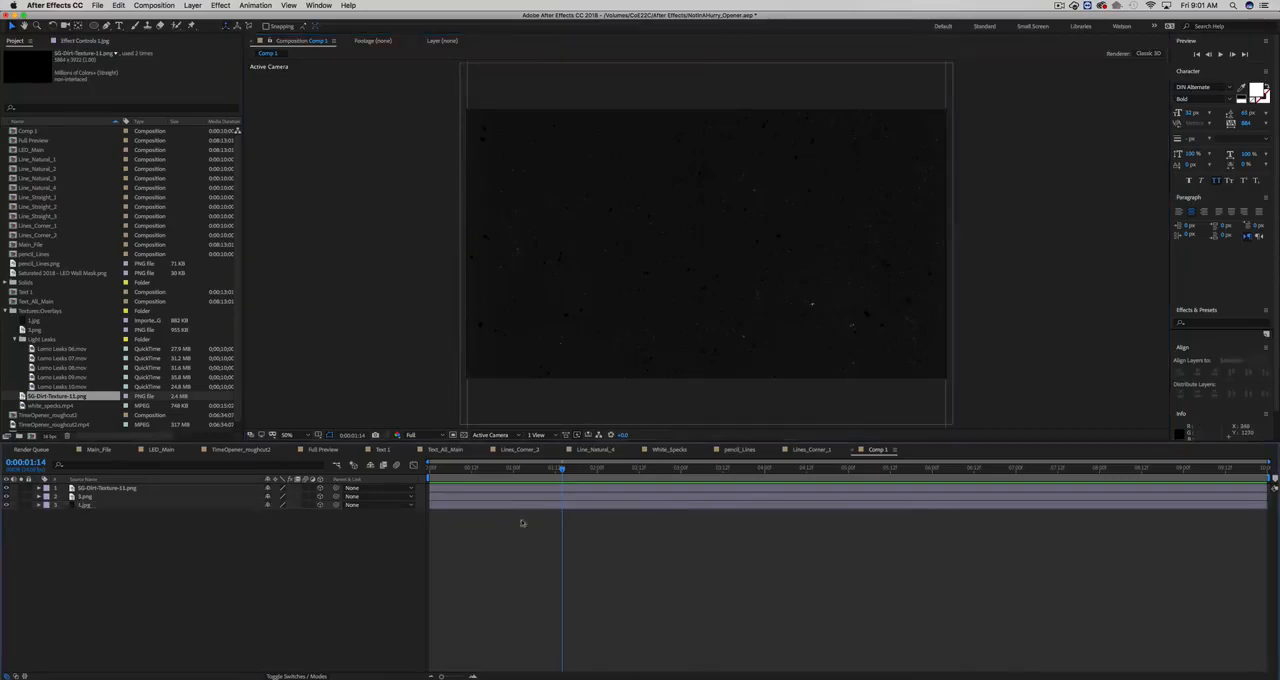
{"action": "left_click", "coordinate": [495, 489]}
{"action": "left_click", "coordinate": [495, 505]}
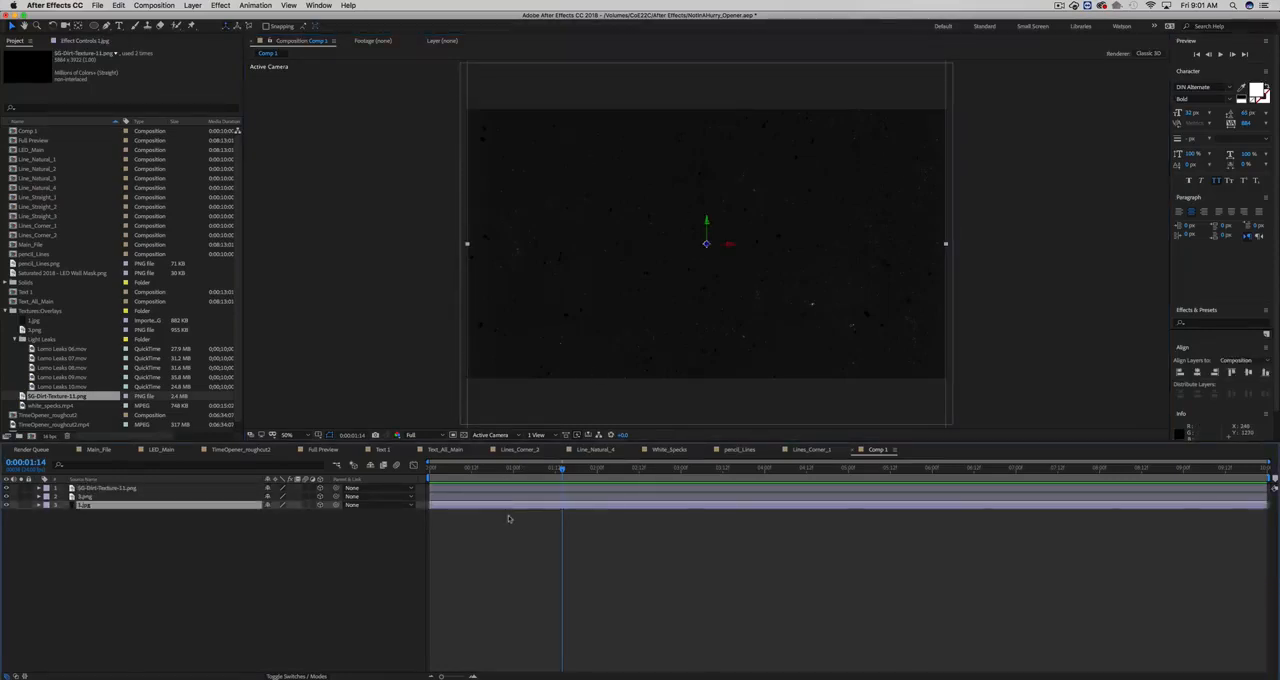
{"action": "left_click", "coordinate": [509, 519]}
- Add a two-node camera with the 24mm preset to Comp 1
{"action": "left_click", "coordinate": [193, 6]}
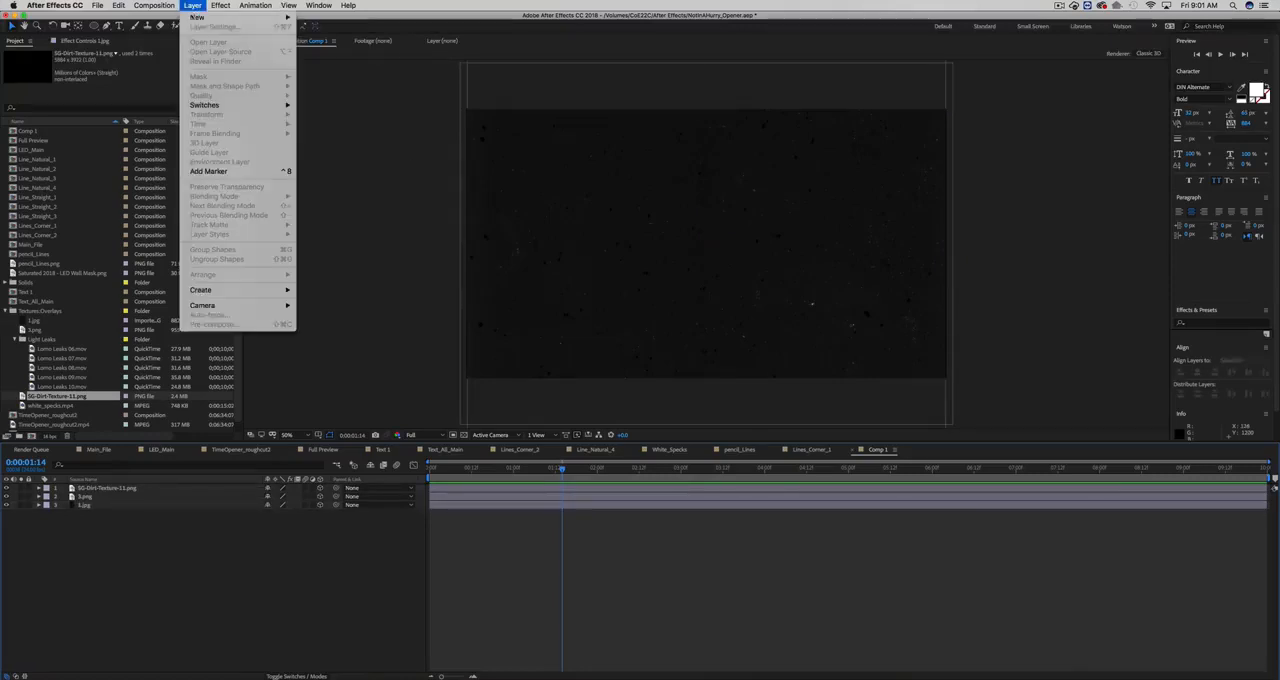
{"action": "mouse_move", "coordinate": [196, 17]}
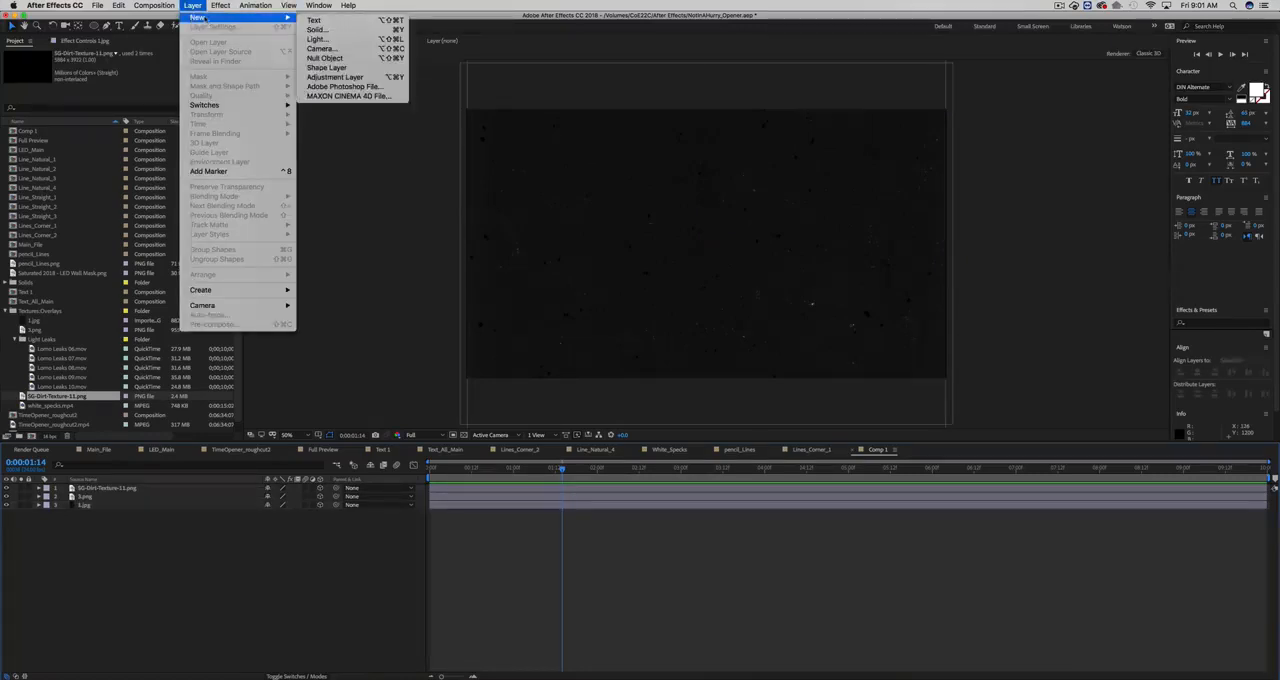
{"action": "left_click", "coordinate": [325, 50]}
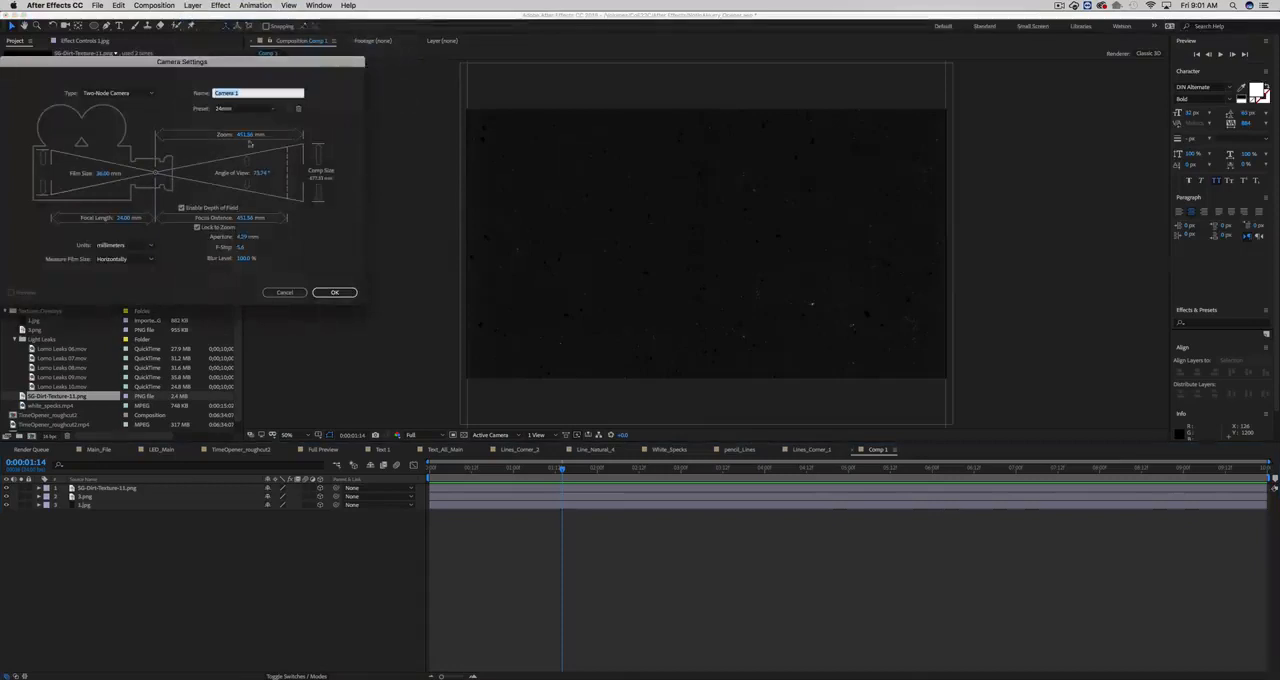
{"action": "left_click", "coordinate": [335, 292]}
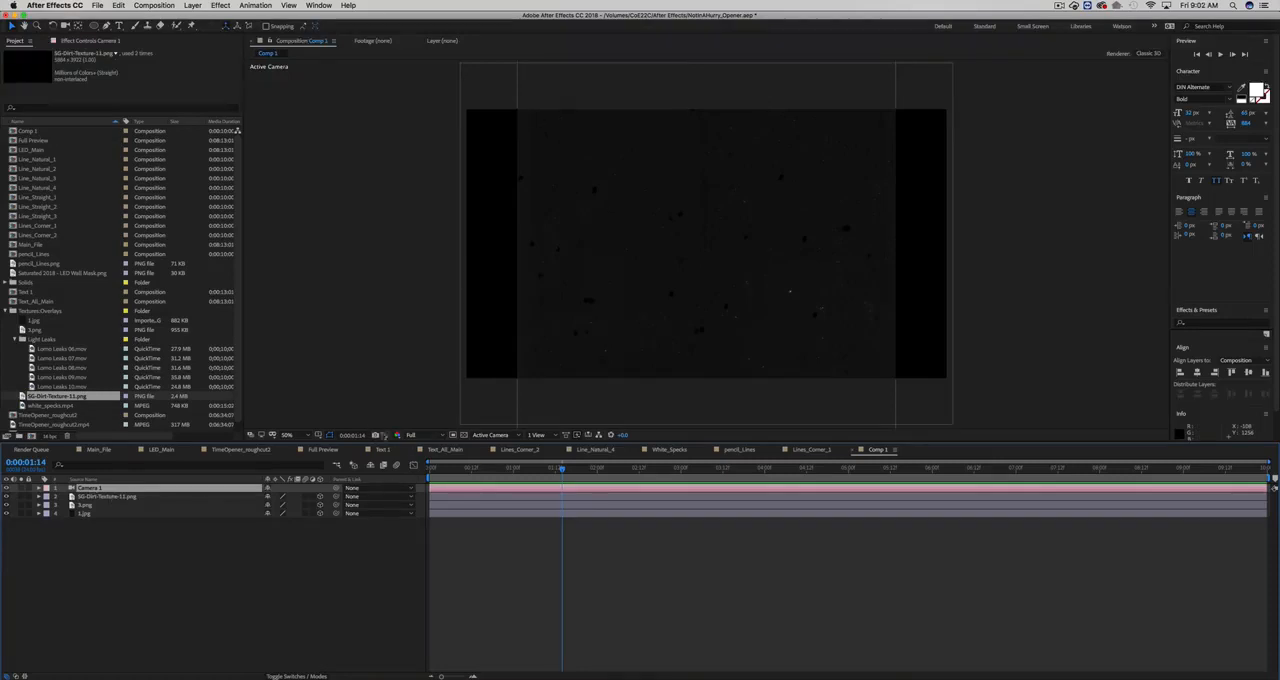
- Examine the camera's placement relative to the texture layers in the Left view, then return to Active Camera
{"action": "left_click", "coordinate": [500, 436]}
{"action": "left_click", "coordinate": [487, 482]}
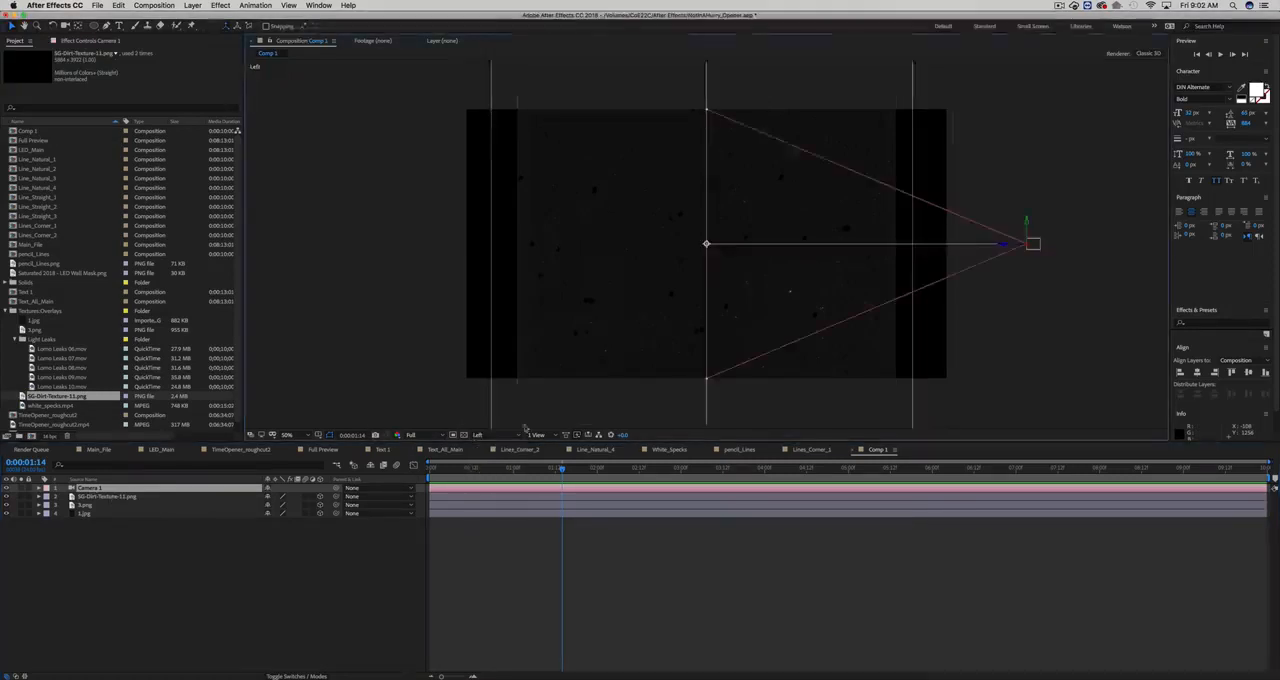
{"action": "key", "text": "comma"}
{"action": "key", "text": "comma"}
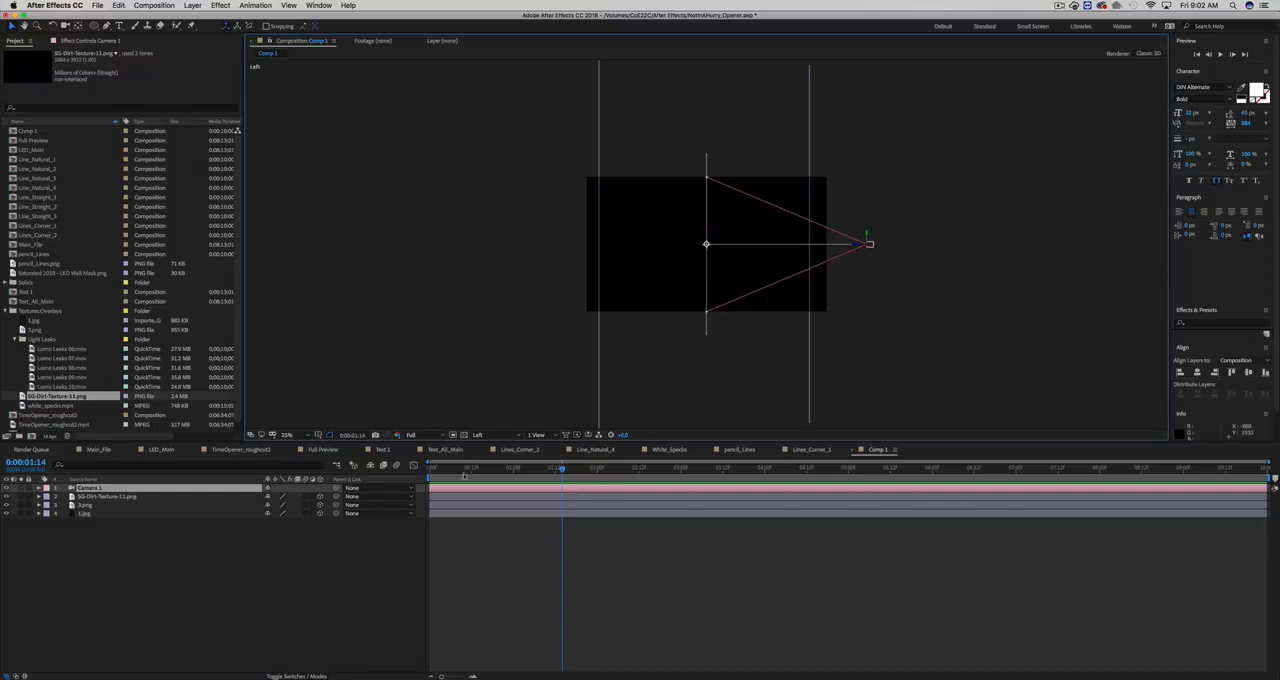
{"action": "left_click", "coordinate": [492, 436]}
{"action": "left_click", "coordinate": [492, 447]}
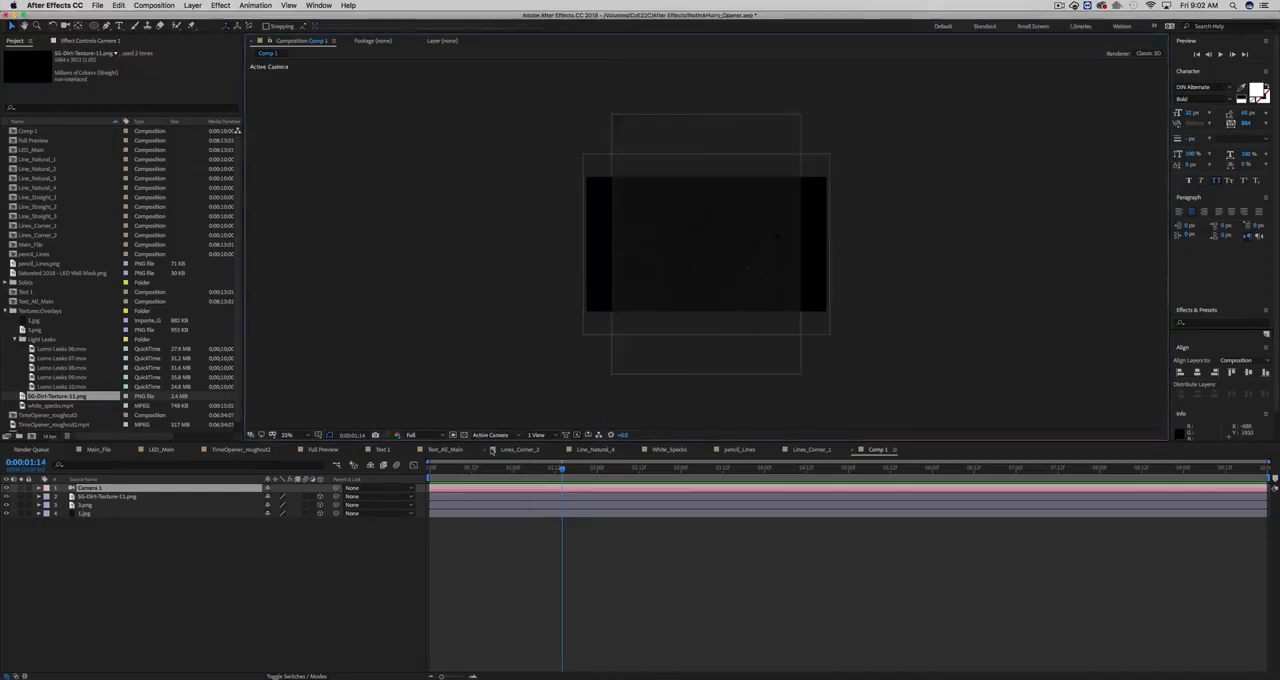
{"action": "key", "text": "period"}
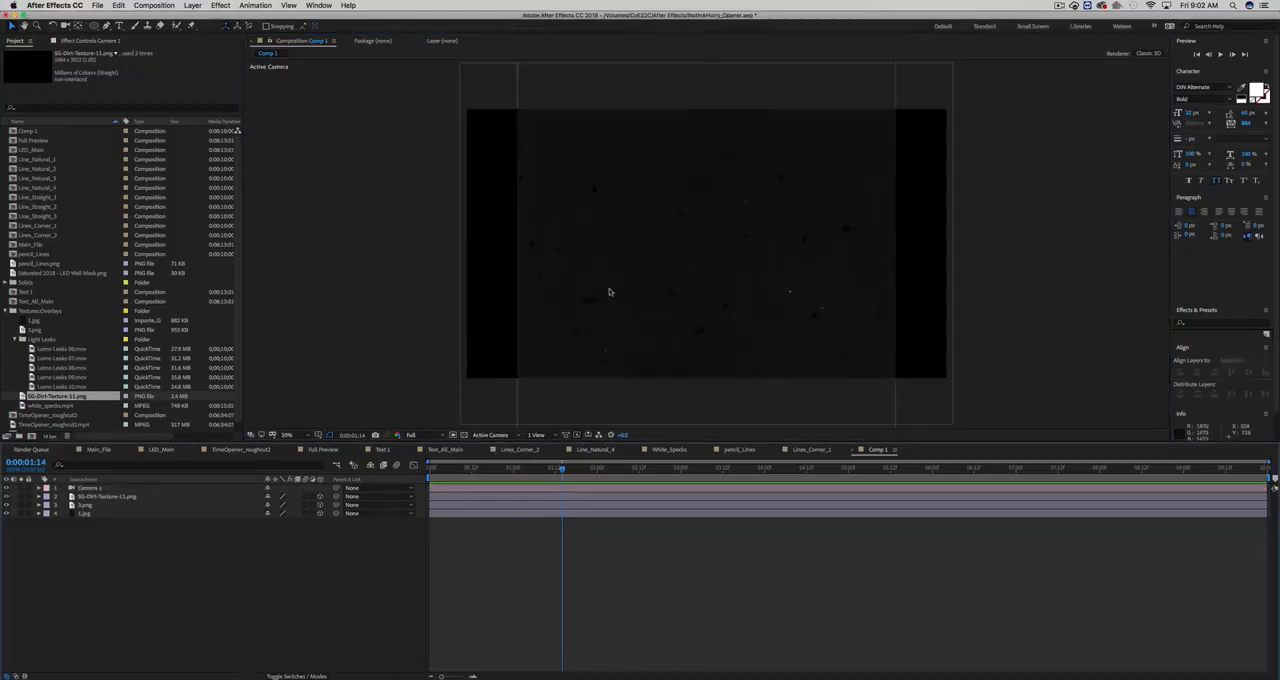
- Add a wiggle expression with an amplitude of 50 to the camera's Position
{"action": "left_click", "coordinate": [86, 488]}
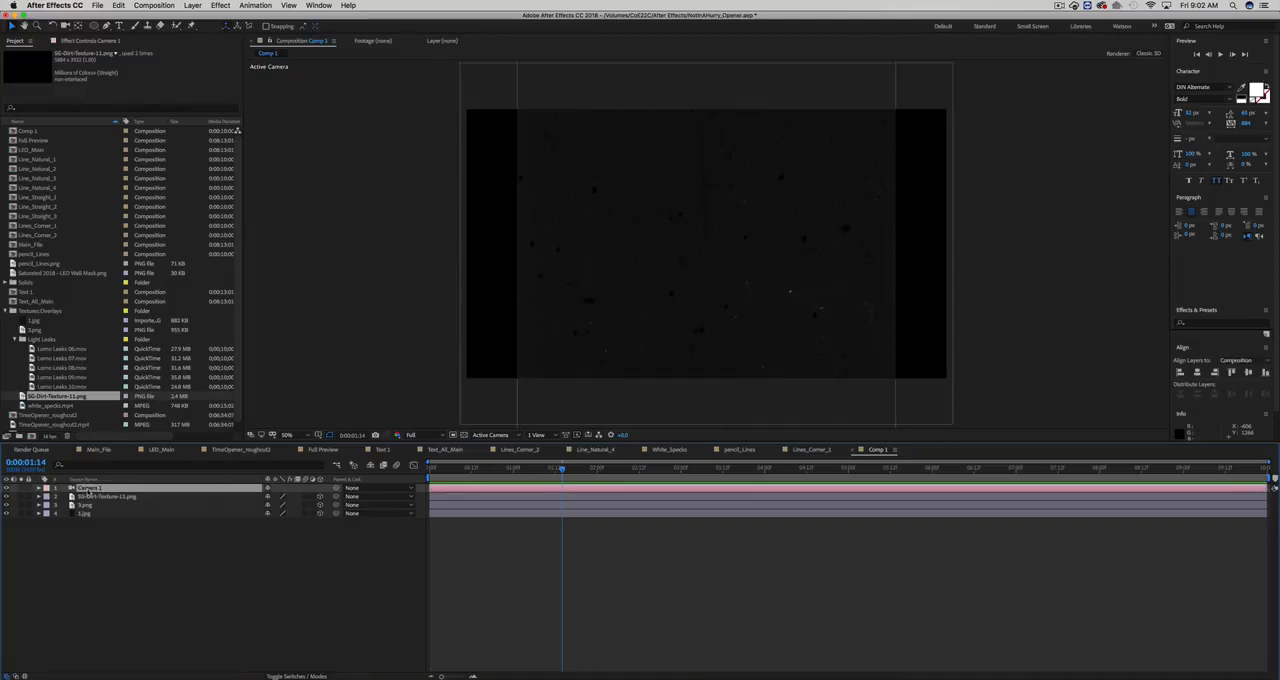
{"action": "key", "text": "p"}
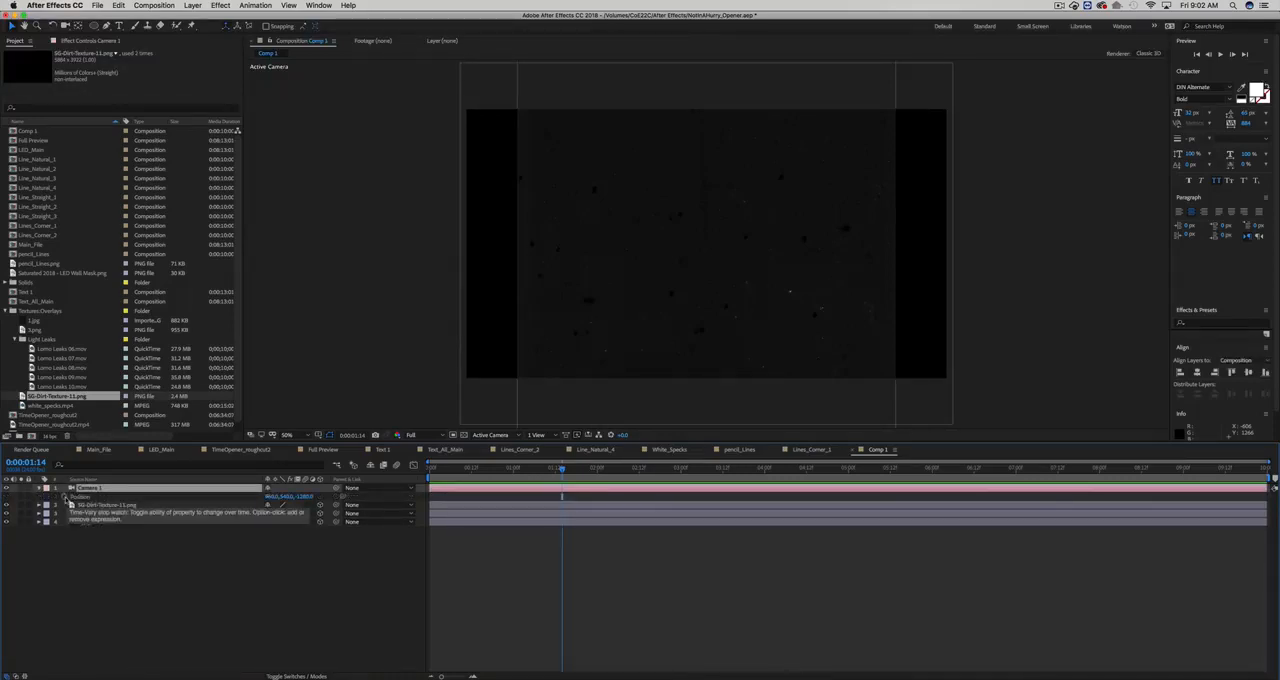
{"action": "key", "text": "alt"}
{"action": "left_click", "coordinate": [64, 497], "text": "alt"}
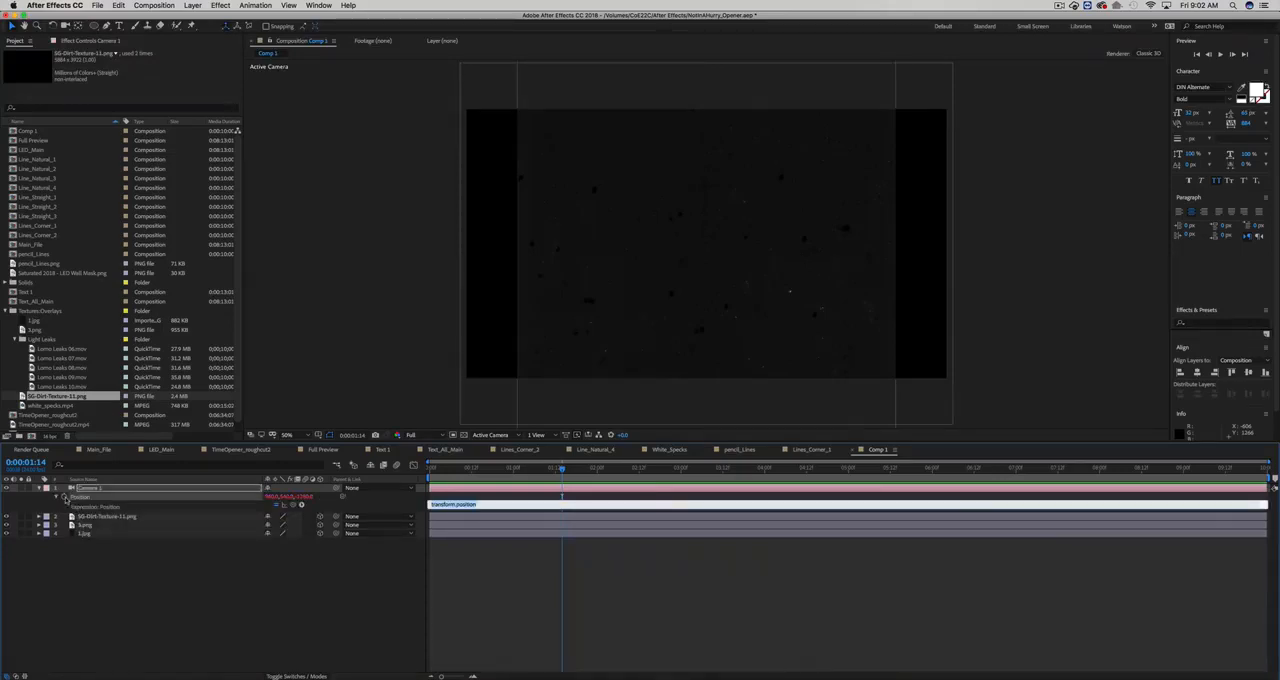
{"action": "type", "text": "wiggle"}
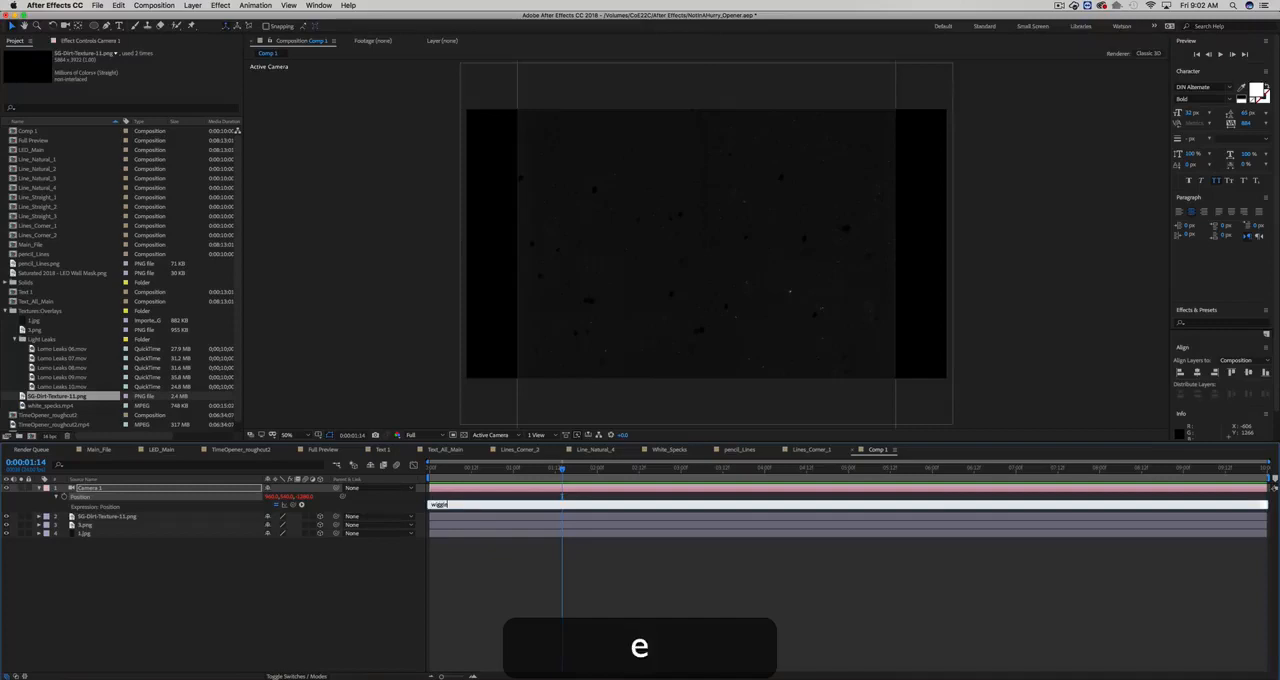
{"action": "type", "text": "("}
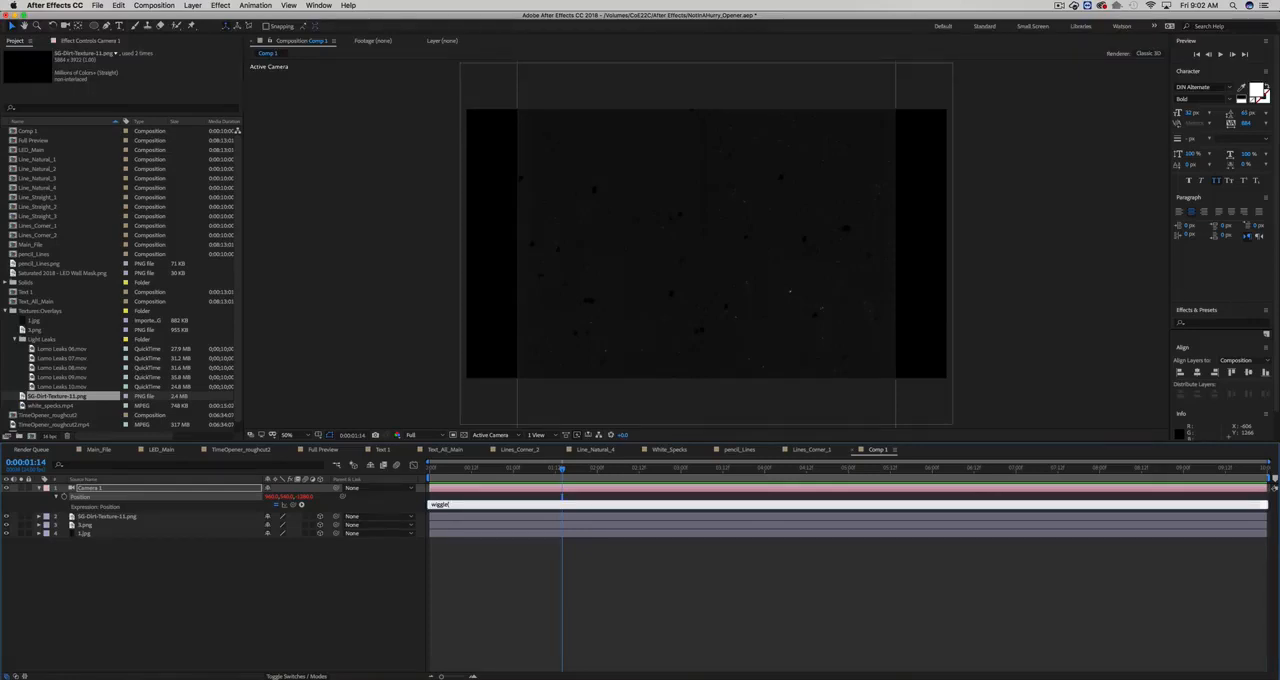
{"action": "type", "text": "2,"}
{"action": "type", "text": "50)"}
{"action": "left_click", "coordinate": [471, 497]}
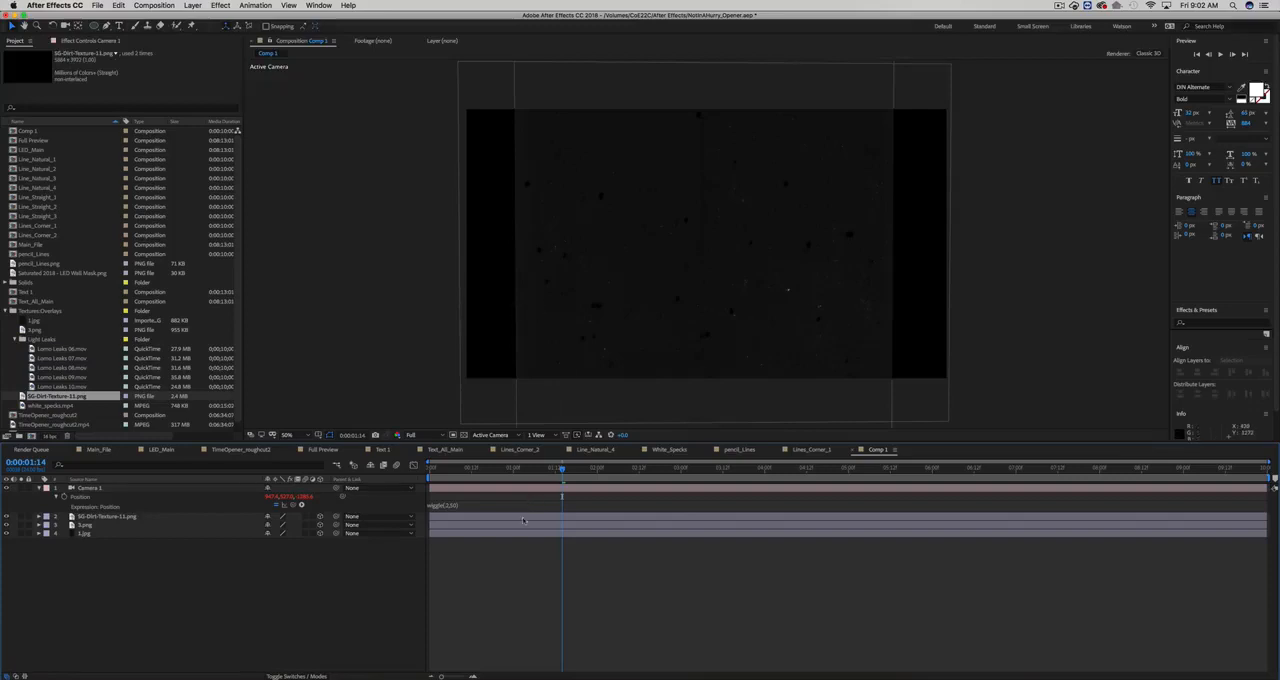
- Scale the SG-Dirt-Texture-11.png layer down to 14%
{"action": "left_click", "coordinate": [563, 371]}
{"action": "scroll", "coordinate": [623, 150], "scroll_direction": "down", "scroll_amount": 4}
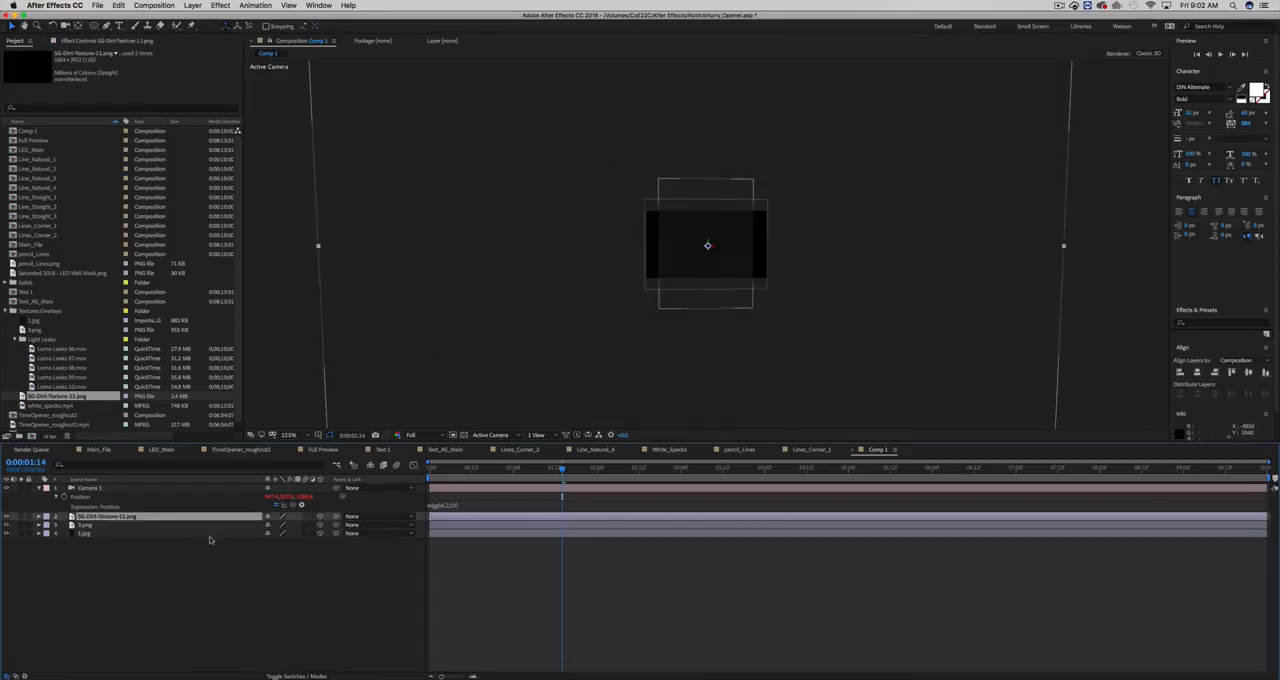
{"action": "key", "text": "s"}
{"action": "left_click_drag", "start_coordinate": [246, 532], "coordinate": [253, 534]}
- Rotate the 1.jpg layer 90 degrees so it covers the full width of the frame
{"action": "left_click", "coordinate": [170, 537]}
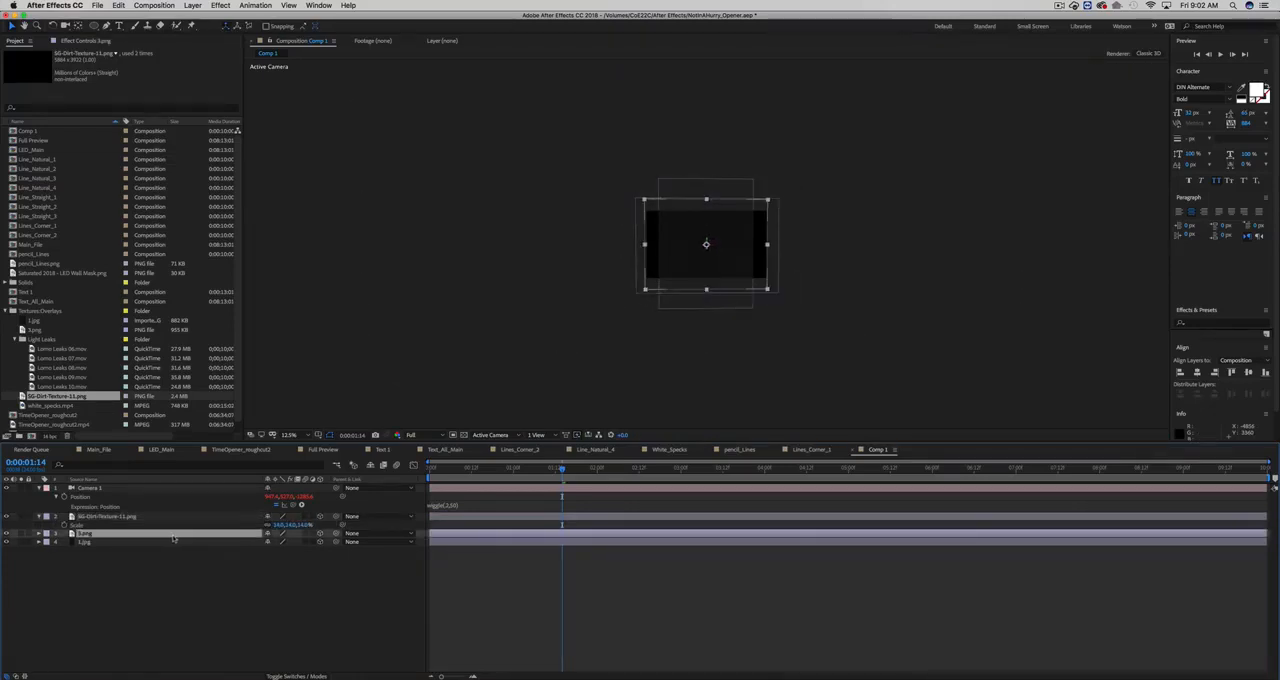
{"action": "left_click", "coordinate": [170, 542]}
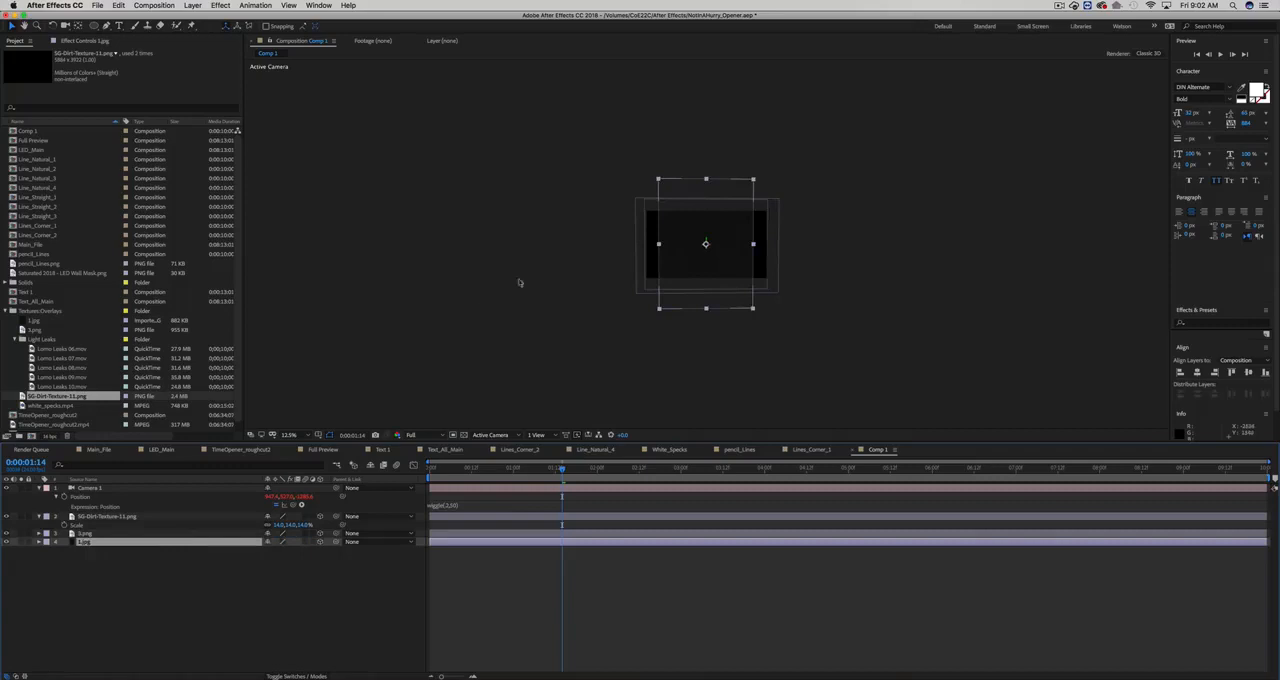
{"action": "key", "text": "w"}
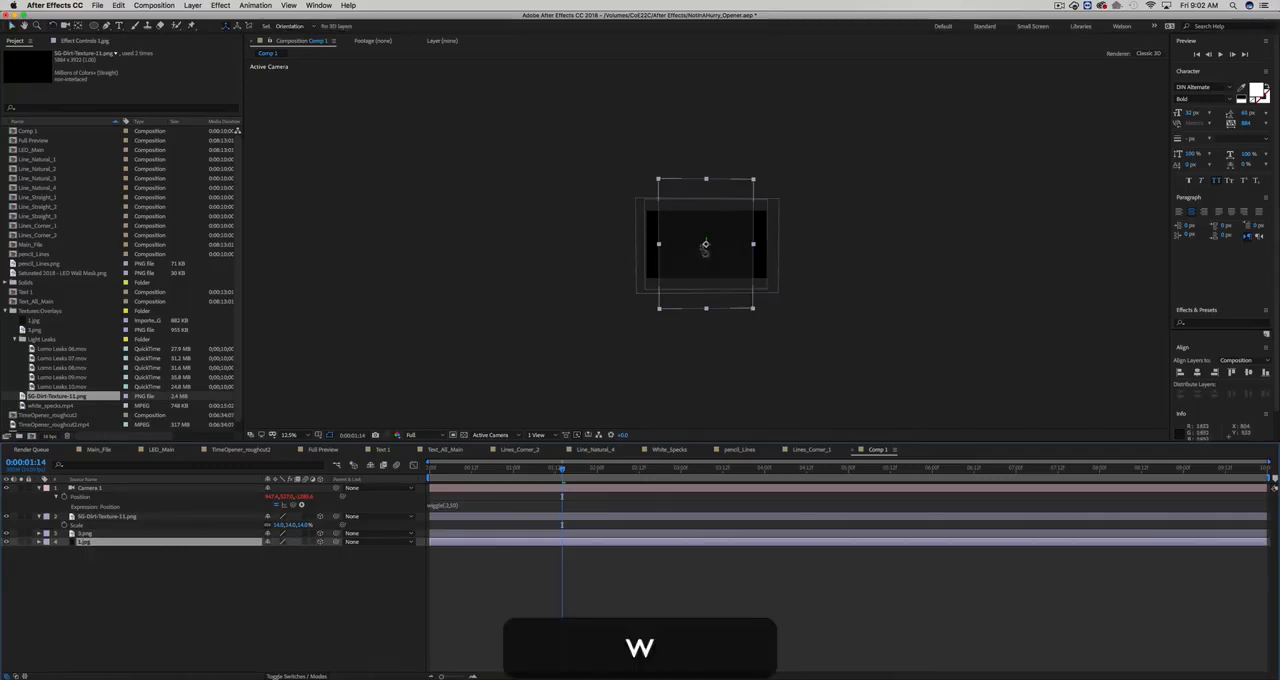
{"action": "left_click_drag", "start_coordinate": [706, 244], "coordinate": [784, 250]}
{"action": "scroll", "coordinate": [740, 256], "scroll_direction": "up", "scroll_amount": 3}
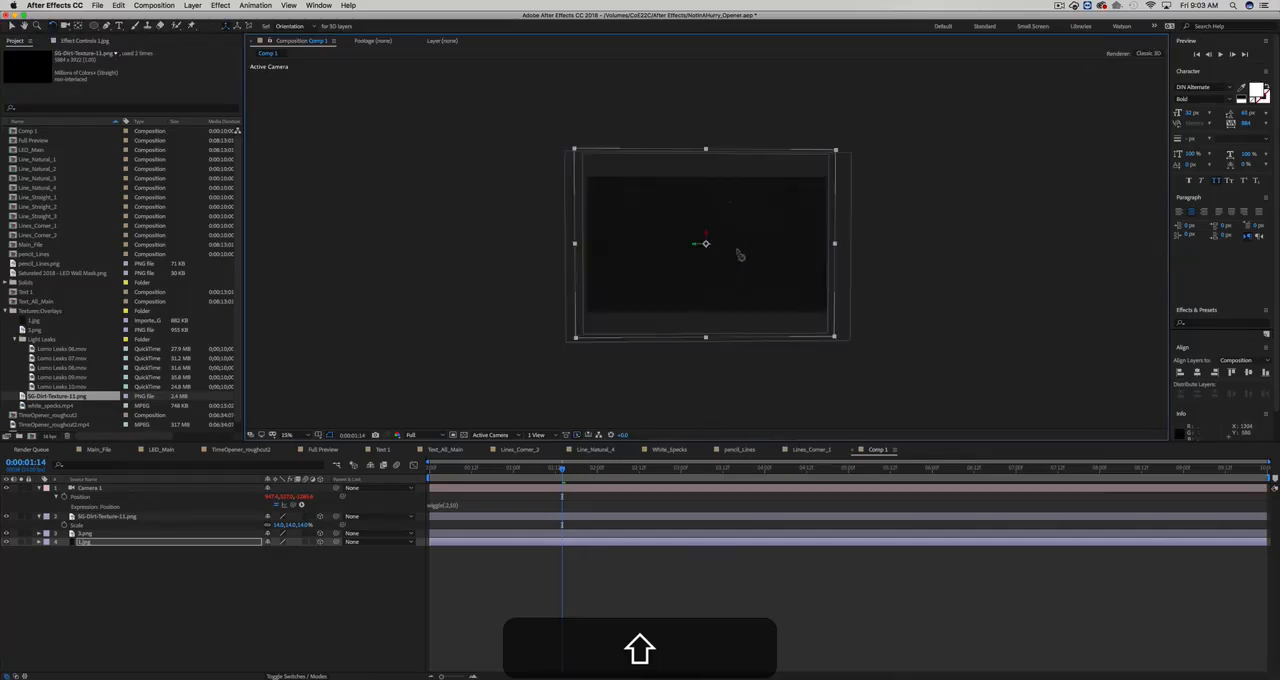
{"action": "scroll", "coordinate": [745, 252], "scroll_direction": "down", "scroll_amount": 4}
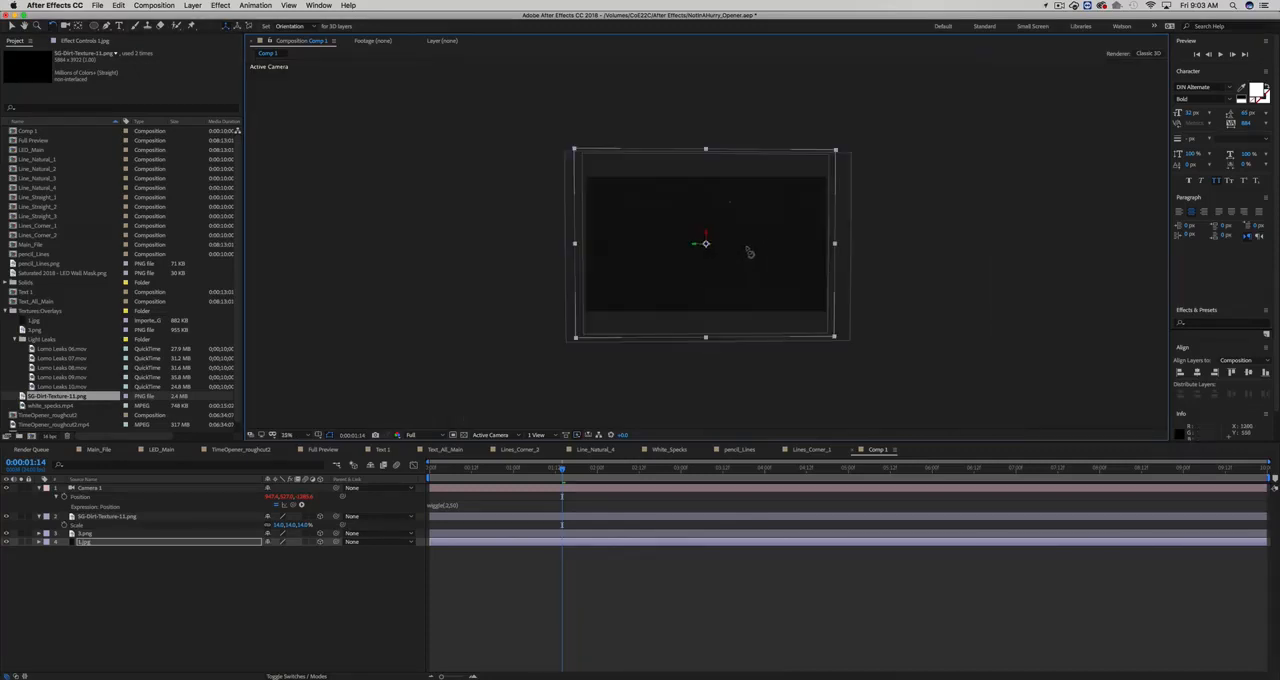
{"action": "scroll", "coordinate": [603, 390], "scroll_direction": "up", "scroll_amount": 2}
{"action": "key", "text": "v"}
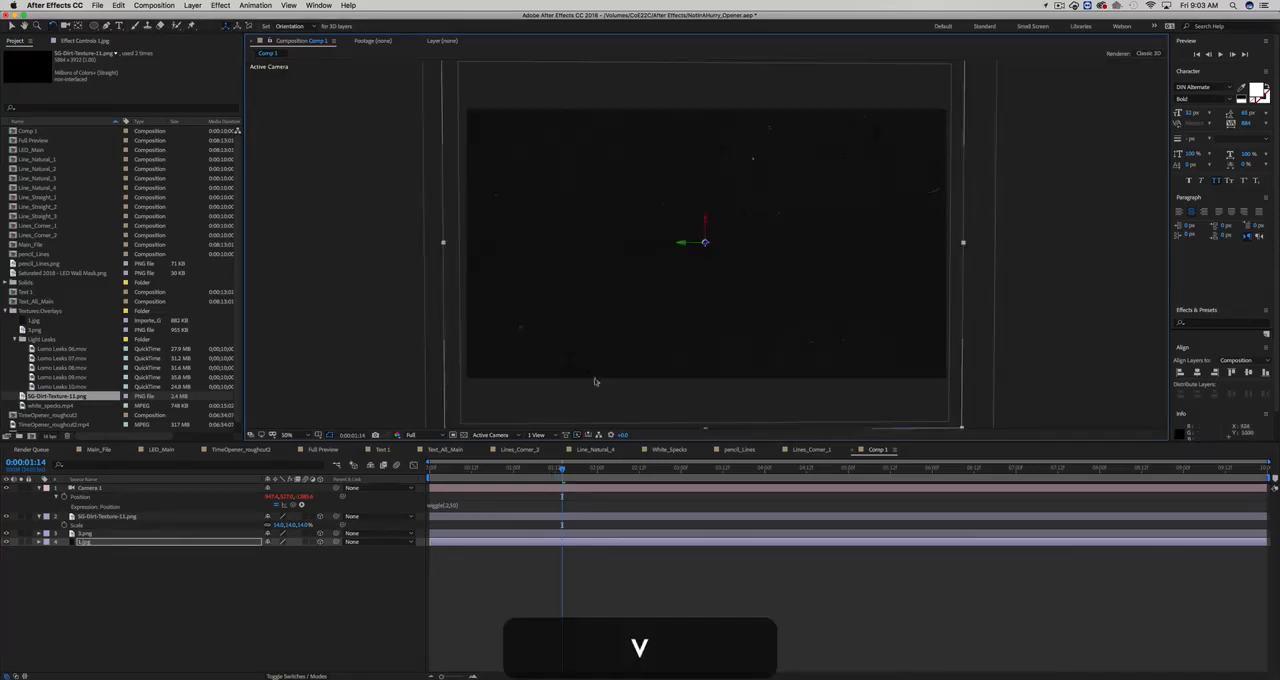
- End the work area at 0:00:05:09 and preview the camera motion at 100% magnification
{"action": "left_click_drag", "start_coordinate": [470, 471], "coordinate": [880, 476]}
{"action": "key", "text": "n"}
{"action": "key", "text": "0"}
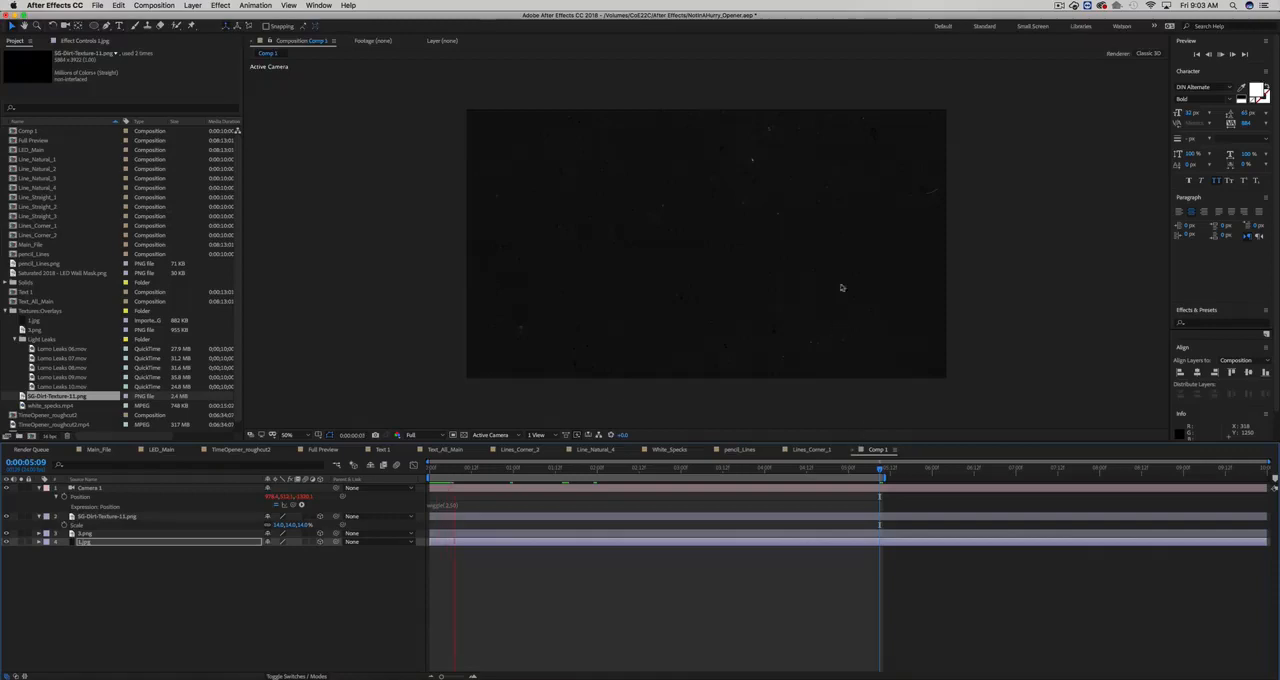
{"action": "key", "text": "slash"}
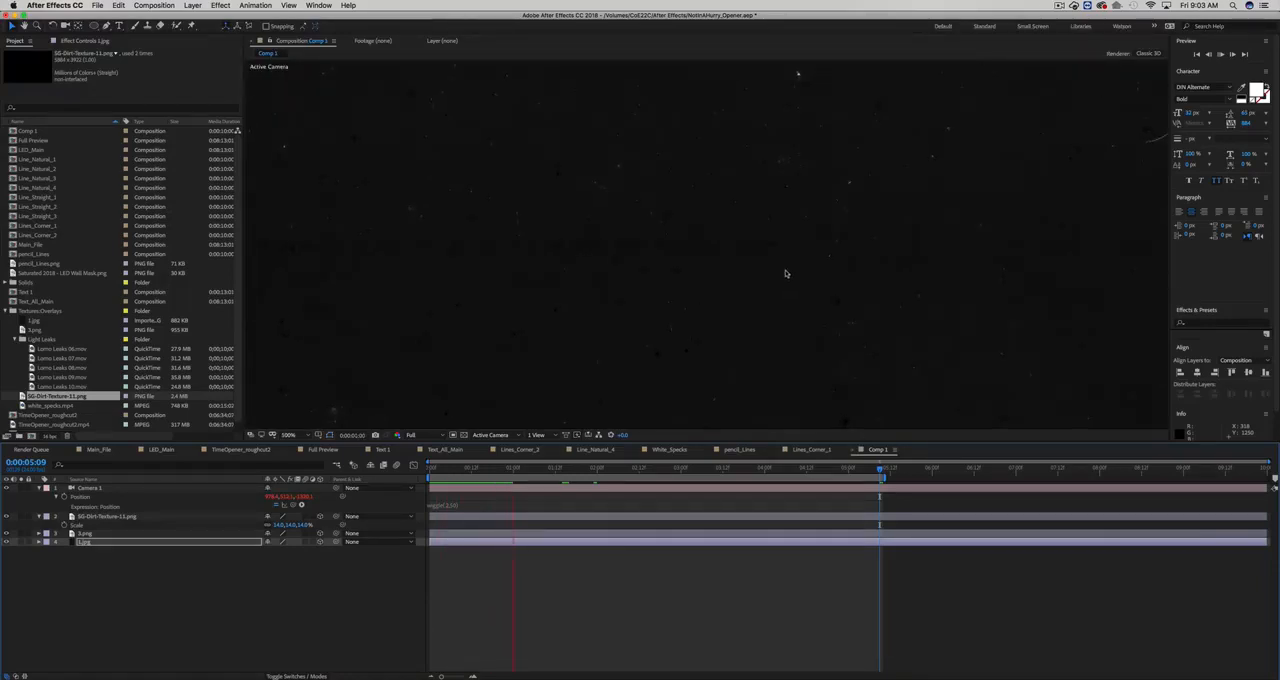
{"action": "key", "text": "0"}
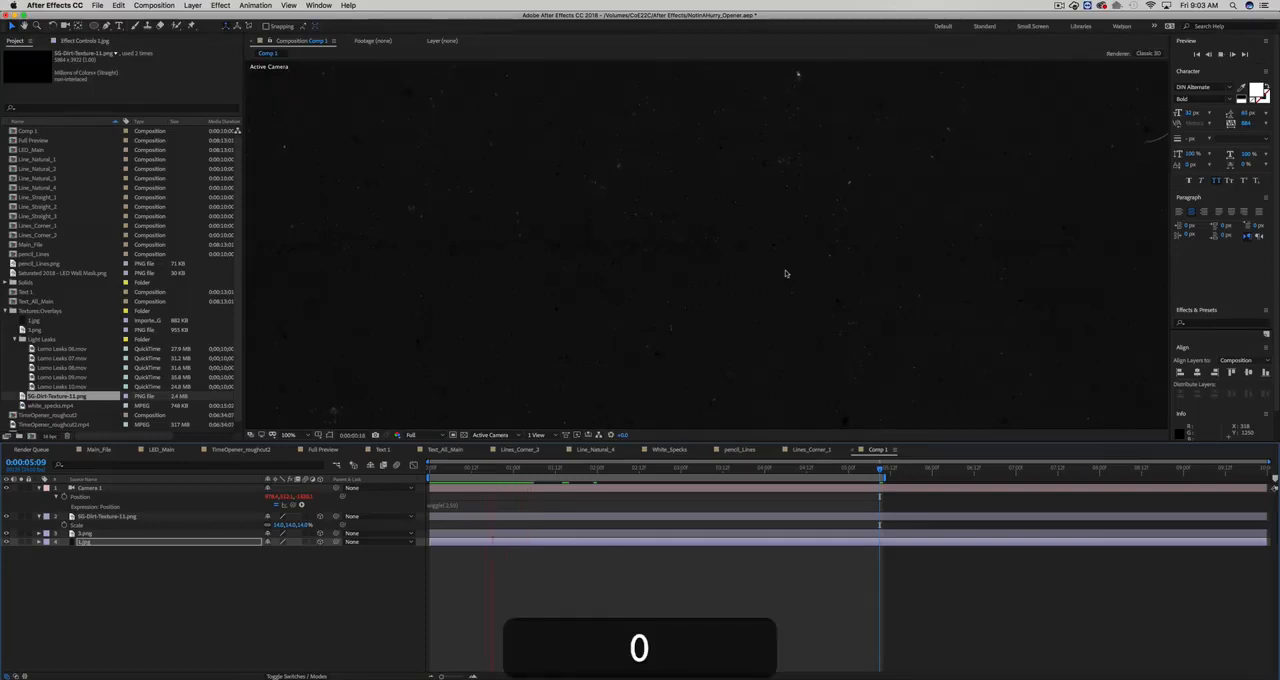
- Stop the preview and set the frequency in the camera's Position wiggle expression to 1
{"action": "key", "text": "space"}
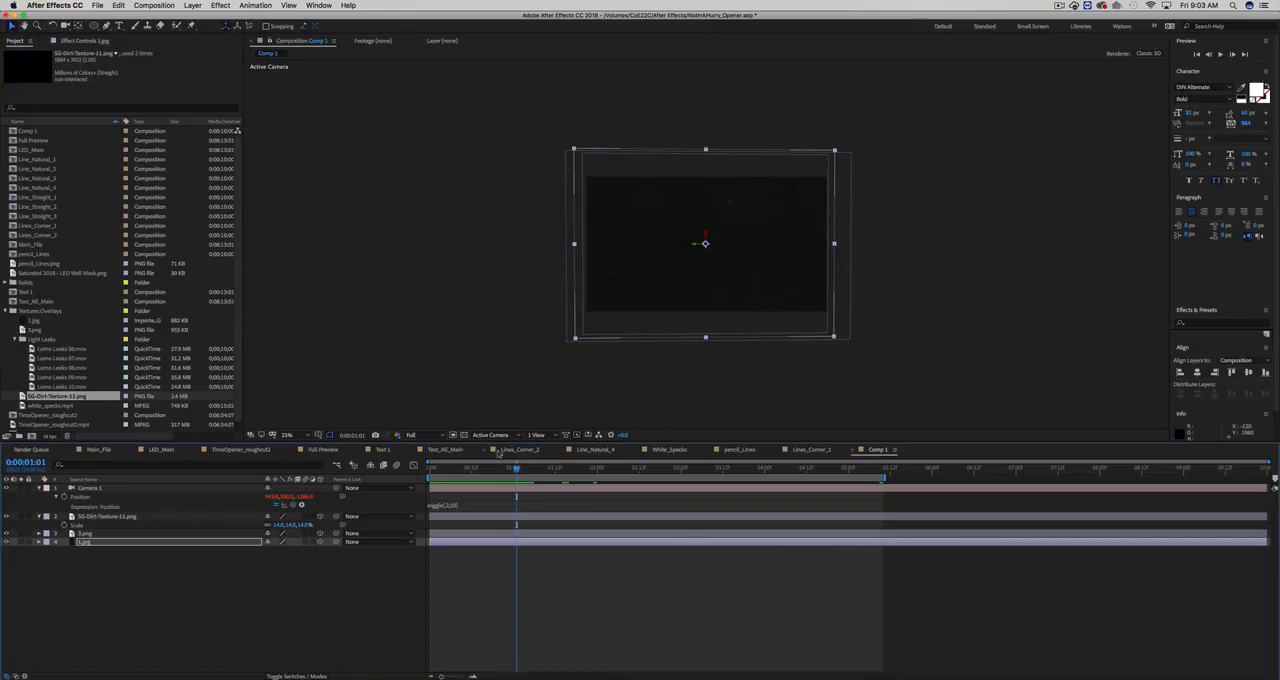
{"action": "left_click", "coordinate": [445, 495]}
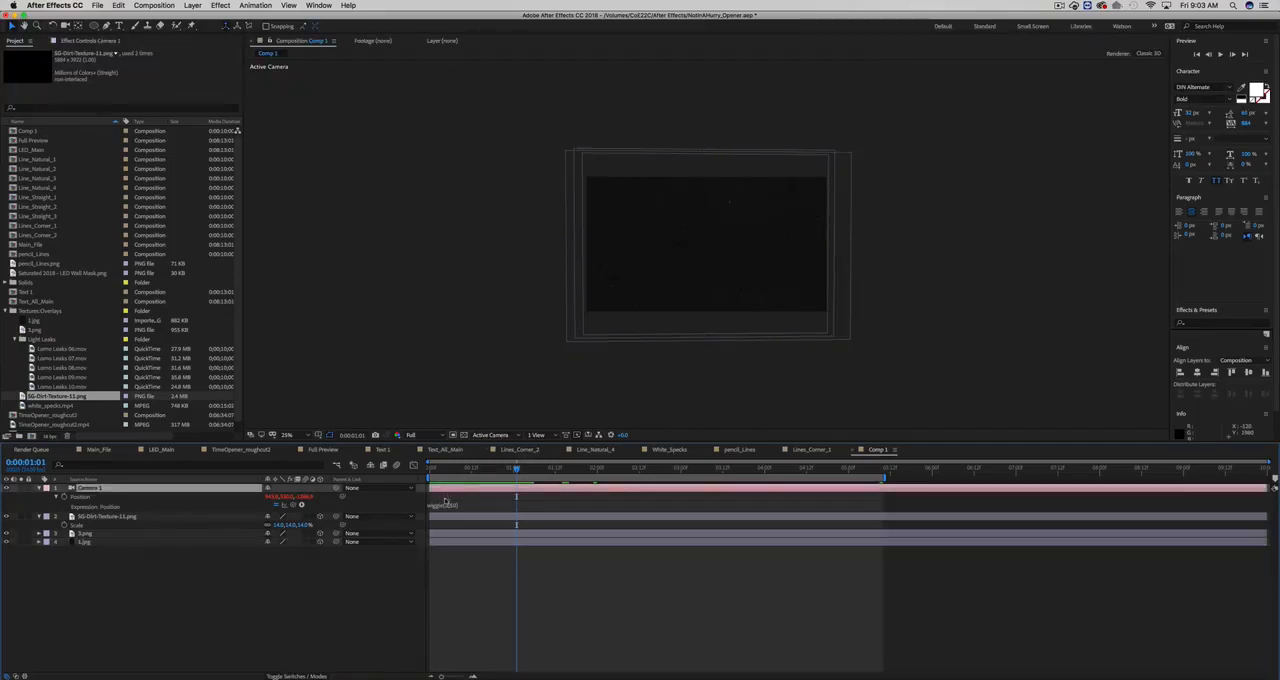
{"action": "left_click", "coordinate": [447, 505]}
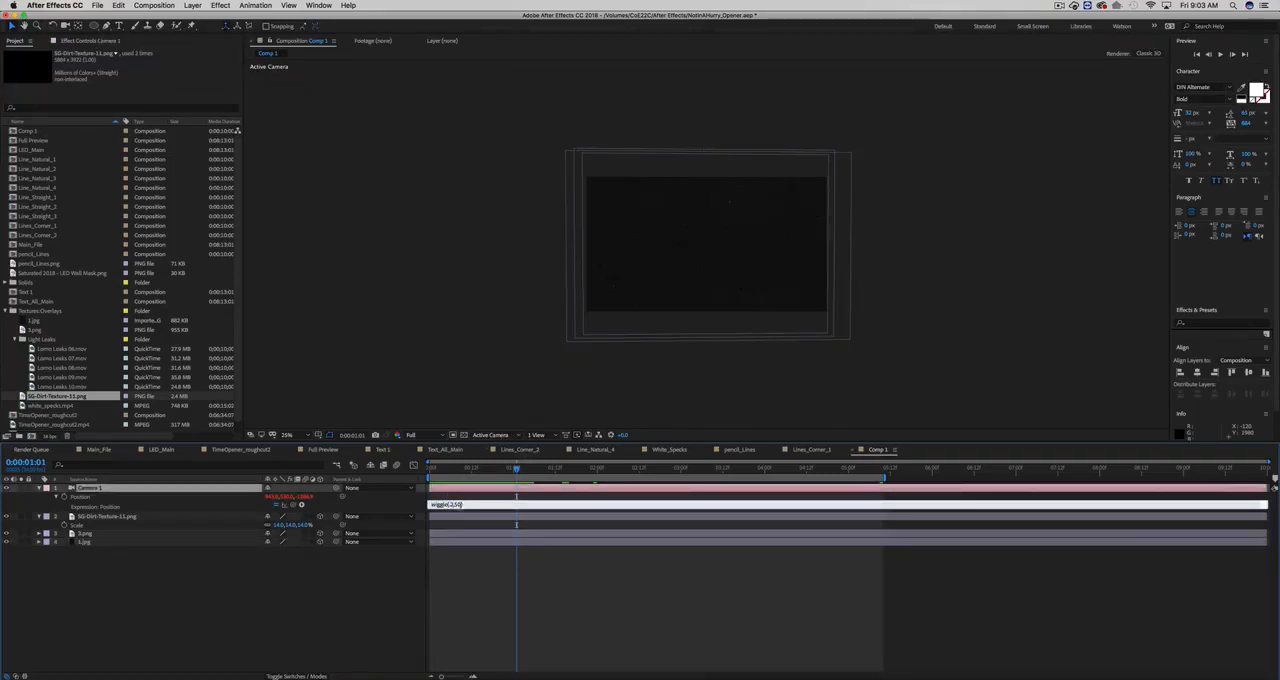
{"action": "key", "text": "BackSpace"}
{"action": "type", "text": "1"}
{"action": "left_click", "coordinate": [466, 498]}
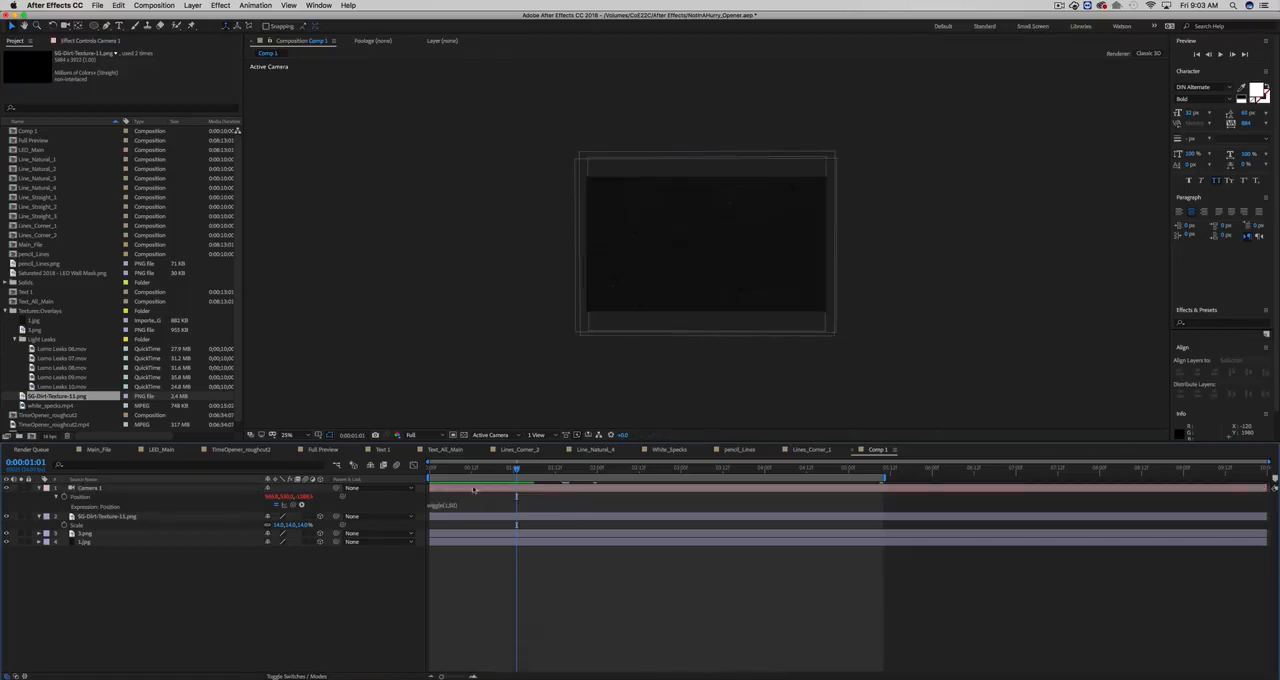
- In the Left view, push 1.jpg far back, bring SG-Dirt-Texture-11.png near the camera and move 3.png slightly back; return to Active Camera
{"action": "left_click", "coordinate": [493, 436]}
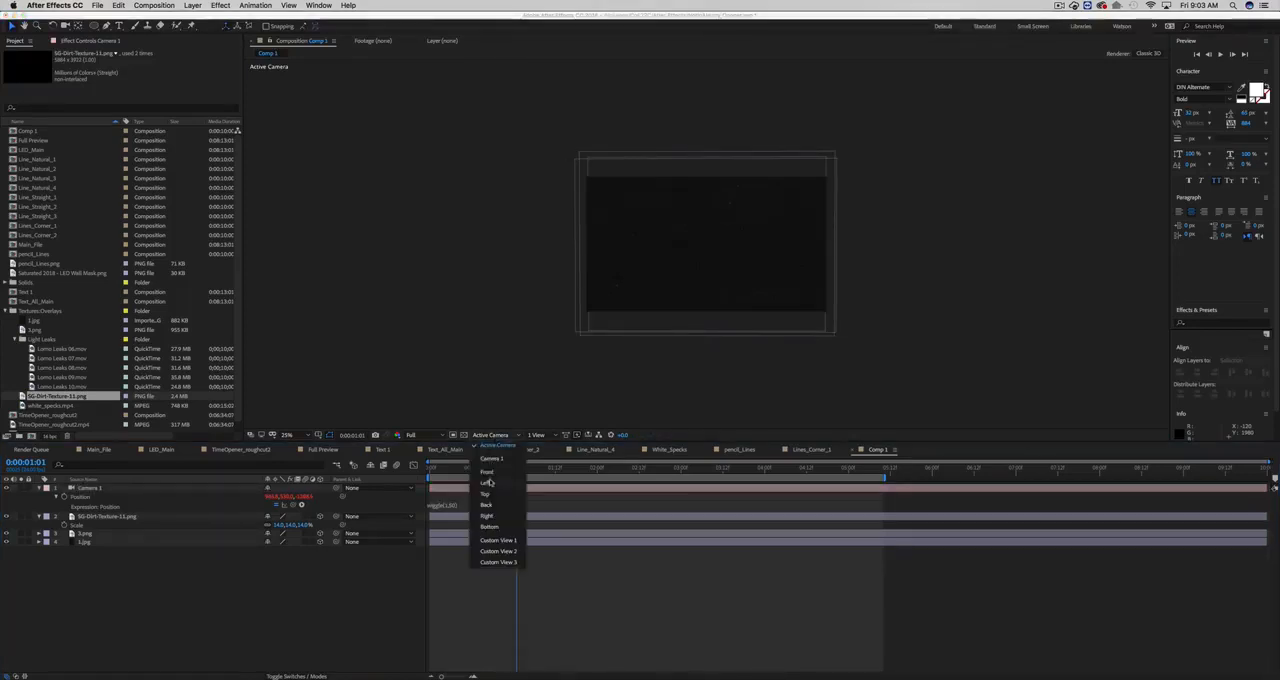
{"action": "left_click", "coordinate": [492, 484]}
{"action": "left_click", "coordinate": [619, 251]}
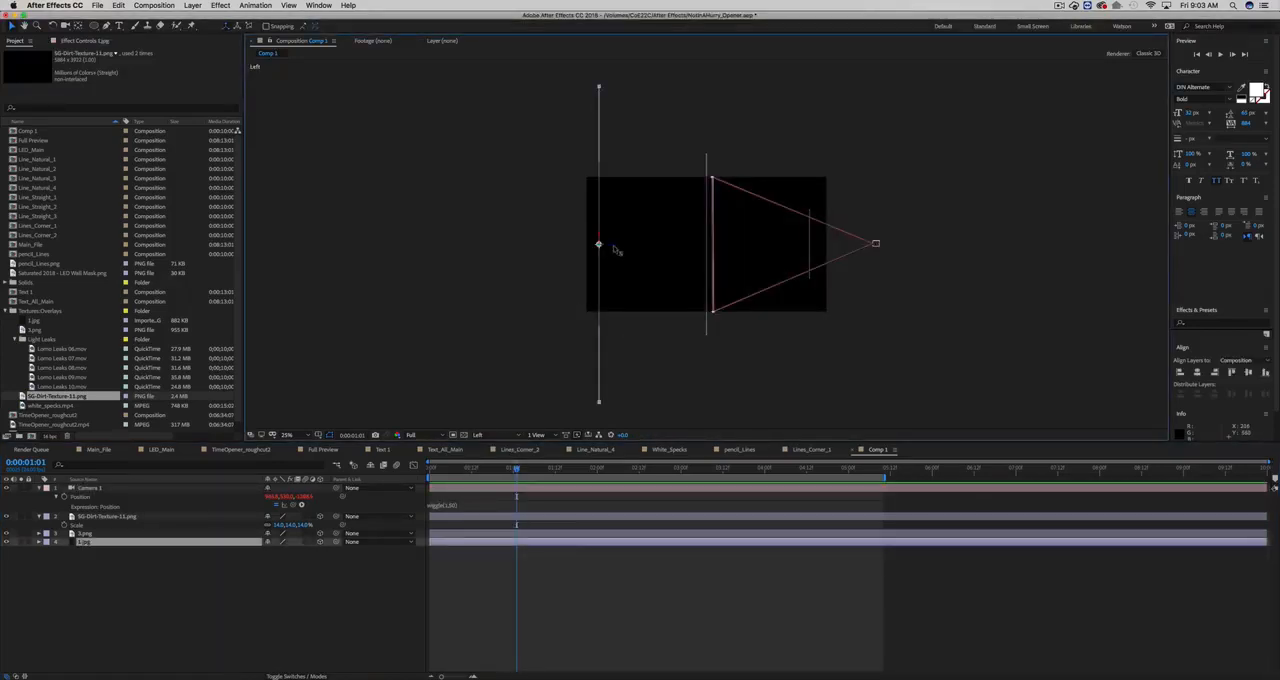
{"action": "left_click_drag", "start_coordinate": [610, 247], "coordinate": [498, 245]}
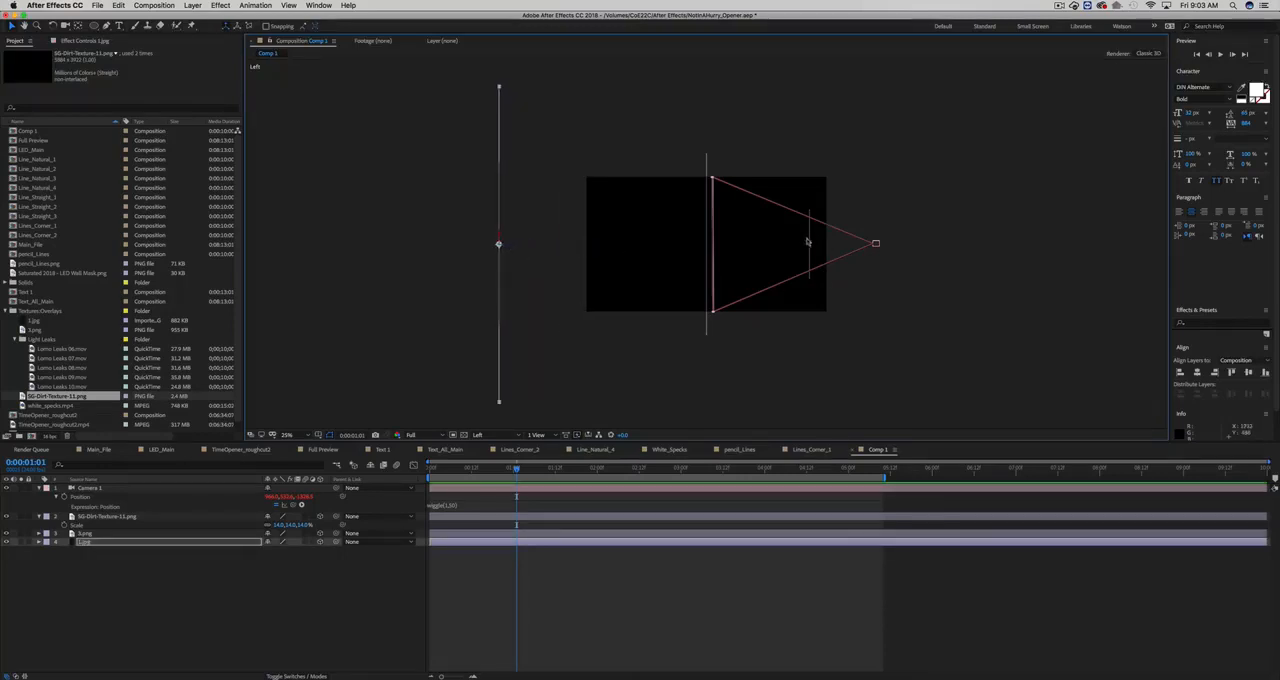
{"action": "left_click_drag", "start_coordinate": [807, 241], "coordinate": [866, 246]}
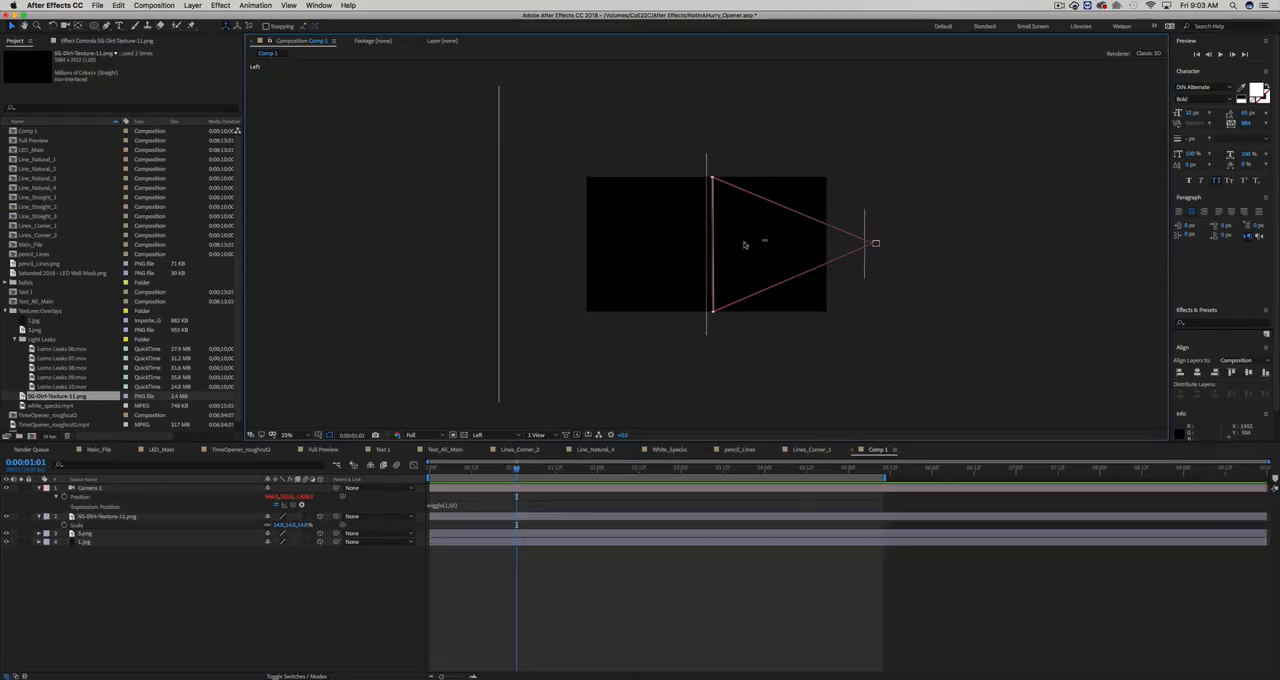
{"action": "left_click", "coordinate": [706, 245]}
{"action": "left_click_drag", "start_coordinate": [722, 250], "coordinate": [703, 250]}
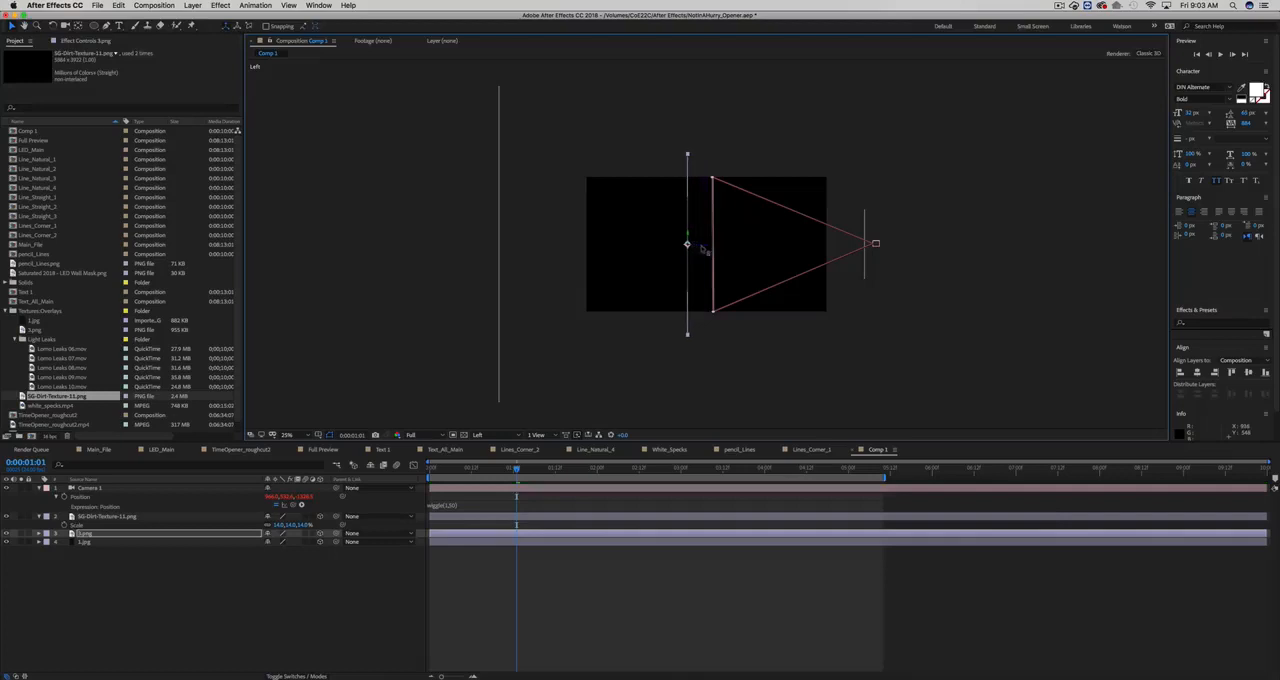
{"action": "left_click", "coordinate": [506, 434]}
{"action": "left_click", "coordinate": [502, 447]}
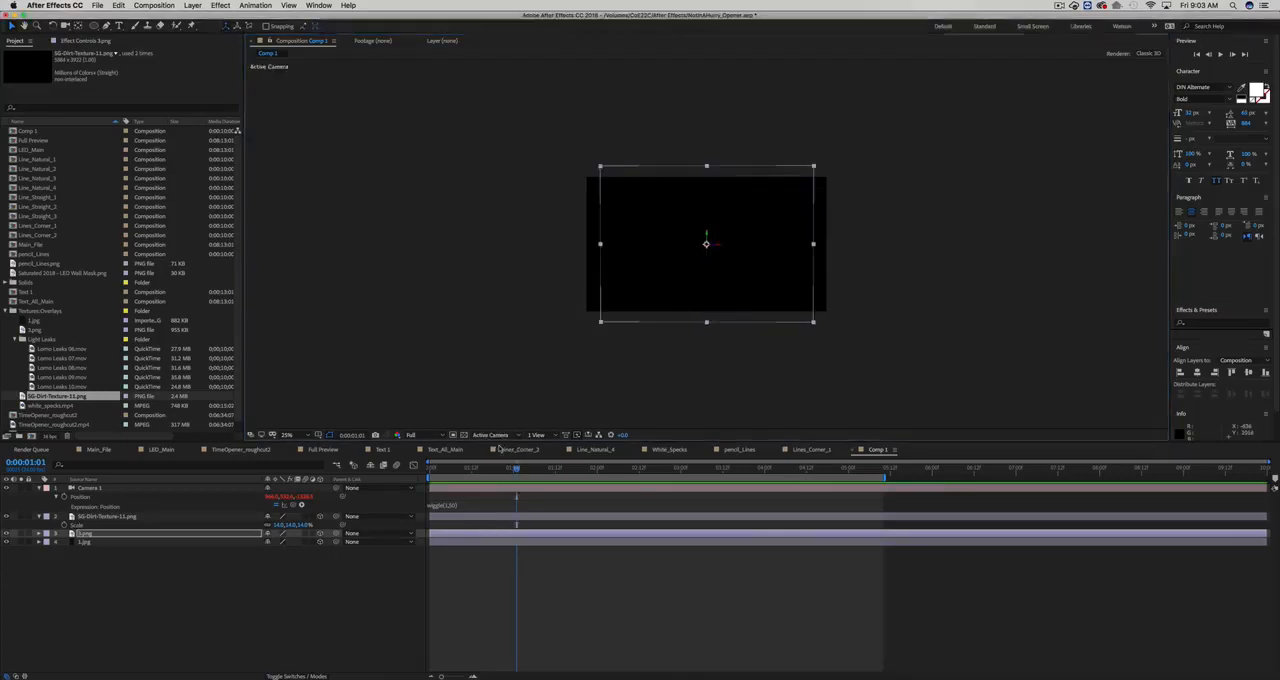
- Scale the 3.png layer up to 180% and the 1.jpg layer to 133% so both cover the frame
{"action": "key", "text": "period"}
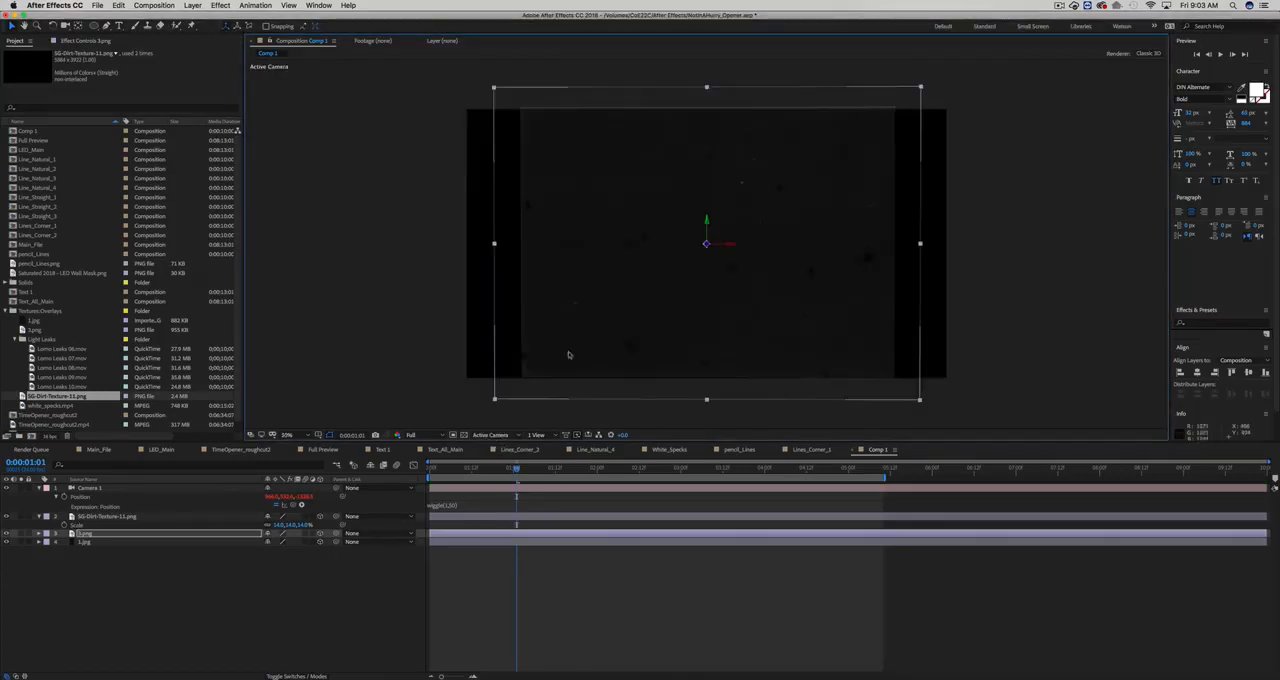
{"action": "left_click", "coordinate": [207, 497]}
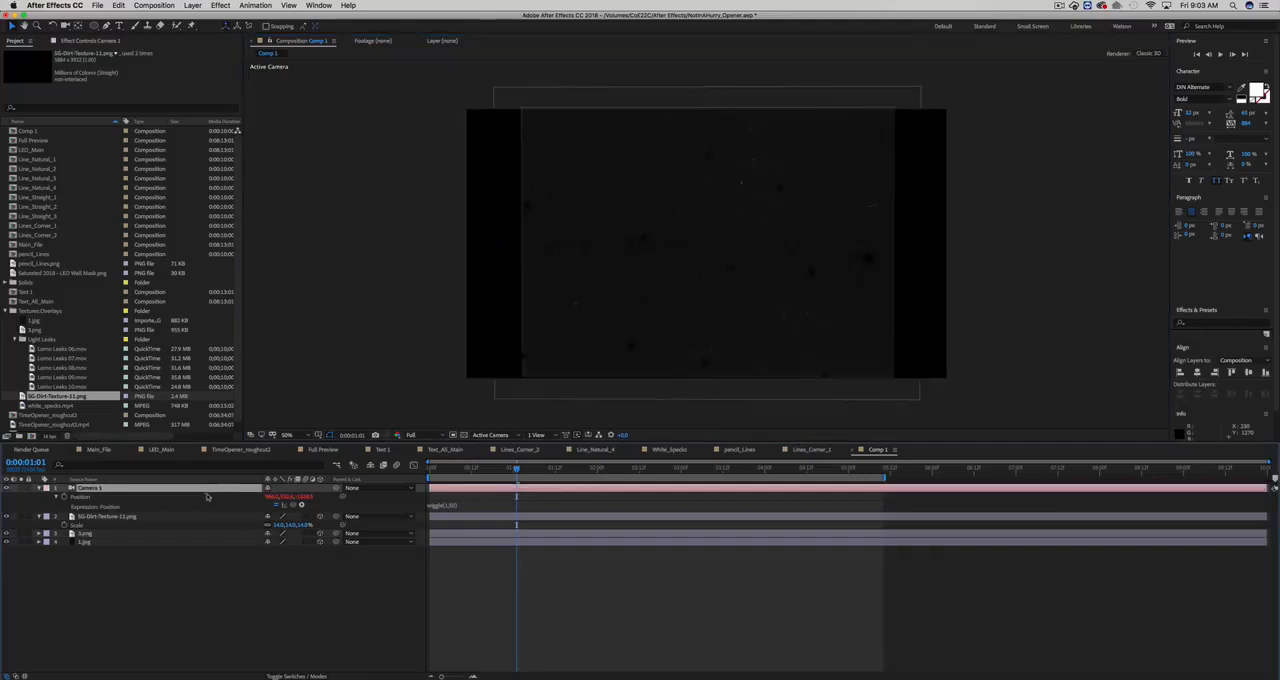
{"action": "left_click", "coordinate": [131, 517]}
{"action": "left_click", "coordinate": [130, 533]}
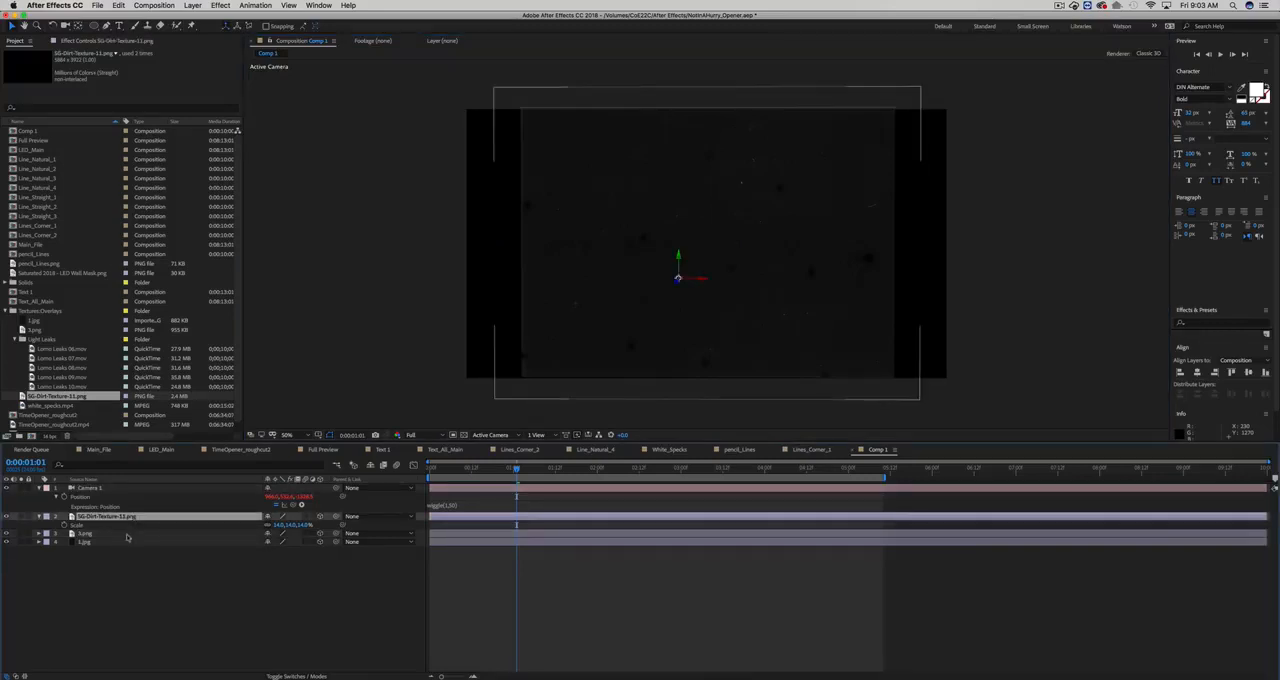
{"action": "key", "text": "s"}
{"action": "left_click_drag", "start_coordinate": [283, 545], "coordinate": [289, 563]}
{"action": "left_click", "coordinate": [217, 551]}
{"action": "key", "text": "s"}
{"action": "left_click", "coordinate": [240, 522]}
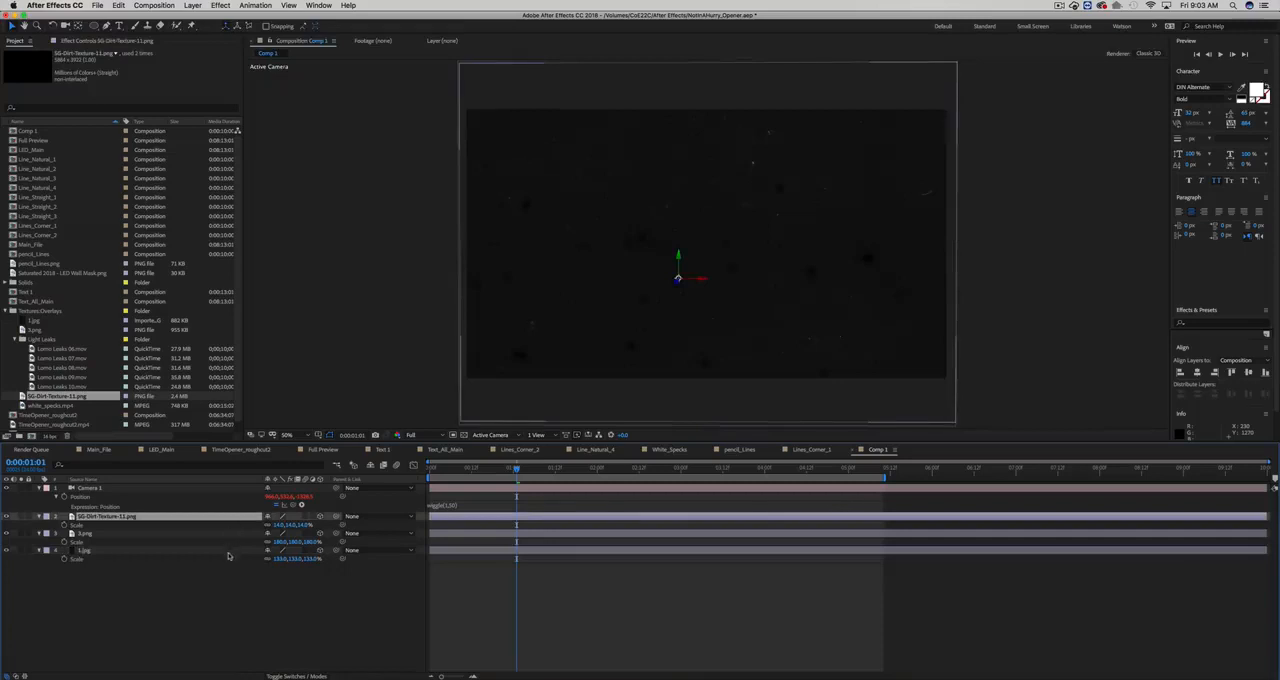
- Show the layer blending modes and set the SG-Dirt-Texture-11.png layer to Add
{"action": "left_click", "coordinate": [255, 551]}
{"action": "key", "text": "shift"}
{"action": "left_click", "coordinate": [296, 676]}
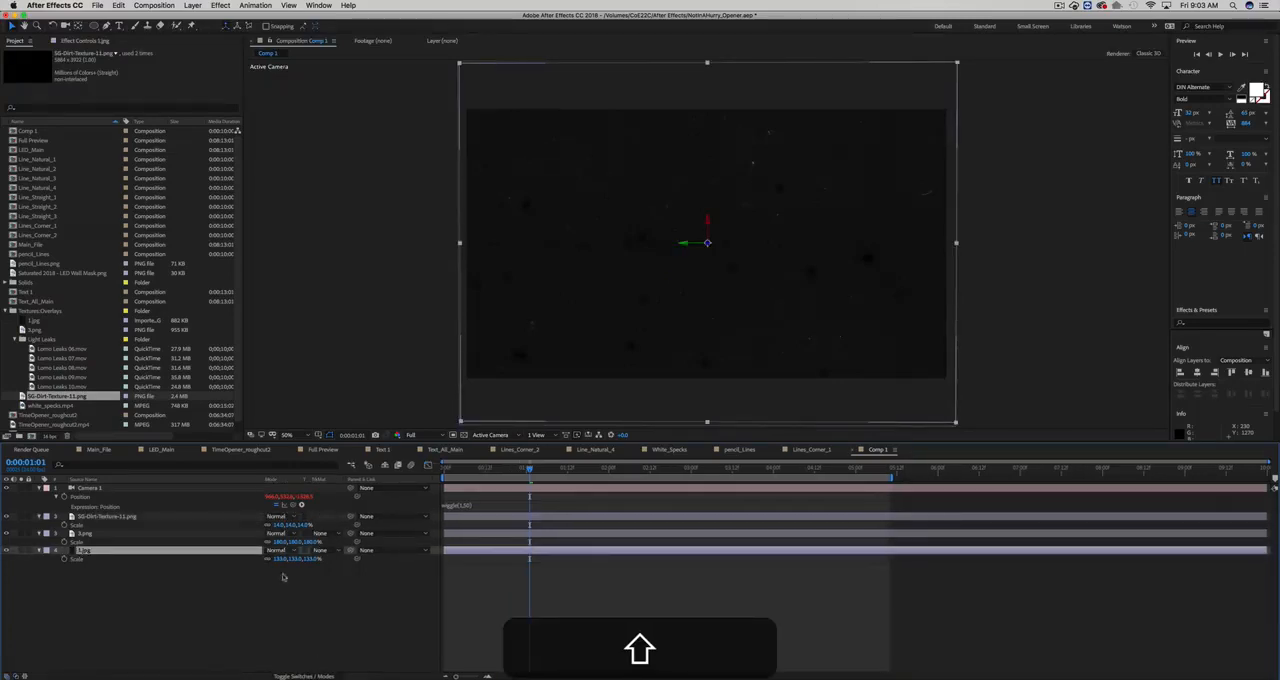
{"action": "left_click", "coordinate": [280, 517]}
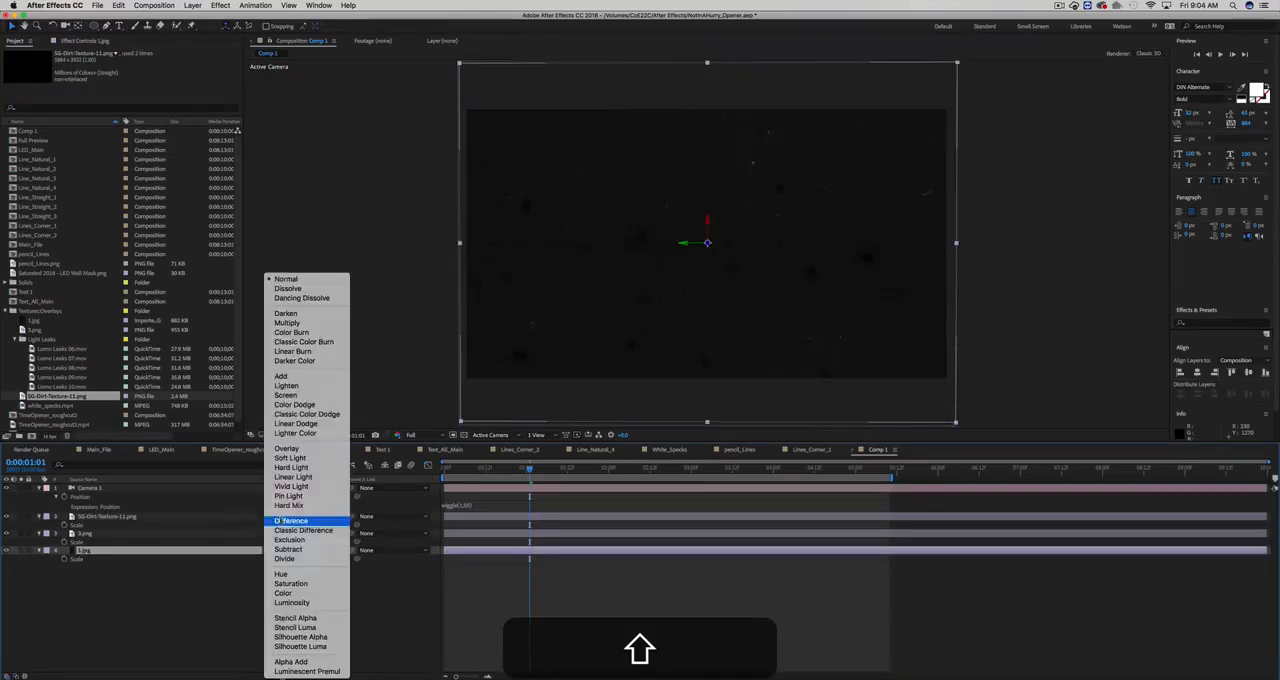
{"action": "left_click", "coordinate": [300, 379]}
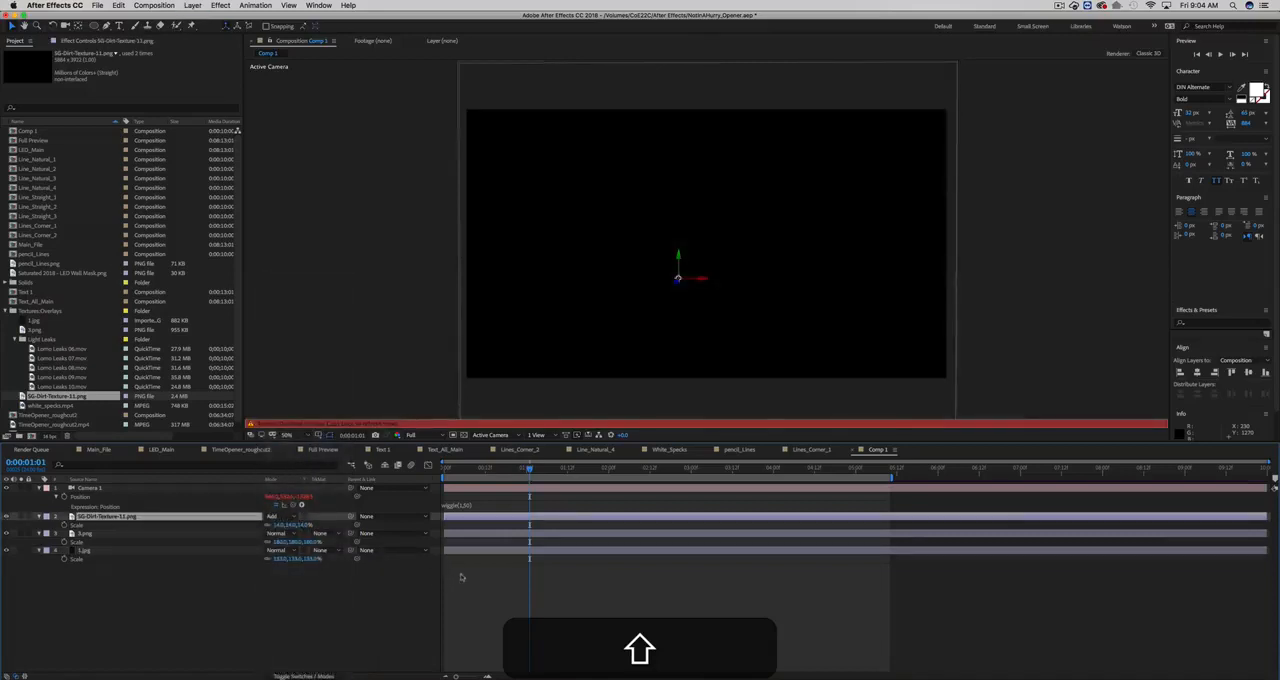
{"action": "left_click", "coordinate": [362, 580]}
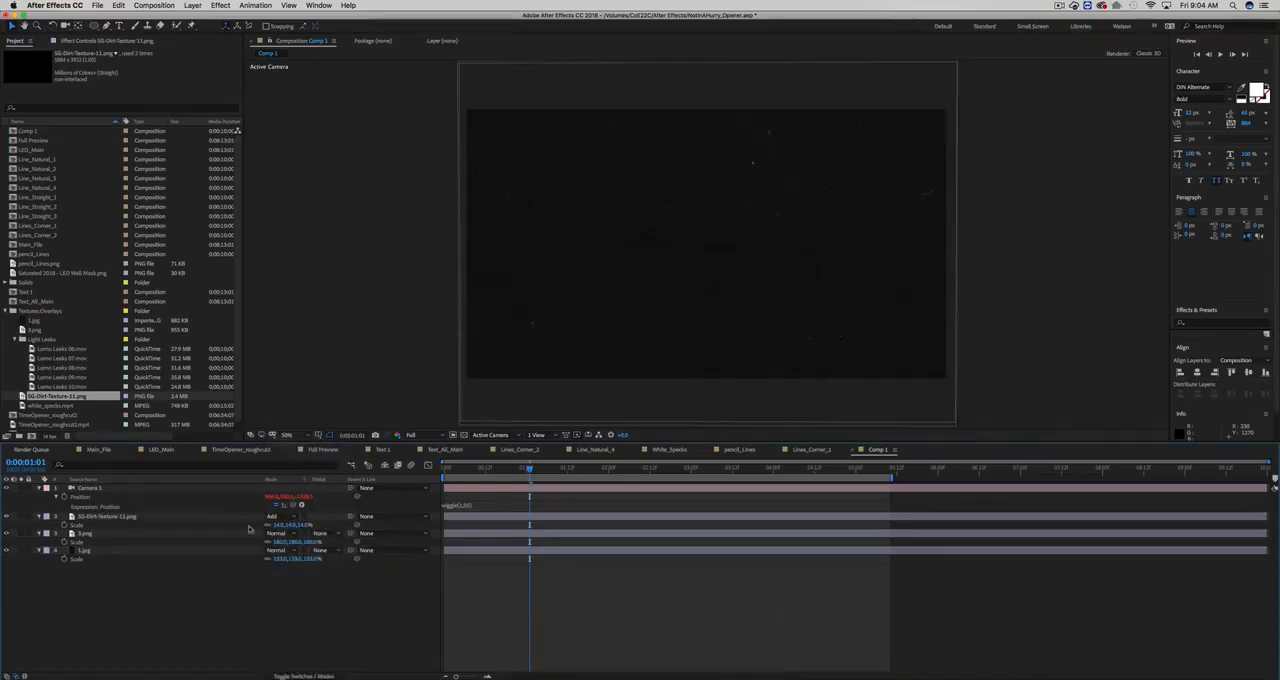
{"action": "left_click", "coordinate": [234, 535]}
{"action": "key", "text": "v"}
{"action": "mouse_move", "coordinate": [530, 327]}
{"action": "left_mouse_down"}
{"action": "mouse_move", "coordinate": [551, 346]}
{"action": "mouse_move", "coordinate": [536, 329]}
{"action": "left_mouse_up"}
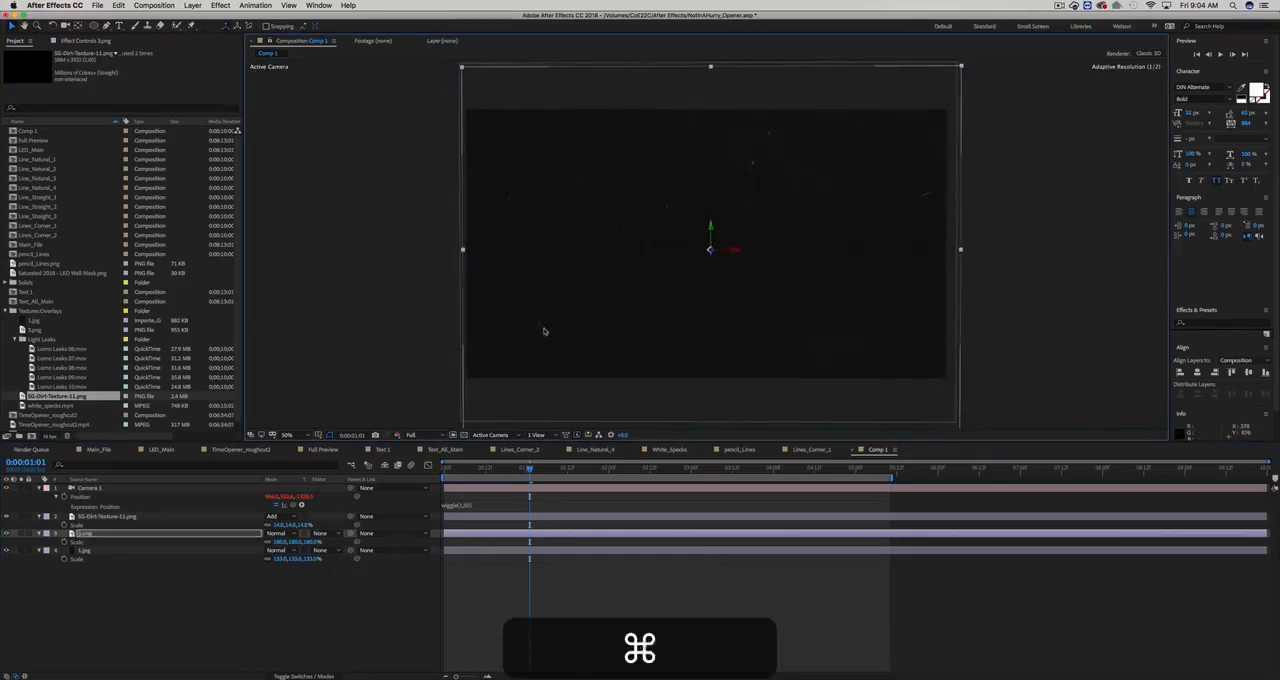
{"action": "key", "text": "super+z"}
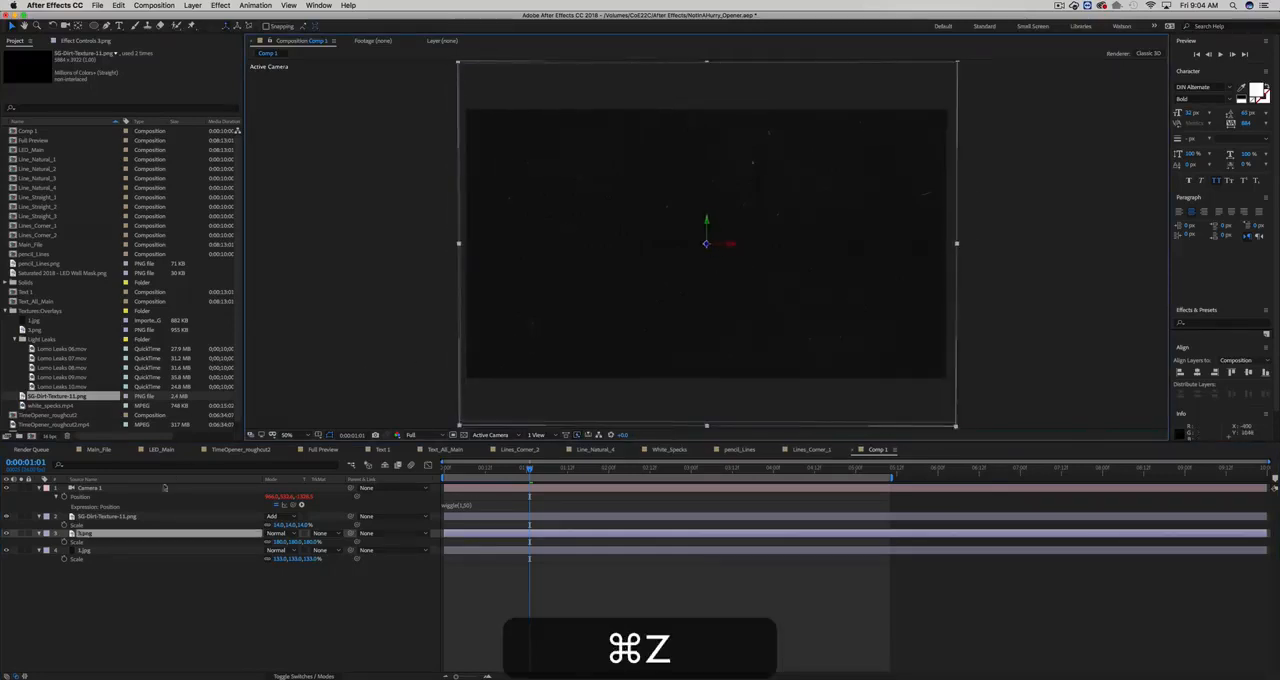
- Replace the 3.png layer's source with 1.jpg and scale that layer to 110%
{"action": "left_click", "coordinate": [40, 321]}
{"action": "left_click_drag", "start_coordinate": [35, 321], "coordinate": [83, 537]}
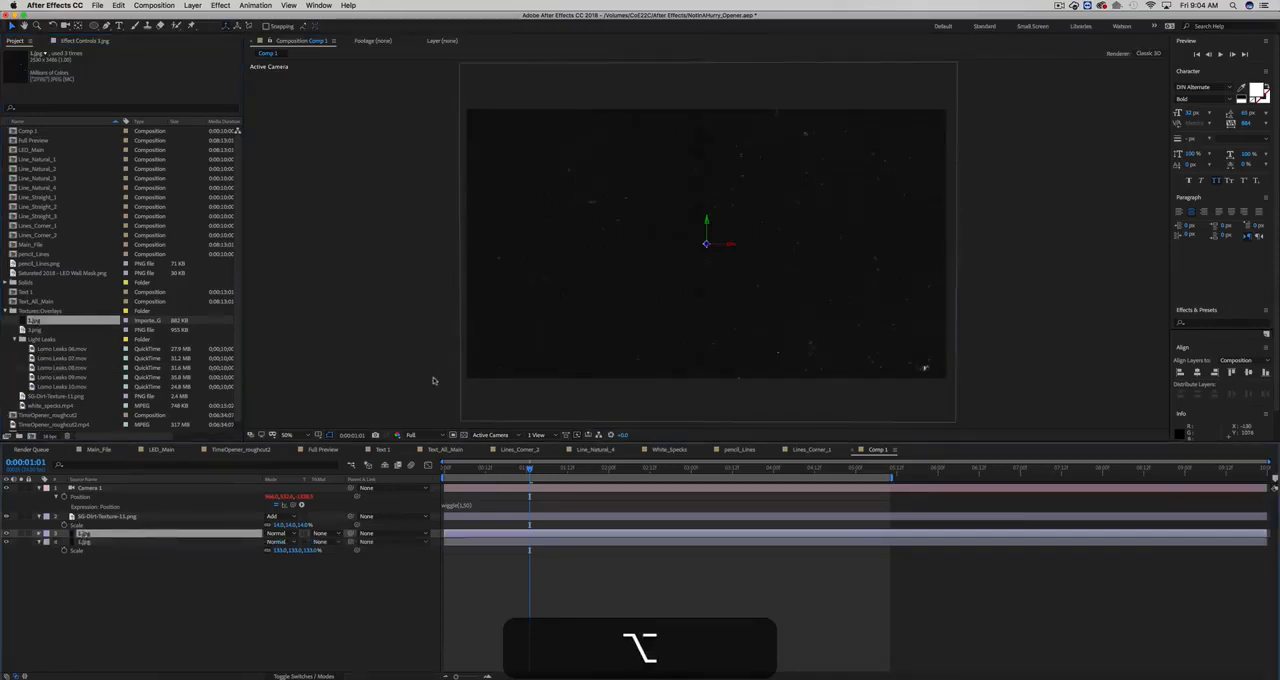
{"action": "key", "text": "s"}
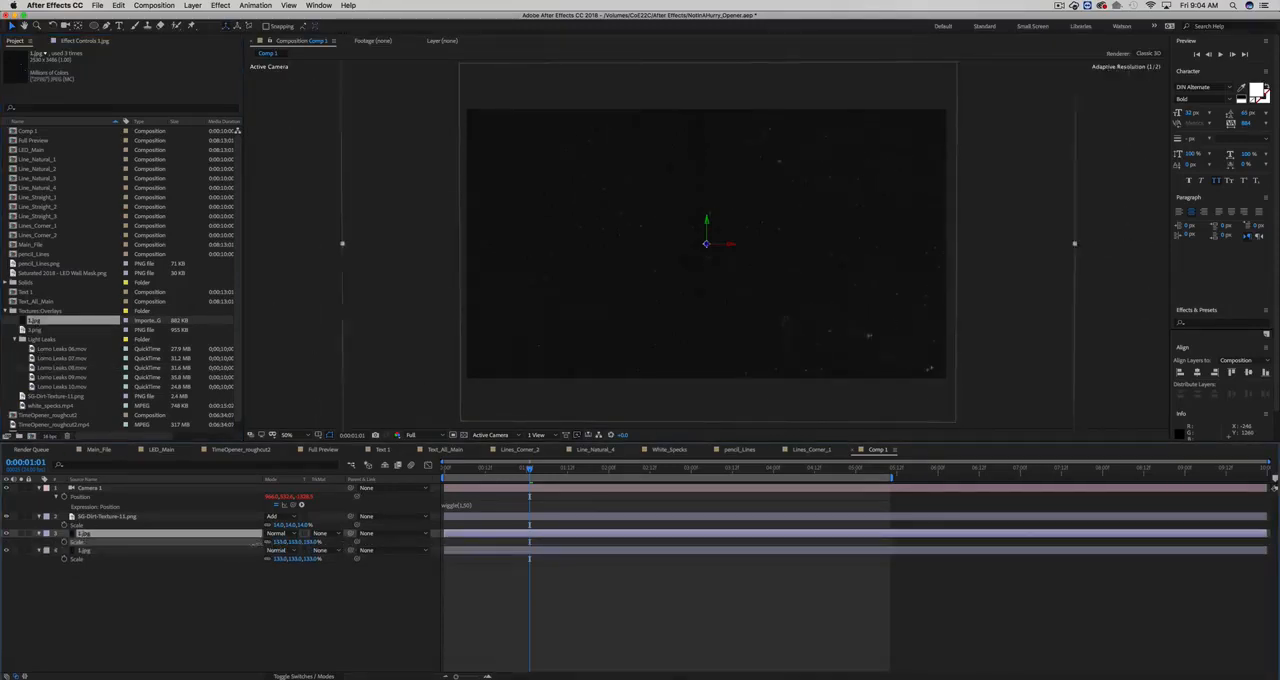
{"action": "left_click_drag", "start_coordinate": [256, 543], "coordinate": [245, 545]}
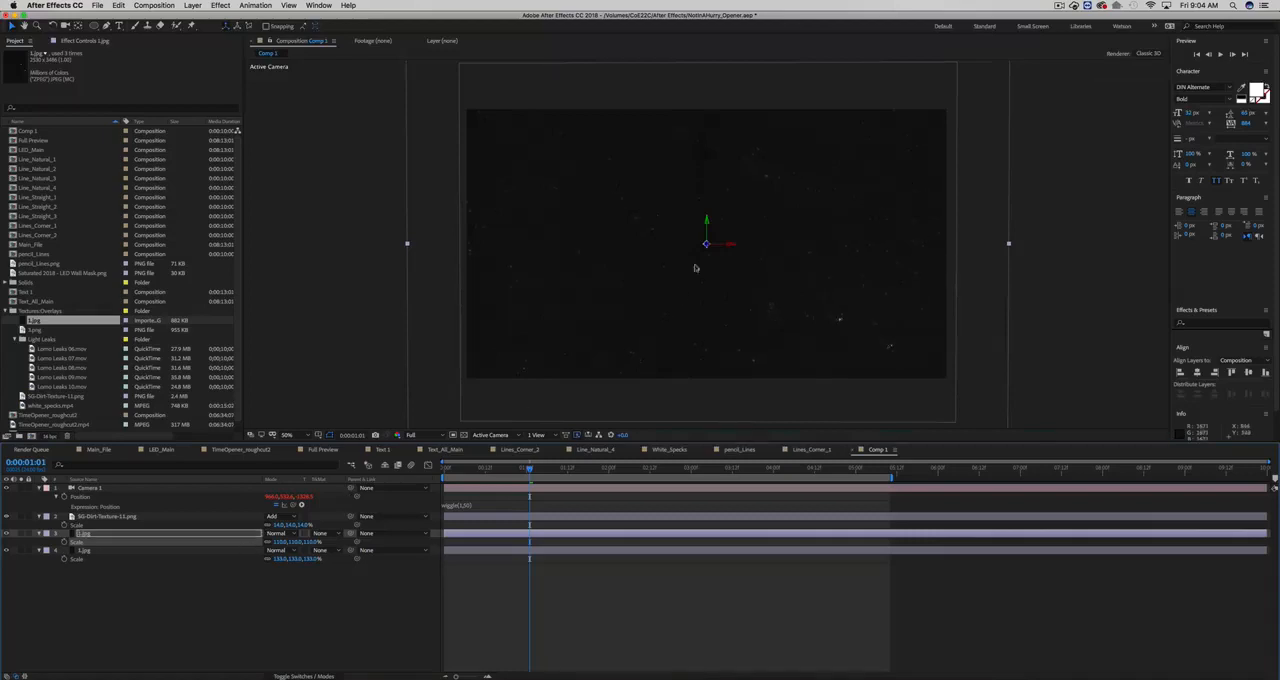
- Rotate the upper 1.jpg layer about 90 degrees clockwise and shift it slightly down and left of the frame's center
{"action": "key", "text": "w"}
{"action": "left_click_drag", "start_coordinate": [705, 248], "coordinate": [776, 251]}
{"action": "key", "text": "shift+c"}
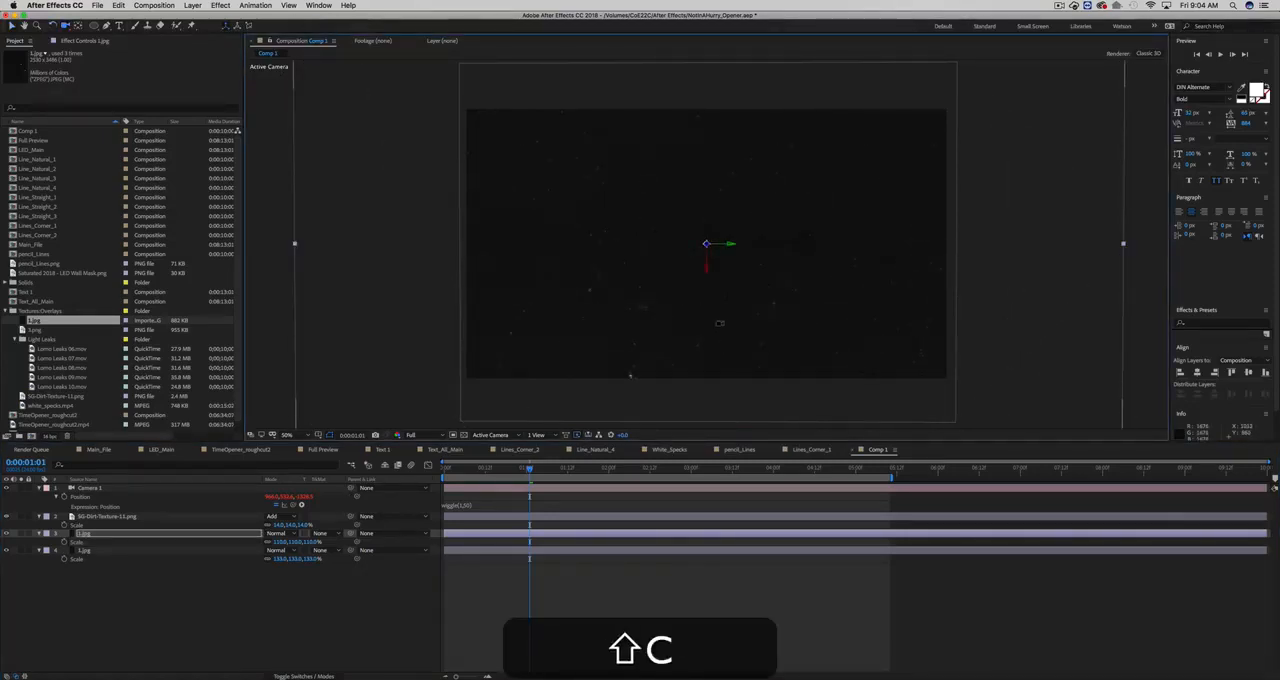
{"action": "left_click_drag", "start_coordinate": [720, 323], "coordinate": [714, 343]}
{"action": "key", "text": "super+z"}
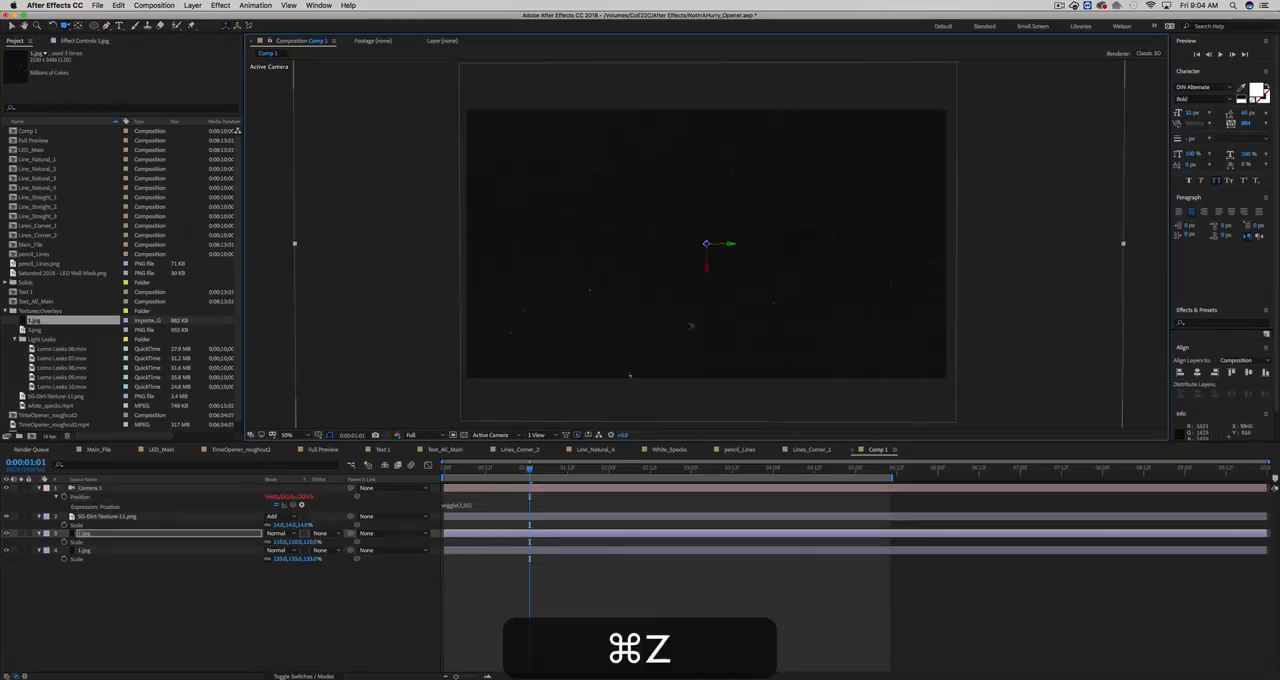
{"action": "key", "text": "super+v"}
{"action": "key", "text": "v"}
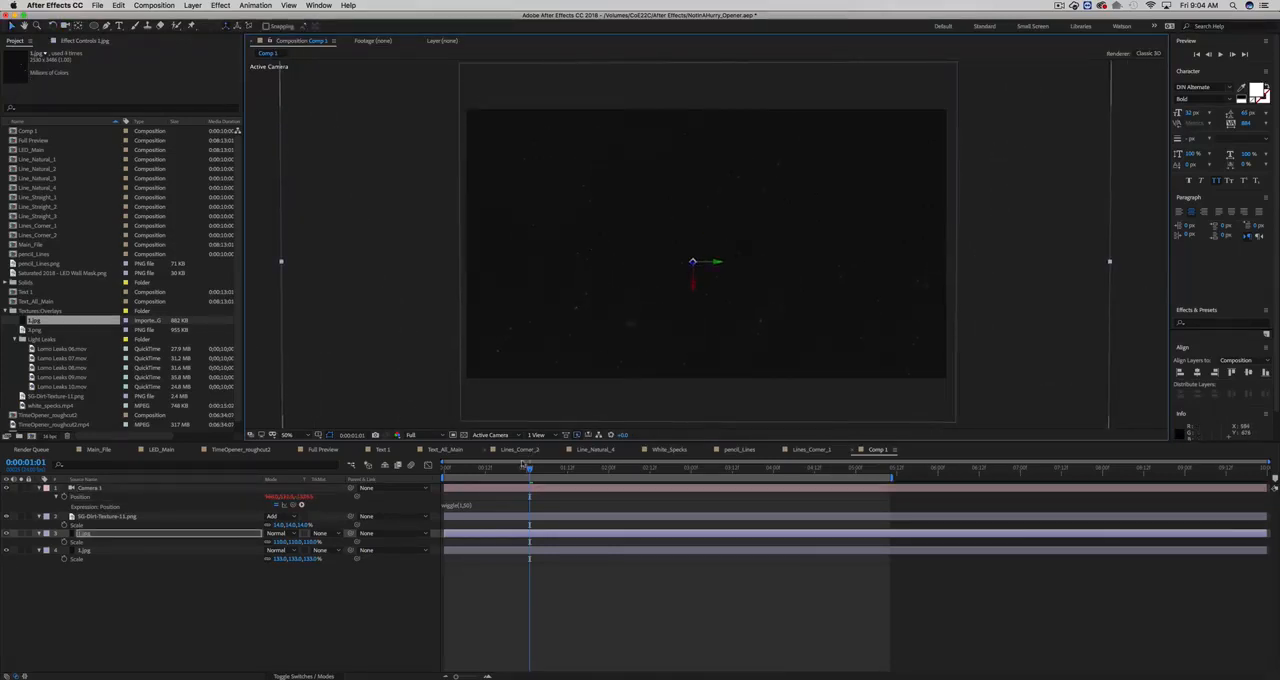
- Select the dirt texture and both 1.jpg layers and set their blending mode to Add
{"action": "left_click_drag", "start_coordinate": [527, 466], "coordinate": [668, 472]}
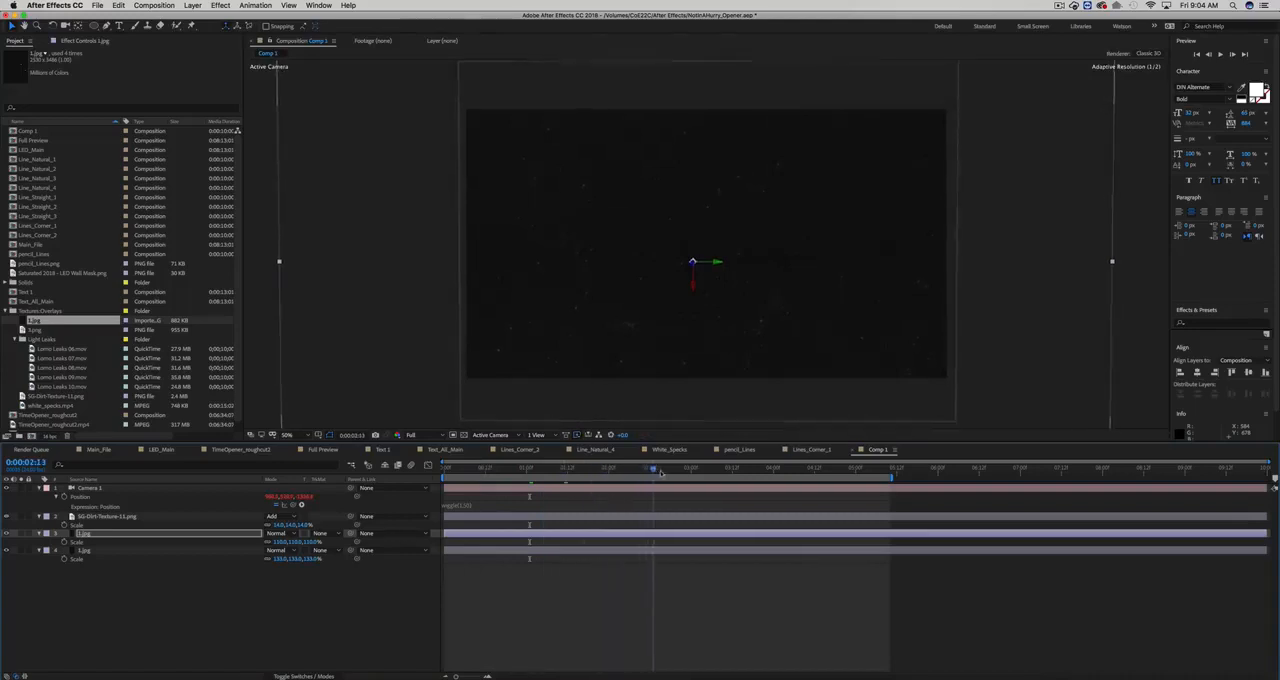
{"action": "left_click", "coordinate": [234, 517]}
{"action": "left_click", "coordinate": [228, 552], "text": "shift"}
{"action": "left_click", "coordinate": [280, 551]}
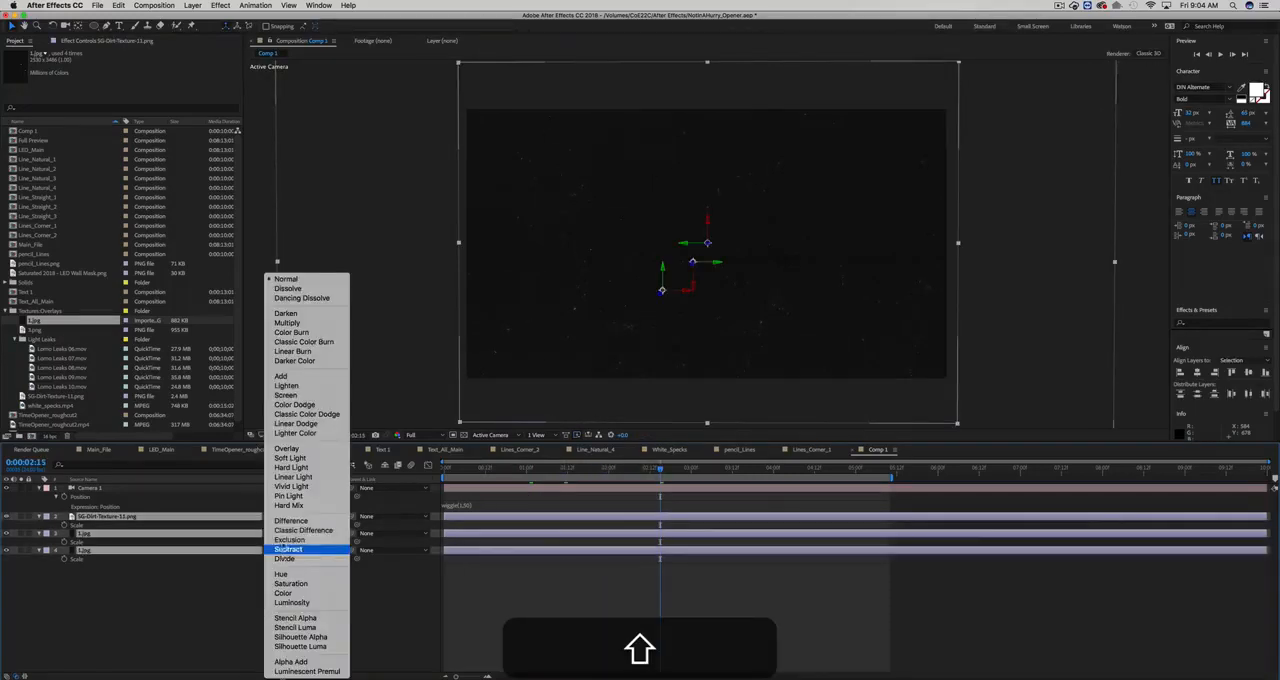
{"action": "left_click", "coordinate": [300, 378]}
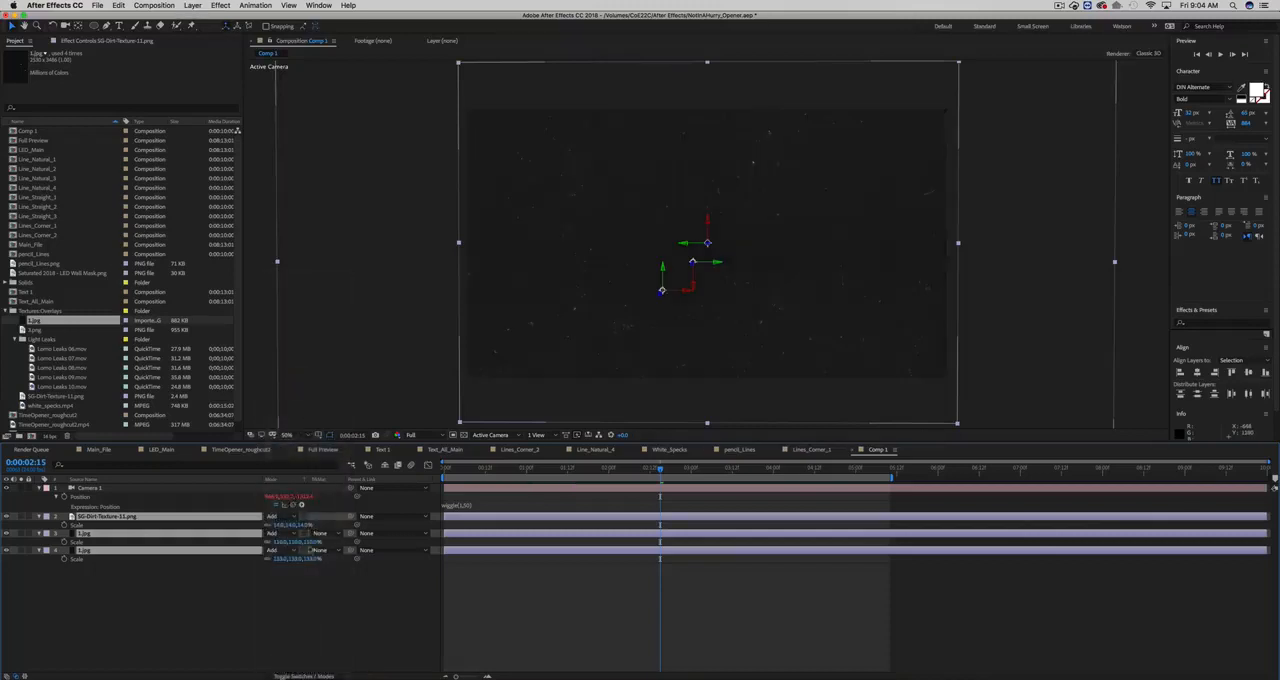
{"action": "left_click", "coordinate": [314, 581]}
- Scrub through the composition's first seconds and preview the camera motion over the blended texture layers
{"action": "left_click_drag", "start_coordinate": [461, 470], "coordinate": [605, 478]}
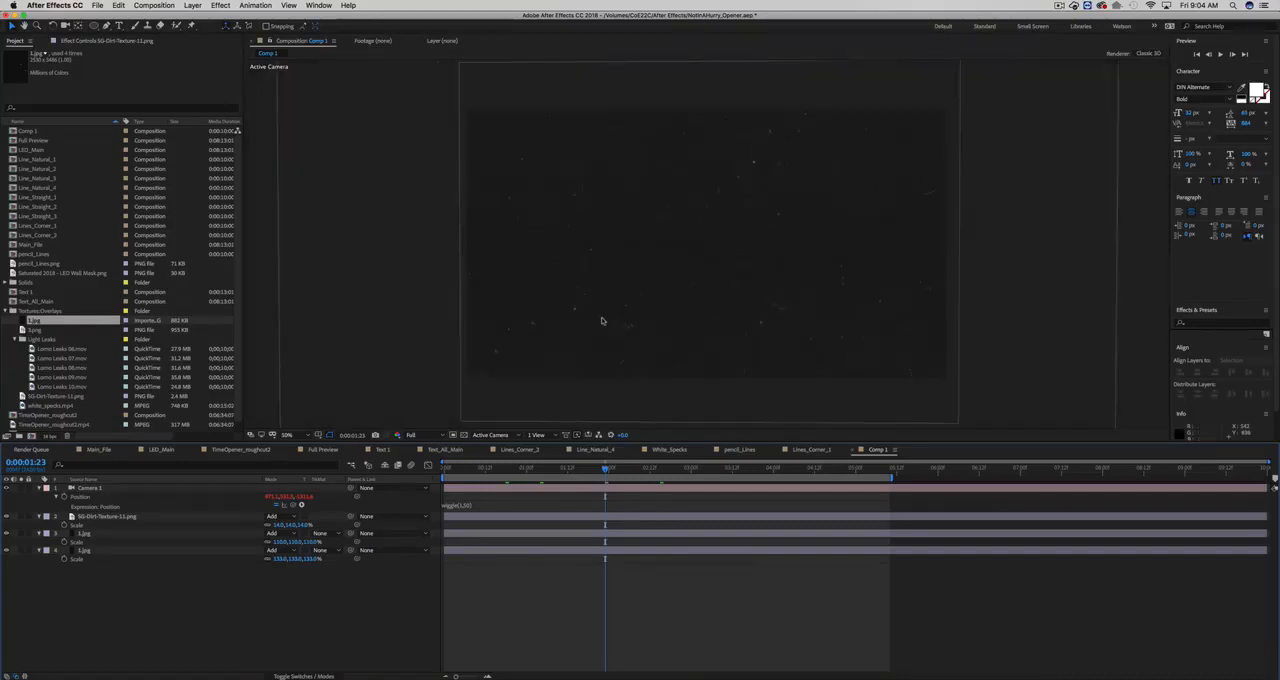
{"action": "key", "text": "0"}
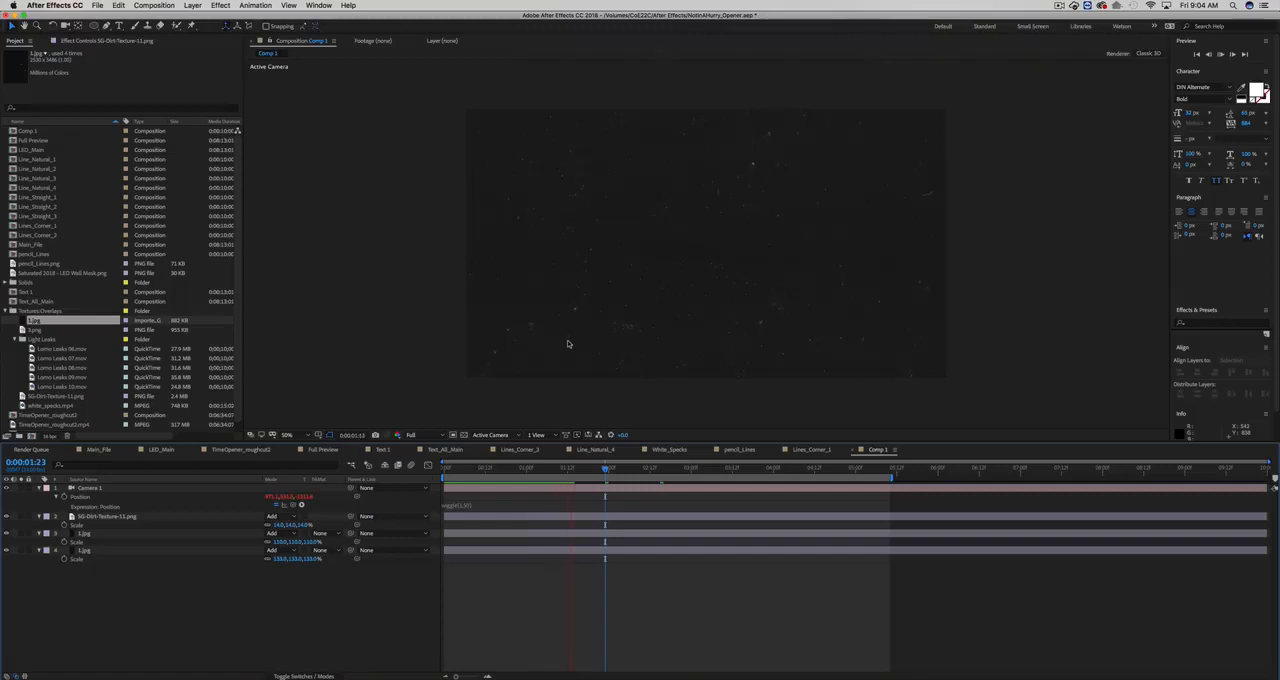
{"action": "key", "text": "0"}
- Add the expression wiggle(1,1) to Camera 1's Orientation and scrub through the composition to preview the added motion
{"action": "left_click", "coordinate": [493, 488]}
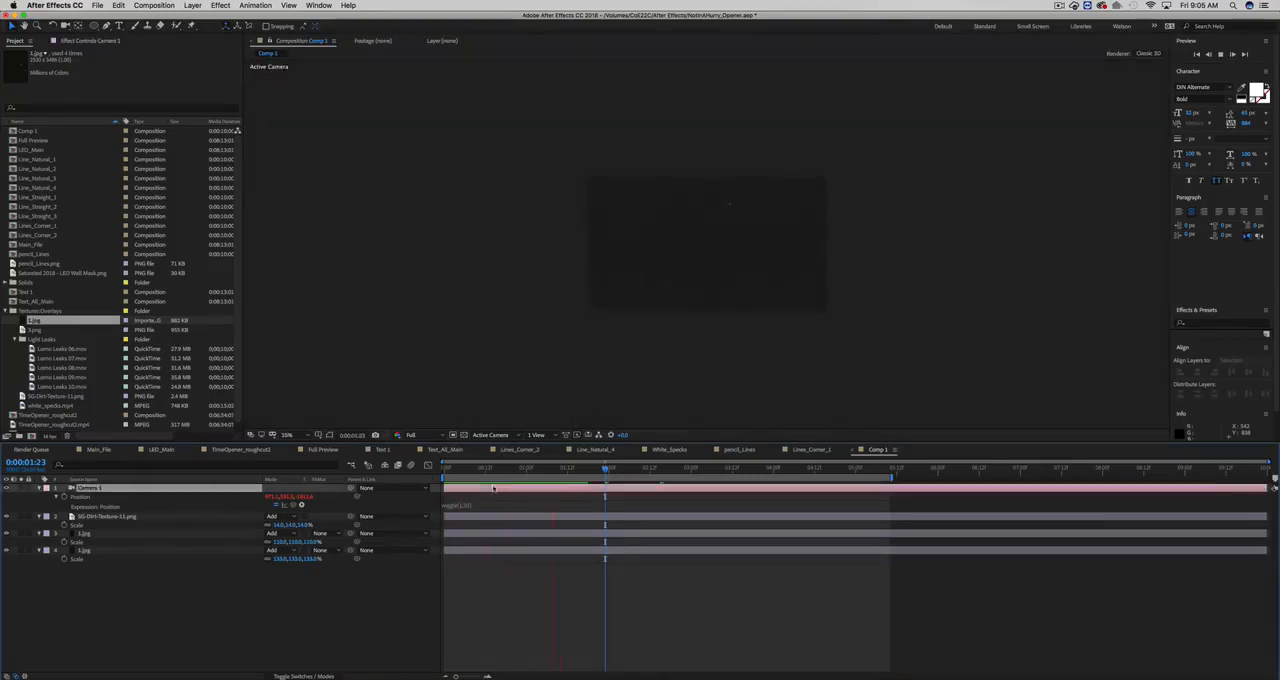
{"action": "key", "text": "space"}
{"action": "key", "text": "r"}
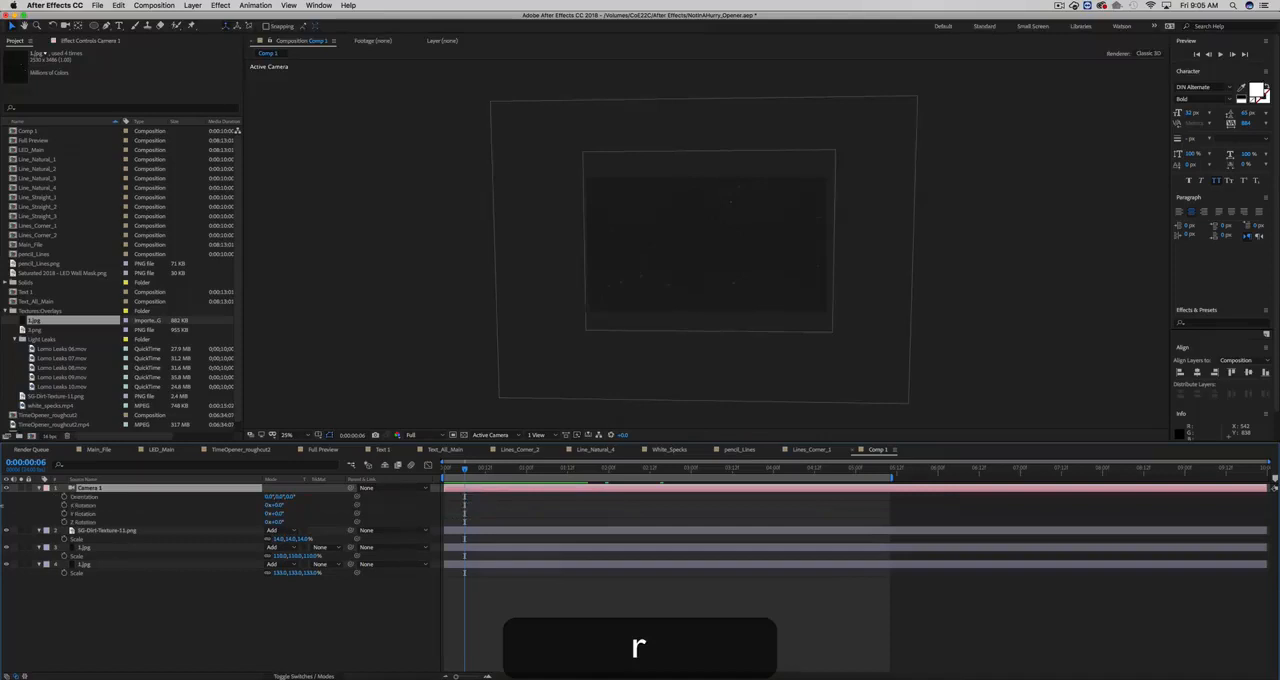
{"action": "left_click", "coordinate": [64, 496], "text": "alt"}
{"action": "type", "text": "wiggl"}
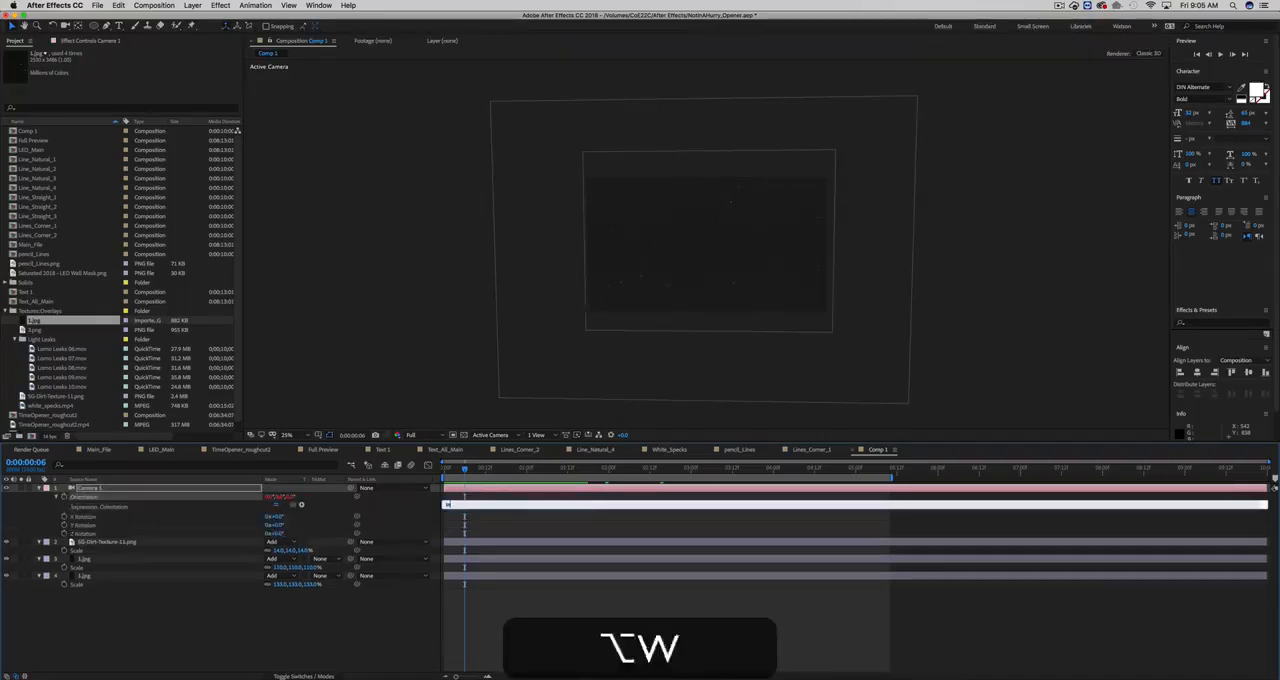
{"action": "type", "text": "e(1,"}
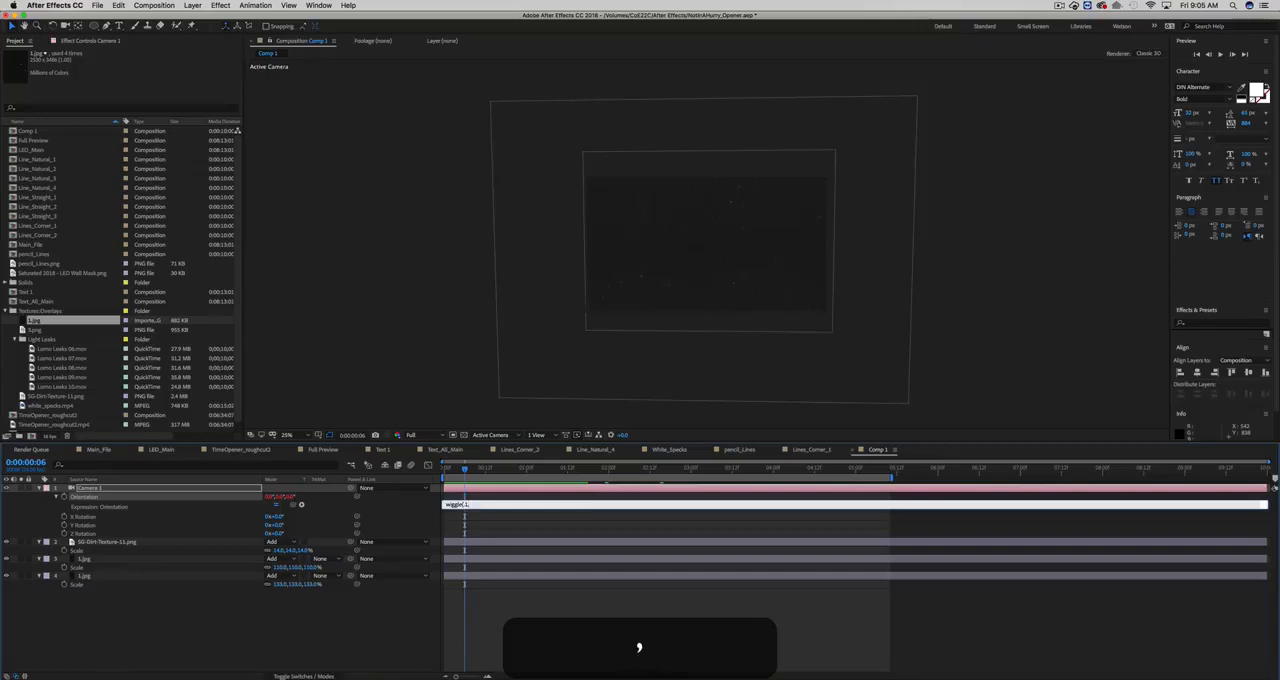
{"action": "type", "text": "1)"}
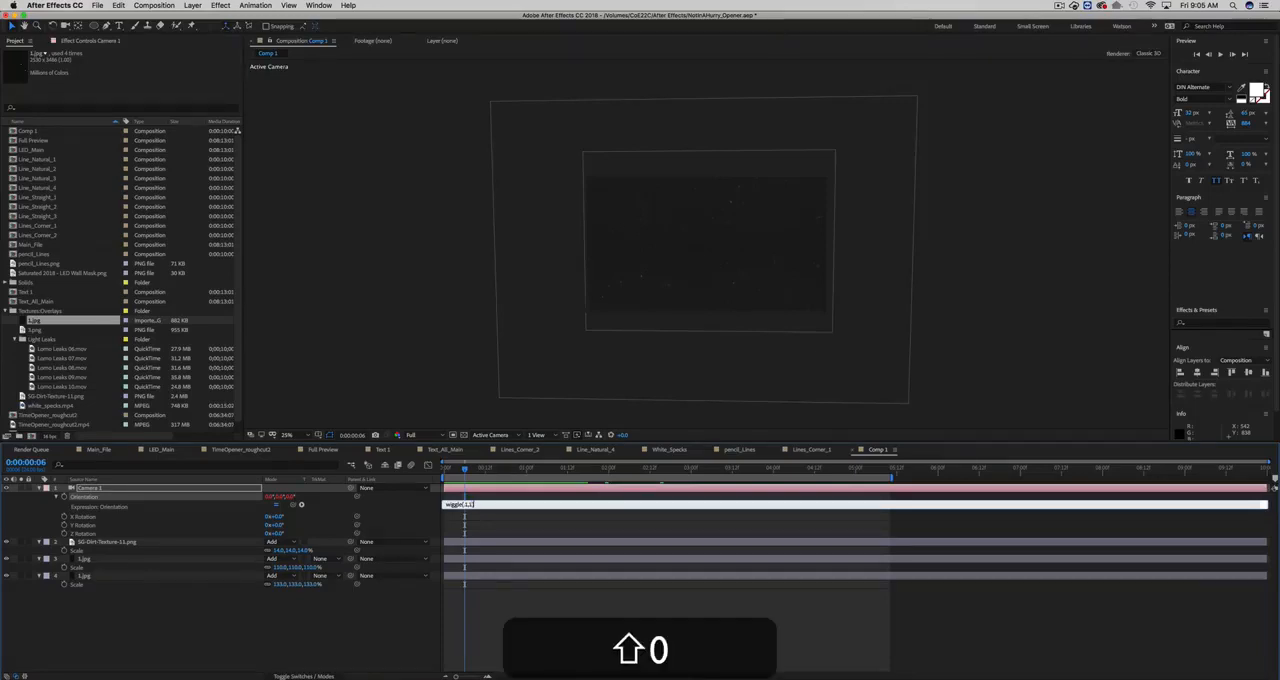
{"action": "left_click", "coordinate": [459, 520]}
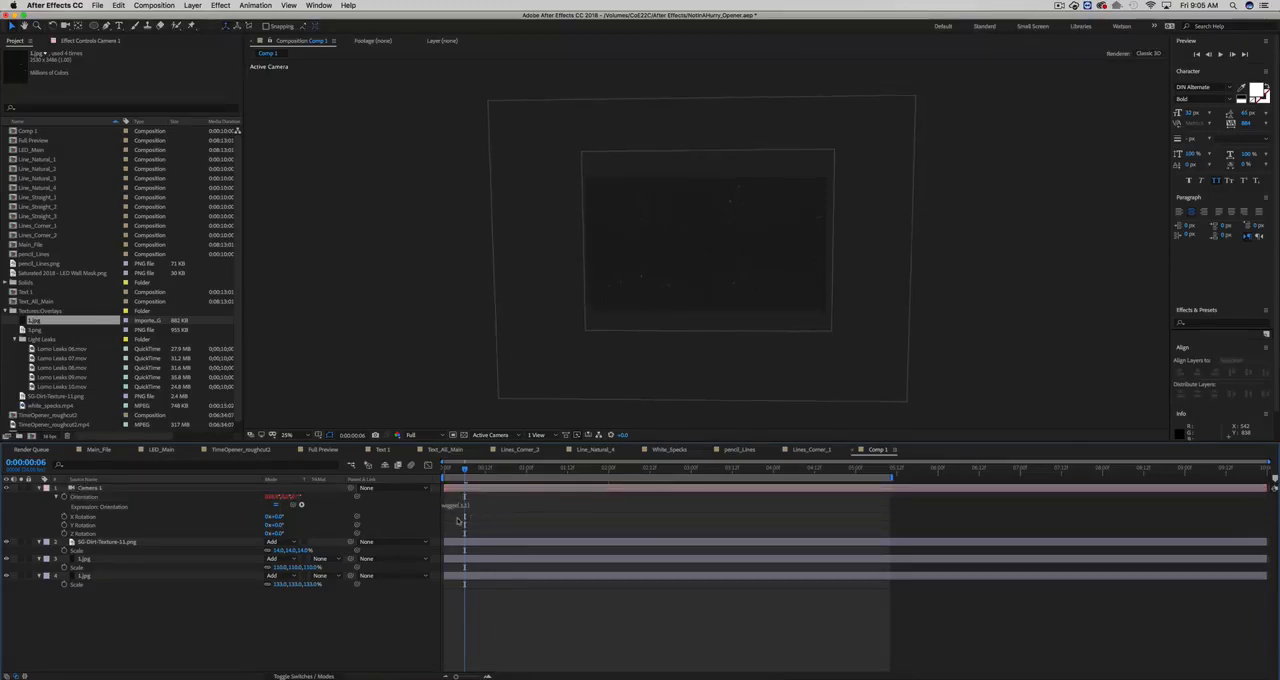
{"action": "key", "text": "0"}
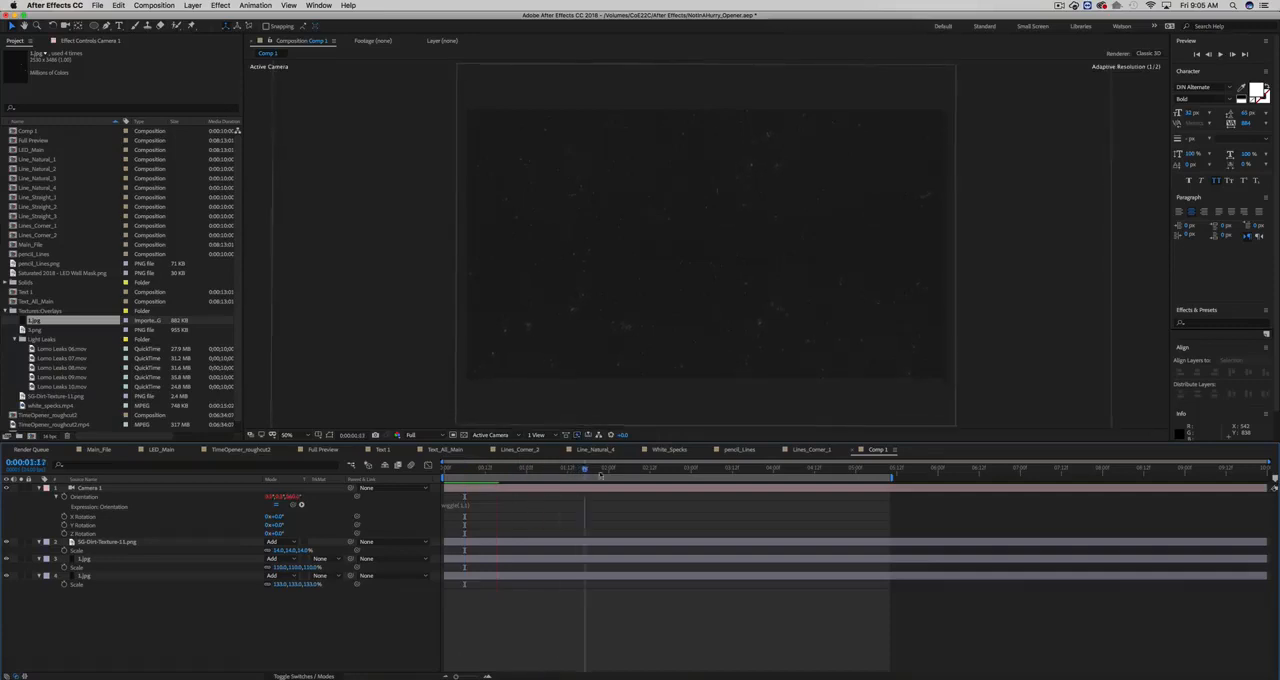
{"action": "left_click_drag", "start_coordinate": [810, 469], "coordinate": [751, 469]}
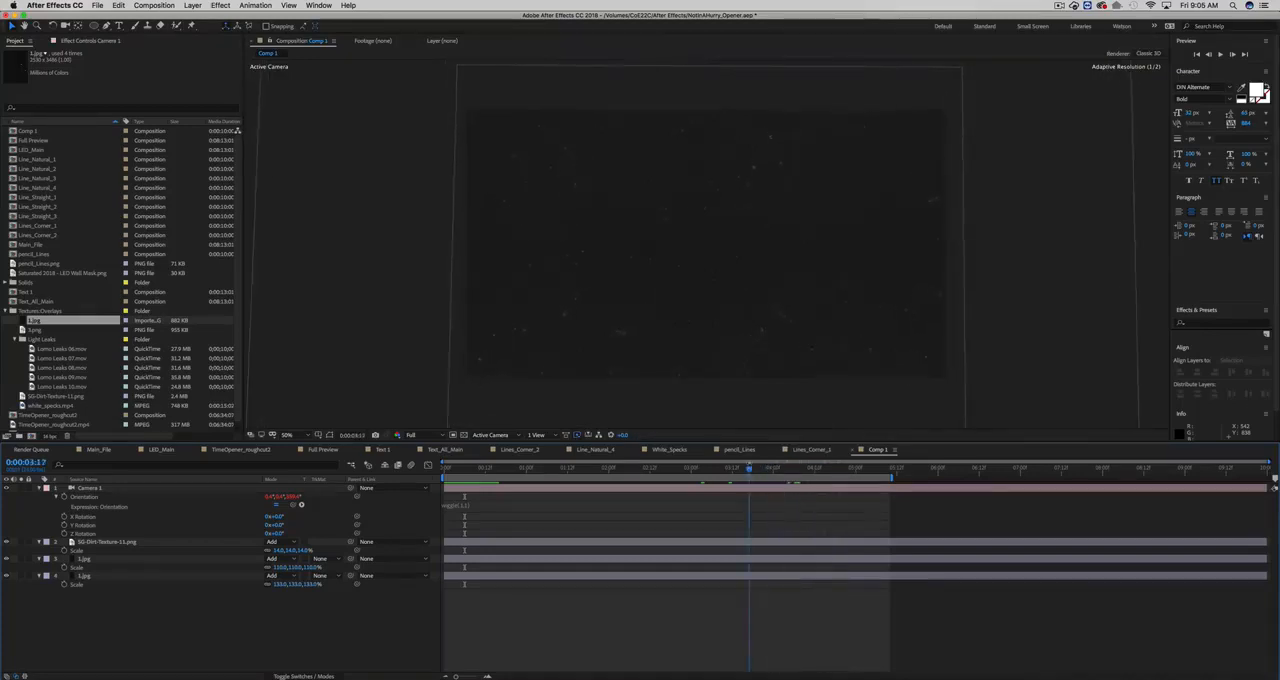
- Open the Main_File composition and examine how the Lomo Leaks 06.mov light leak affects the footage around 0:00:18
{"action": "left_click", "coordinate": [104, 450]}
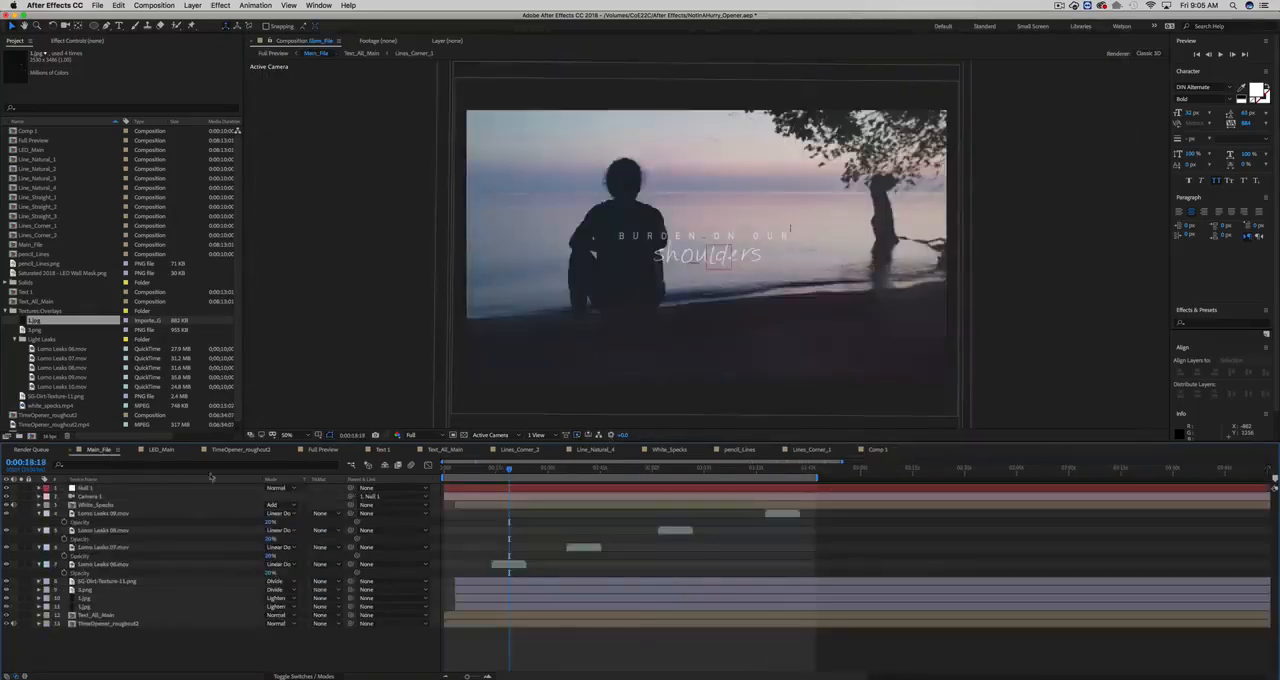
{"action": "left_click", "coordinate": [506, 470]}
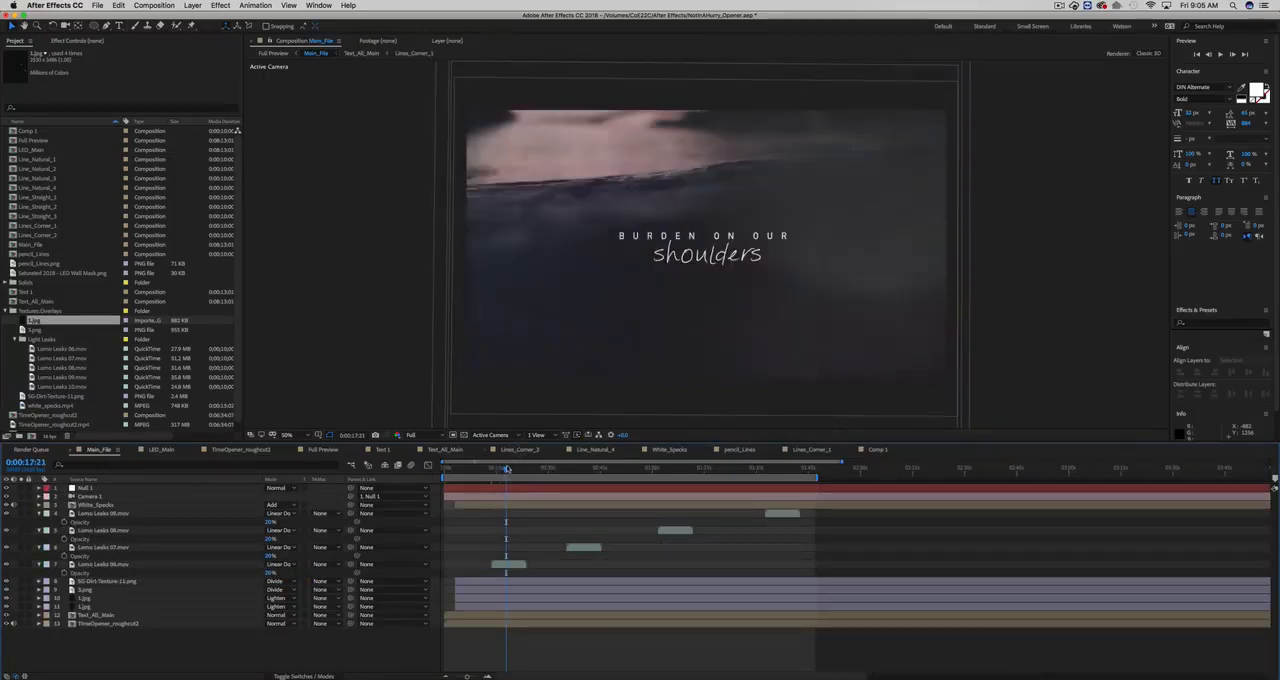
{"action": "left_click", "coordinate": [508, 566]}
{"action": "left_click", "coordinate": [509, 566]}
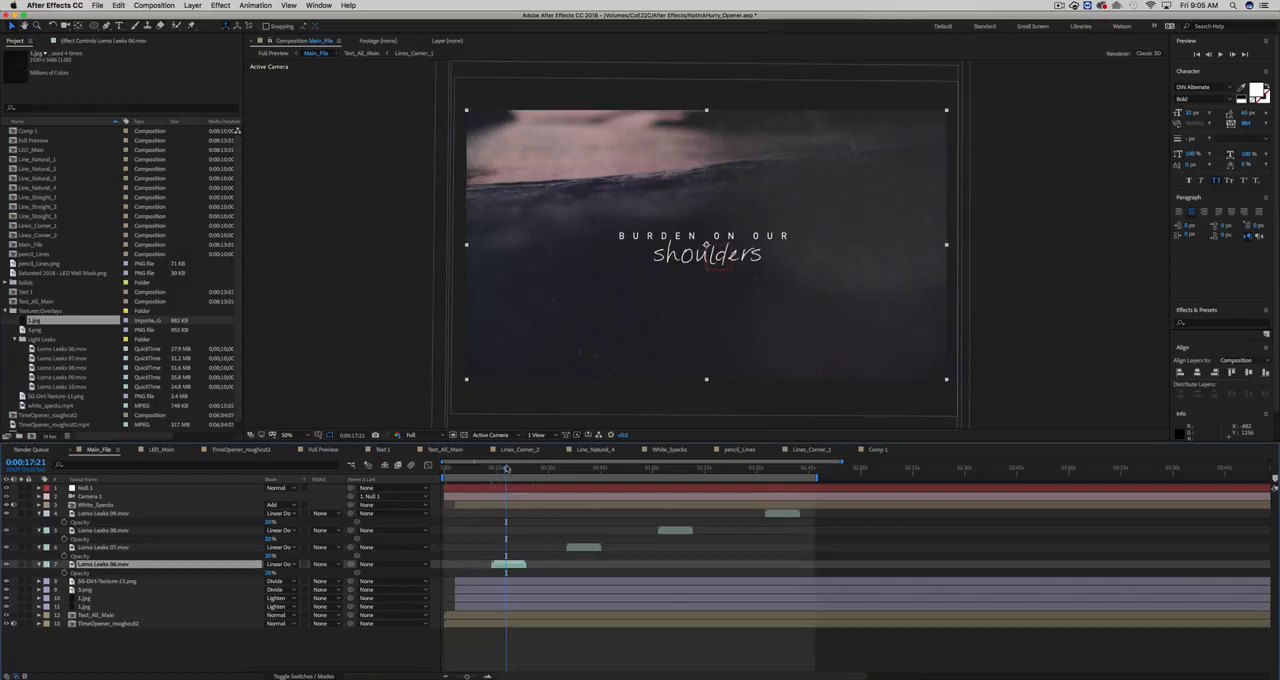
{"action": "left_click_drag", "start_coordinate": [507, 469], "coordinate": [573, 470]}
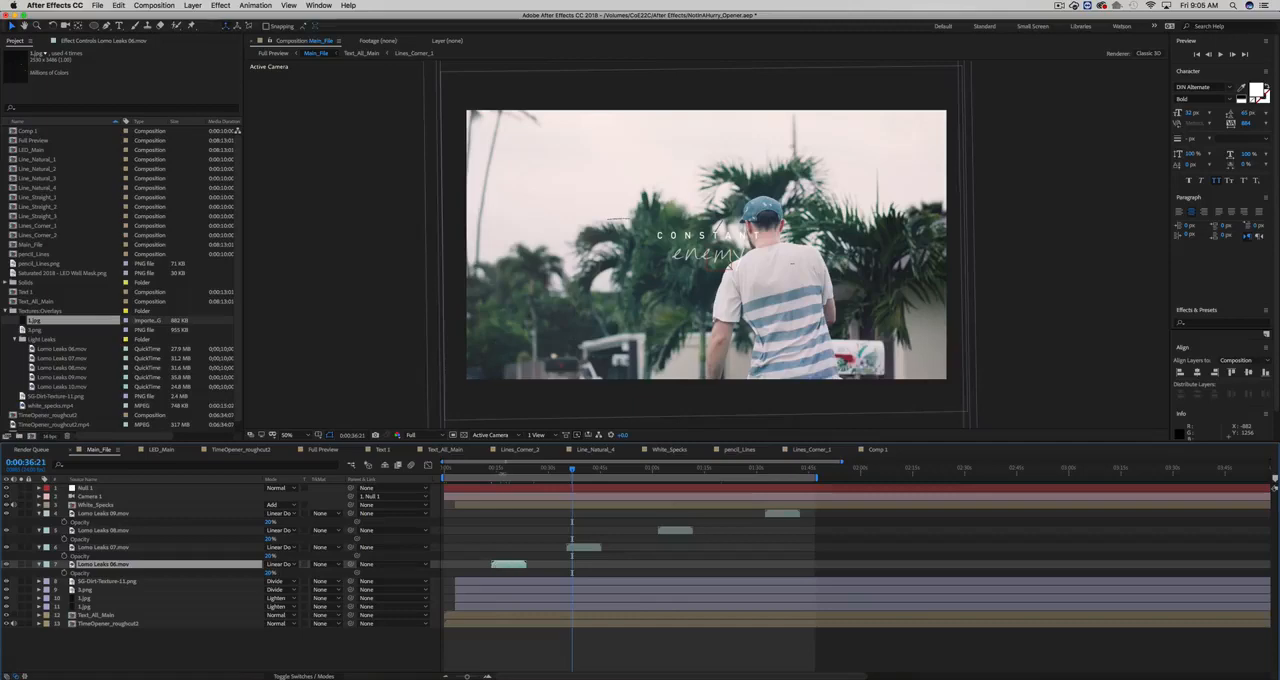
{"action": "left_click_drag", "start_coordinate": [506, 473], "coordinate": [502, 470]}
{"action": "left_click_drag", "start_coordinate": [504, 473], "coordinate": [508, 472]}
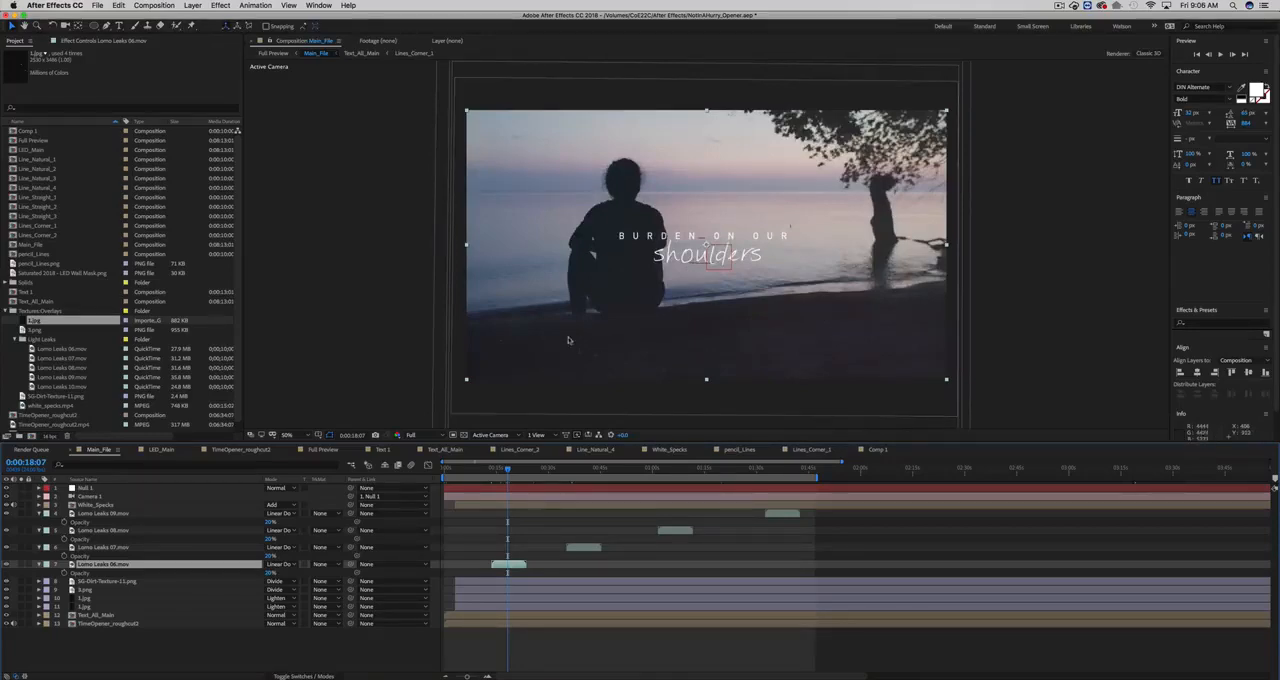
- Inspect the overlays on the title footage at 100% magnification, clear the layer selection and scrub ahead to about 0:00:27
{"action": "key", "text": "period"}
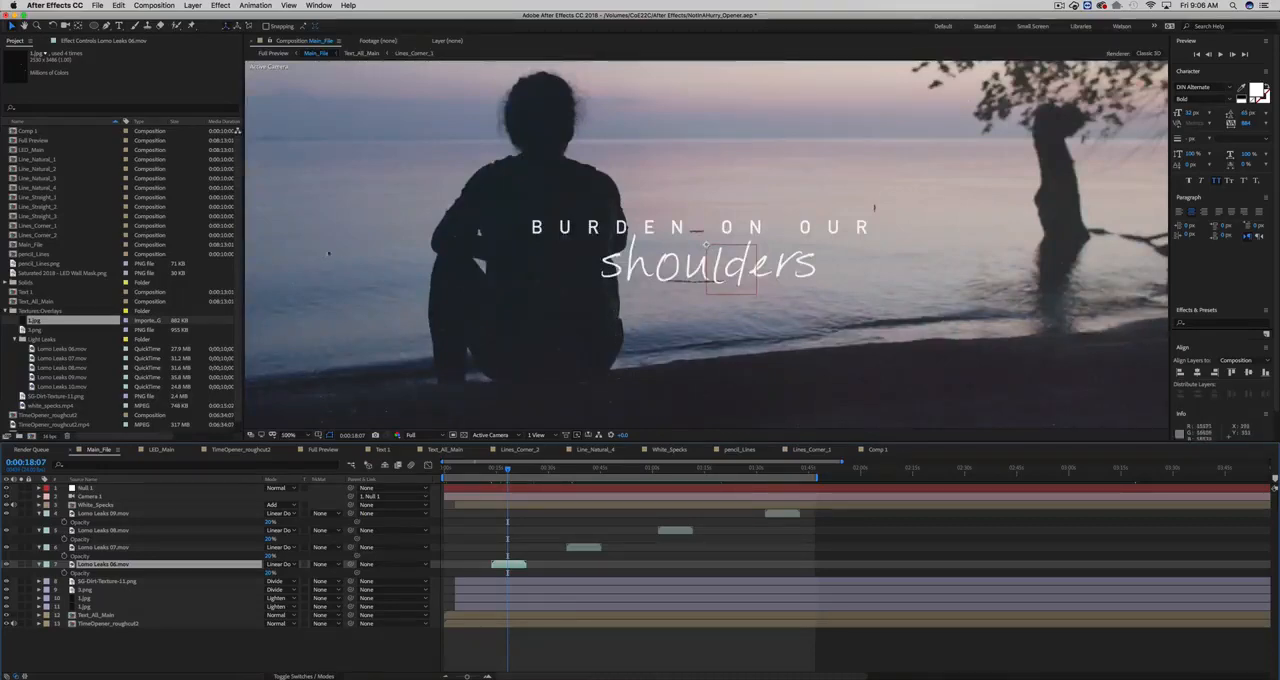
{"action": "left_click", "coordinate": [523, 536]}
{"action": "left_click_drag", "start_coordinate": [507, 468], "coordinate": [540, 468]}
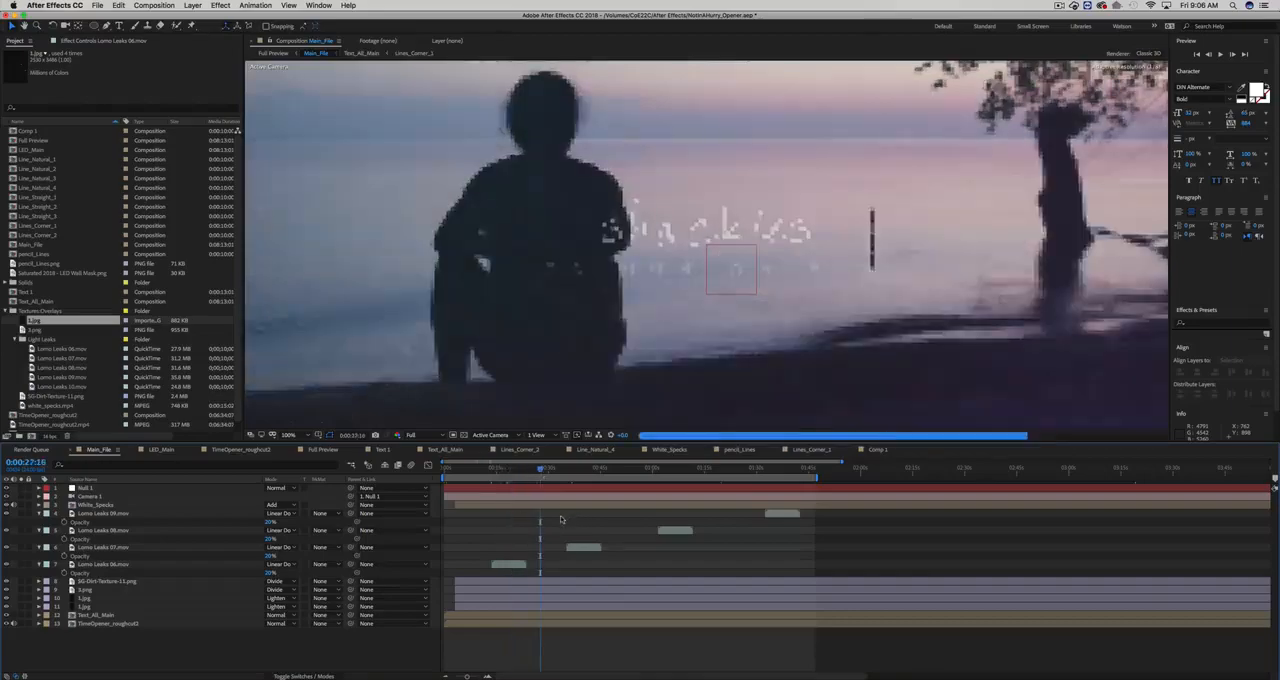